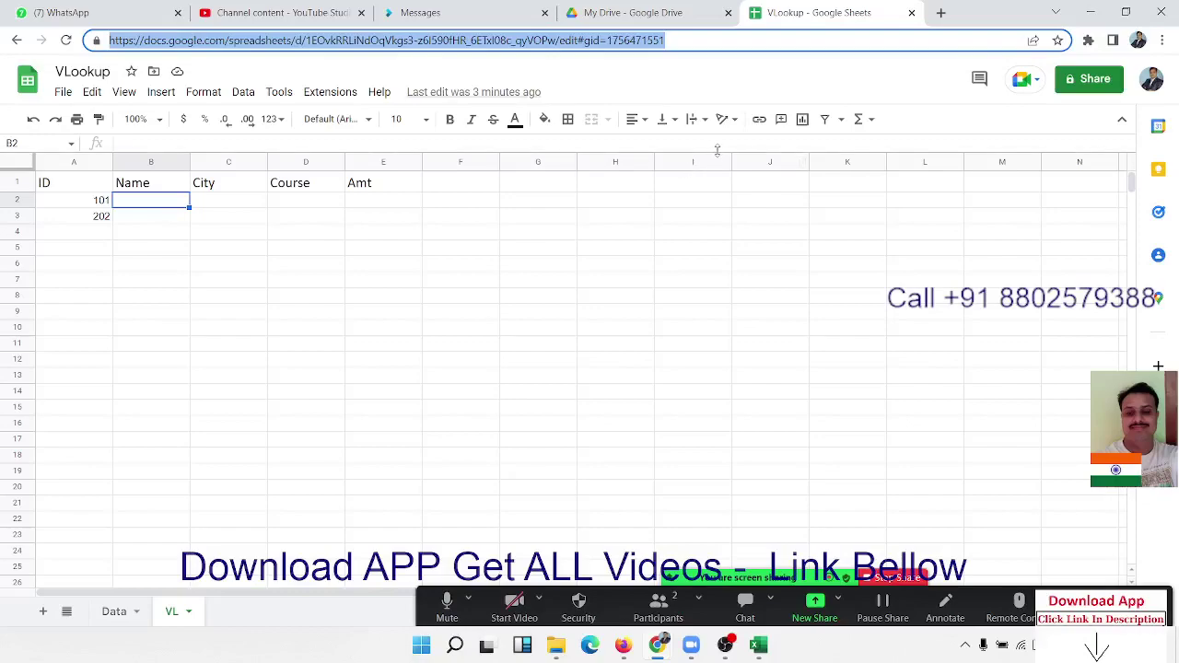
Step: Review the Data sheet's ID, Name, City, Course and Amt columns
click(651, 222)
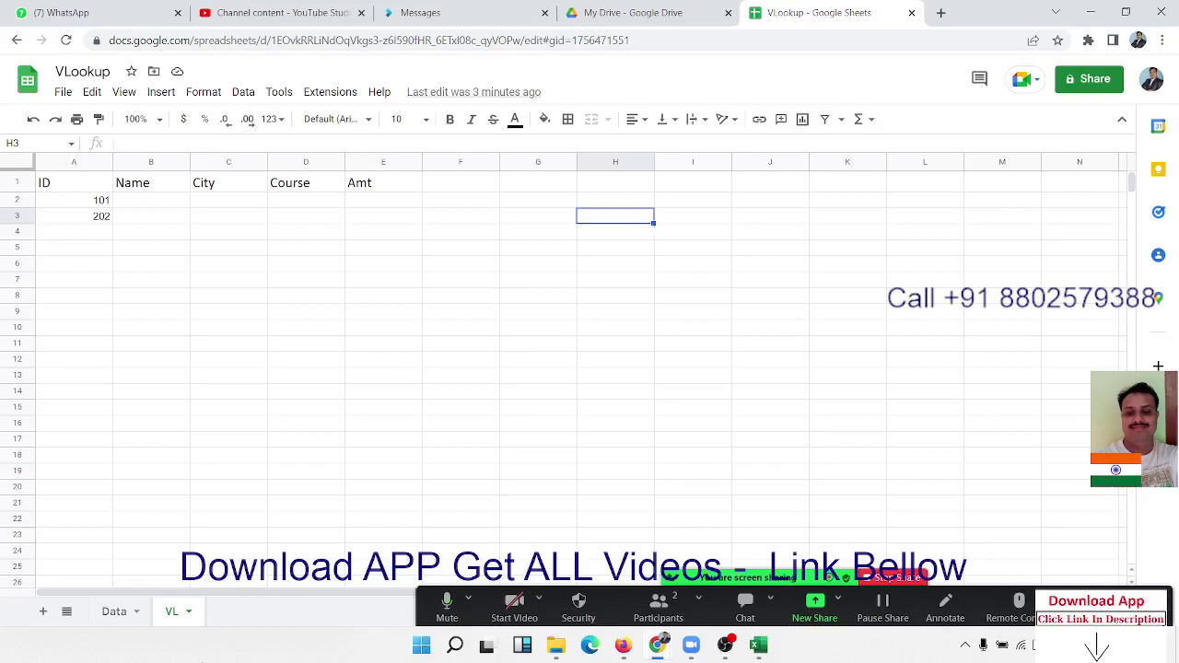
click(118, 611)
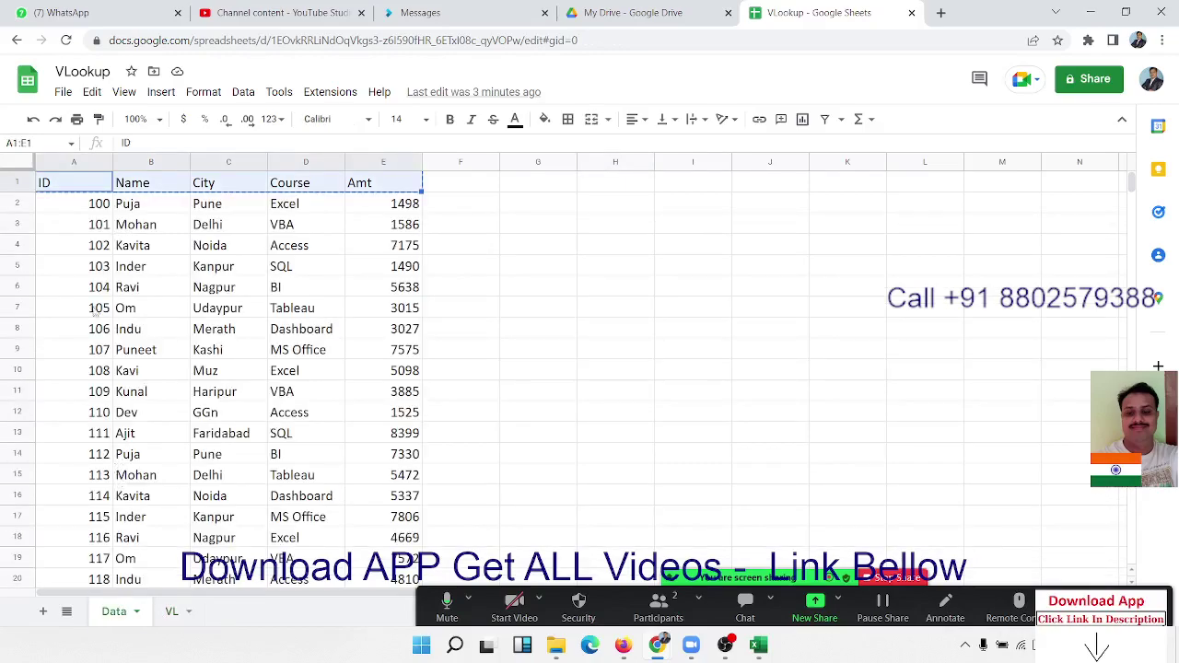
click(92, 266)
drag(92, 204, 92, 350)
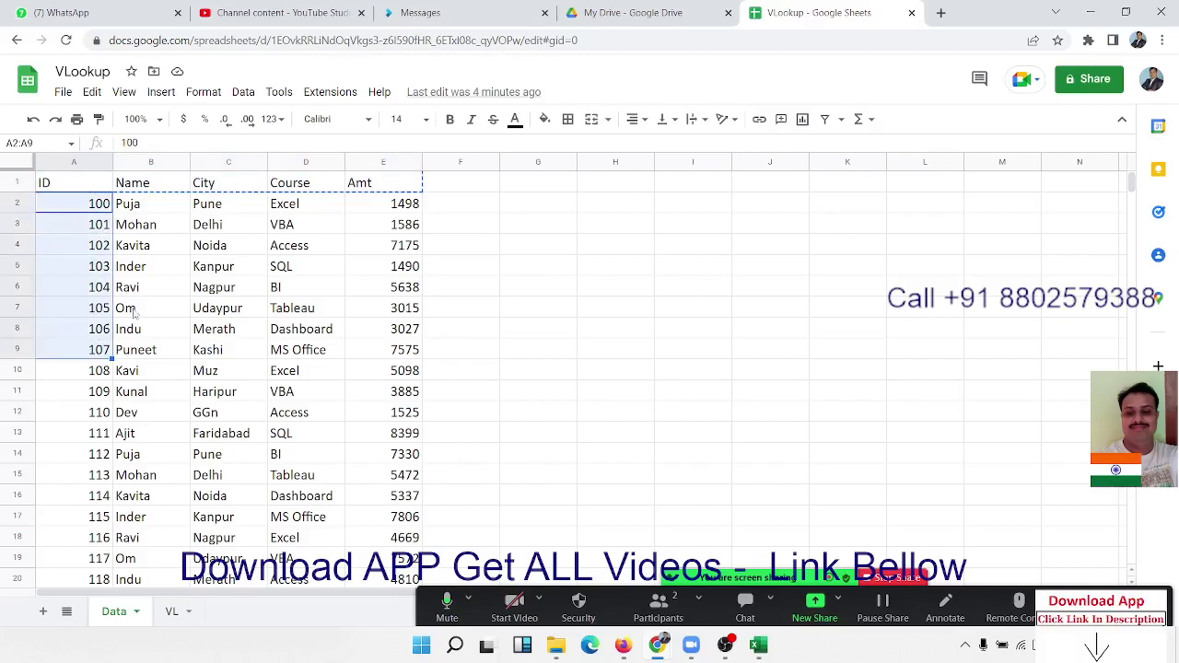
drag(162, 228, 157, 329)
drag(216, 247, 230, 329)
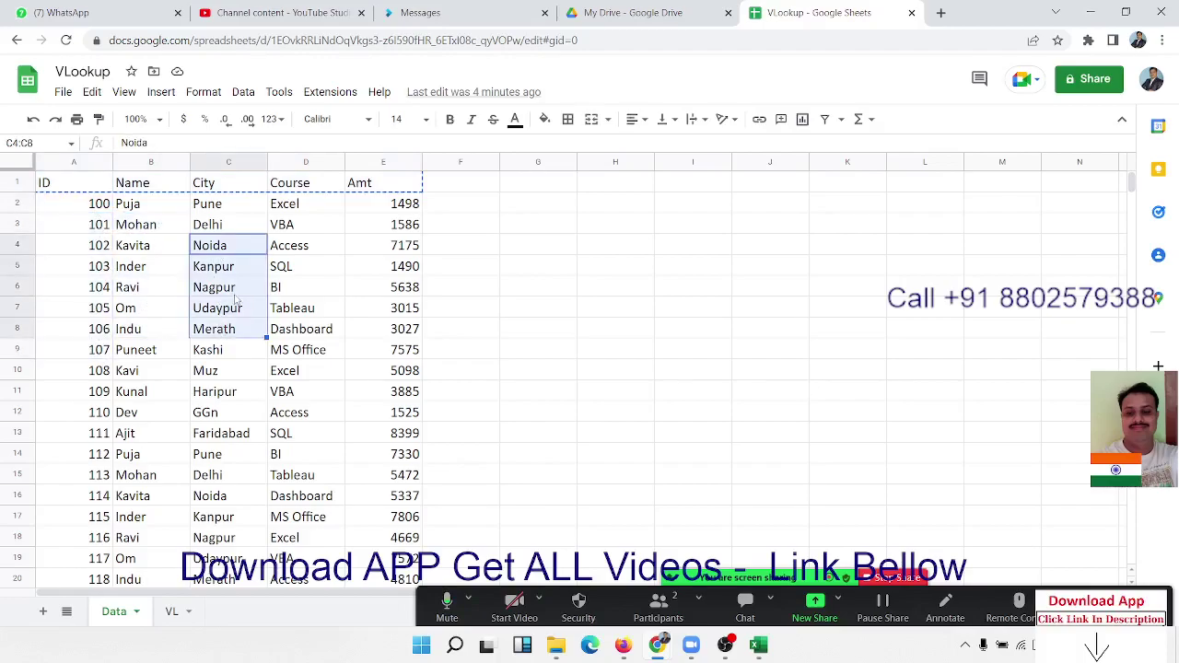
drag(282, 224, 295, 289)
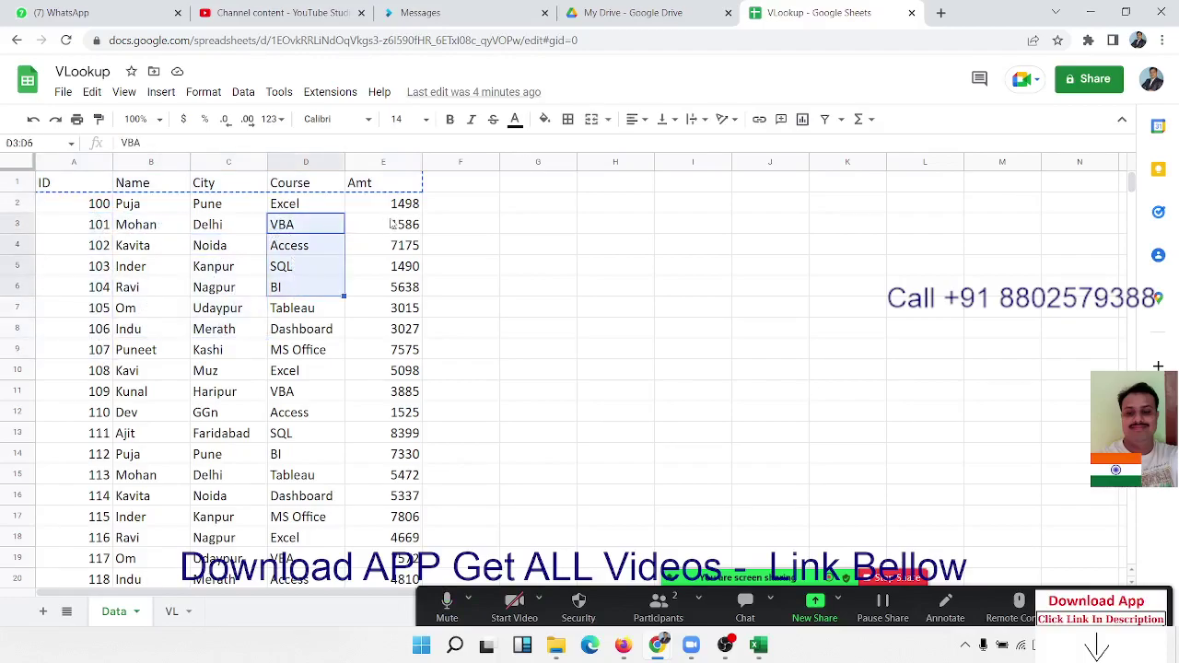
drag(391, 225, 404, 286)
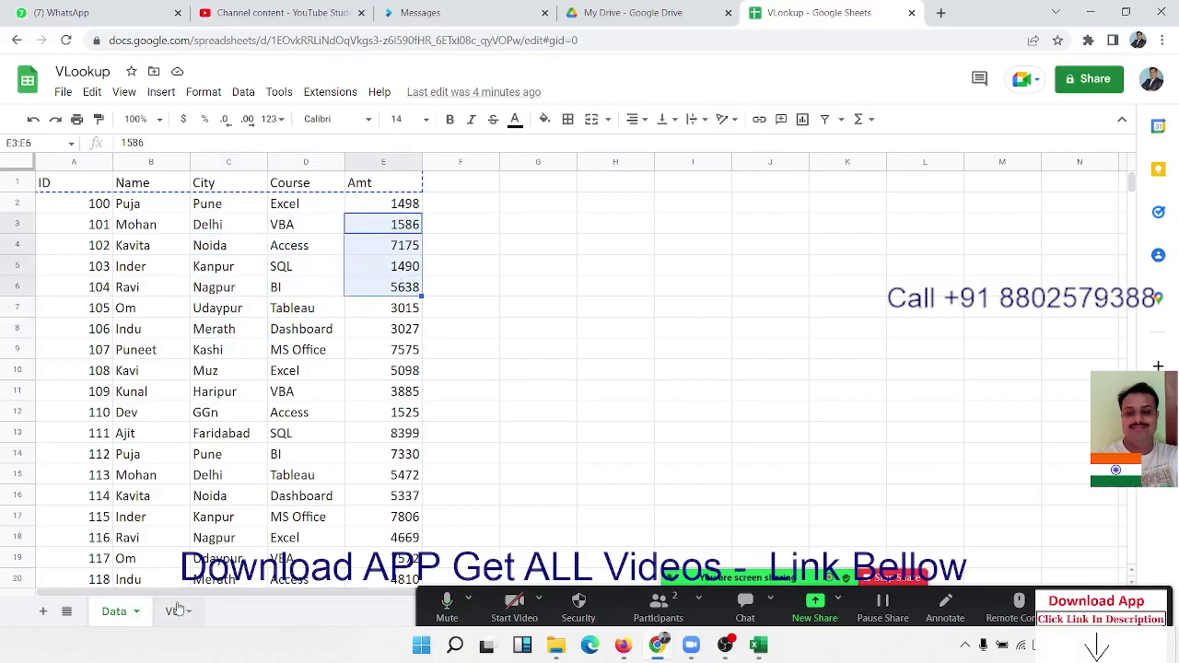
drag(101, 267, 103, 329)
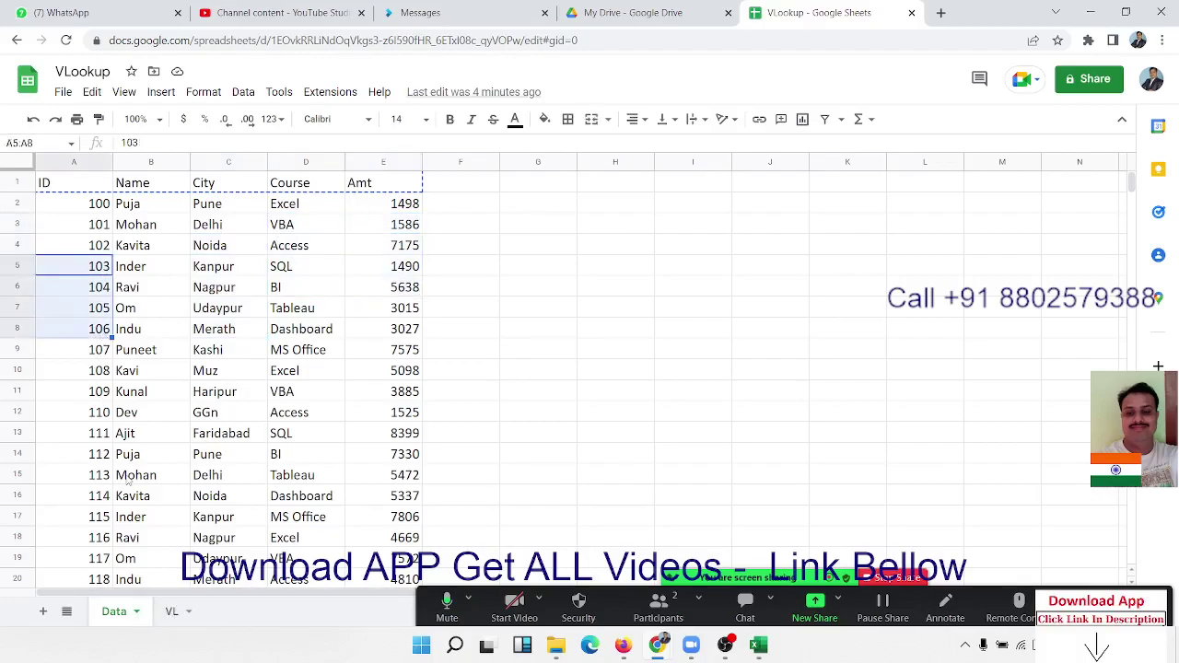
Step: Compare the VL sheet's IDs with the names on the Data sheet, such as Om
click(172, 612)
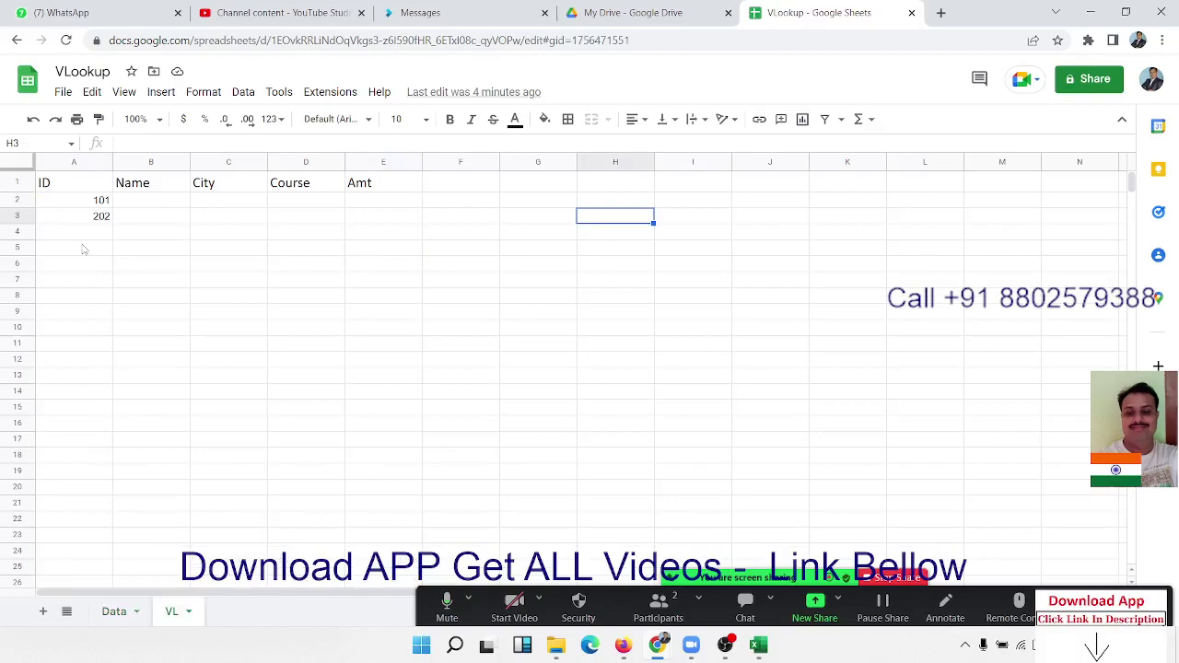
click(87, 231)
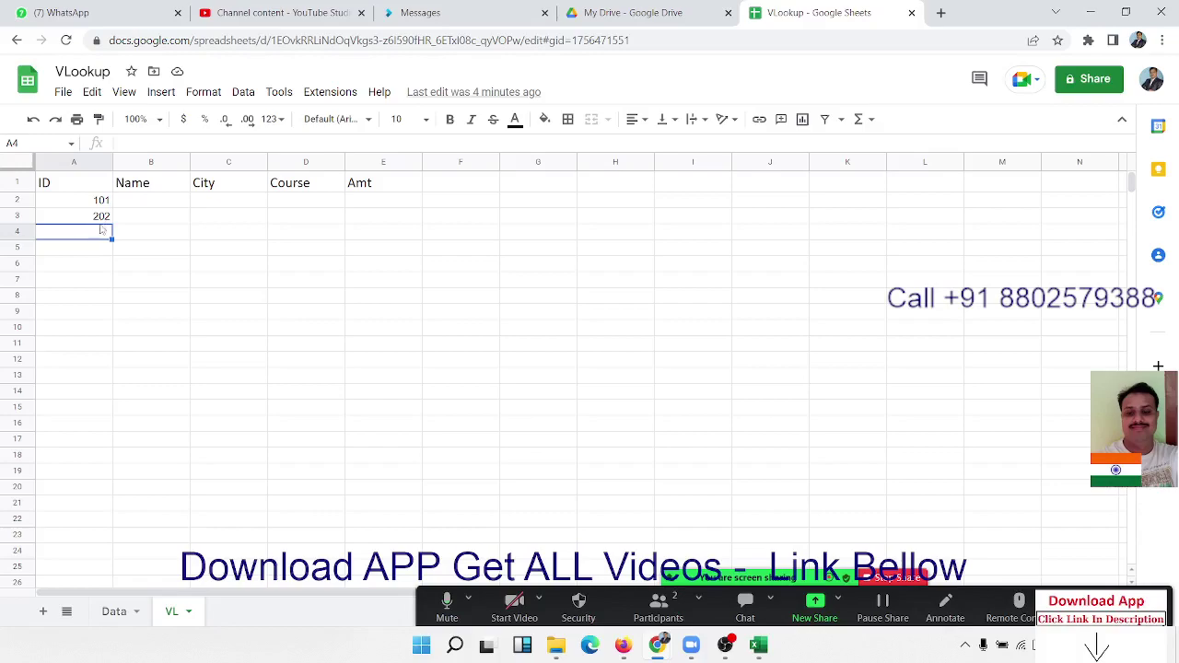
click(124, 621)
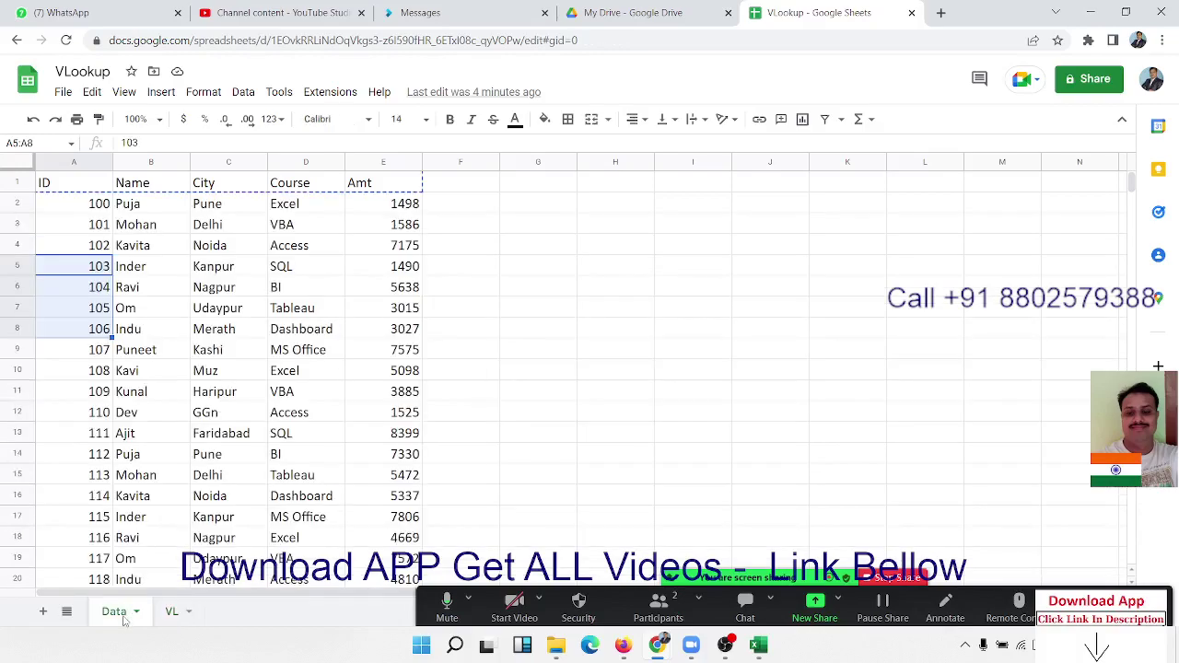
click(181, 310)
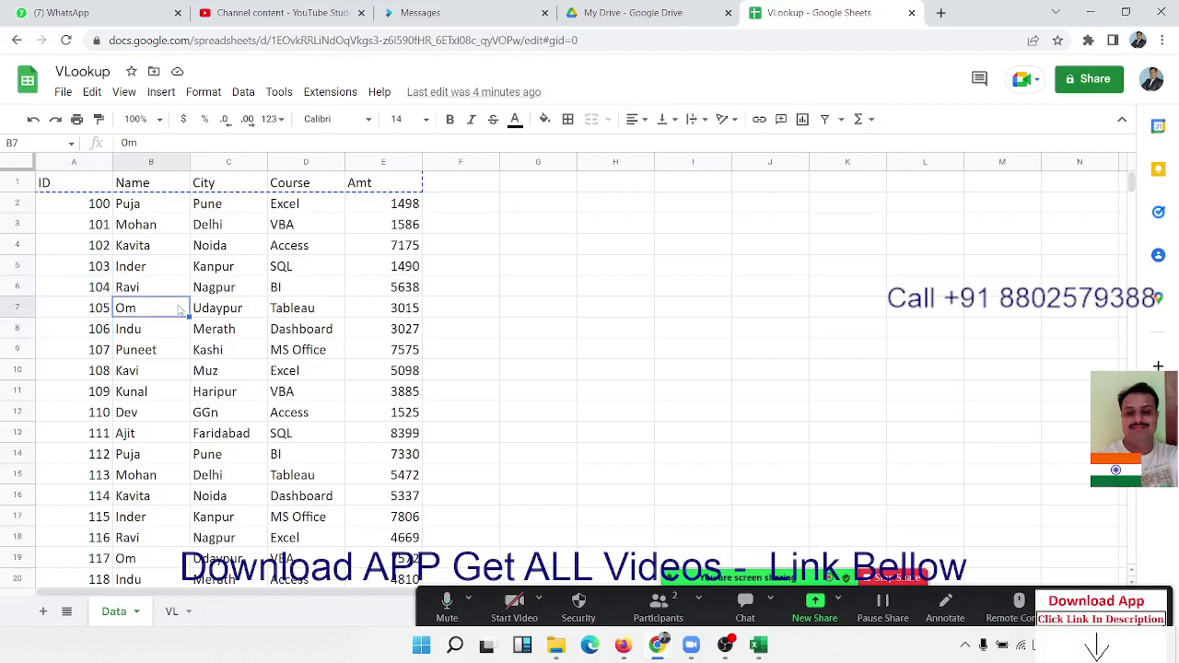
click(172, 612)
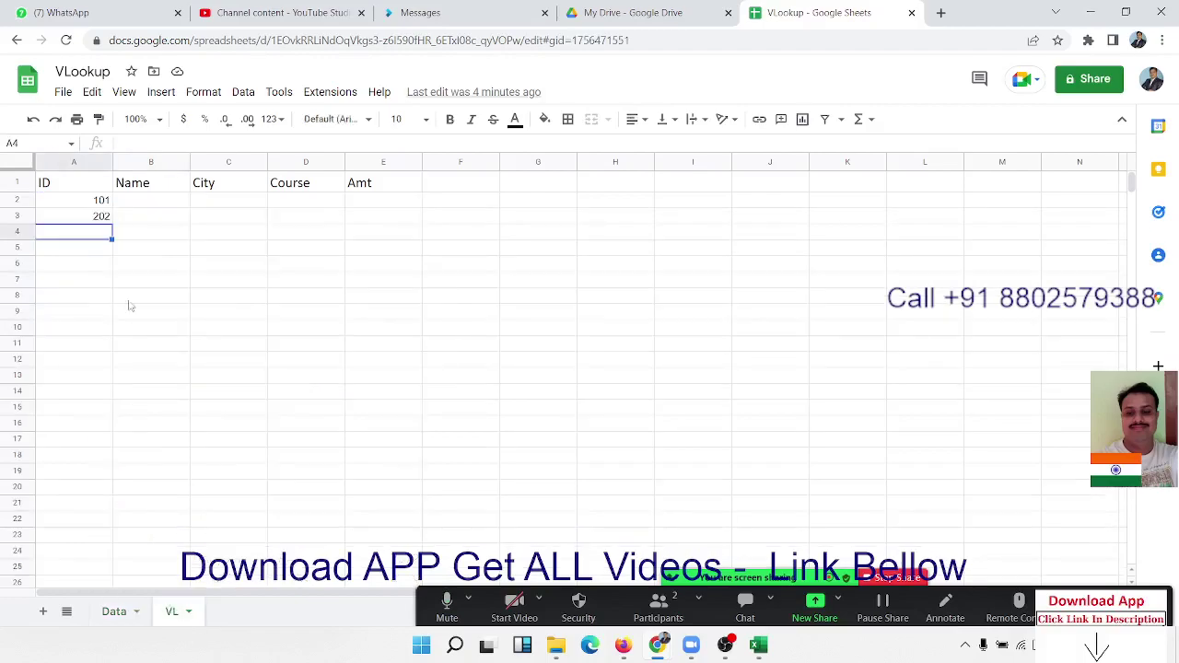
Step: Enter =VLOOKUP(A2,Data!A:E,2,0) in B2 to fetch the Name for ID 101
click(135, 207)
text(=)
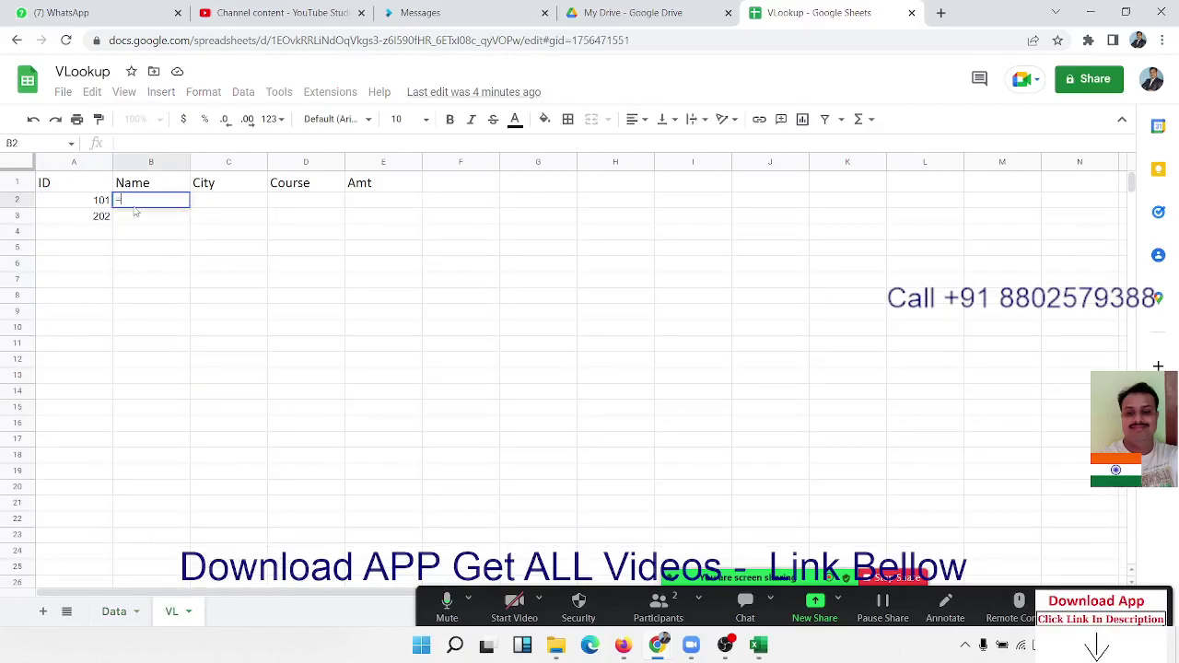
text(vl)
key(Tab)
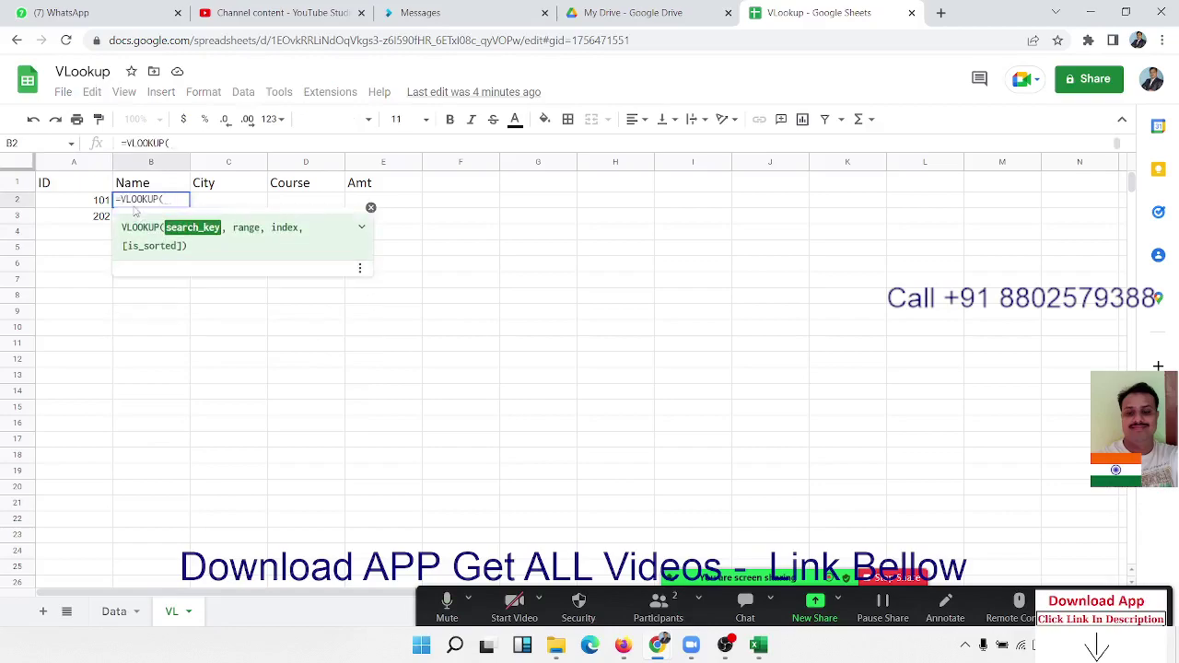
click(98, 204)
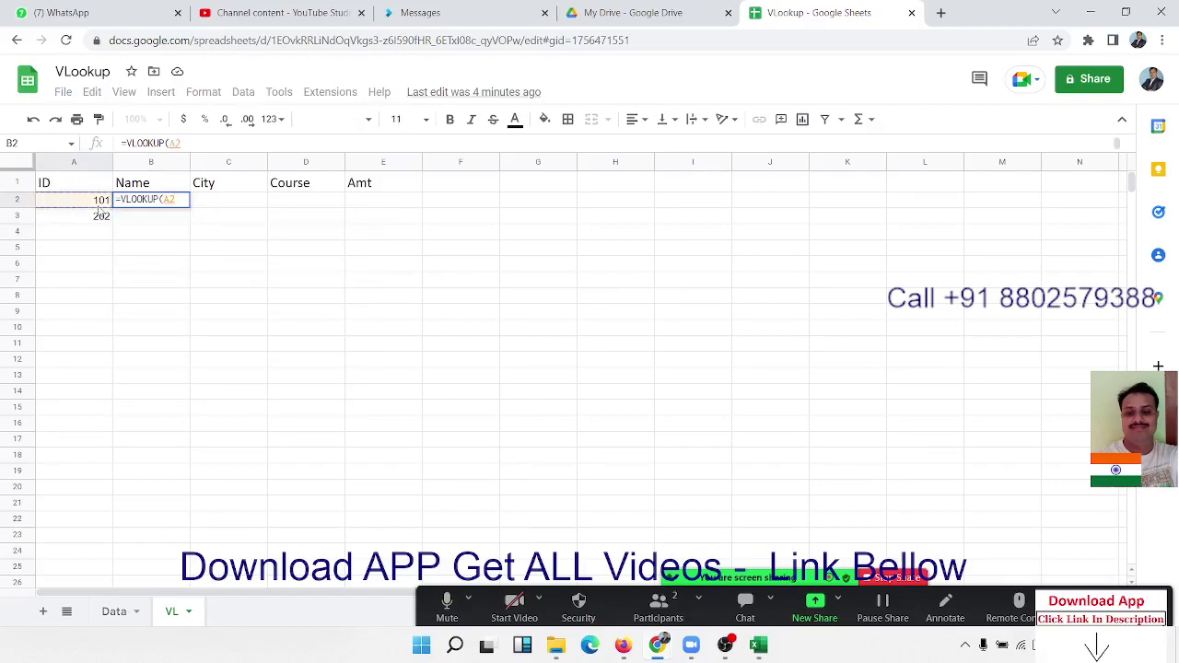
text(,)
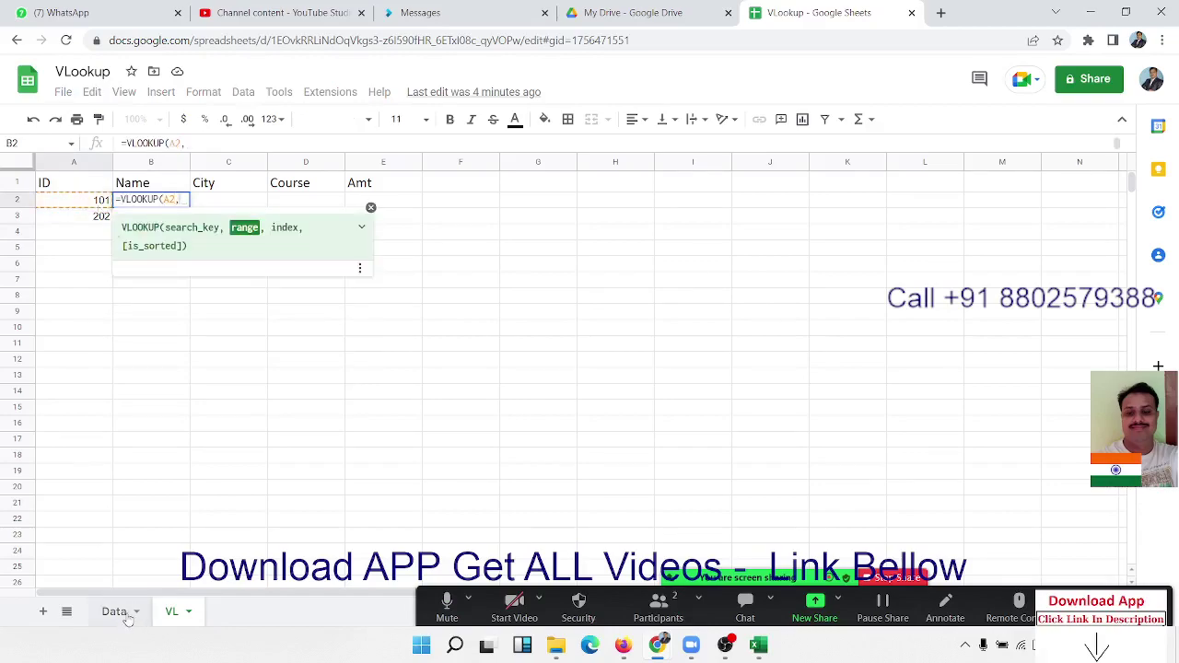
click(127, 613)
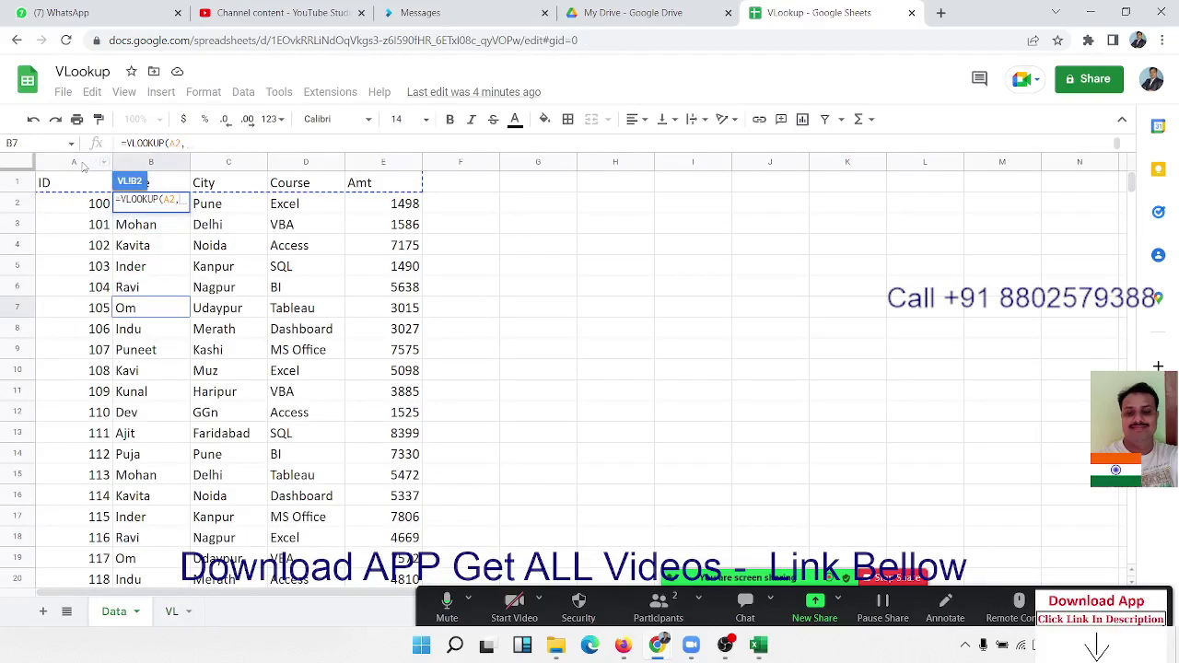
drag(85, 163, 362, 163)
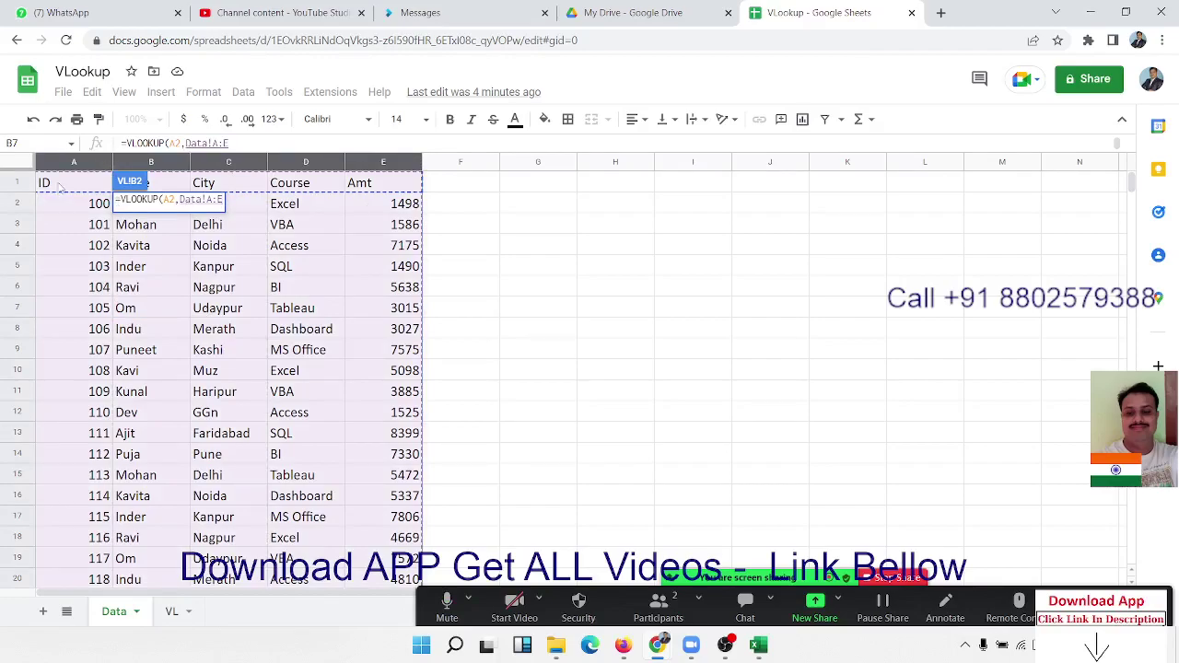
text(,)
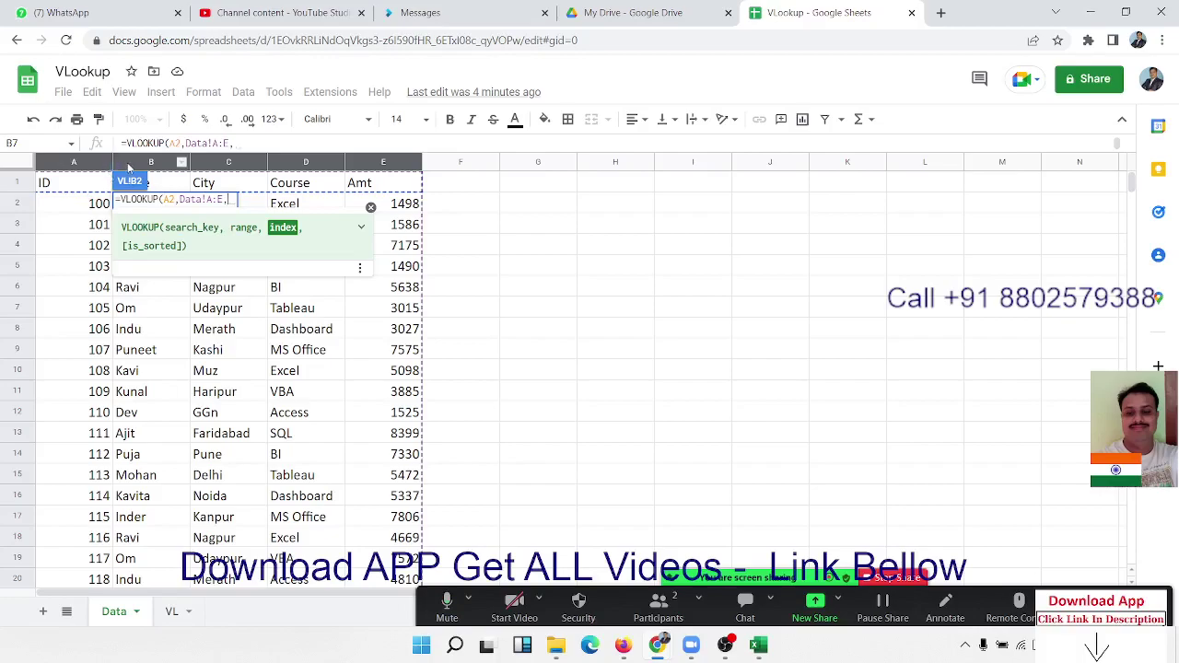
text(2,0)
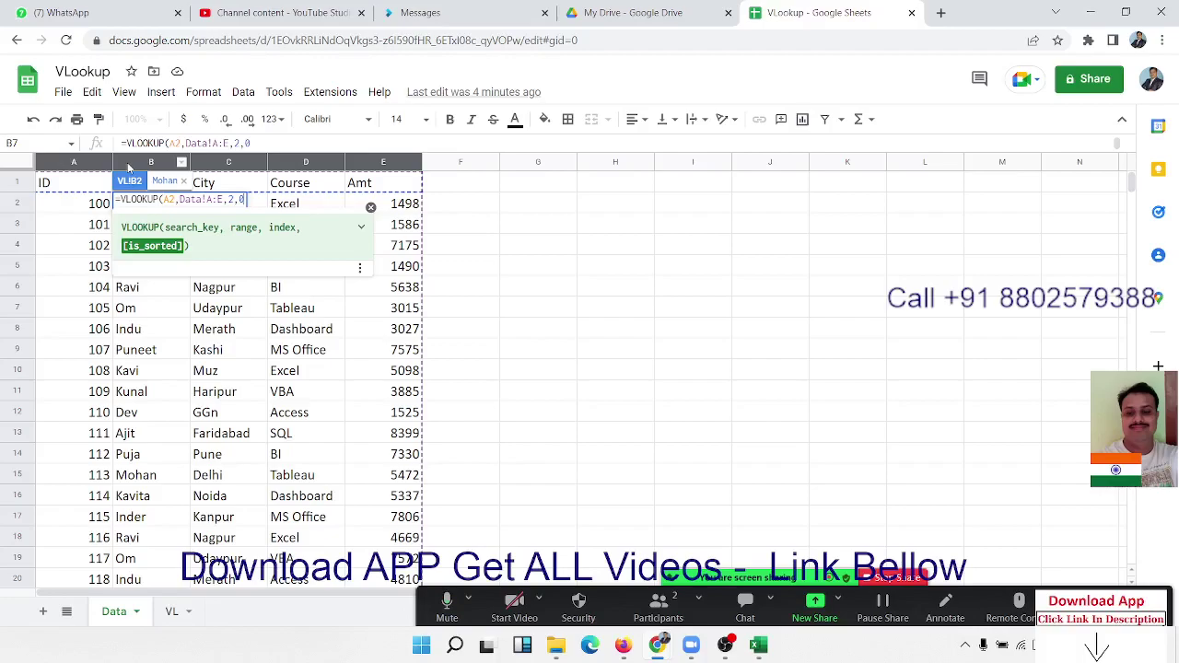
key(Return)
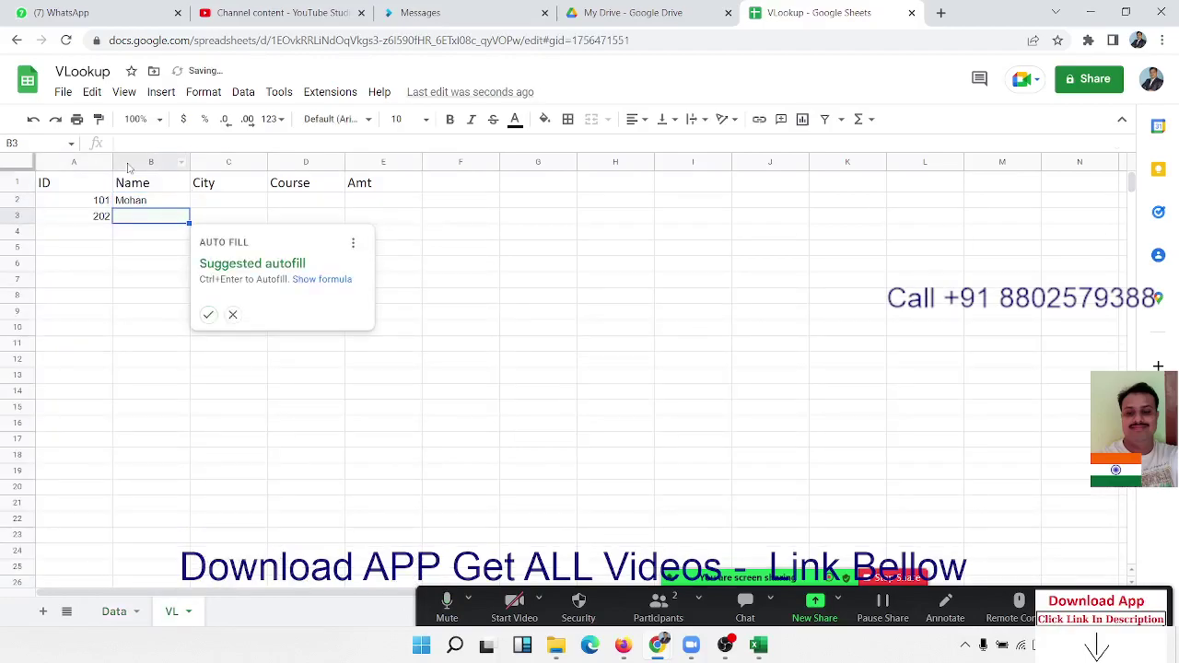
key(Up)
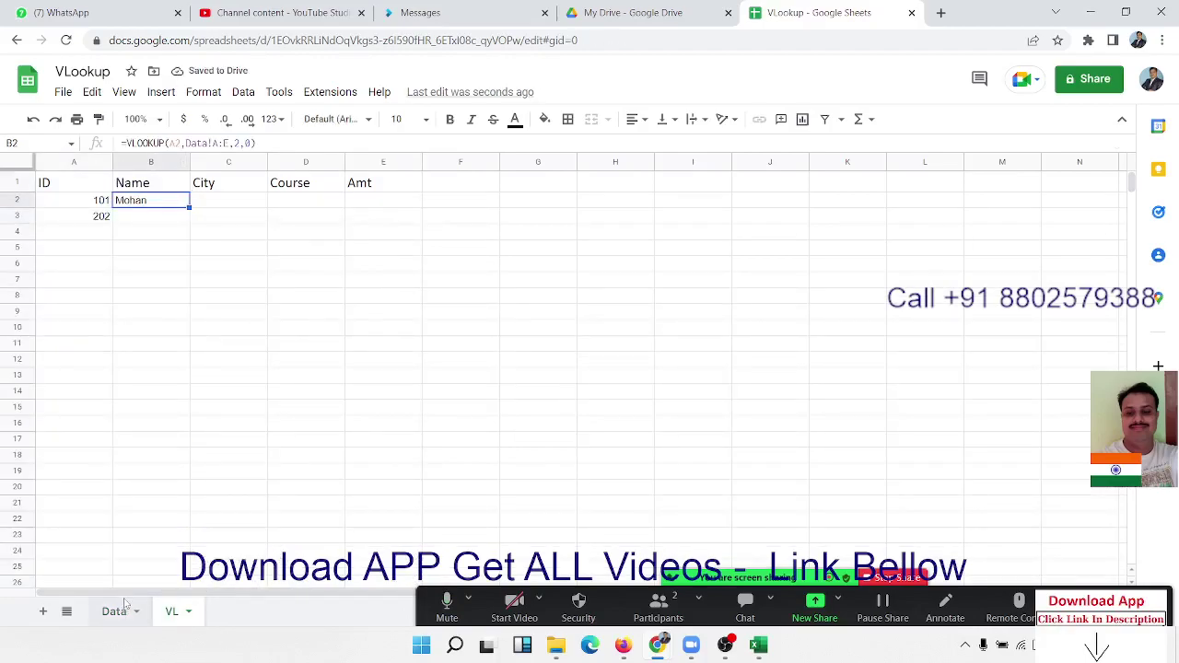
Step: Confirm on the Data sheet that ID 101 belongs to Mohan
click(126, 608)
click(138, 224)
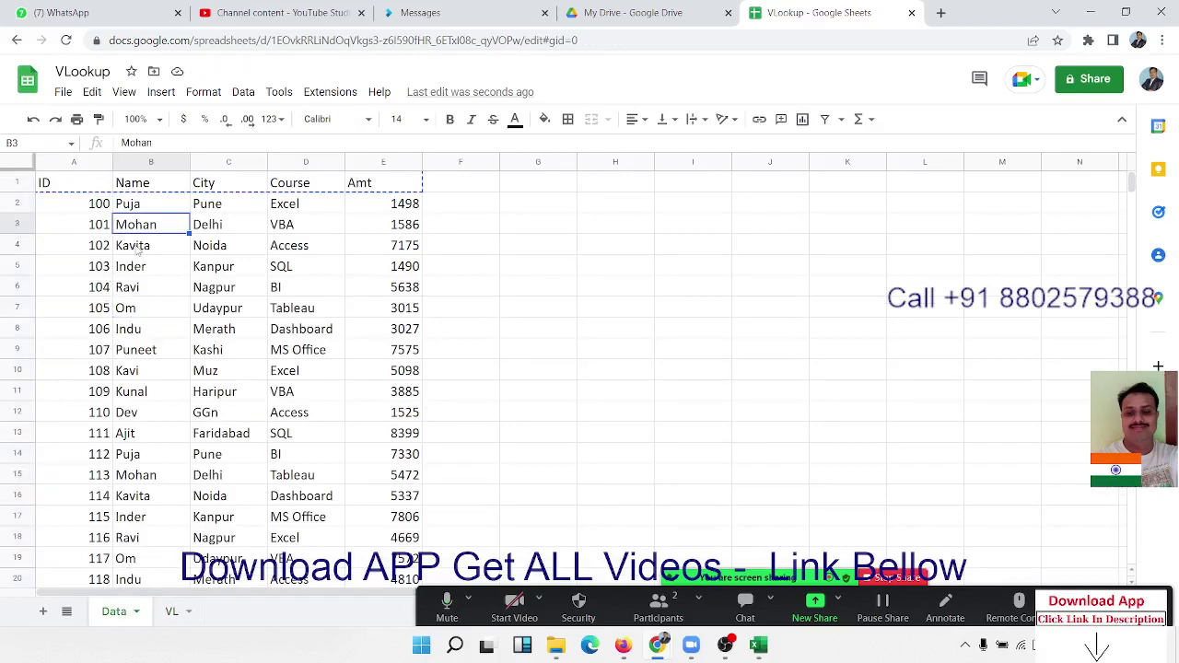
click(173, 611)
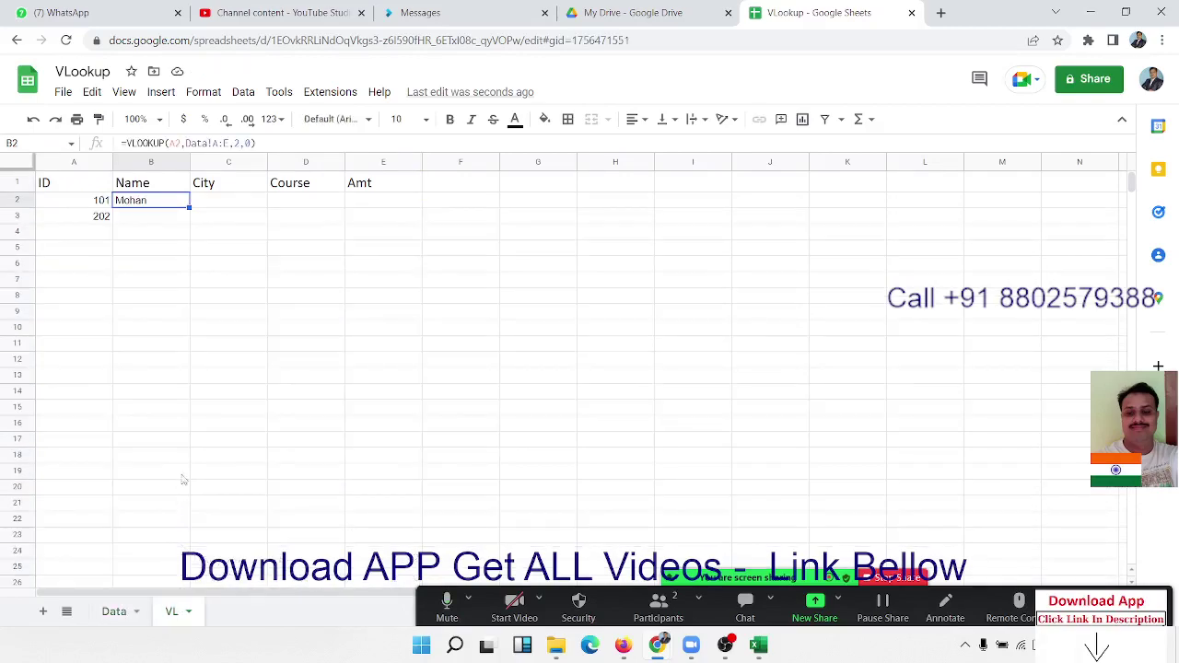
click(220, 208)
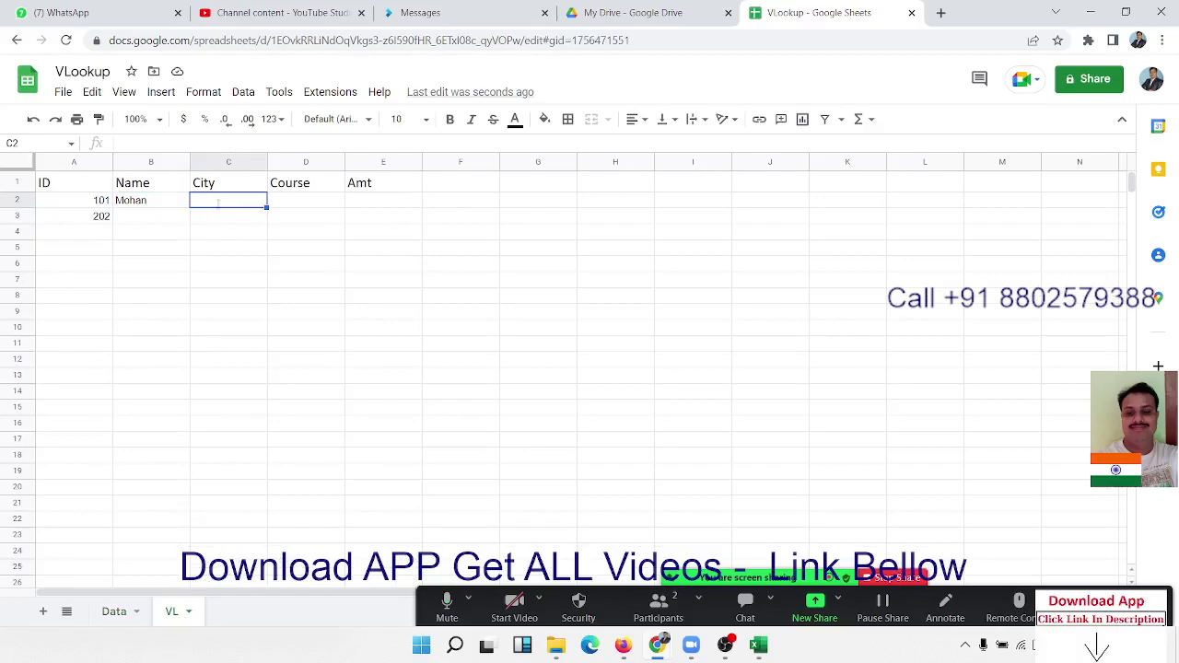
Step: Enter =VLOOKUP(A2,Data!A:E,3,0) in C2, returning Delhi for ID 101
text(=vl)
key(Tab)
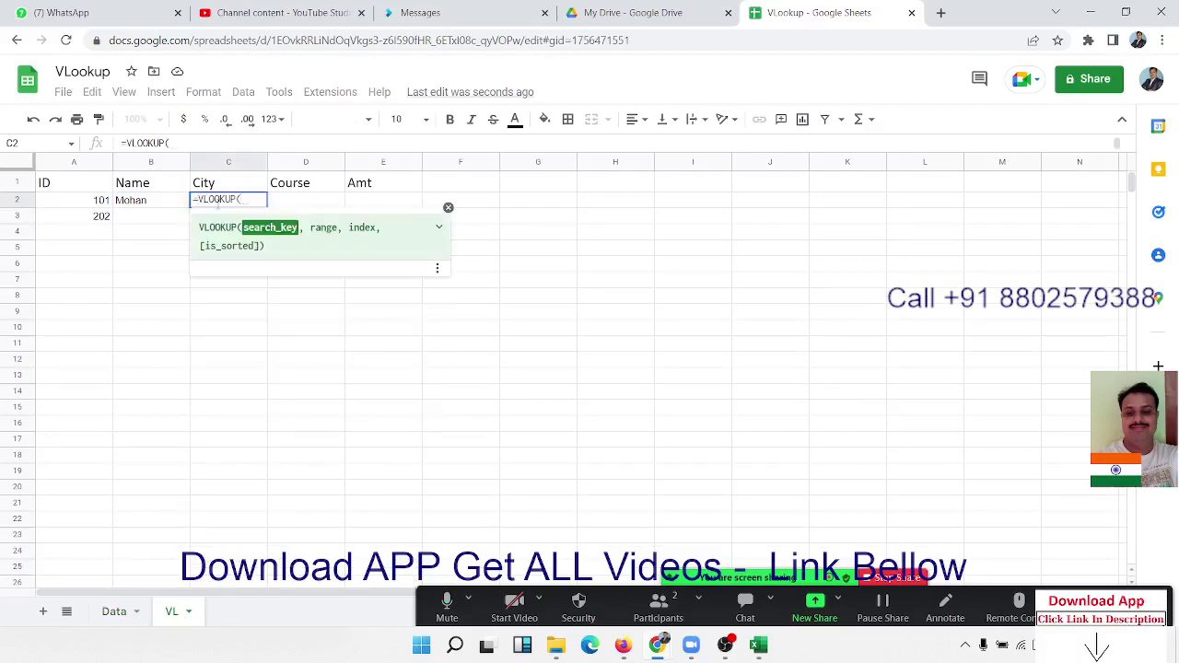
click(108, 201)
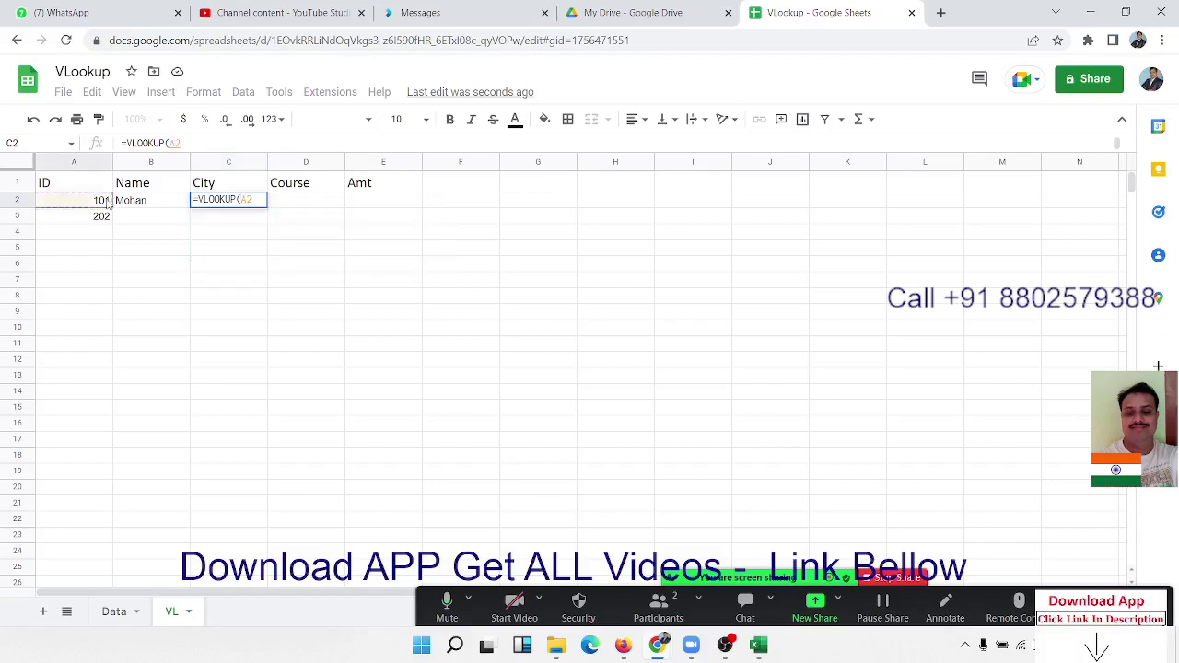
text(,)
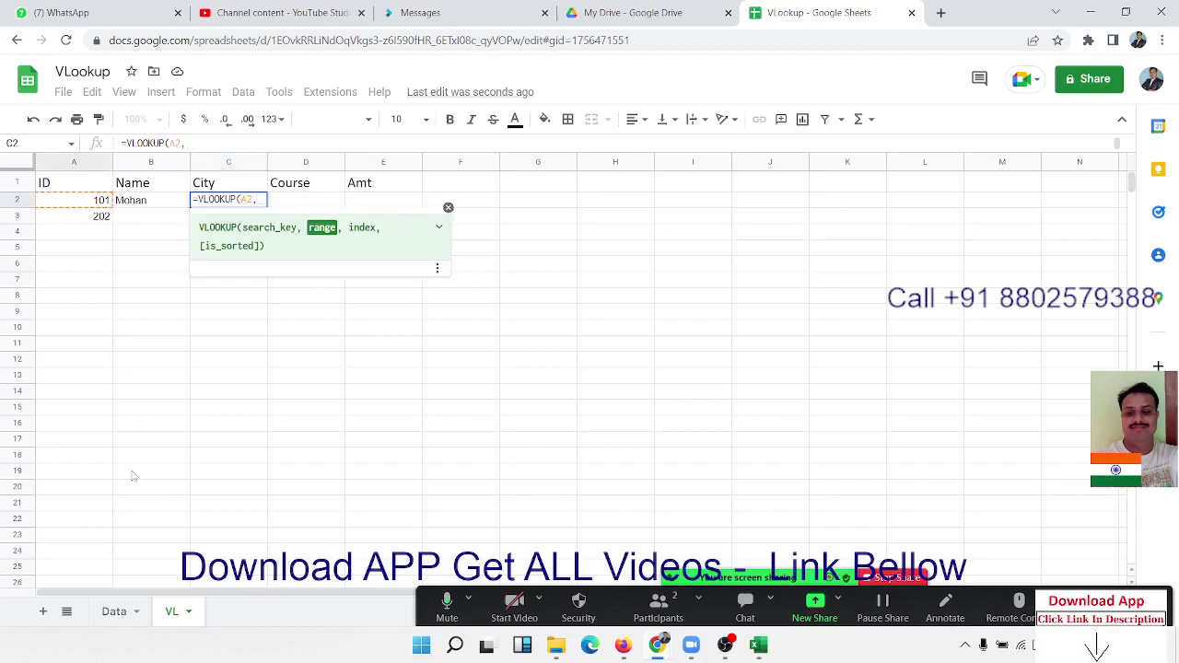
click(114, 611)
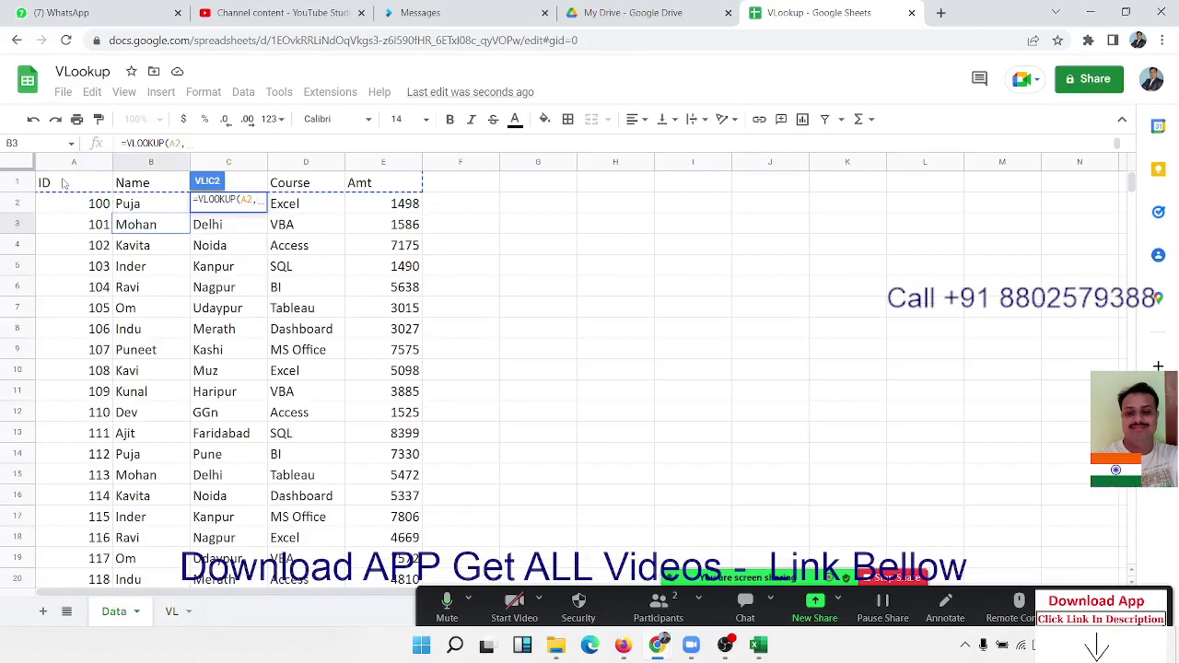
drag(66, 168, 364, 182)
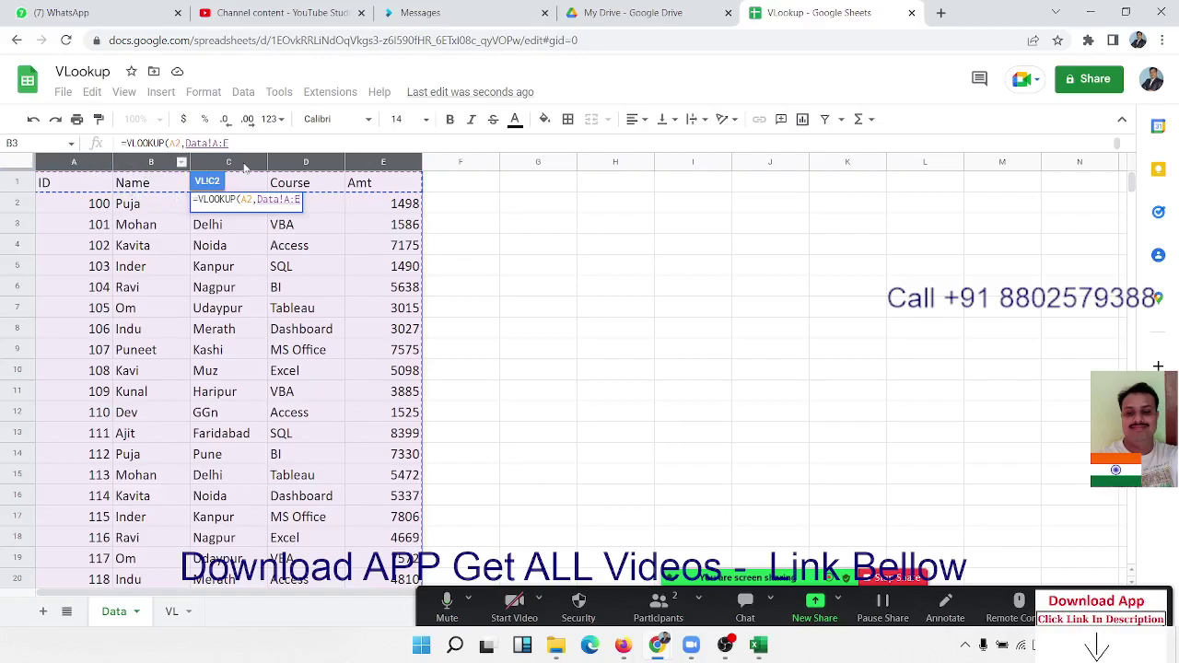
text(3)
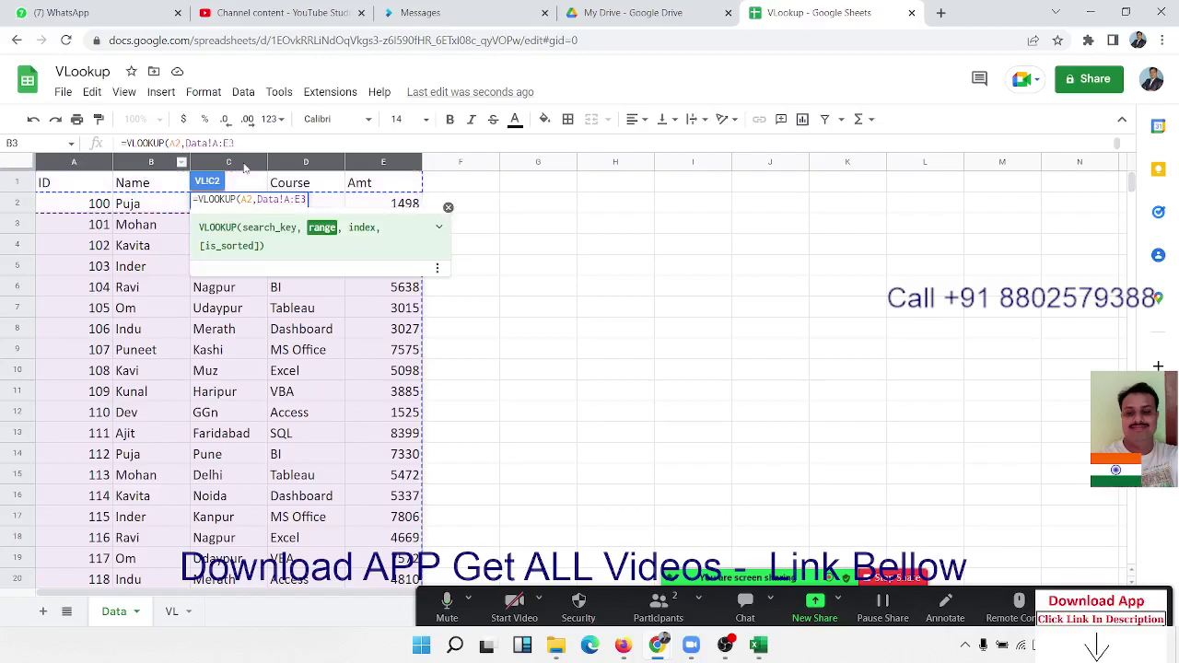
key(BackSpace)
text(,)
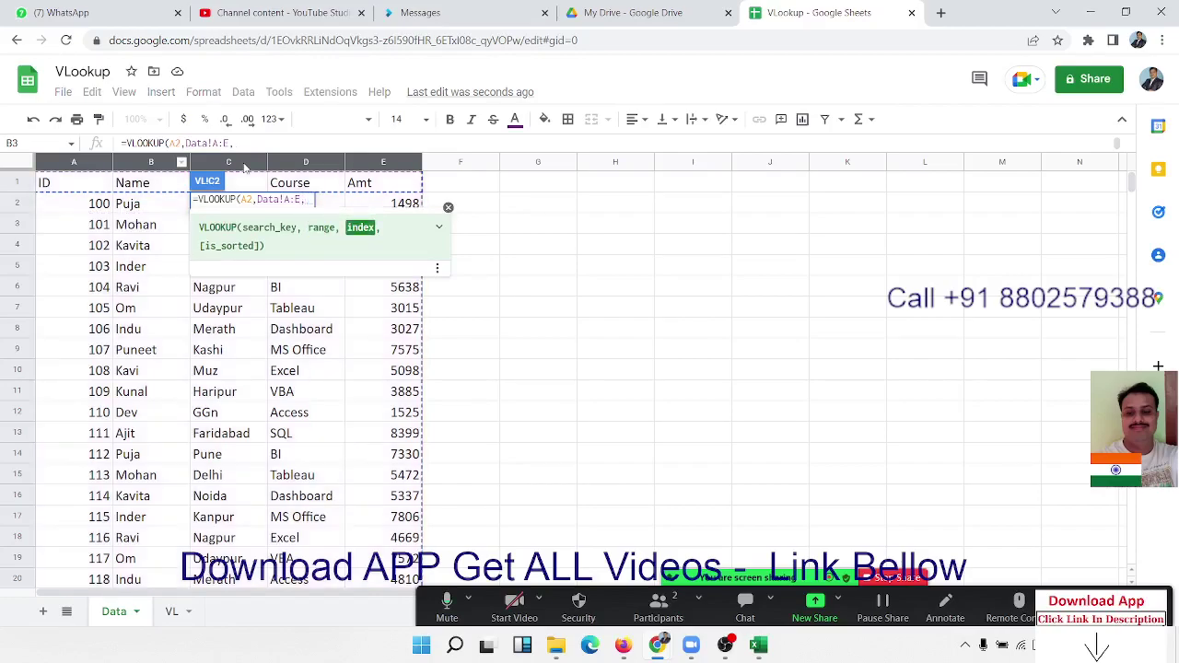
text(3,0)
key(Return)
Step: Step through the header and result cells, cancelling a formula started in D2, ending on B2
key(Up)
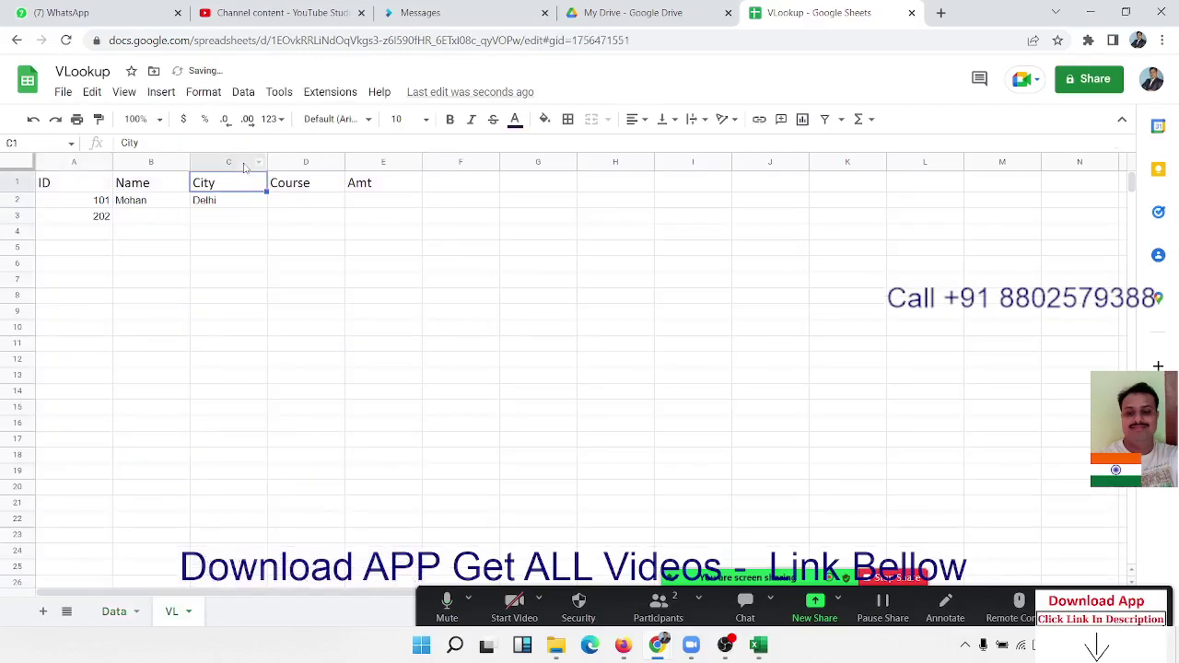
key(Right)
key(Down)
text(=)
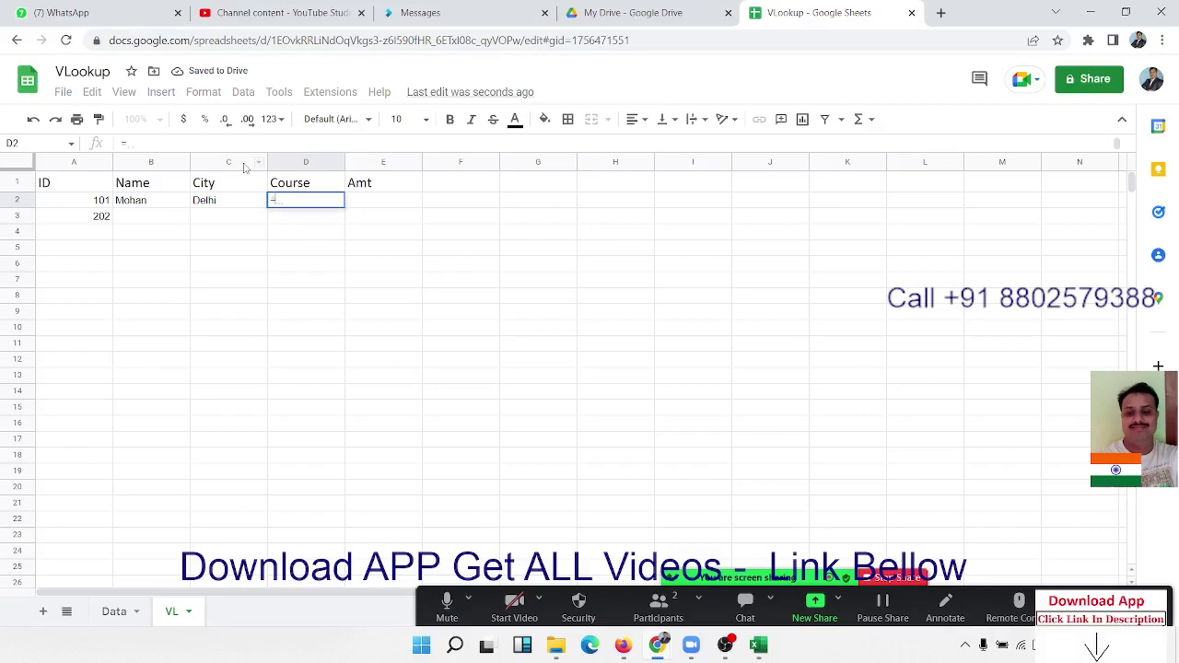
key(Escape)
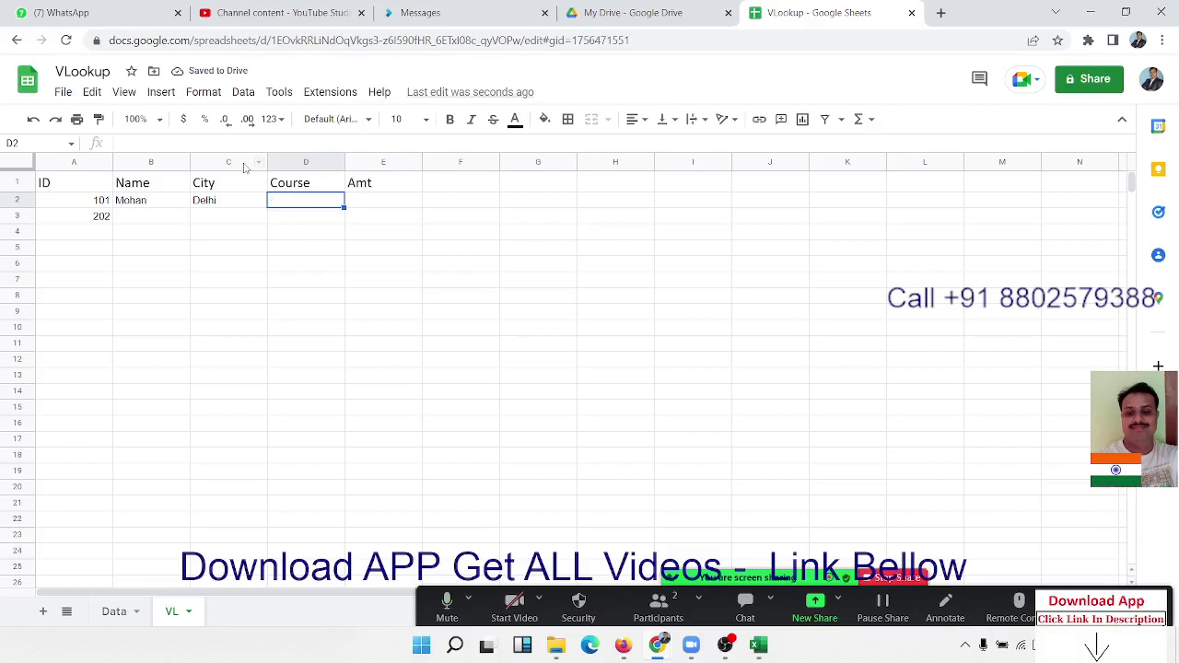
key(Up)
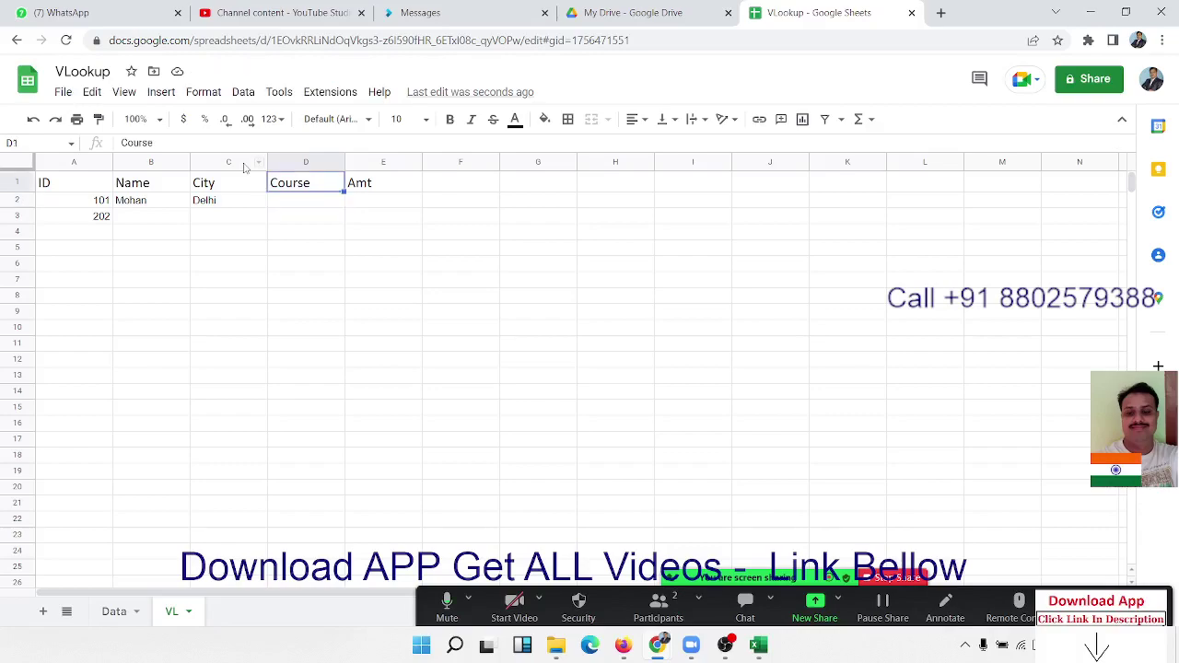
key(Left)
key(Left)
key(Left)
key(Right)
key(Right)
key(Right)
key(Right)
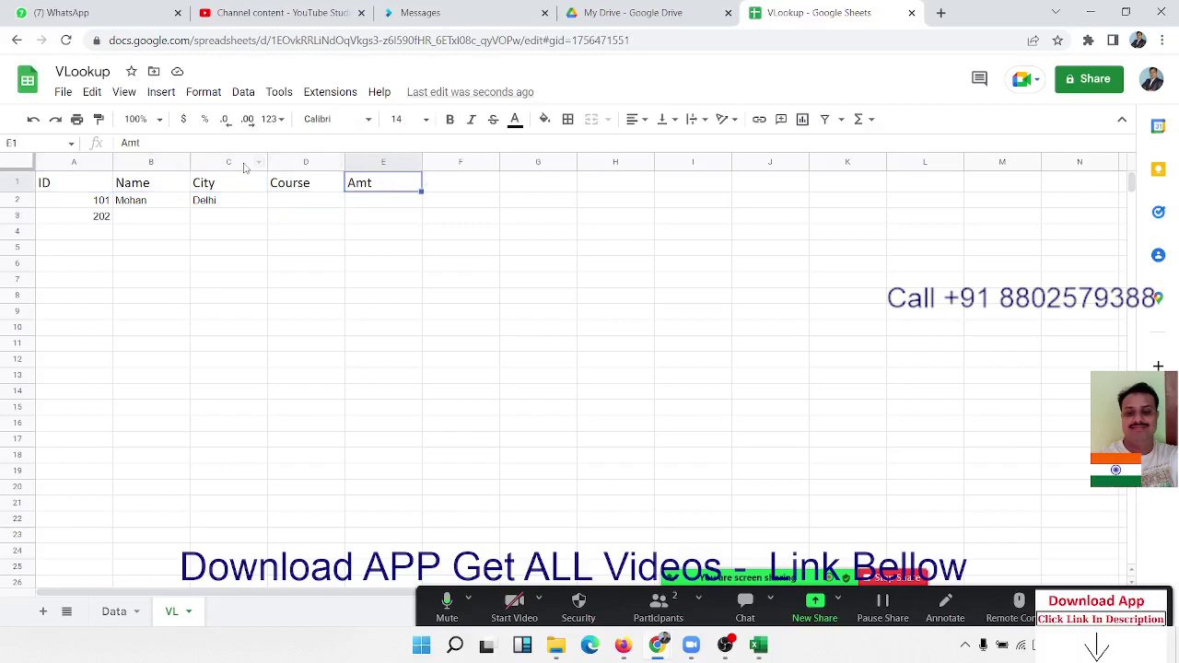
key(Left)
key(Left)
key(Left)
key(Left)
key(Right)
key(Right)
key(Right)
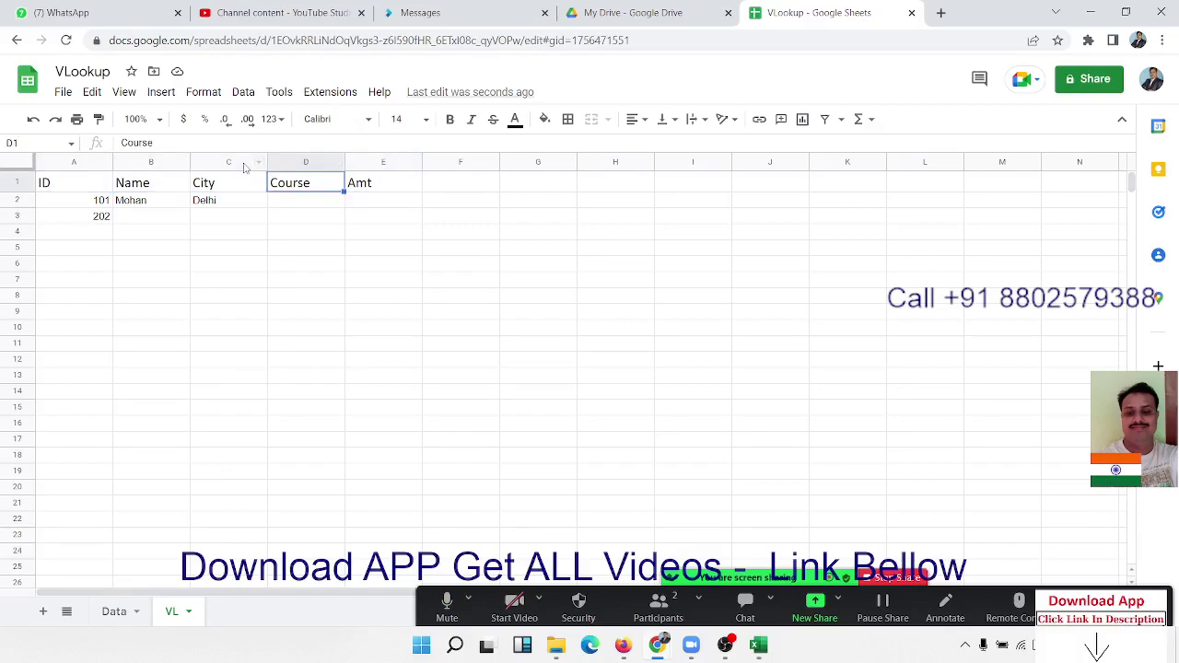
key(Left)
key(Left)
key(Down)
key(Right)
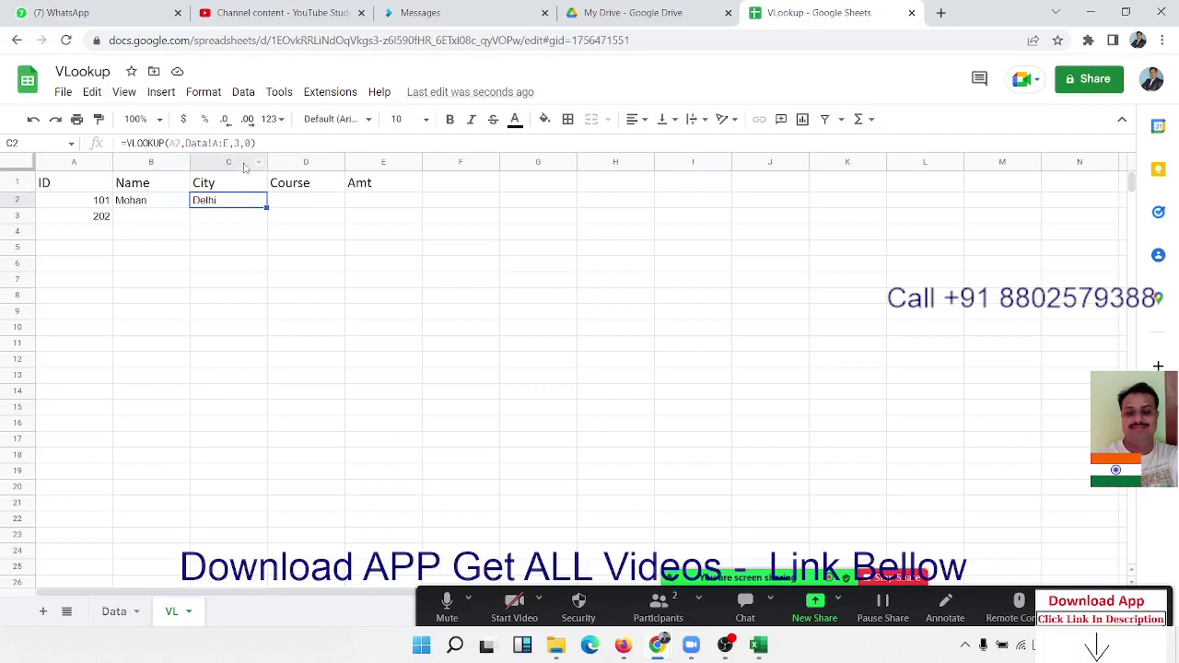
key(Right)
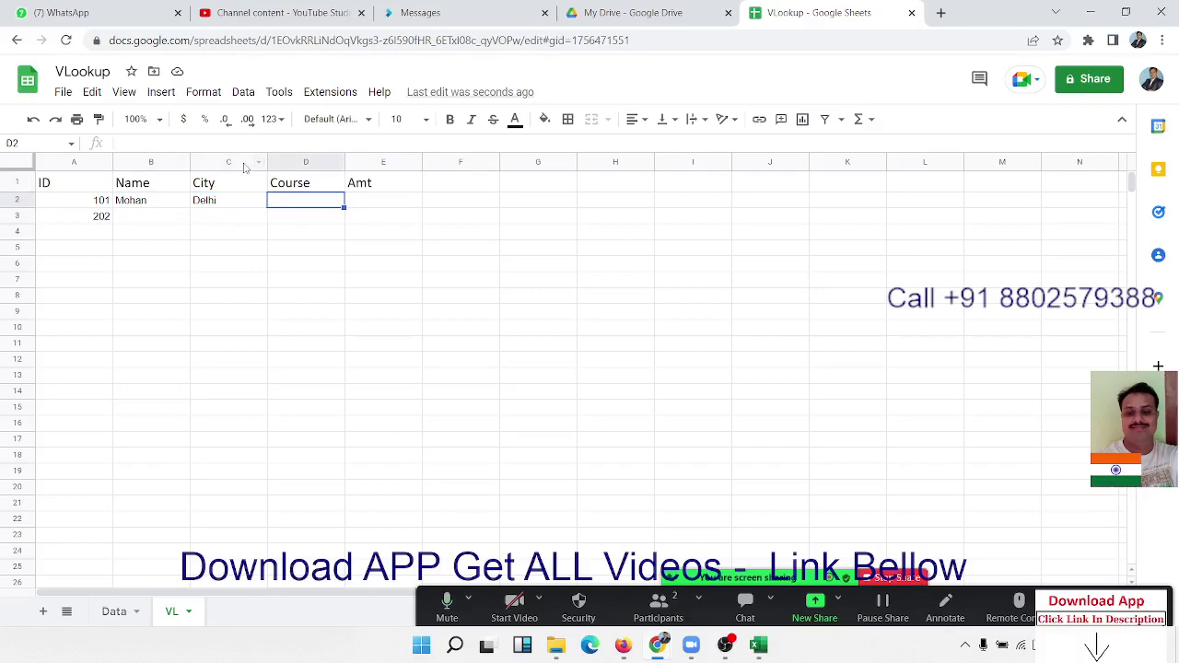
key(Left)
key(Left)
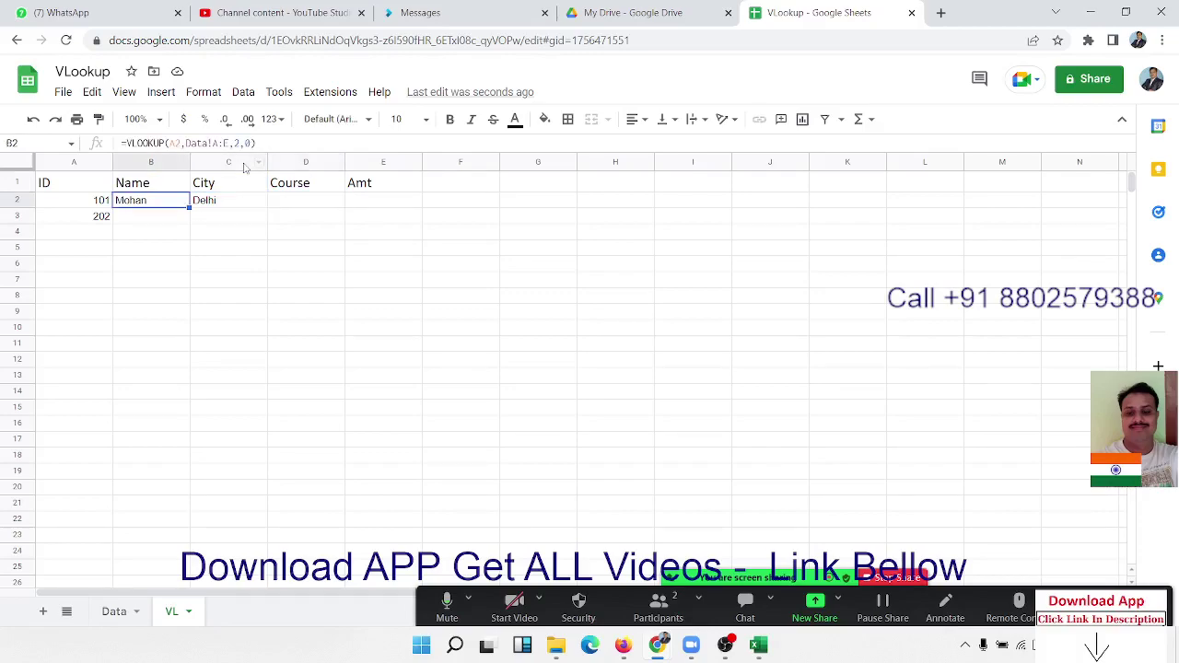
Step: Insert a blank row above the header row
click(13, 183)
right_click(14, 182)
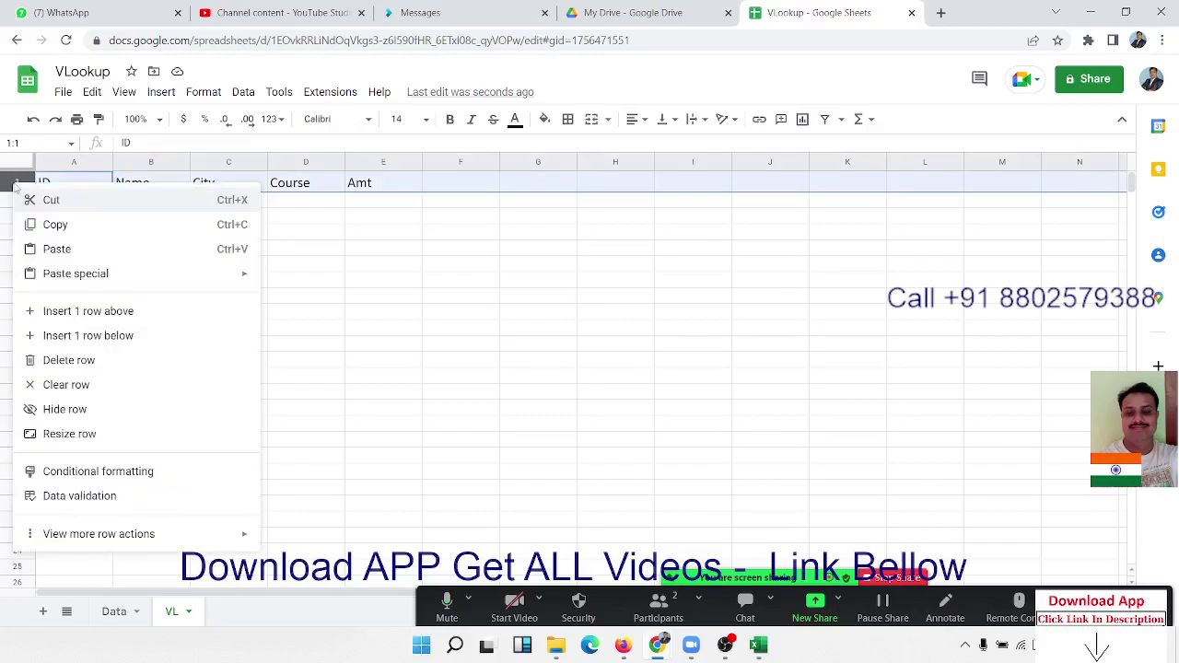
click(46, 318)
click(144, 237)
Step: Fill B1:E1 with the column numbers 2, 3, 4 and 5
click(142, 177)
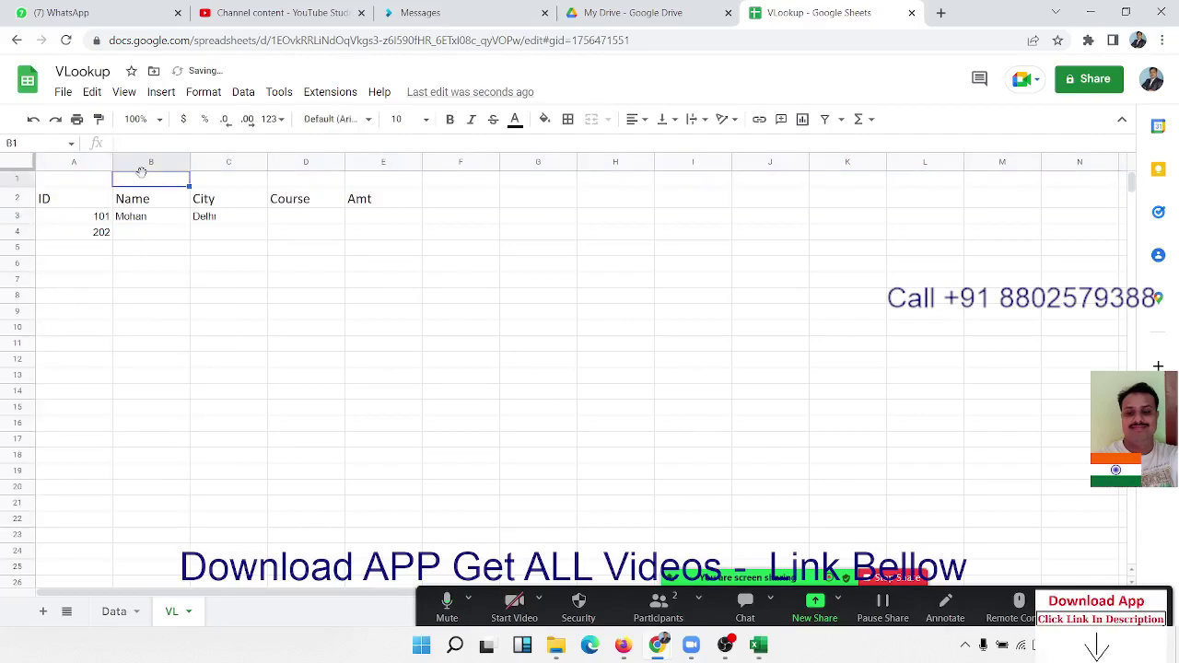
text(2)
key(Tab)
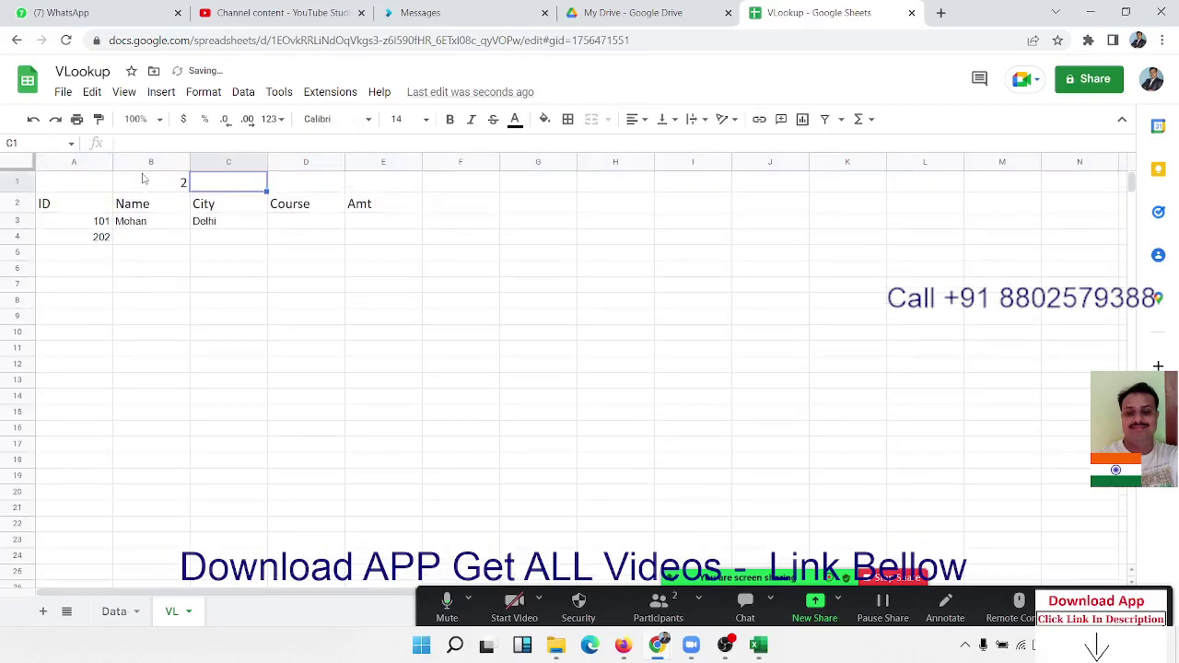
text(3)
key(Tab)
text(4)
key(Tab)
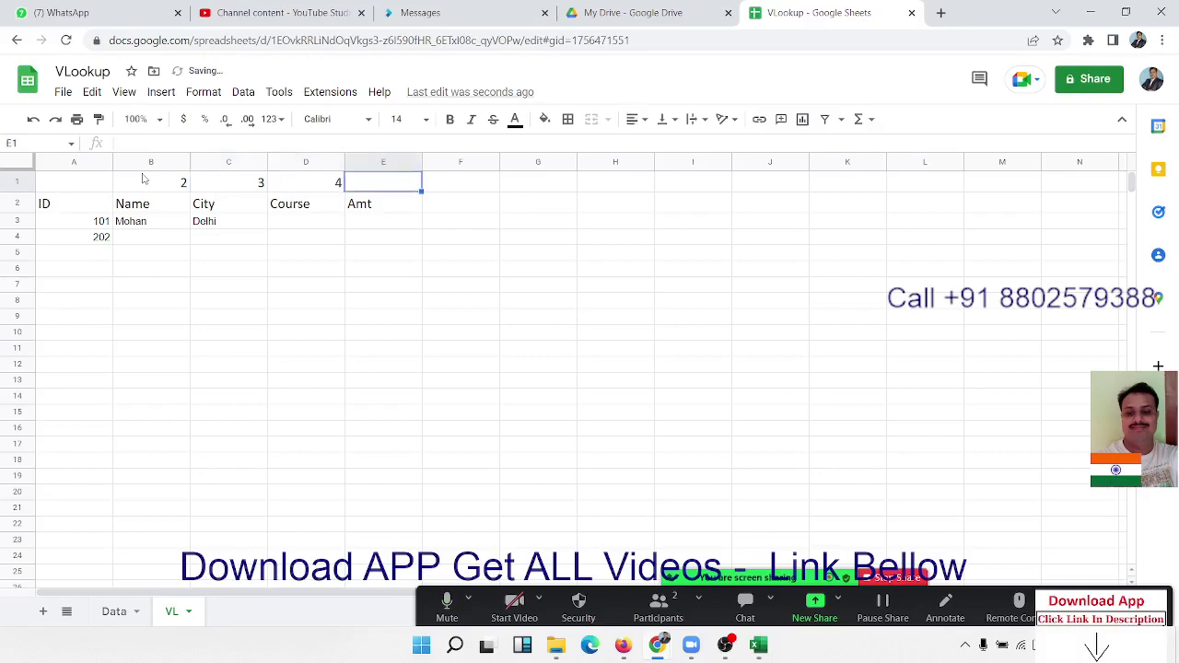
text(56)
key(BackSpace)
key(Return)
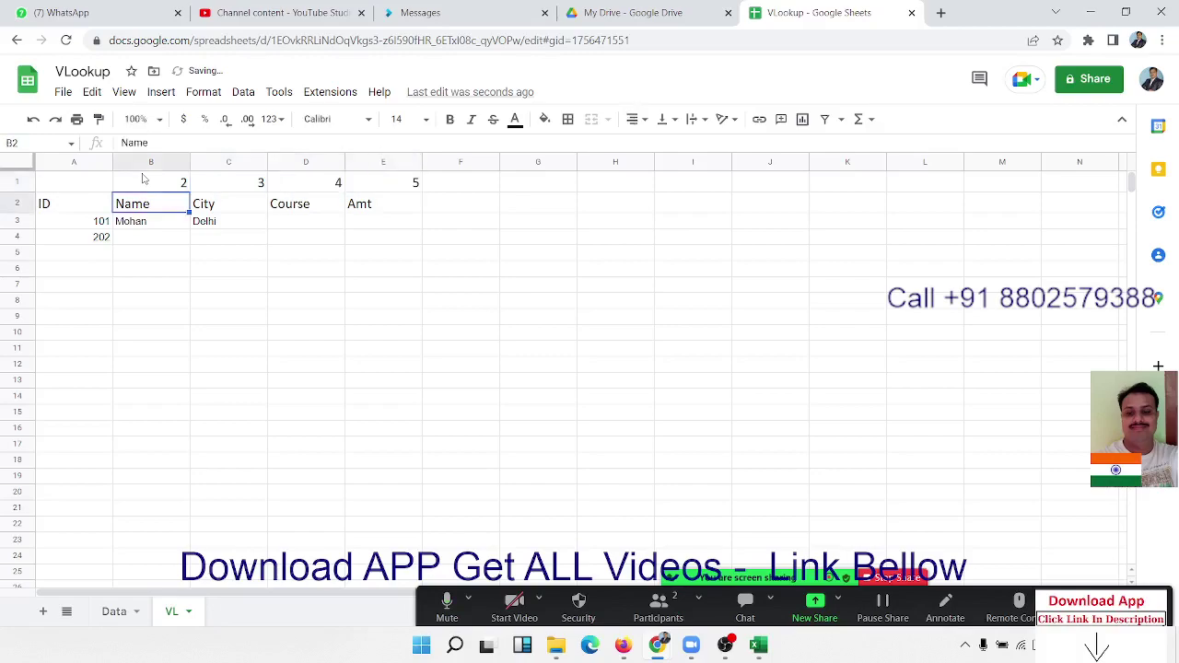
key(Down)
key(Down)
Step: Build B4's VLOOKUP for ID 202 using A4 and the Data!A:E range
text(=VLOOKUP(A4,Data!A:E,2,0))
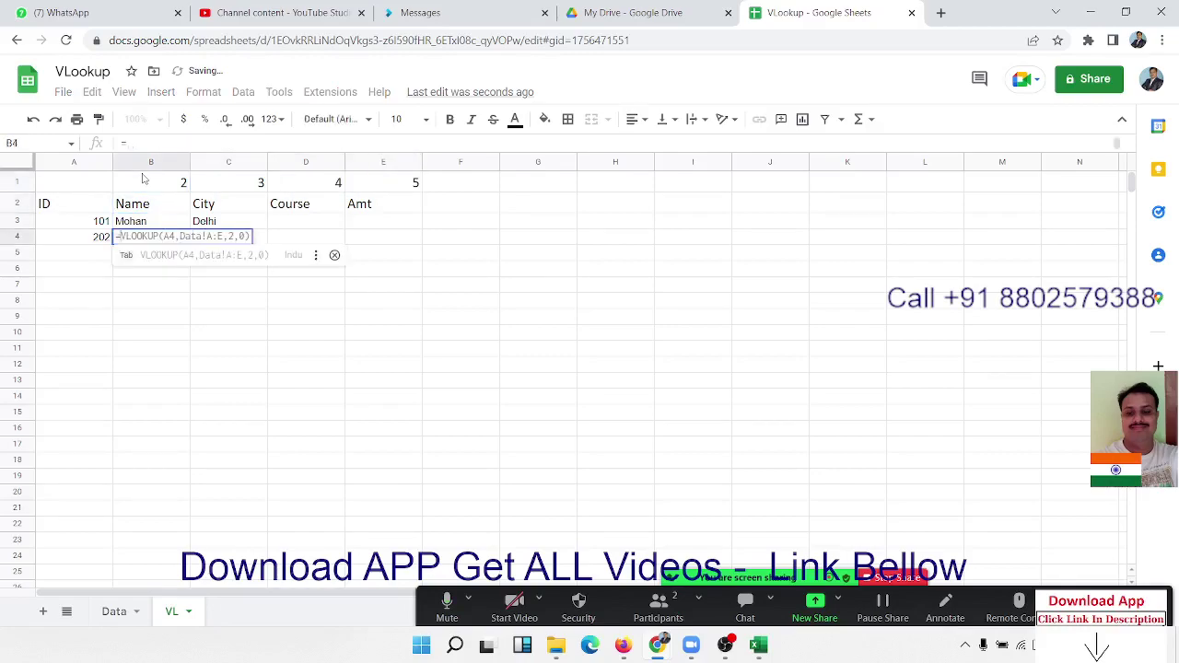
key(ctrl+Return)
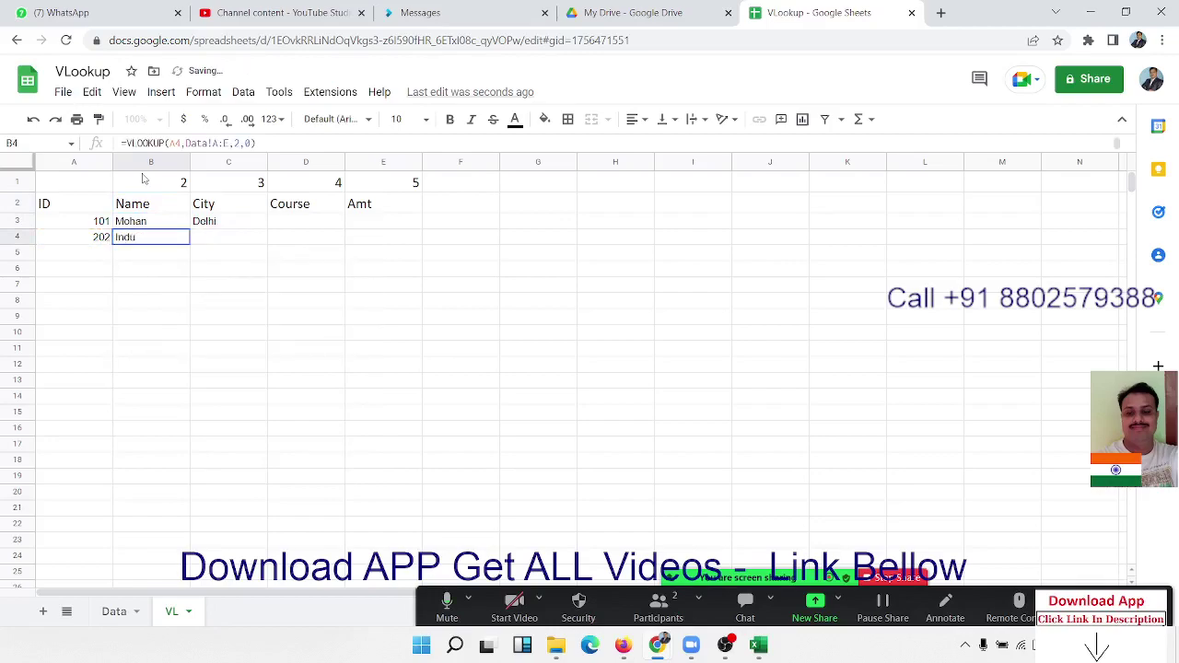
text(=vl)
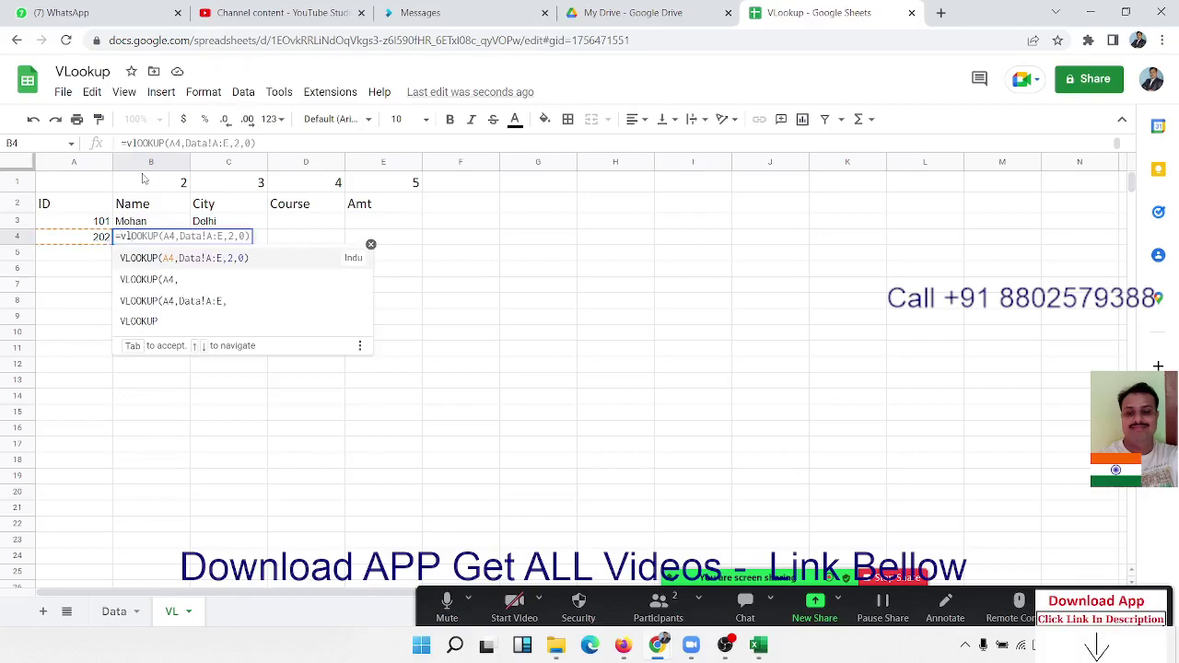
key(Down)
key(Down)
key(Down)
key(Tab)
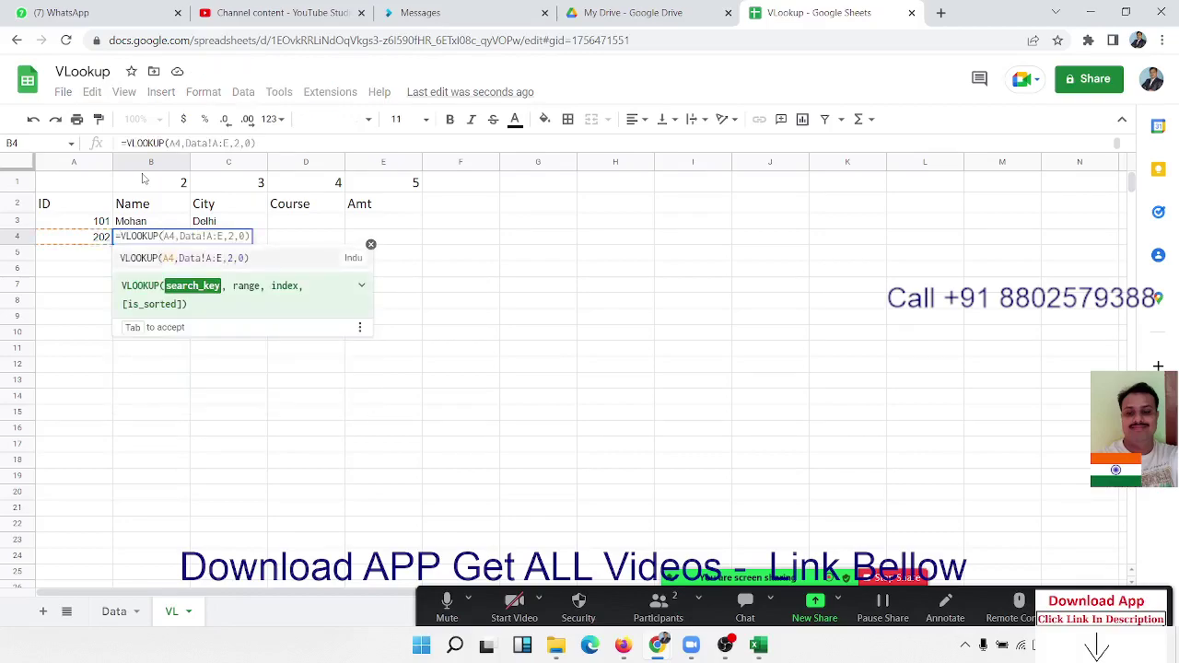
click(76, 240)
key(Escape)
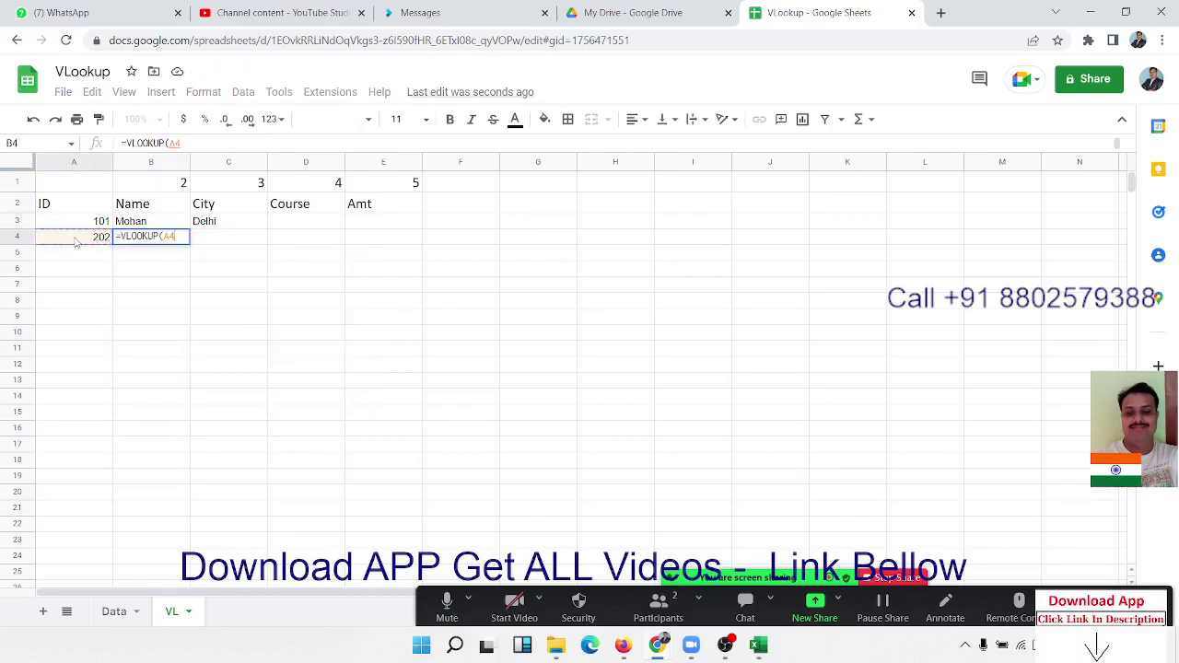
text(,Data!A:E,2,0))
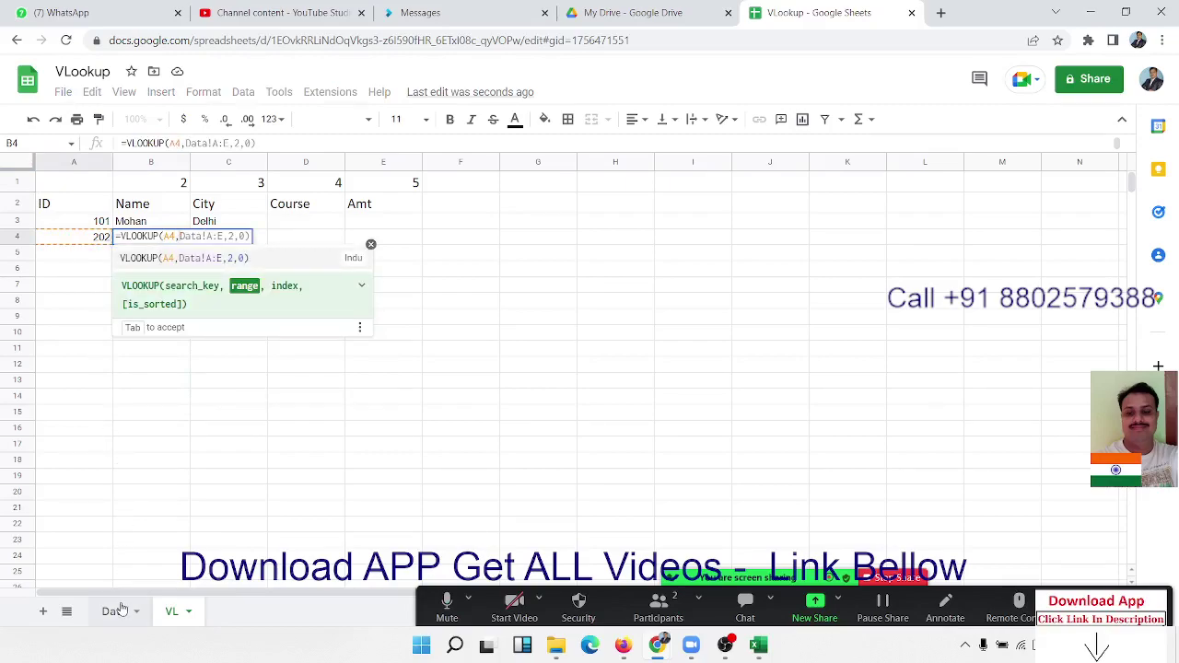
click(114, 611)
drag(90, 170, 431, 169)
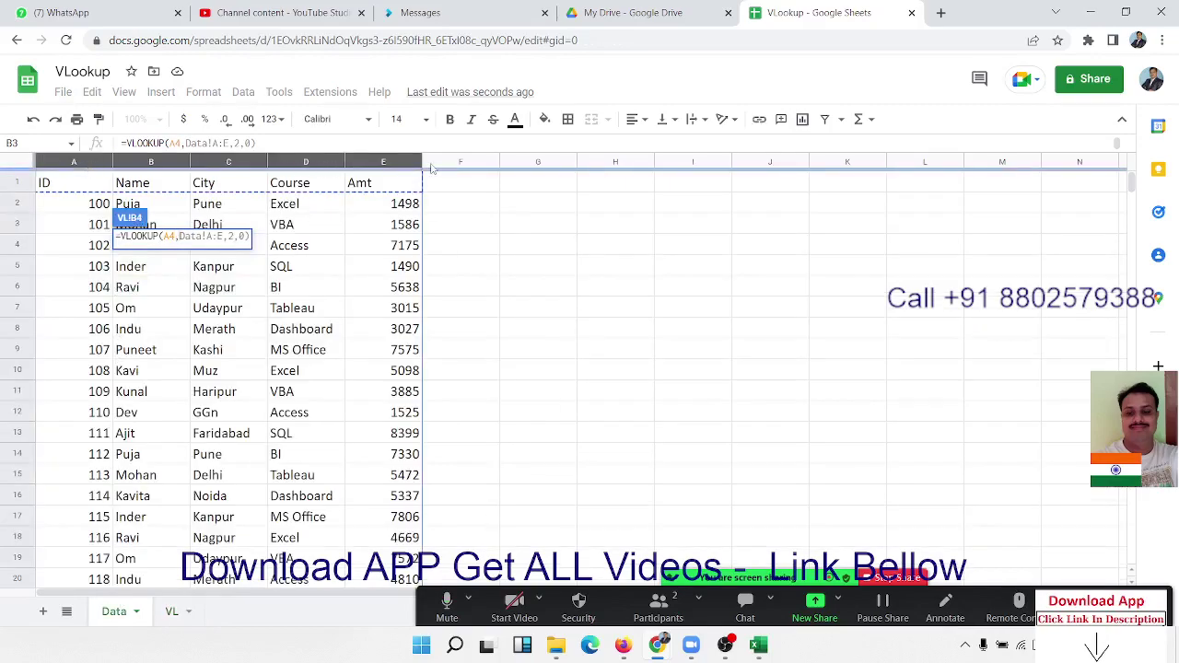
drag(95, 169, 383, 166)
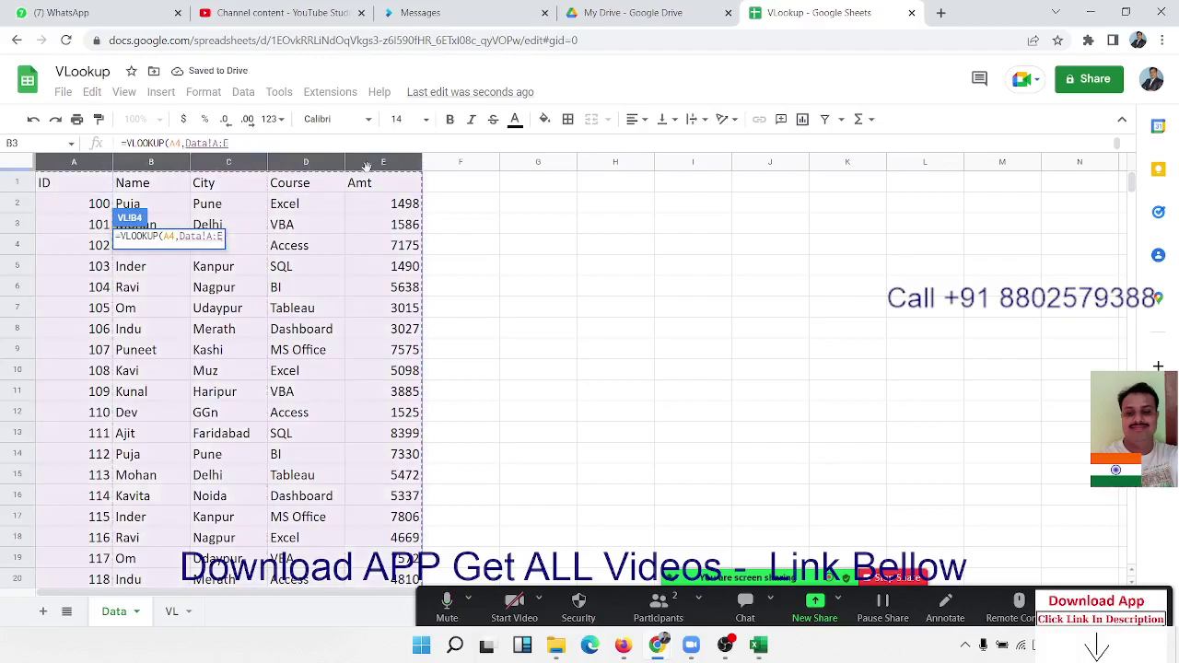
text(,)
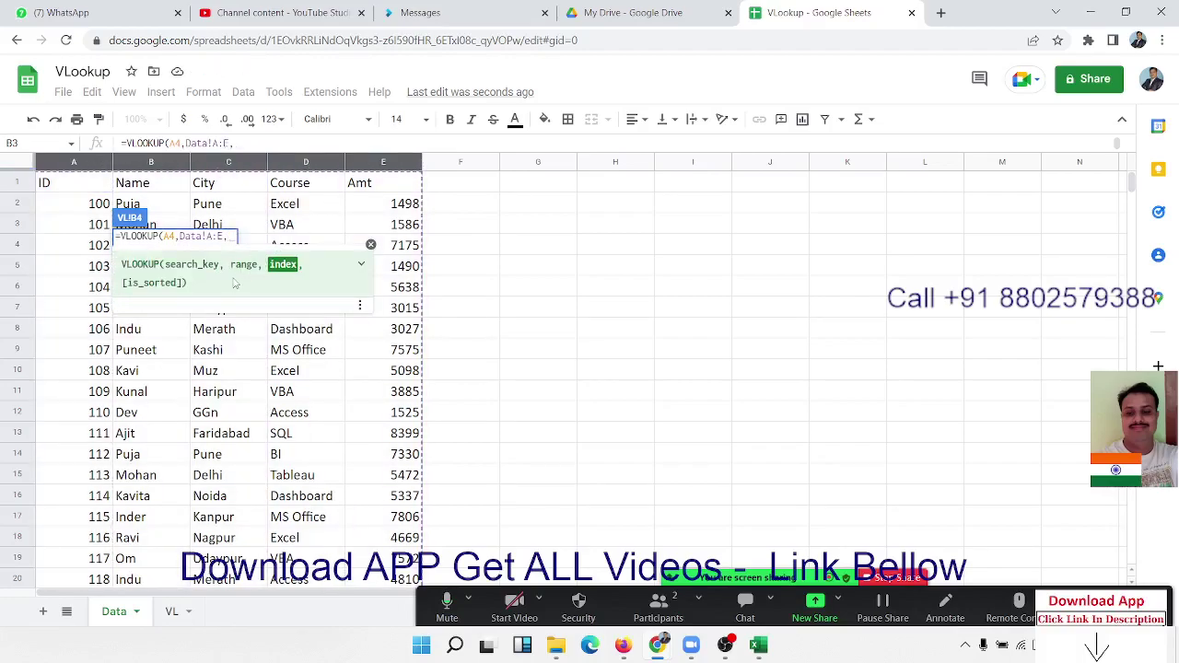
Step: Use B1 as the column index, completing =VLOOKUP(A4,Data!A:E,B1,0) to return Indu
click(170, 623)
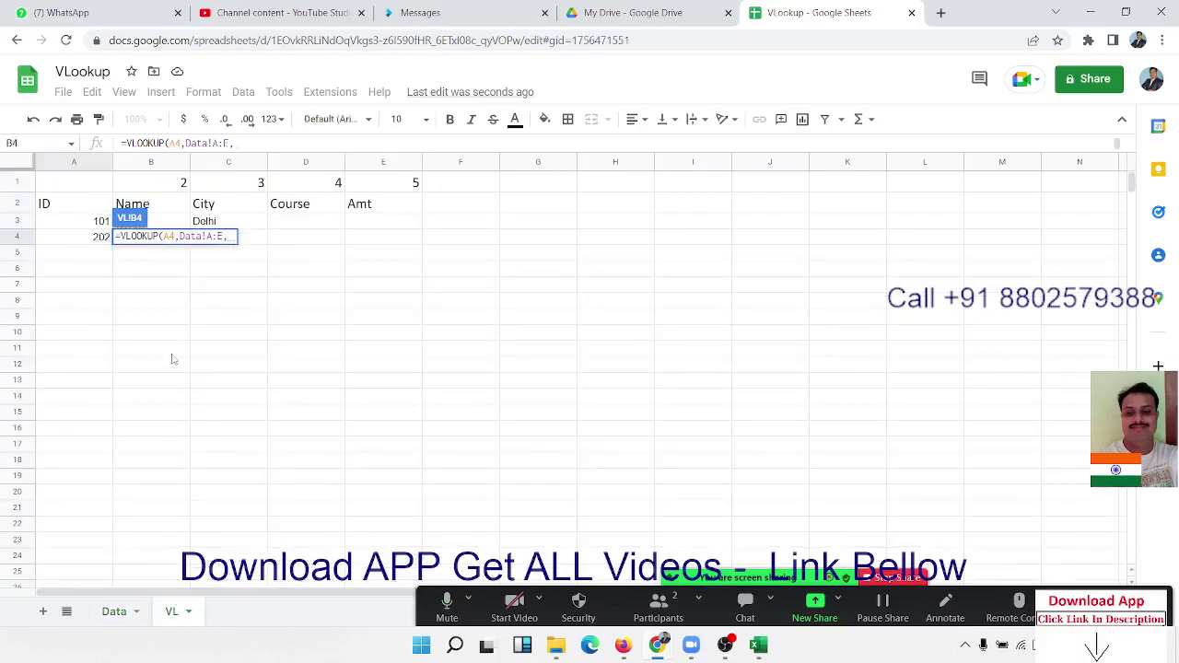
click(162, 182)
text(,0)
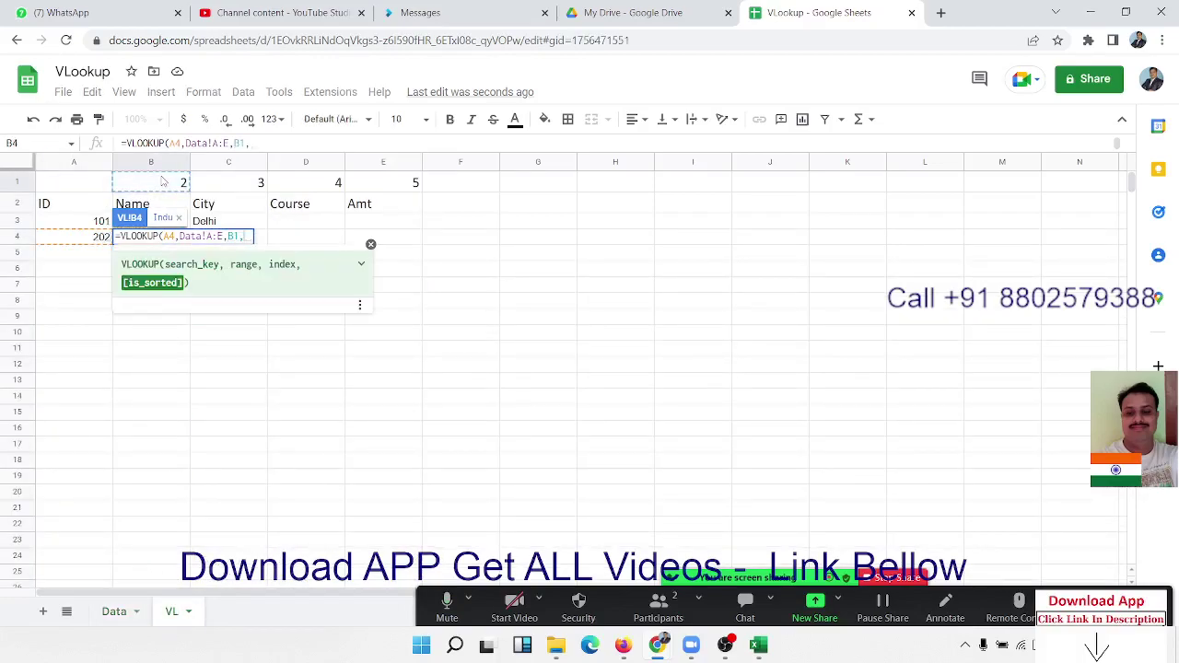
key(Return)
key(Up)
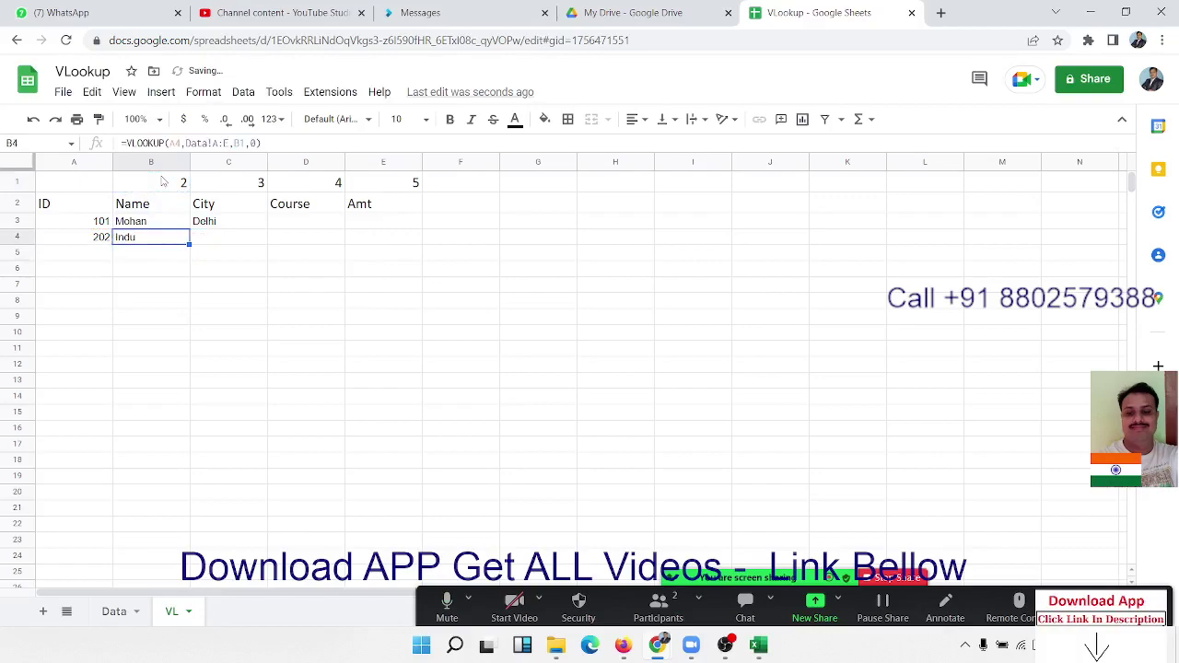
Step: Lock B4's references with F4 to Data!$A:$E and B$1
double_click(158, 237)
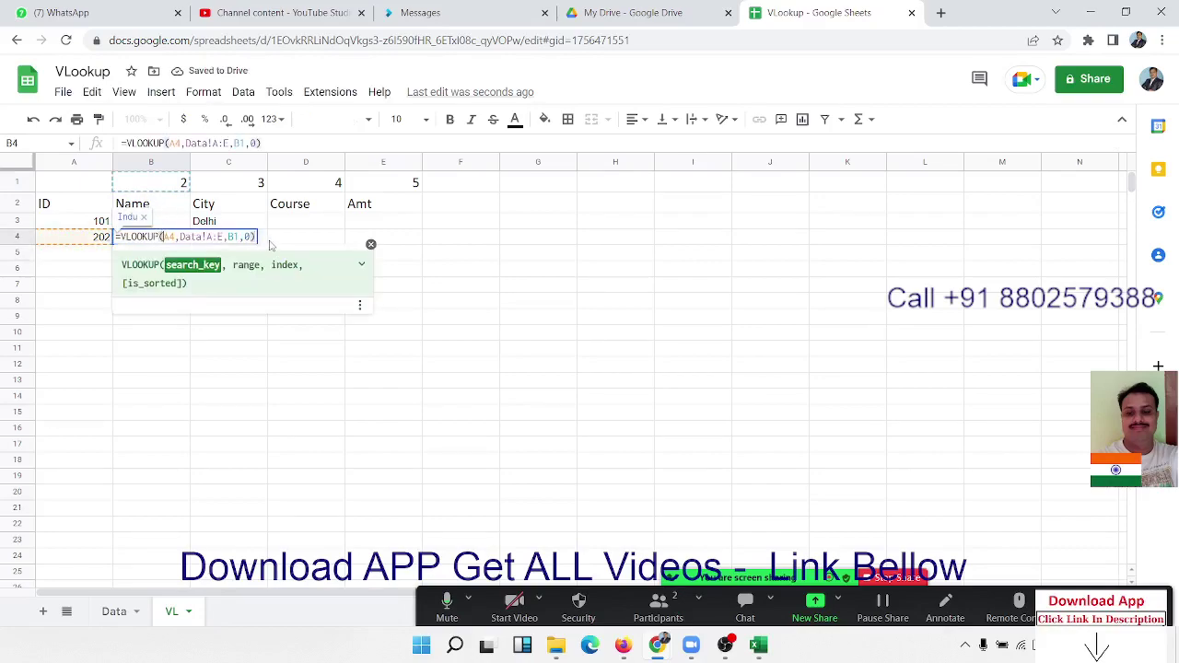
text($)
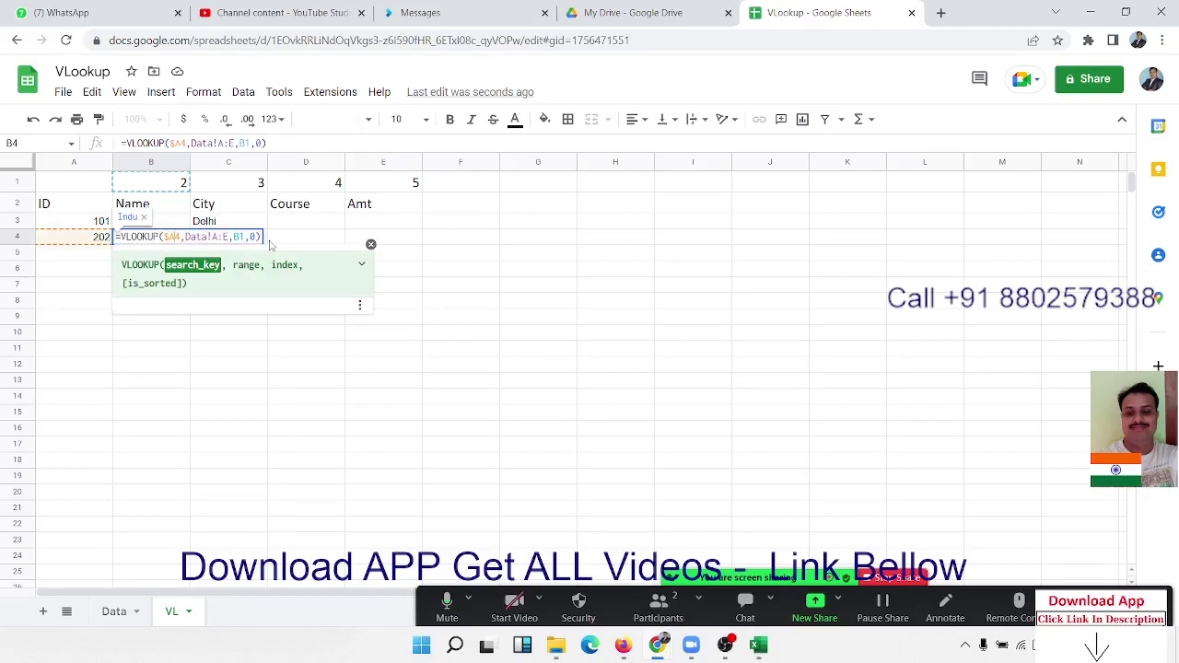
key(Right)
key(Right)
key(Right)
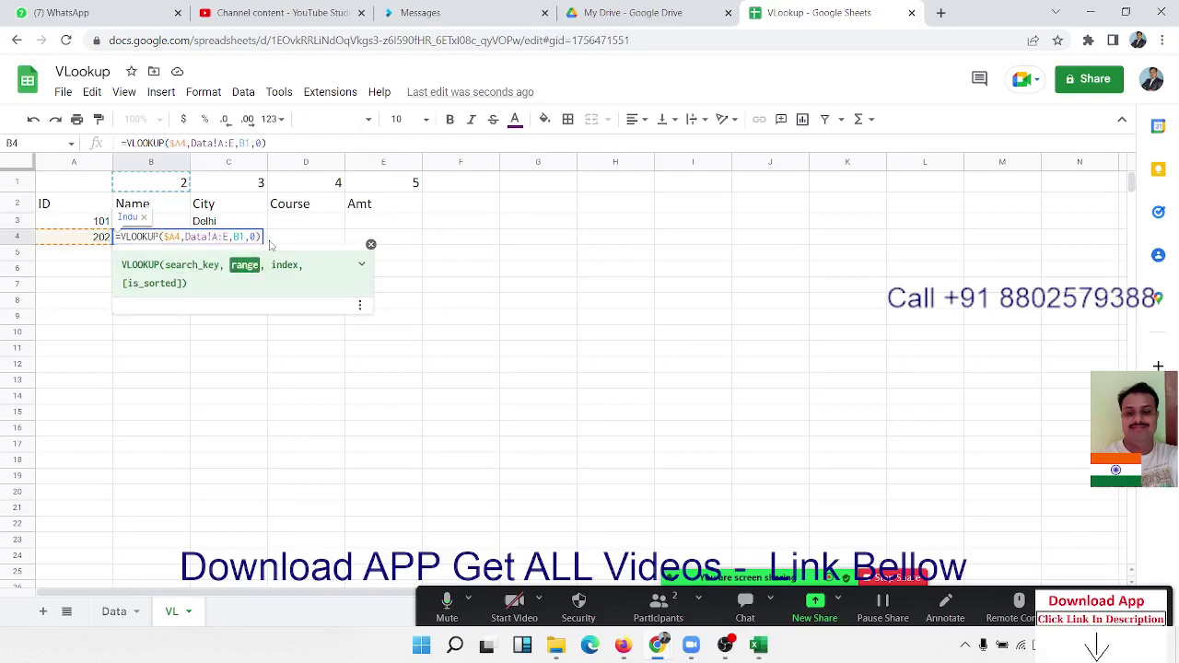
key(F4)
key(Right)
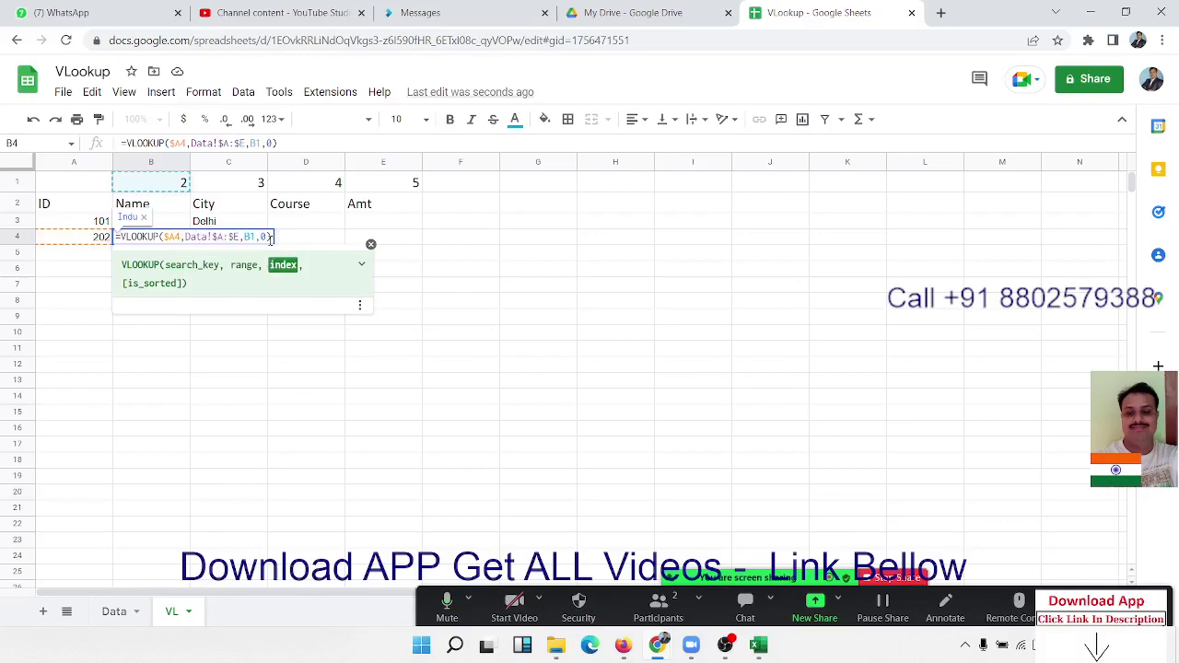
key(F4)
key(F4)
key(Return)
key(Up)
Step: Fill B4 right to E4 with Ctrl+R, showing Merath, Dashboard and 6196
key(shift+Right)
key(shift+Right)
key(shift+Right)
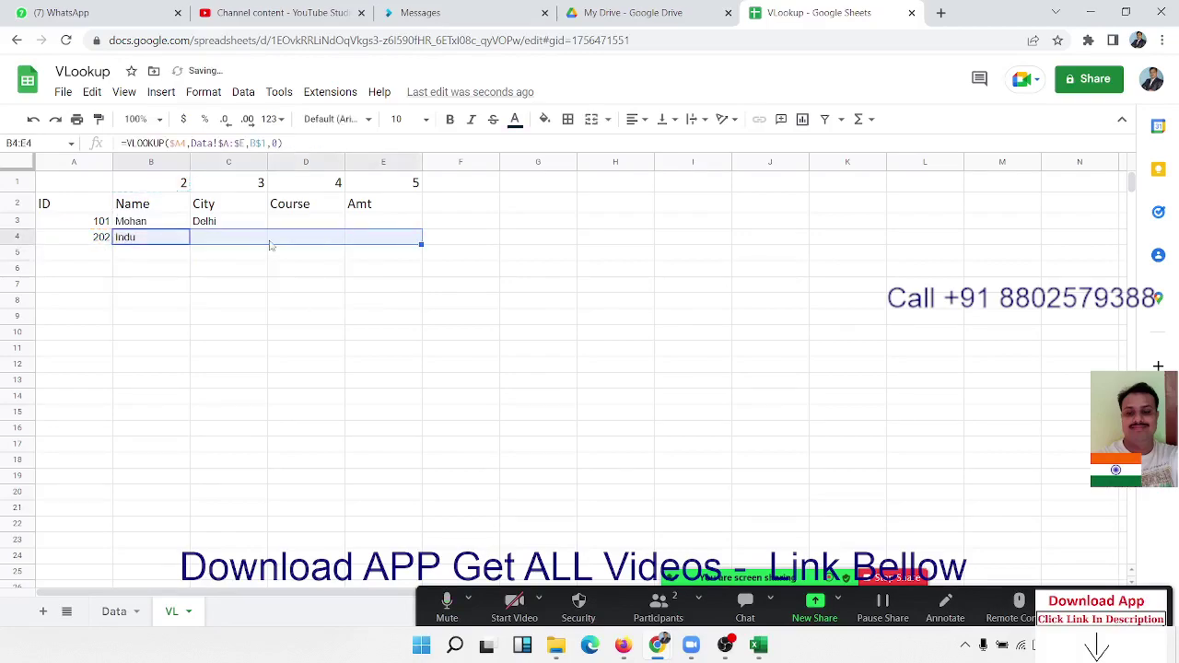
key(ctrl+r)
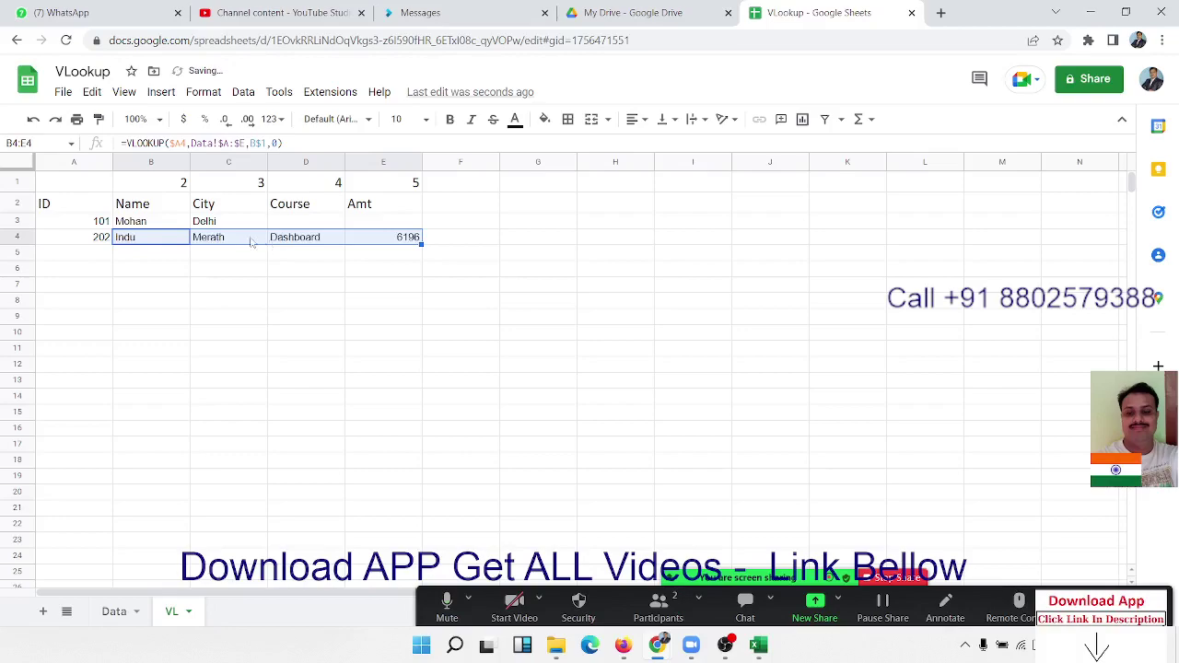
click(240, 241)
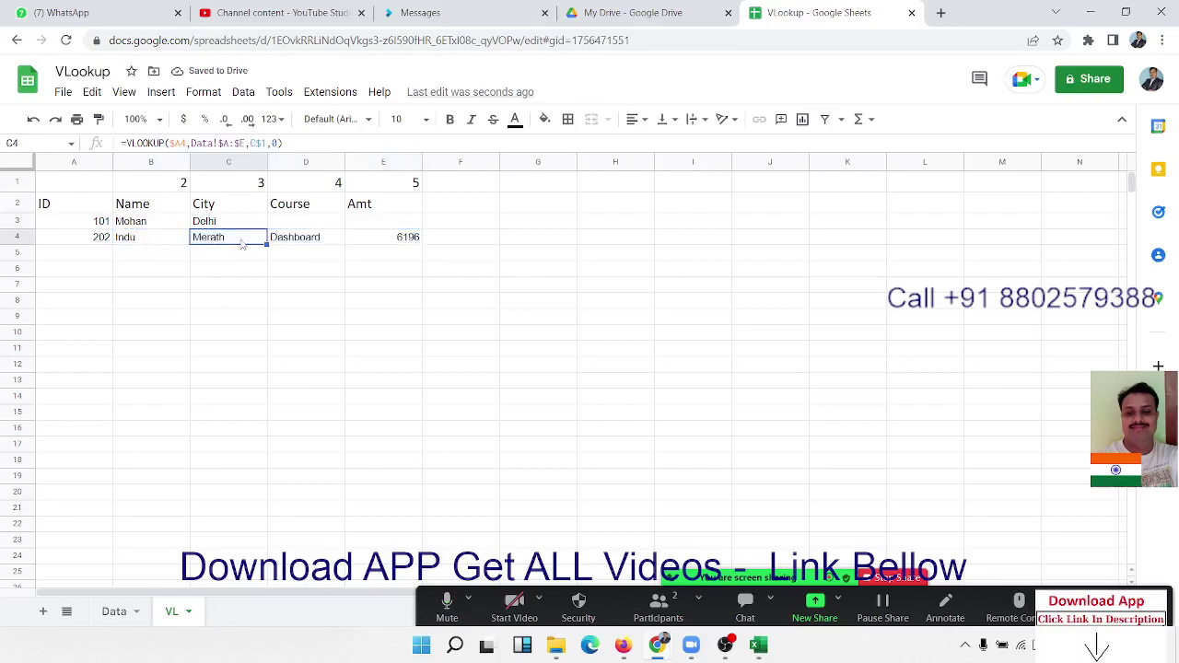
click(277, 237)
click(384, 240)
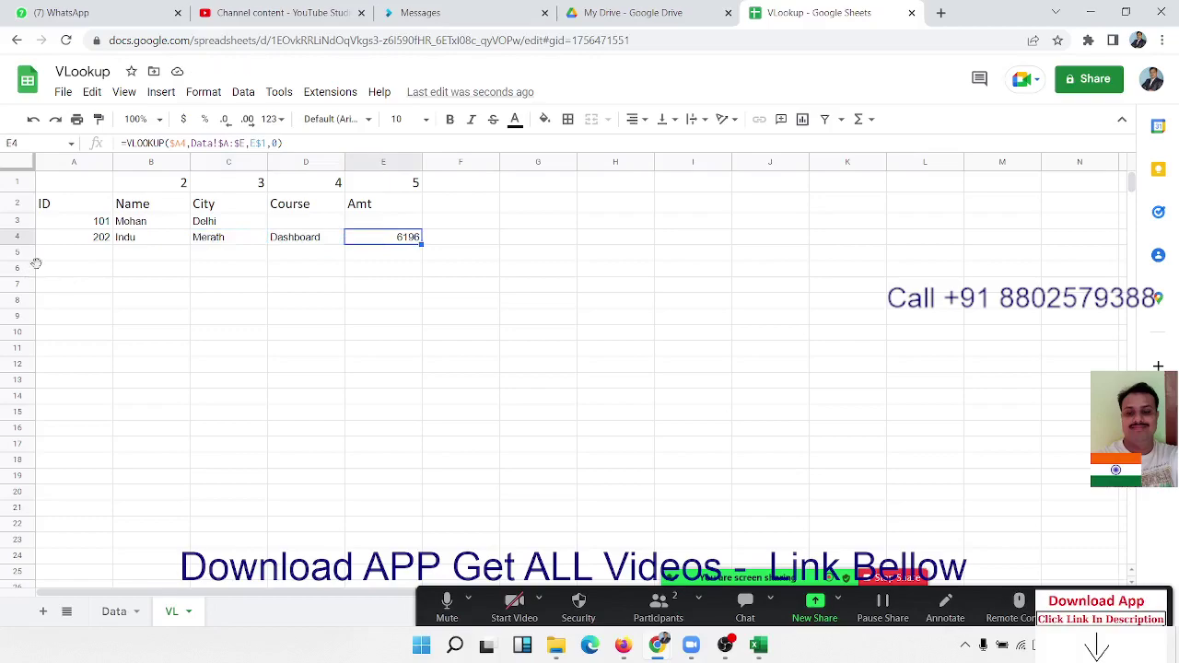
click(94, 258)
Step: Enter ID 30 in A5 and inspect the formulas in B3, C3 and B4
text(30)
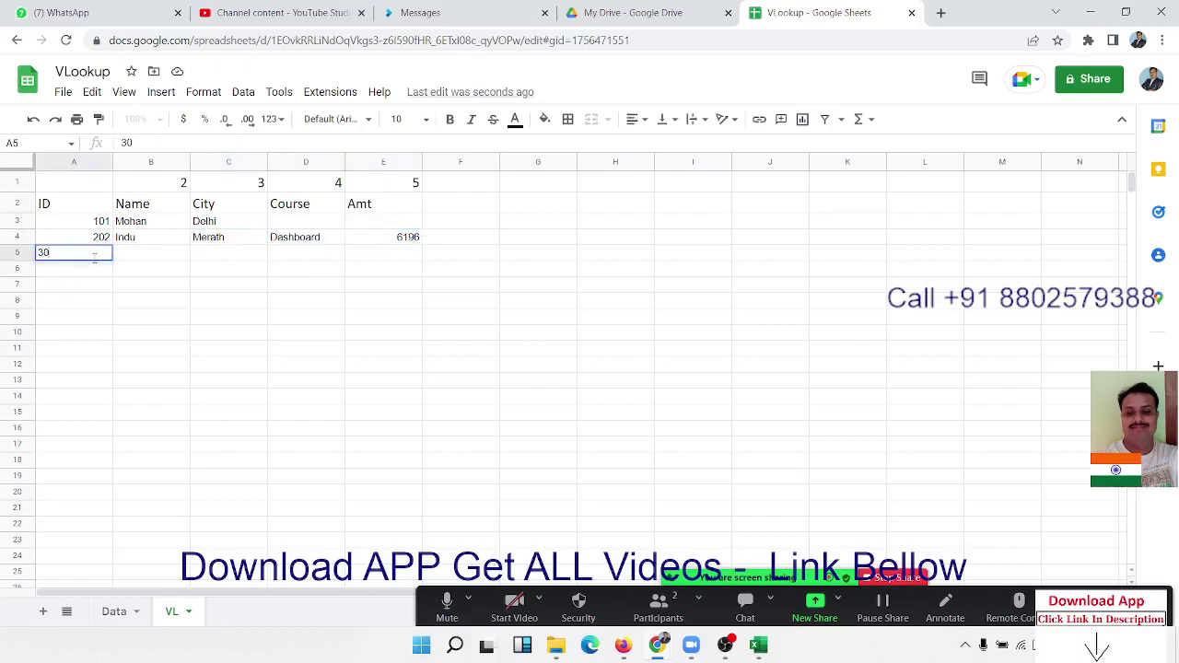
key(Return)
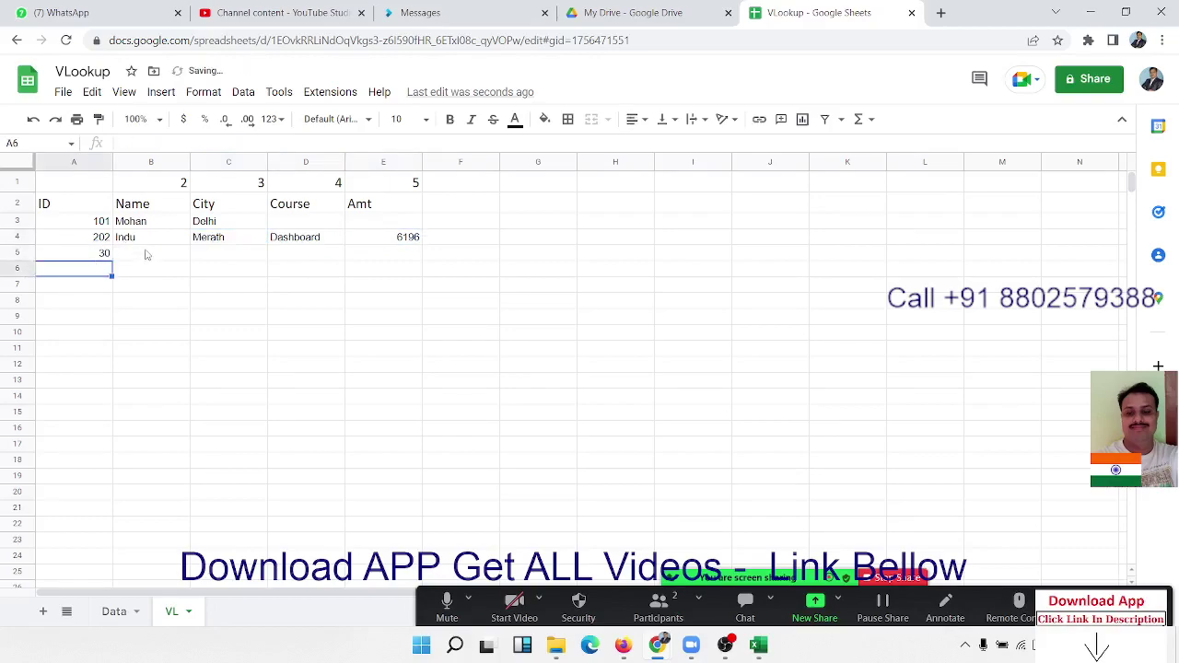
click(148, 224)
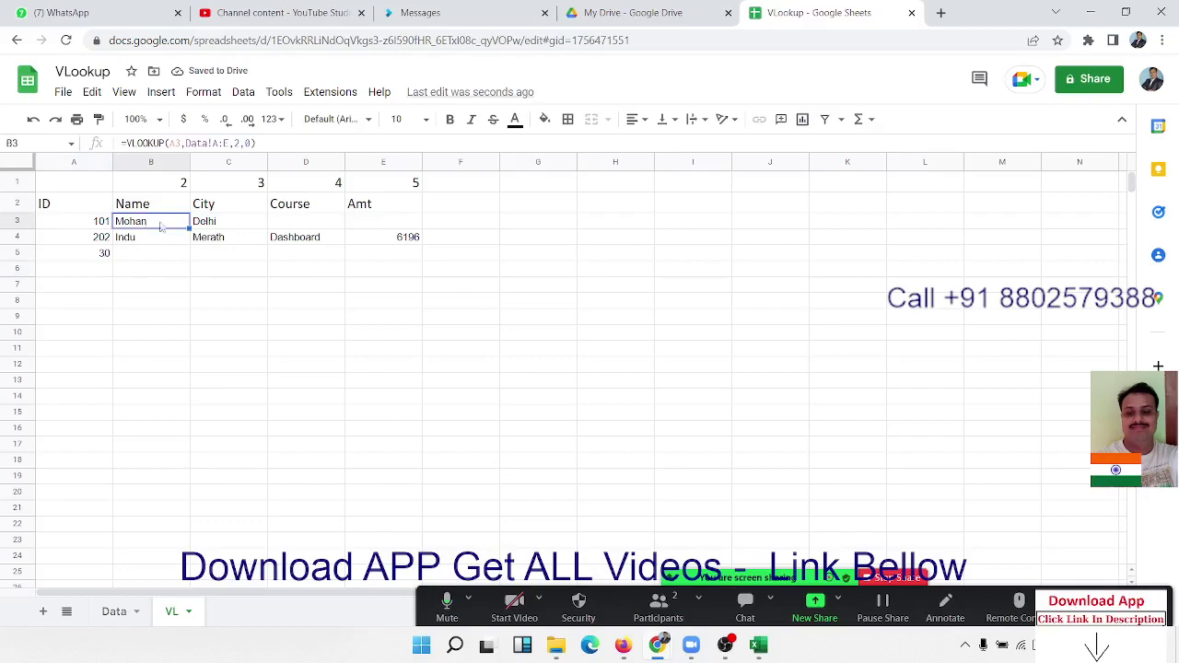
click(222, 221)
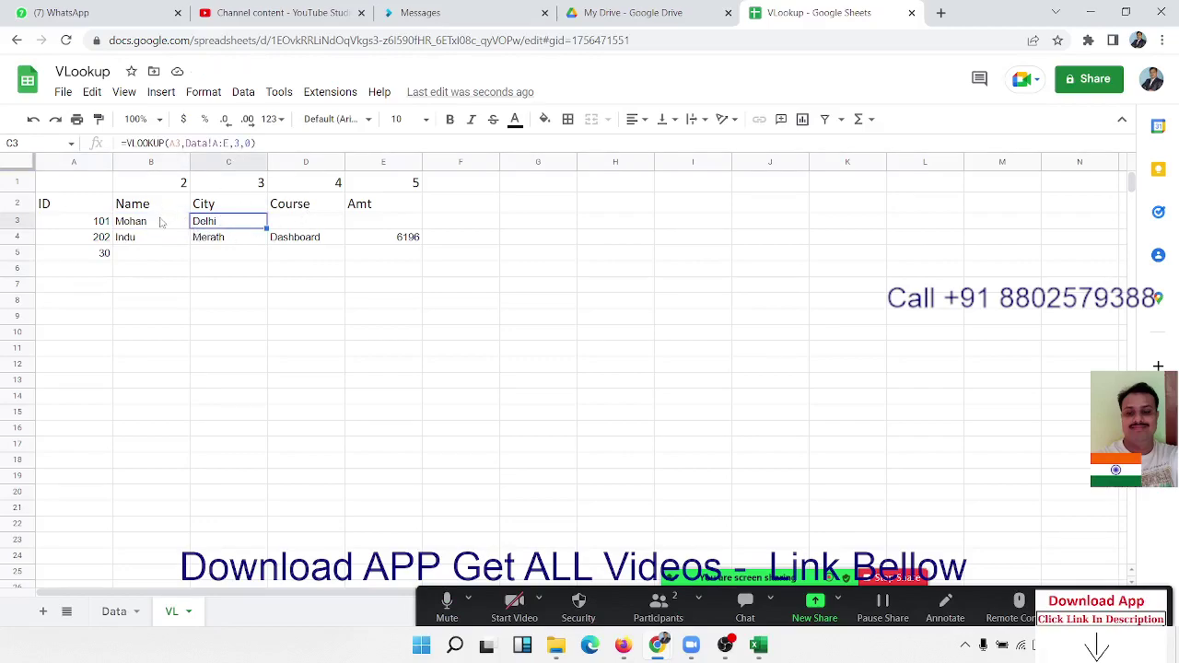
click(152, 253)
click(161, 238)
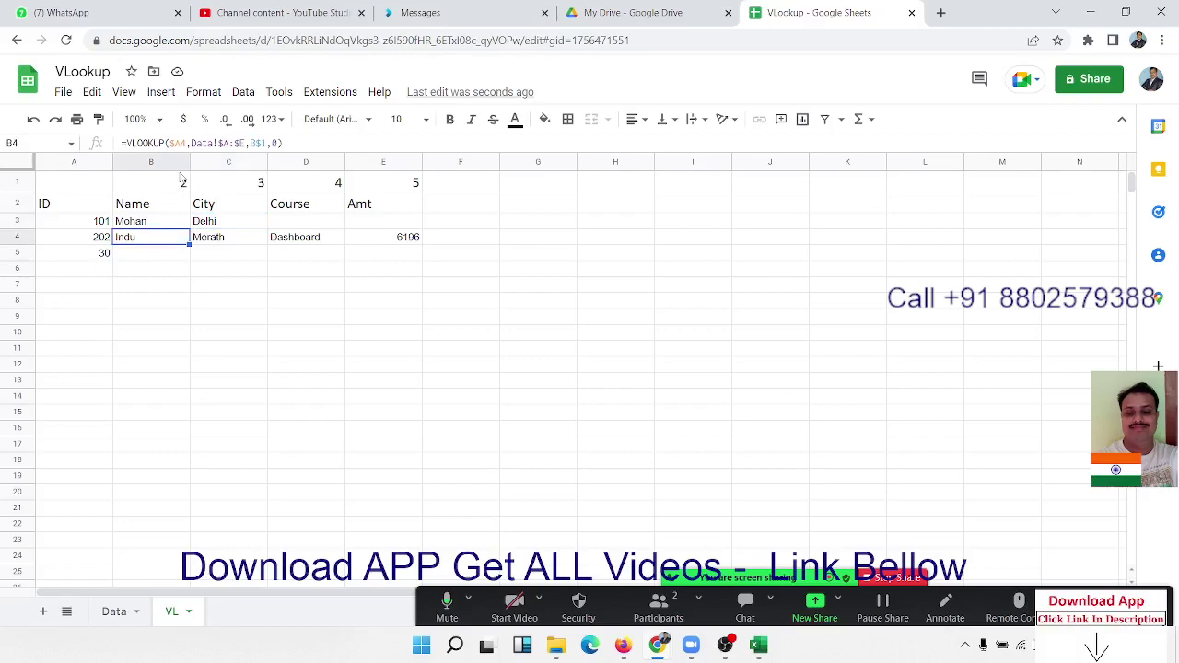
Step: Review the locked VLOOKUP formulas in B4 through E4 without changing them
click(221, 143)
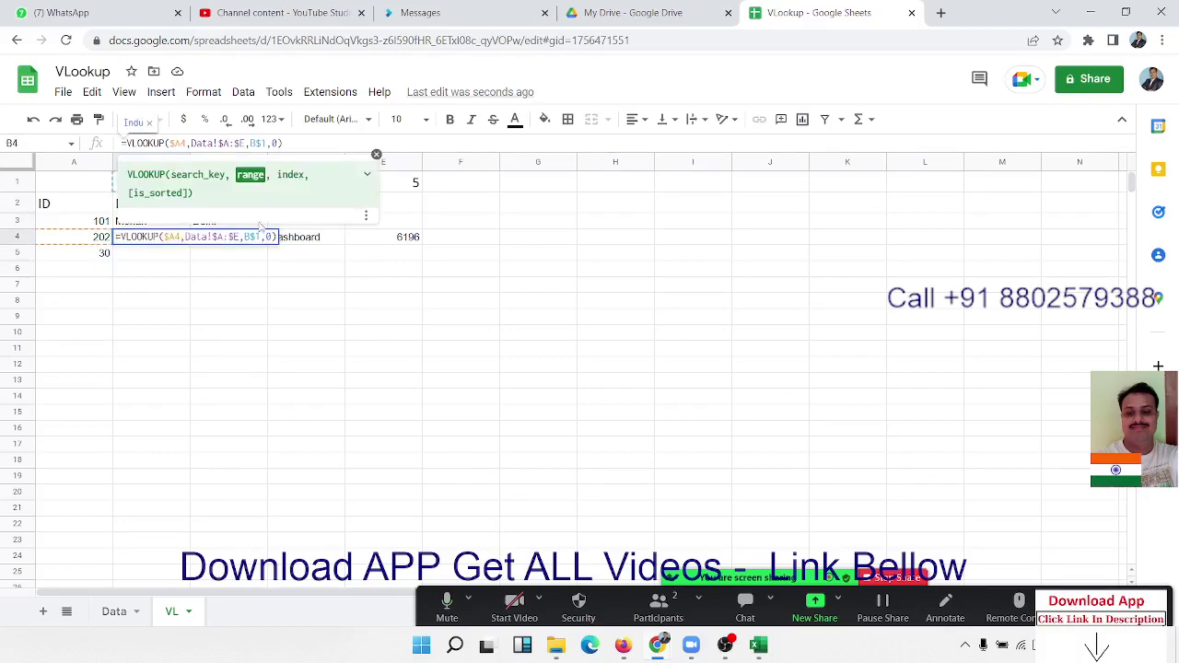
click(229, 237)
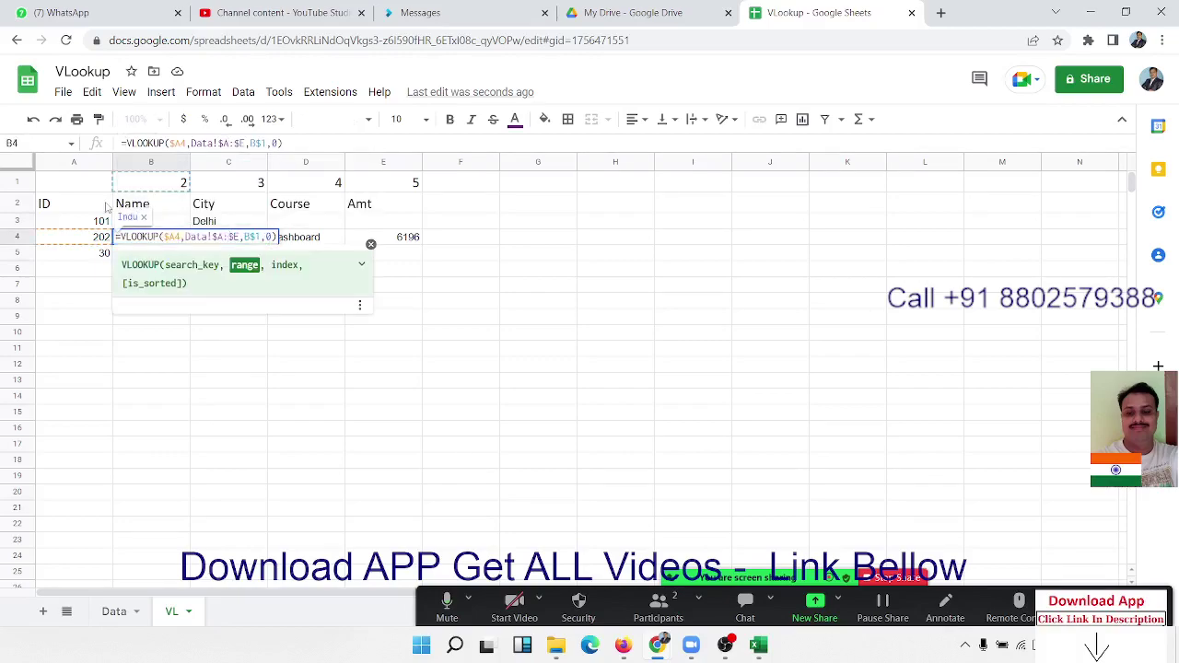
key(Return)
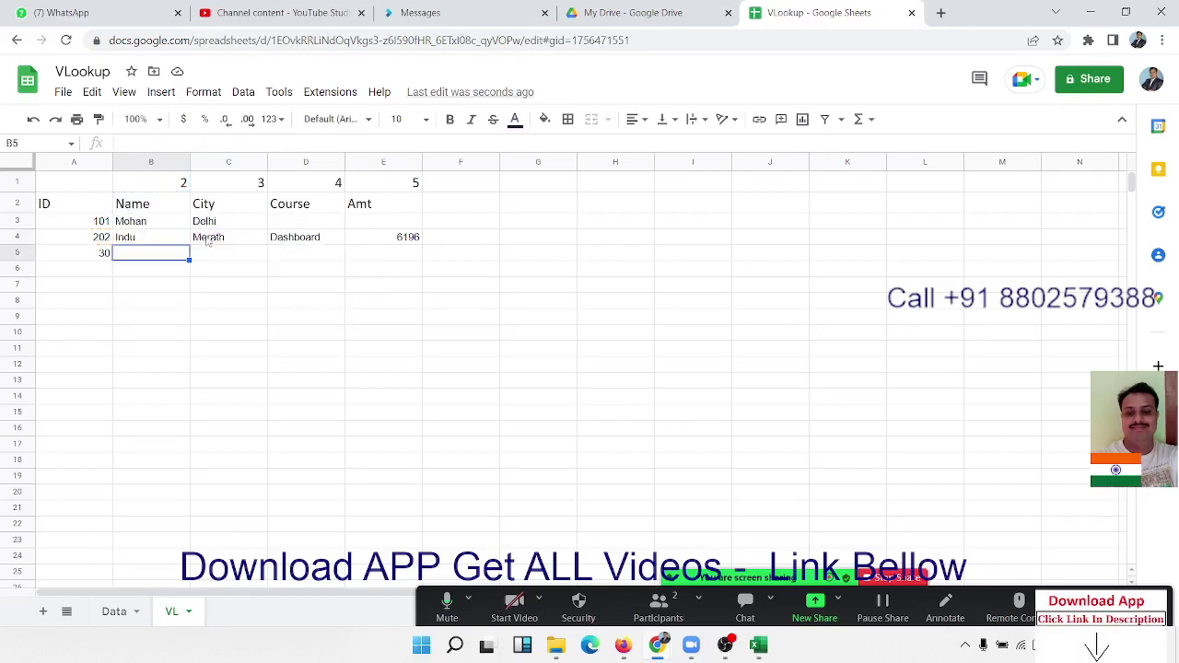
click(204, 236)
double_click(205, 236)
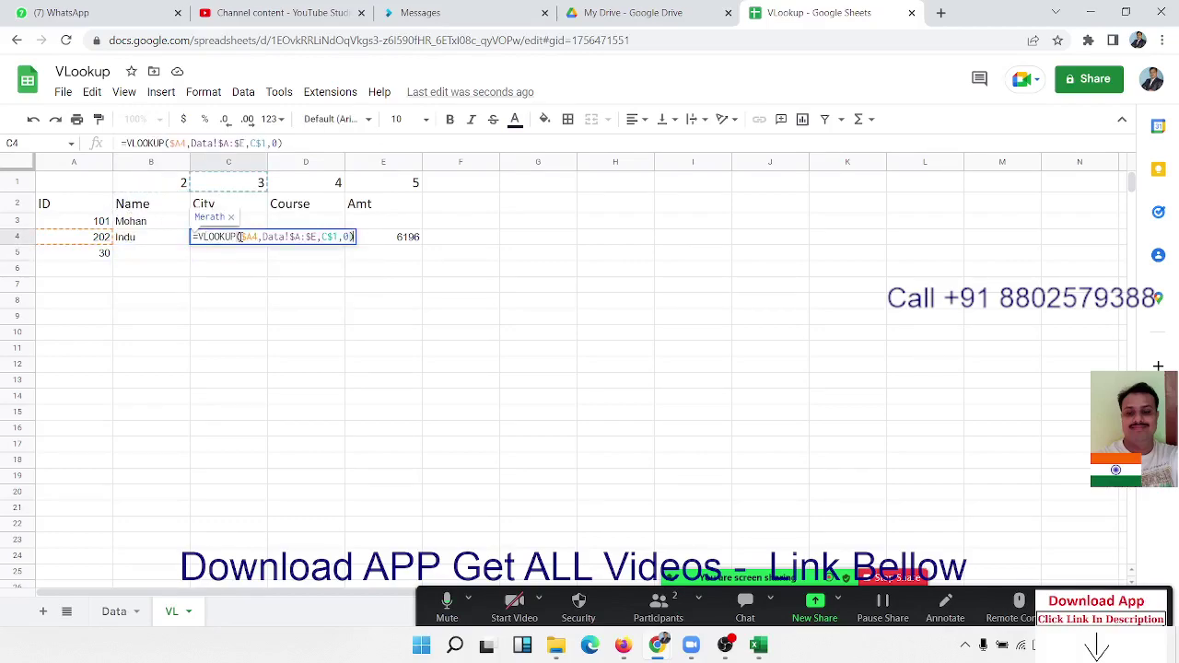
key(Return)
click(274, 238)
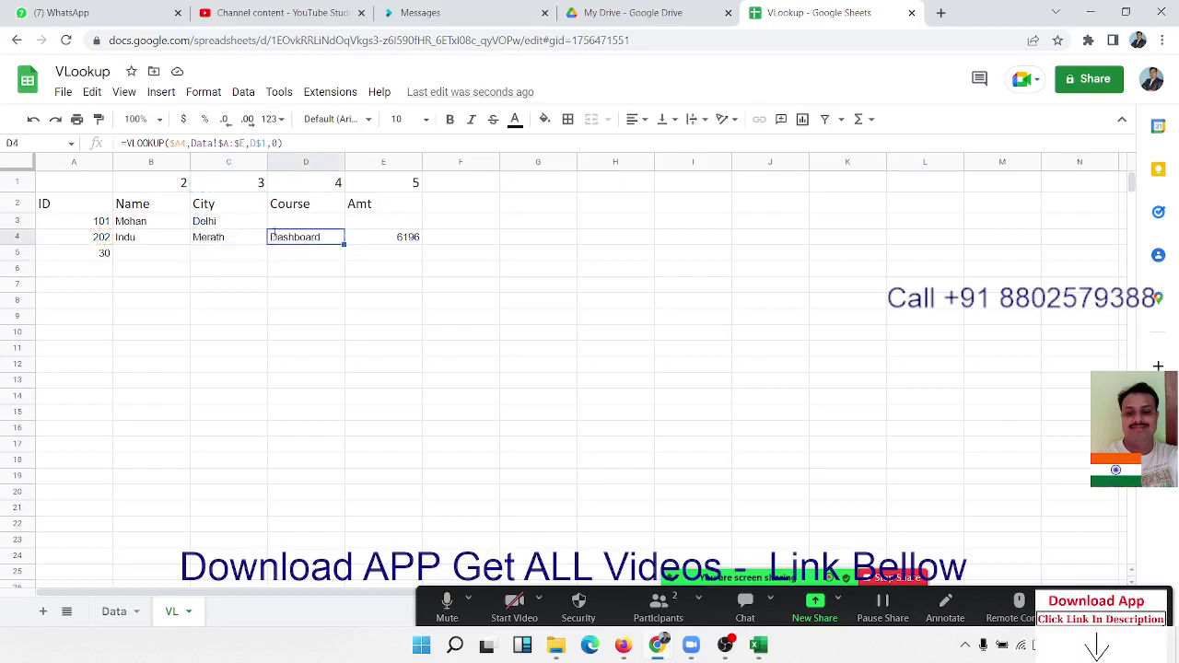
double_click(274, 238)
key(Return)
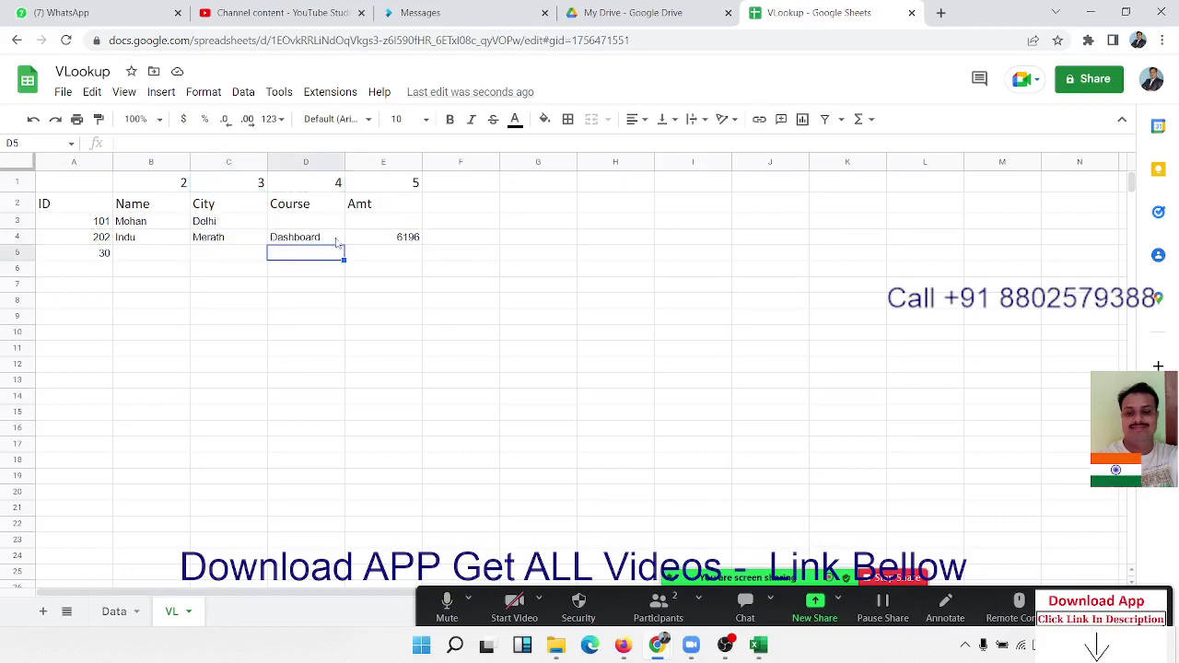
double_click(371, 237)
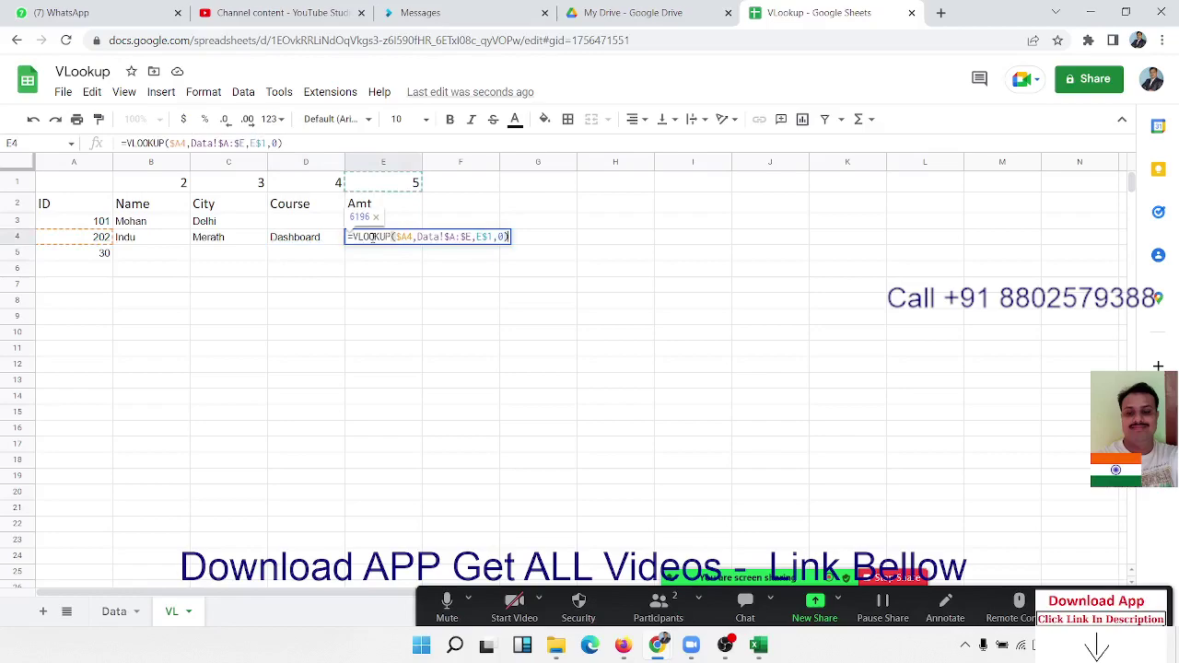
key(Return)
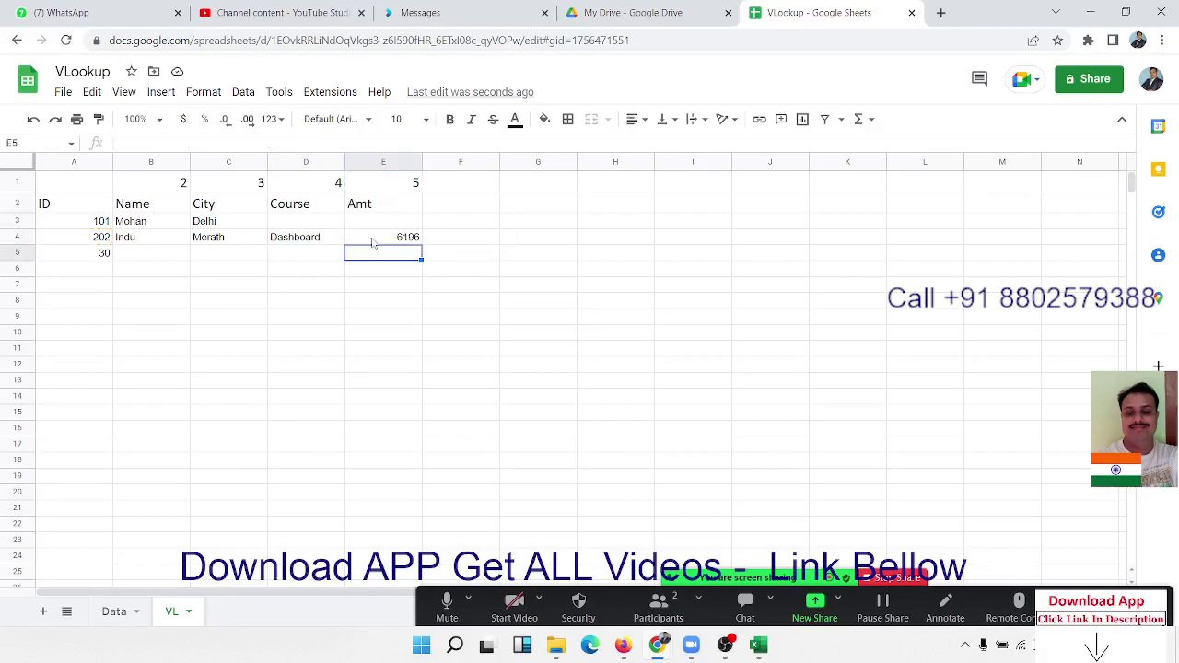
Step: Reopen the B4, B3 and C3 formulas to compare their column-number arguments
click(161, 241)
double_click(161, 242)
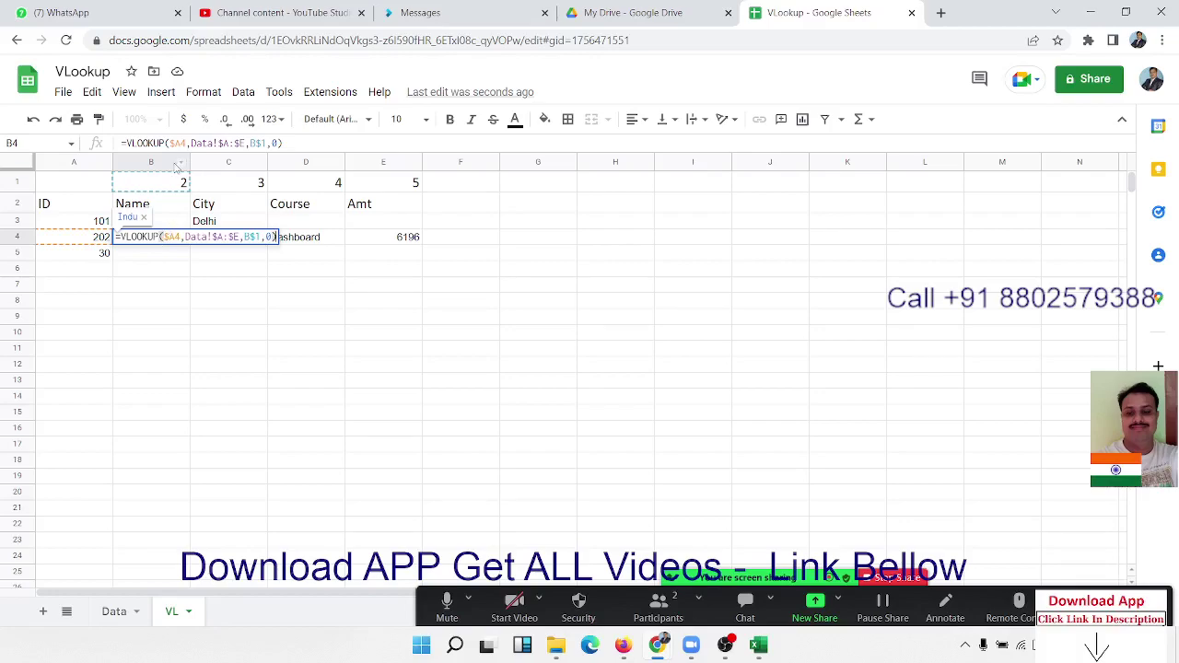
key(Return)
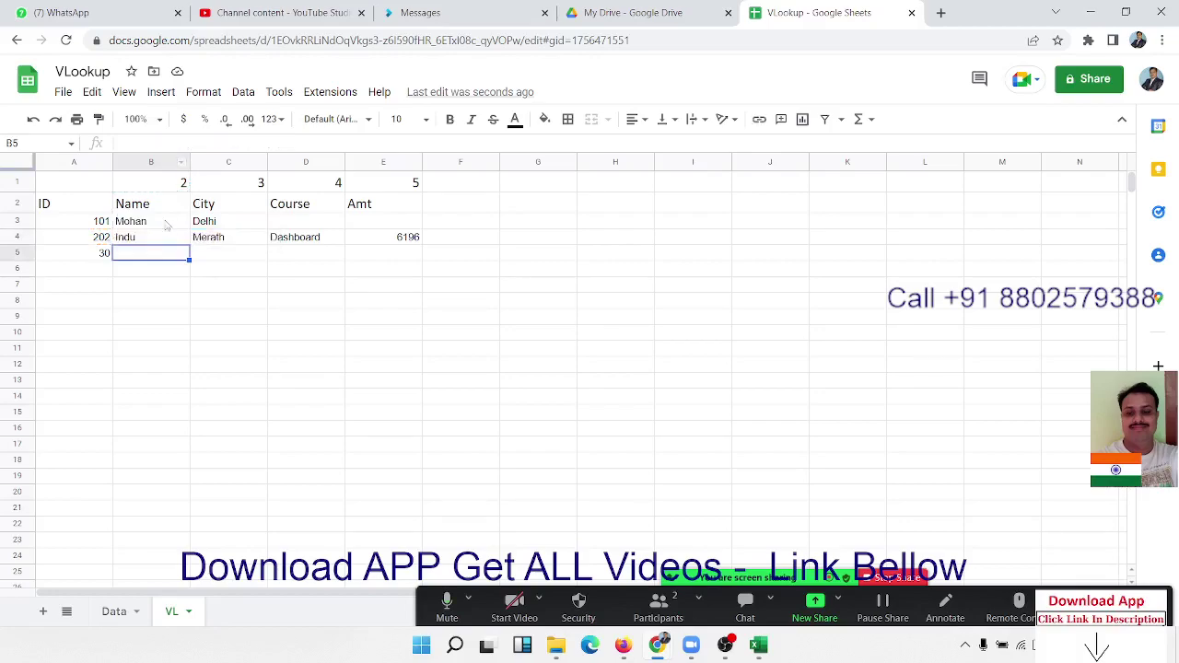
double_click(161, 221)
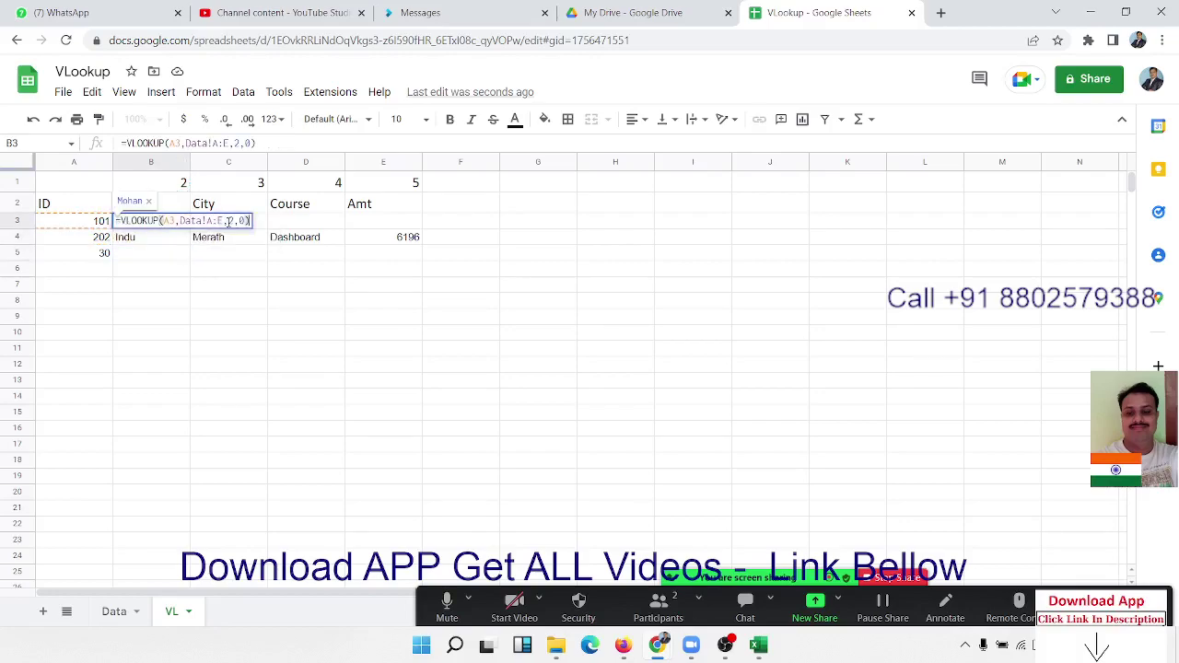
double_click(229, 221)
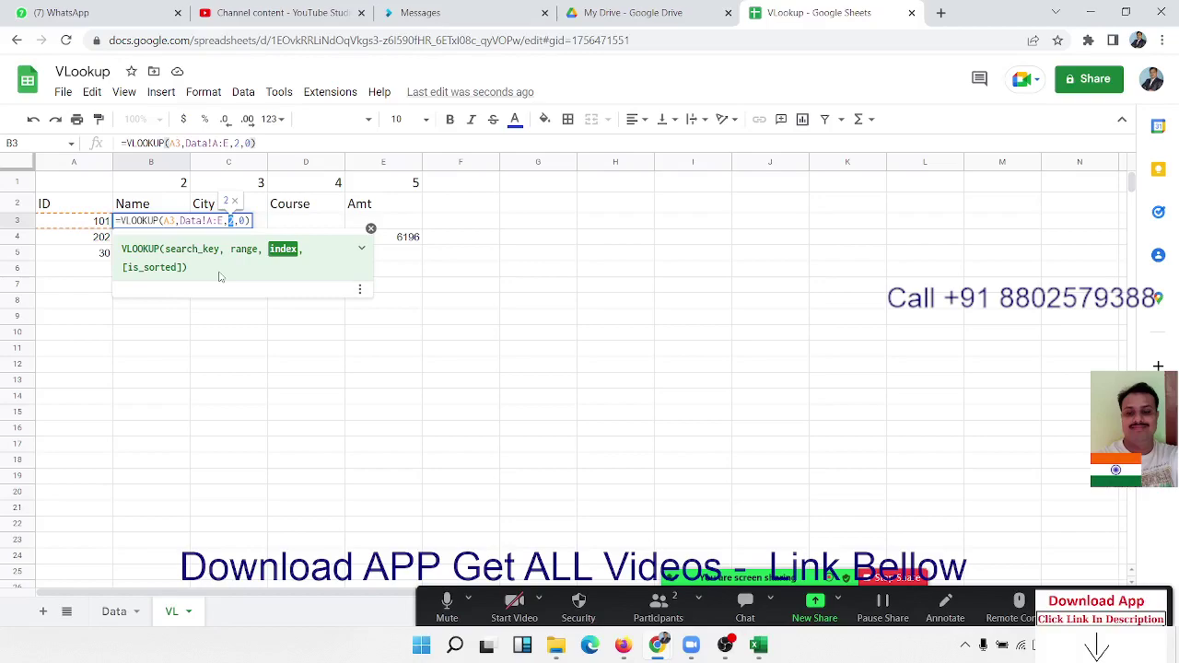
key(Return)
click(228, 221)
double_click(225, 221)
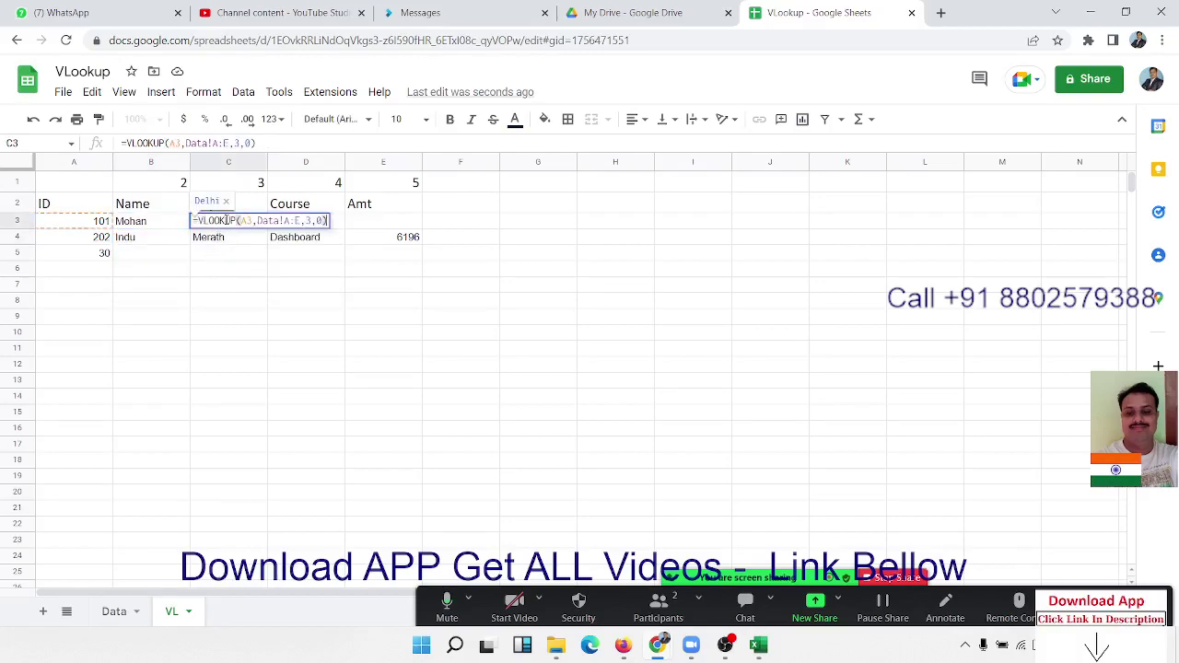
key(Return)
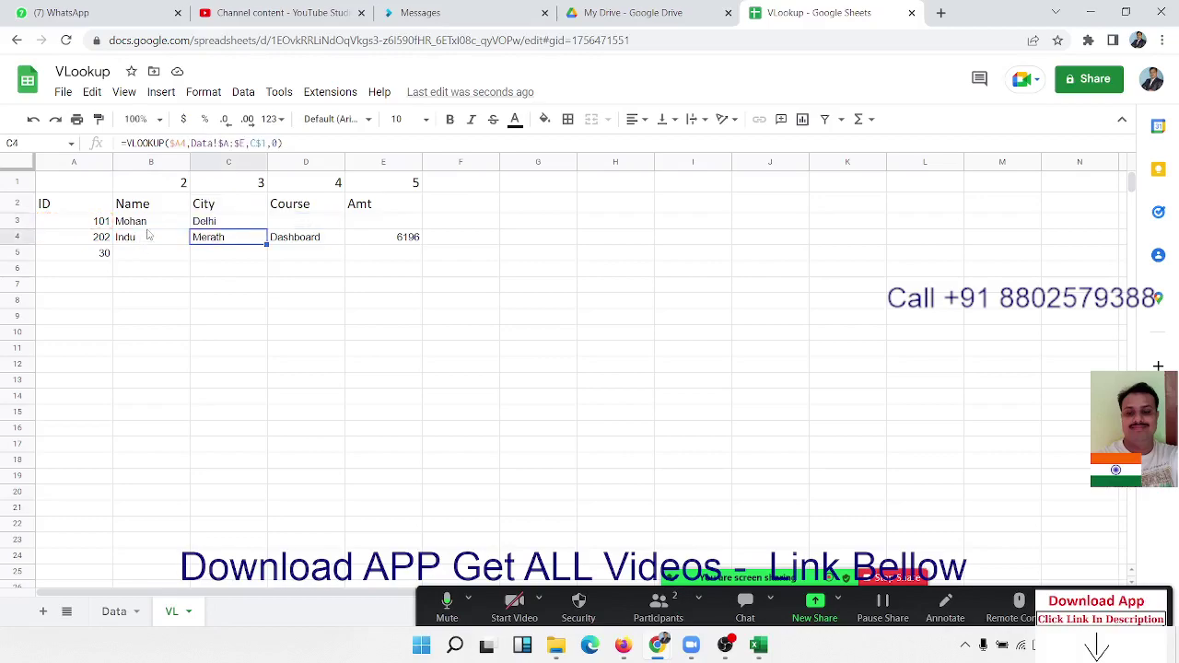
drag(87, 207, 239, 204)
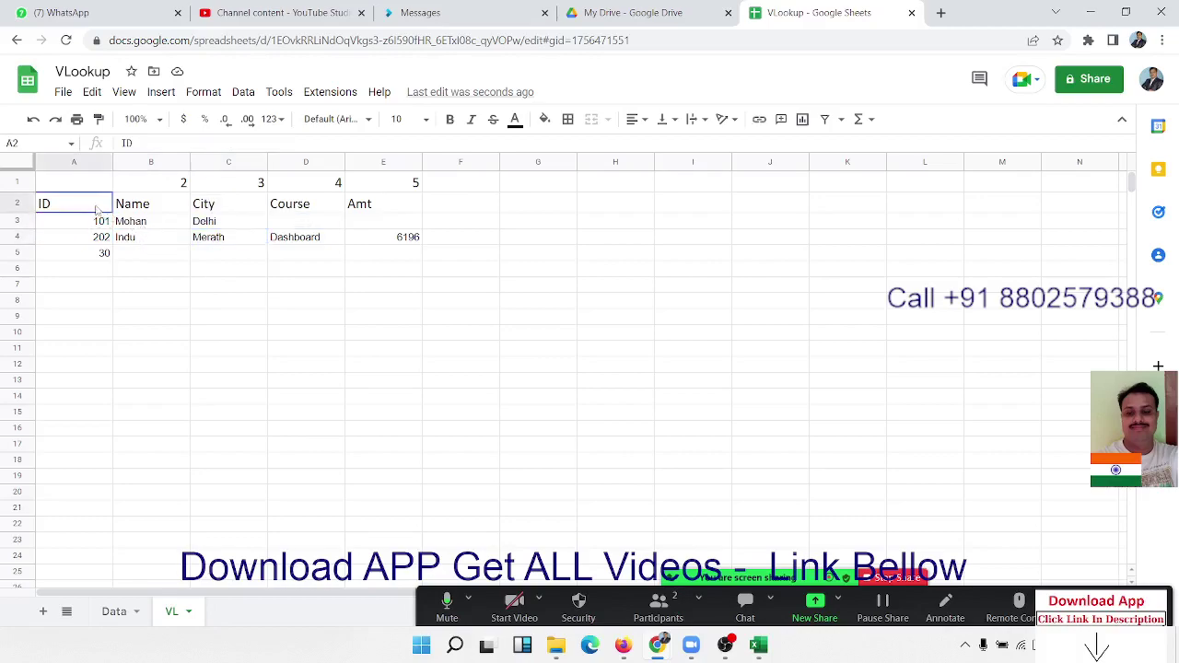
drag(381, 210, 478, 211)
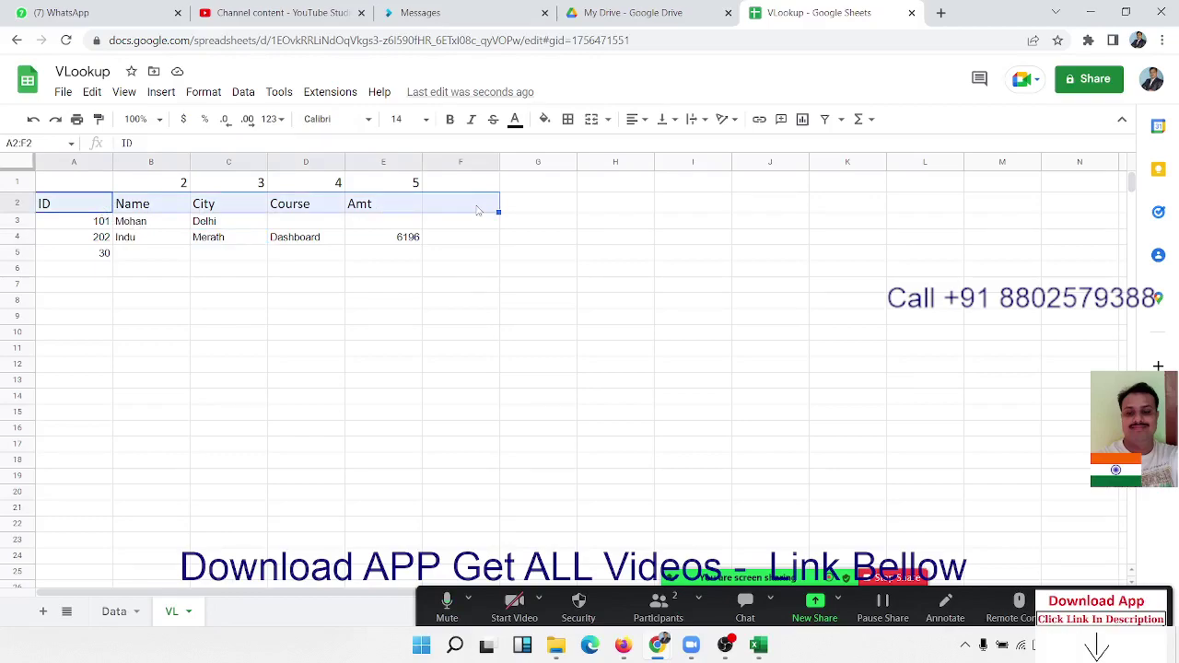
click(152, 224)
click(197, 226)
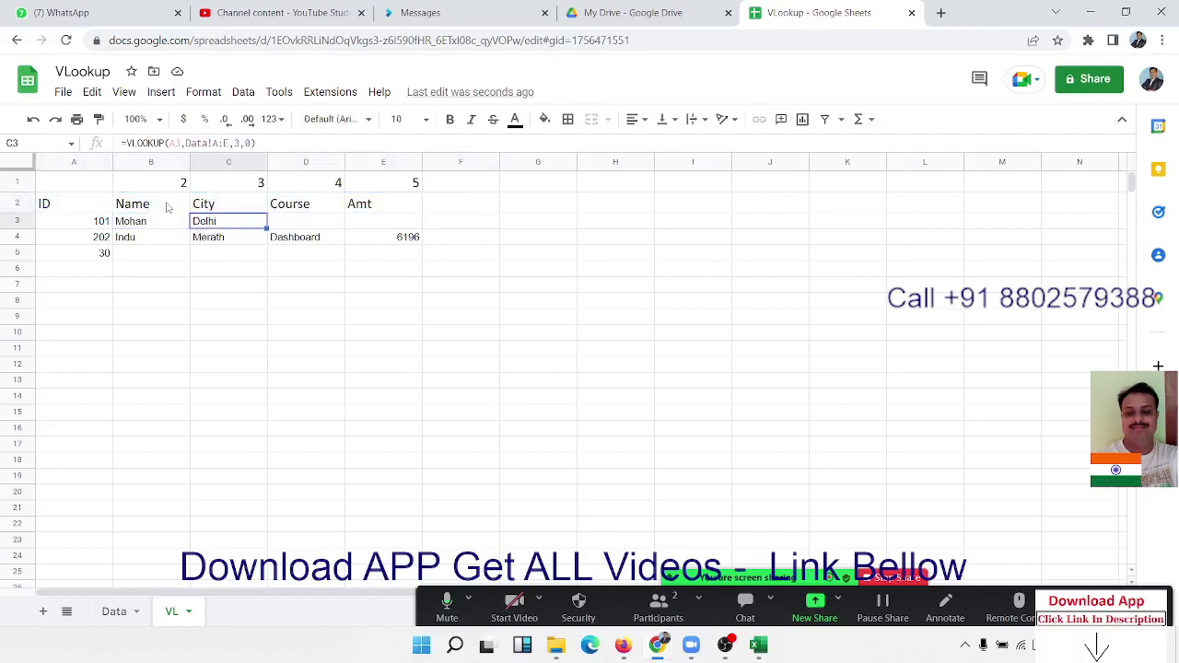
click(169, 205)
drag(169, 192, 385, 192)
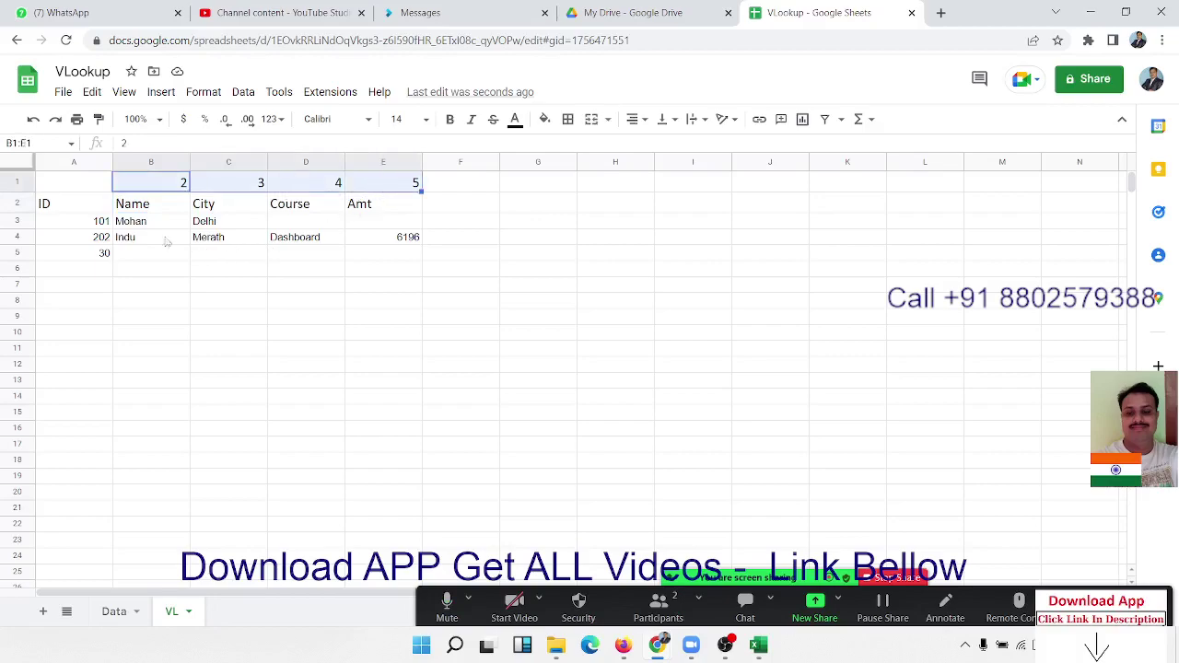
click(137, 238)
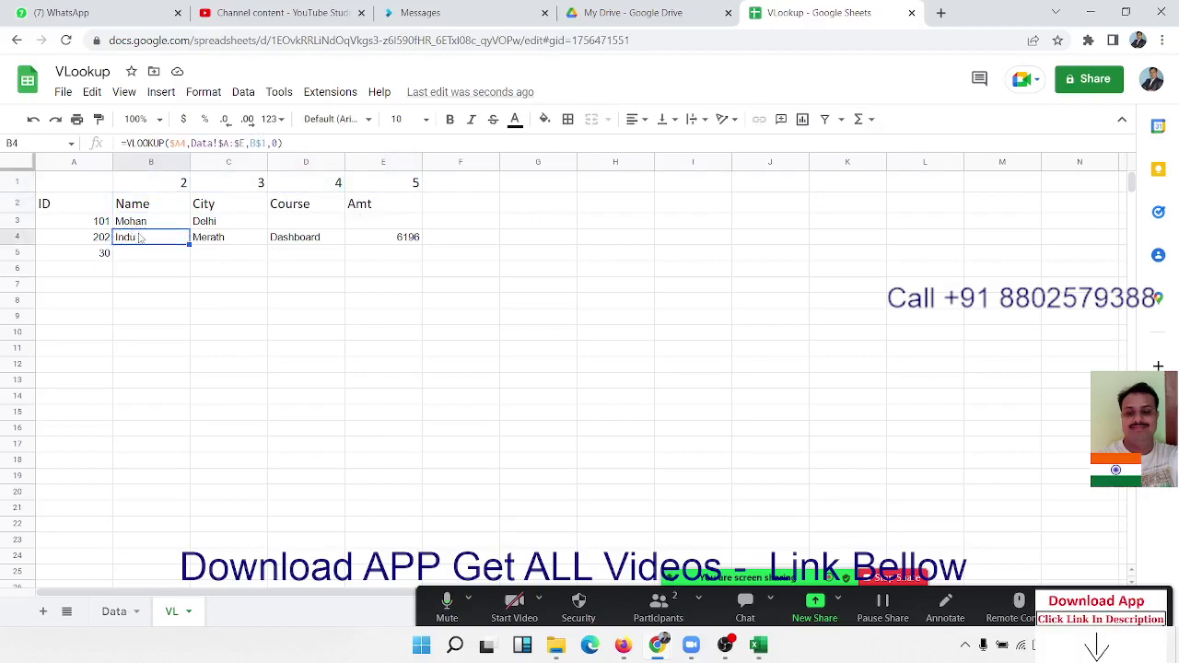
Step: Replace B4's index argument with a reference to cell B1
double_click(139, 237)
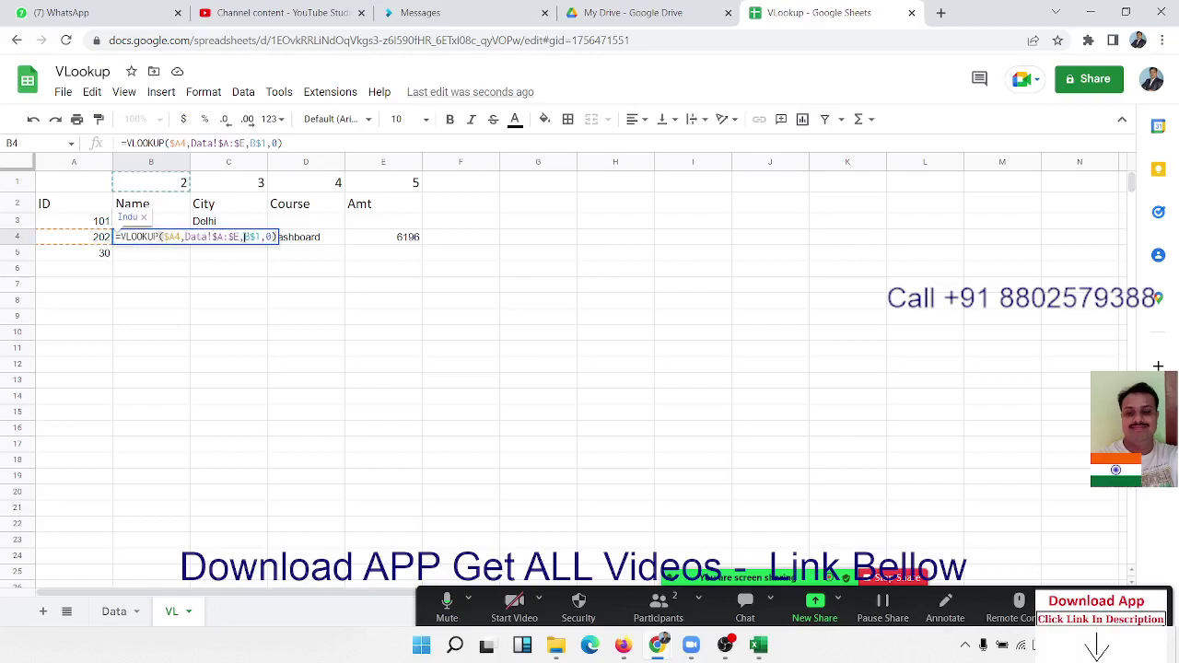
key(Delete)
key(Delete)
key(Delete)
text(2)
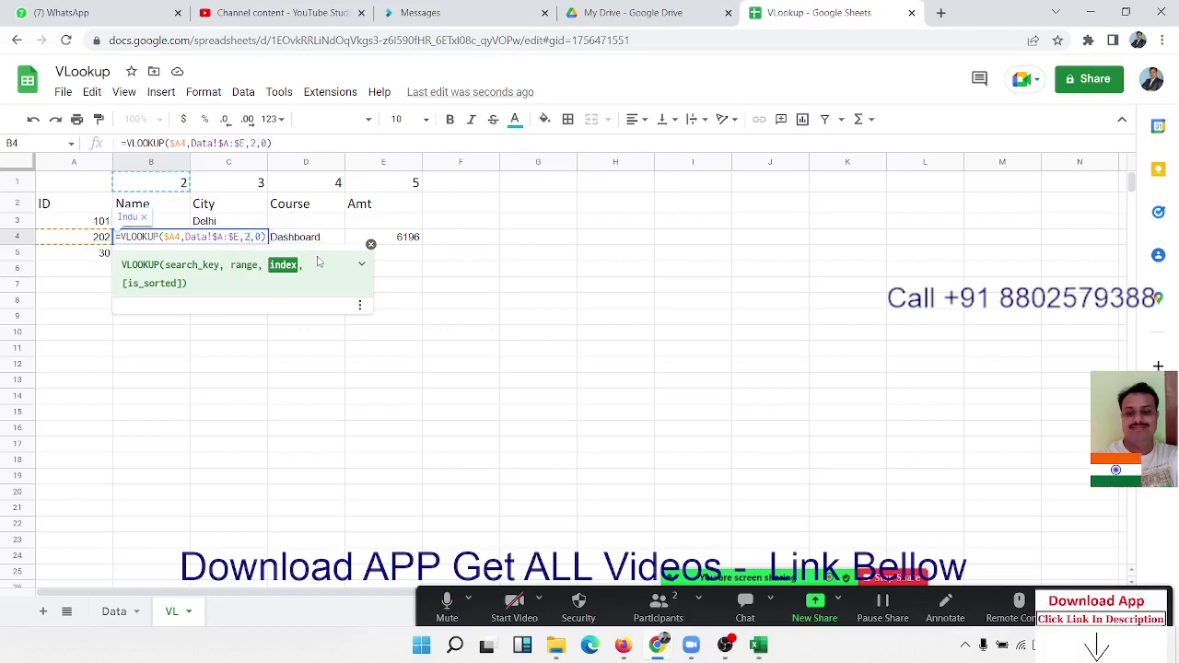
key(BackSpace)
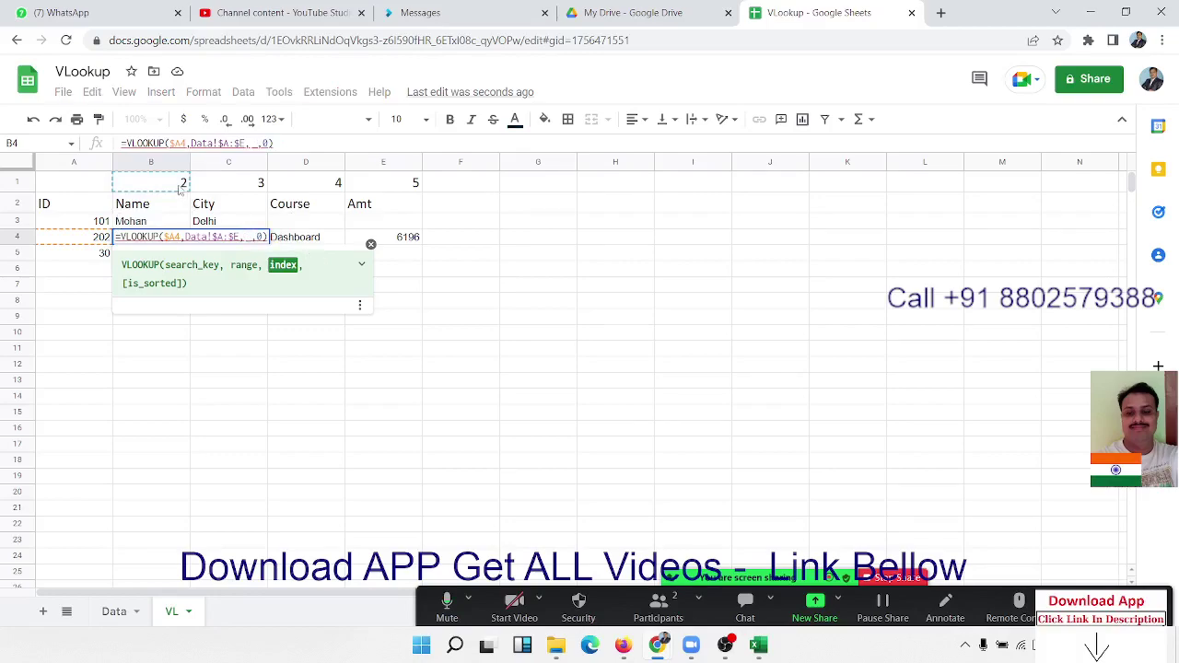
click(181, 187)
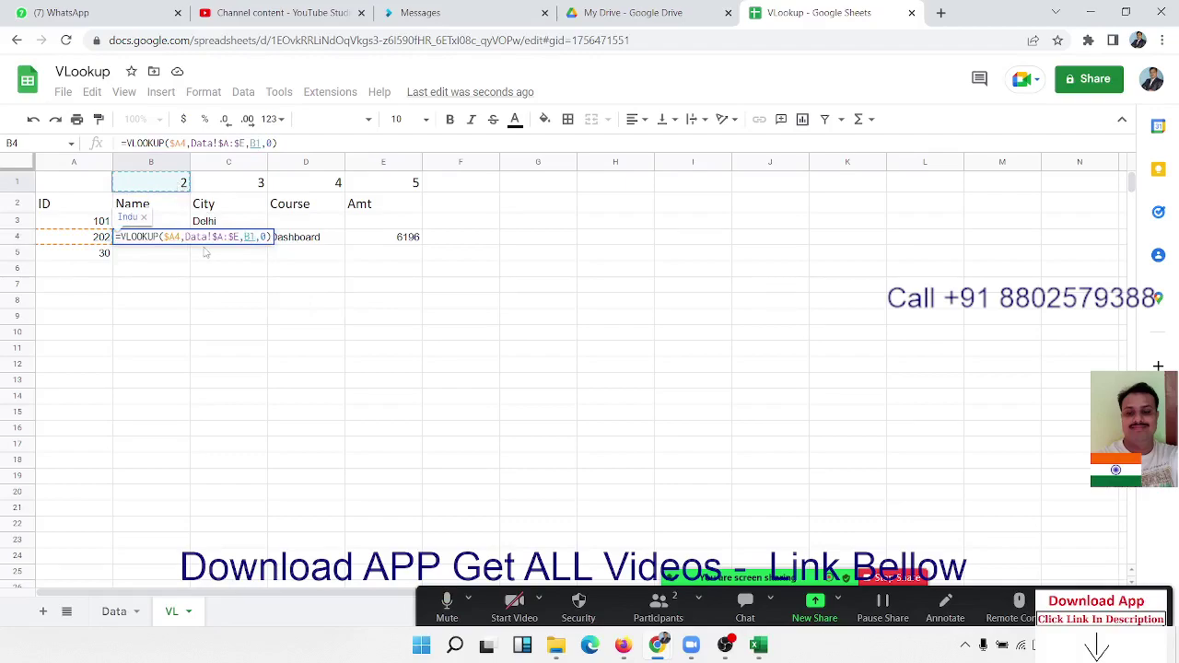
Step: Commit B4's Name lookup and review the City, Course and Amt formulas in C4:E4
key(Return)
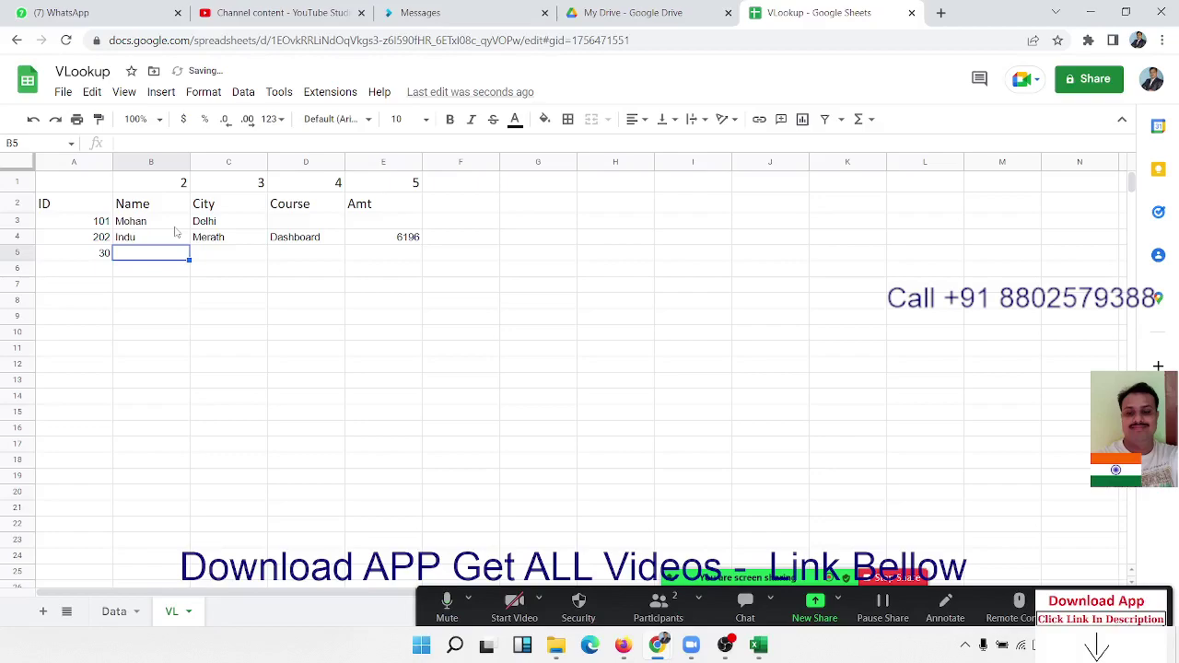
click(164, 239)
click(235, 240)
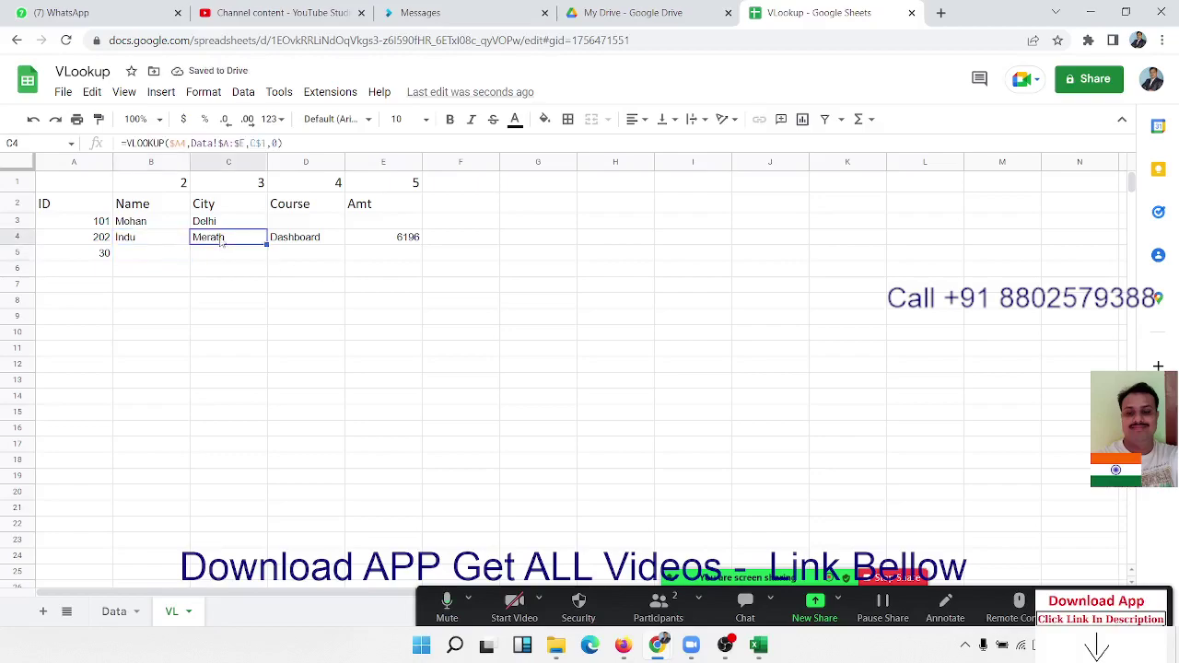
double_click(236, 239)
key(Return)
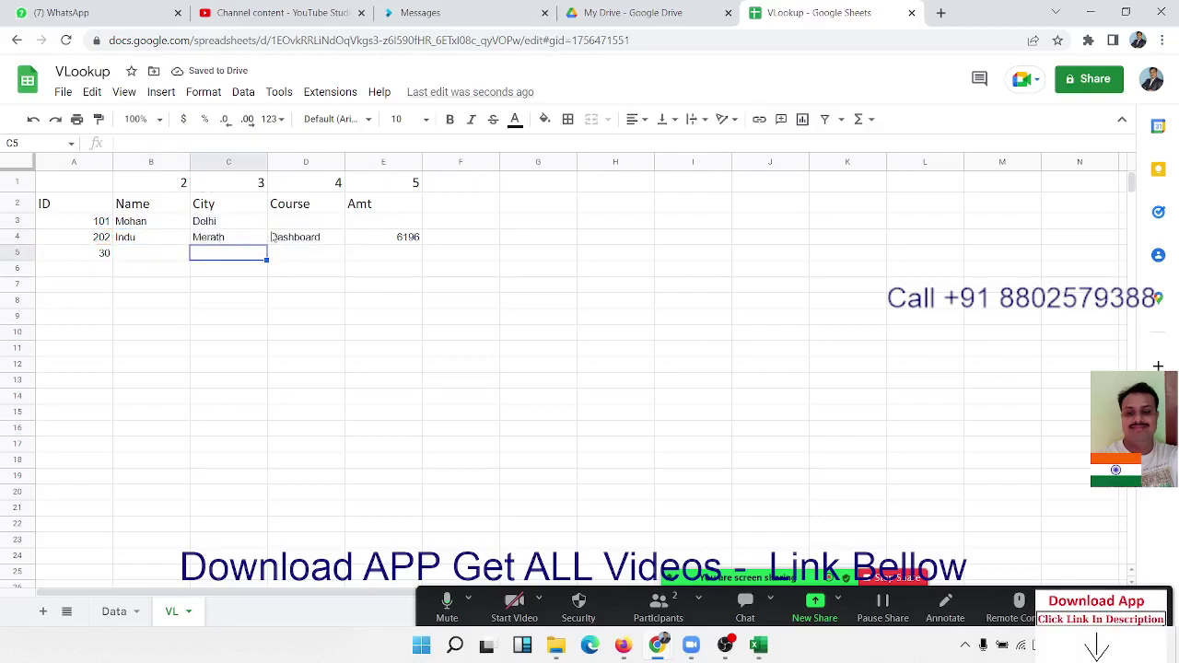
click(273, 238)
double_click(274, 237)
key(Return)
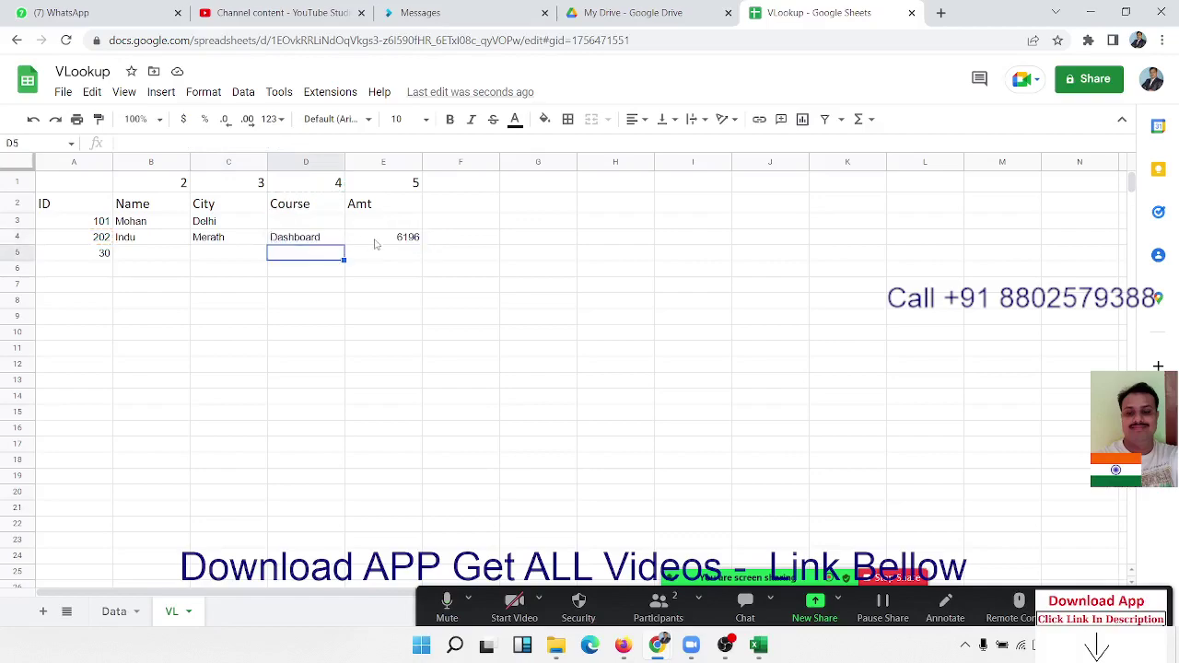
click(378, 241)
double_click(380, 239)
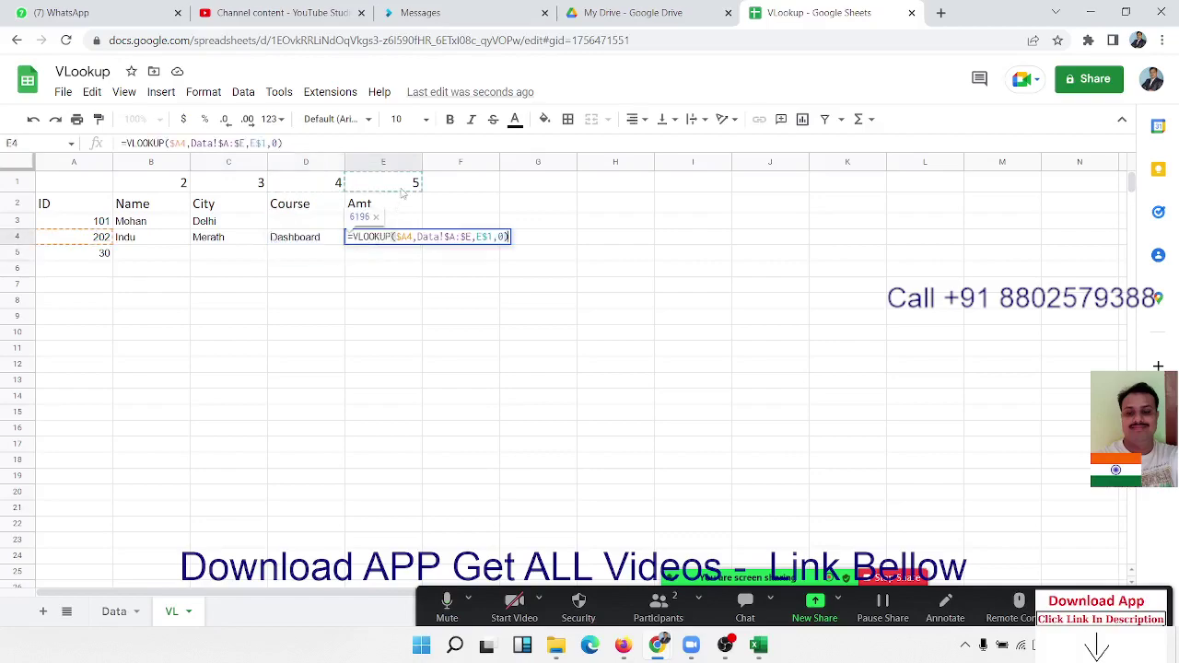
key(Return)
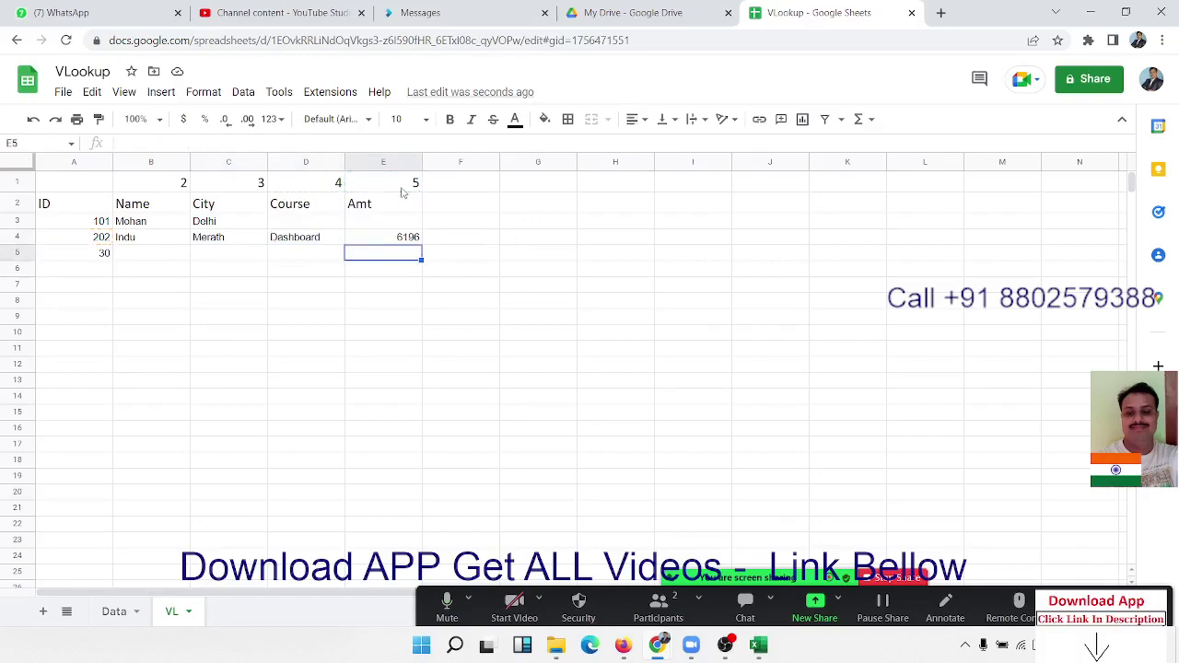
Step: Recheck the B4 and C4 formulas, then copy C4's City lookup down into C5
click(168, 239)
double_click(168, 239)
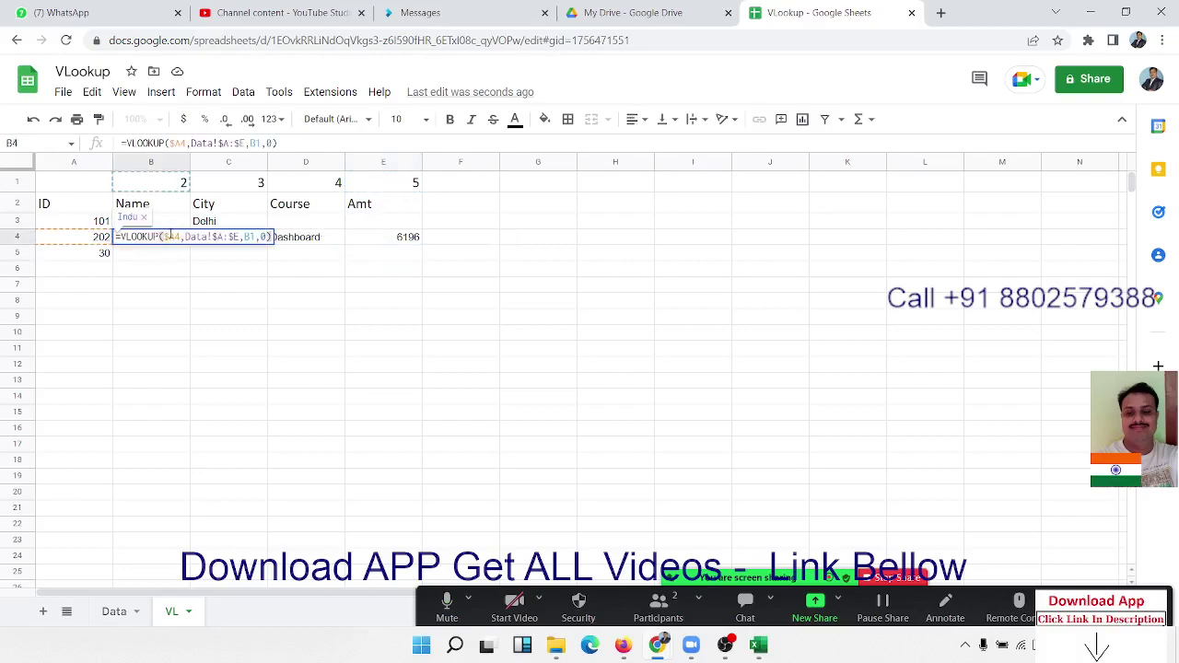
key(Escape)
click(243, 247)
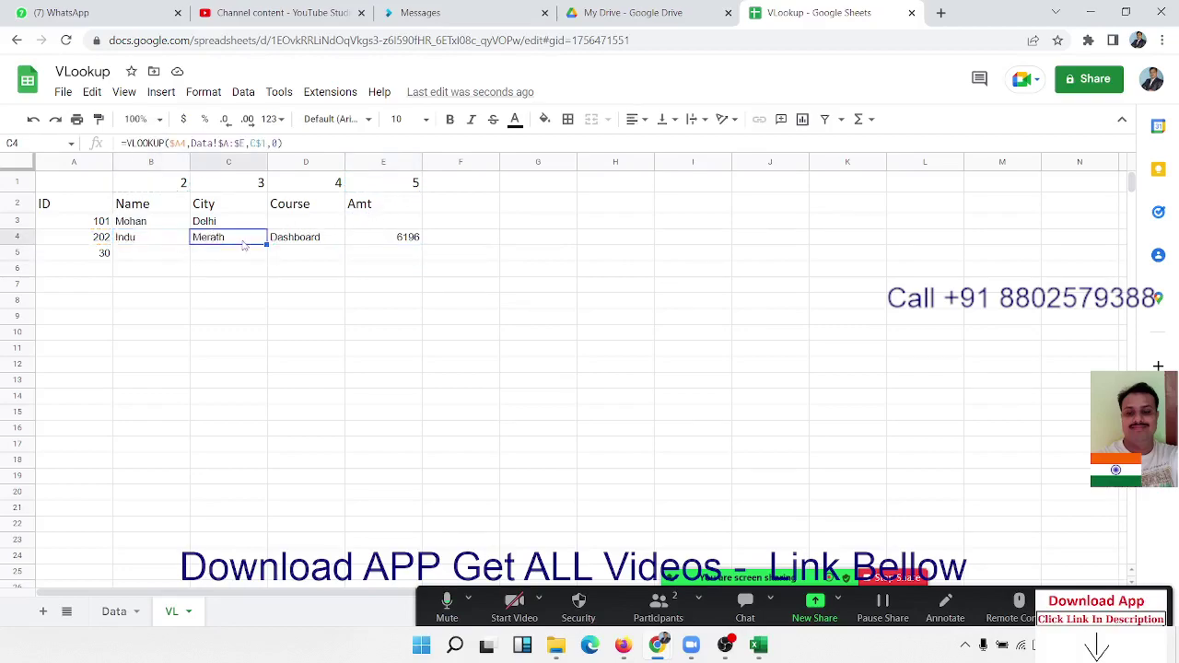
double_click(244, 247)
key(Escape)
drag(266, 244, 252, 257)
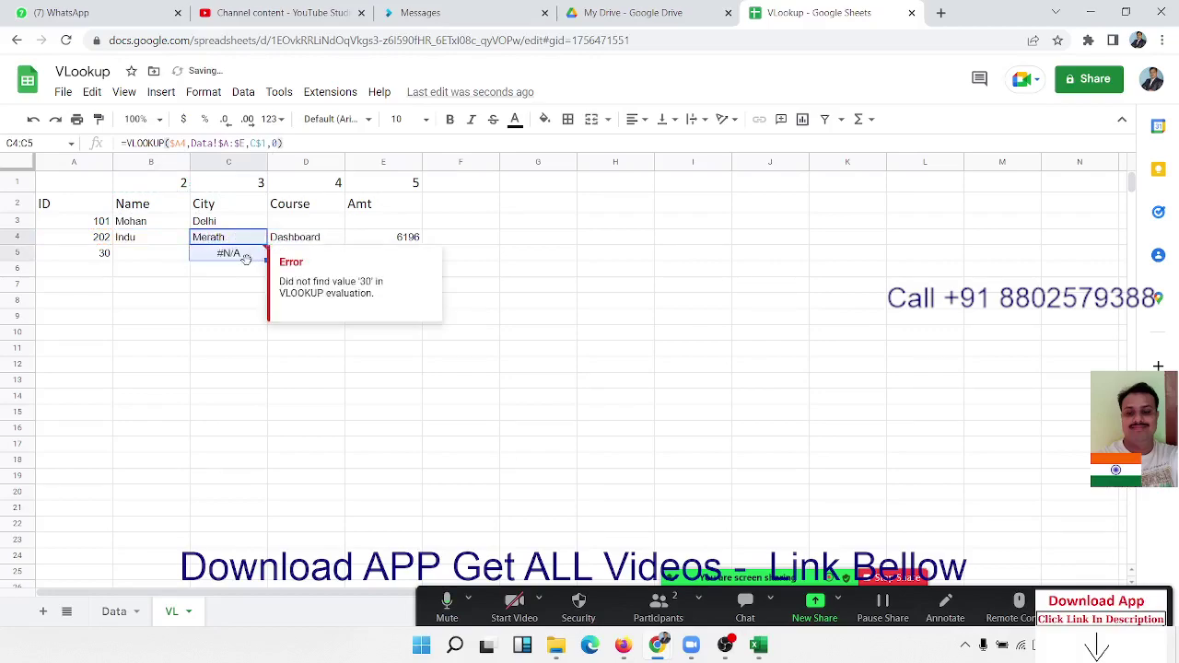
Step: Replace A5's ID with 203 and clear the #N/A City result from B5:C5
click(92, 247)
text(203)
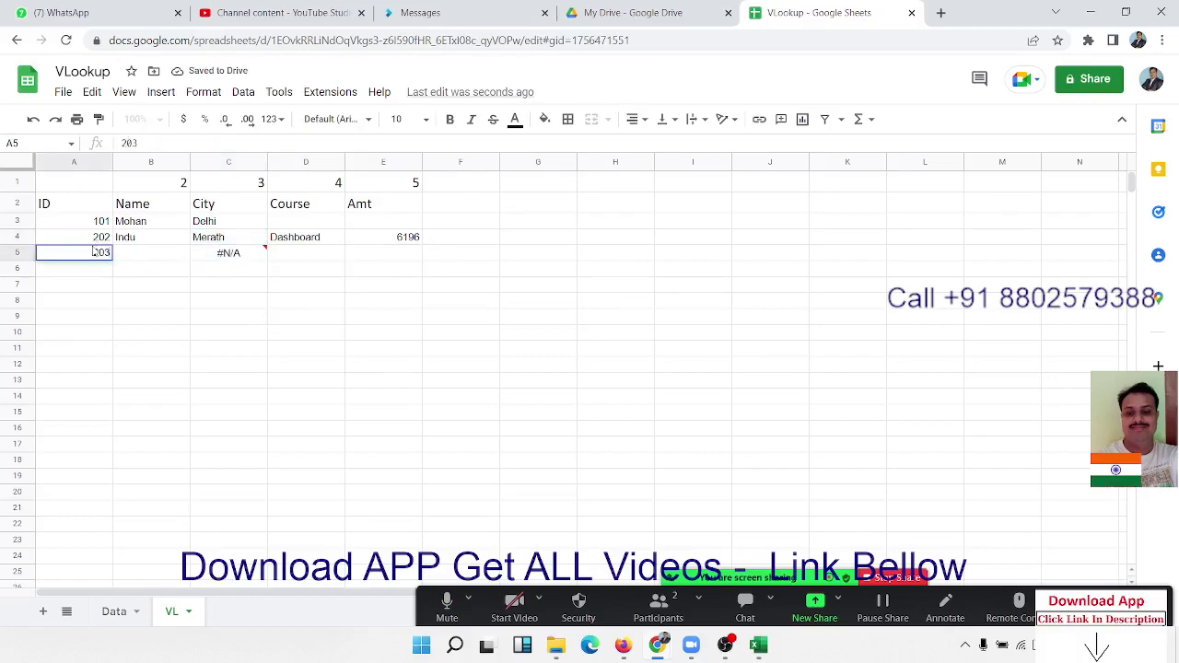
key(Return)
double_click(241, 253)
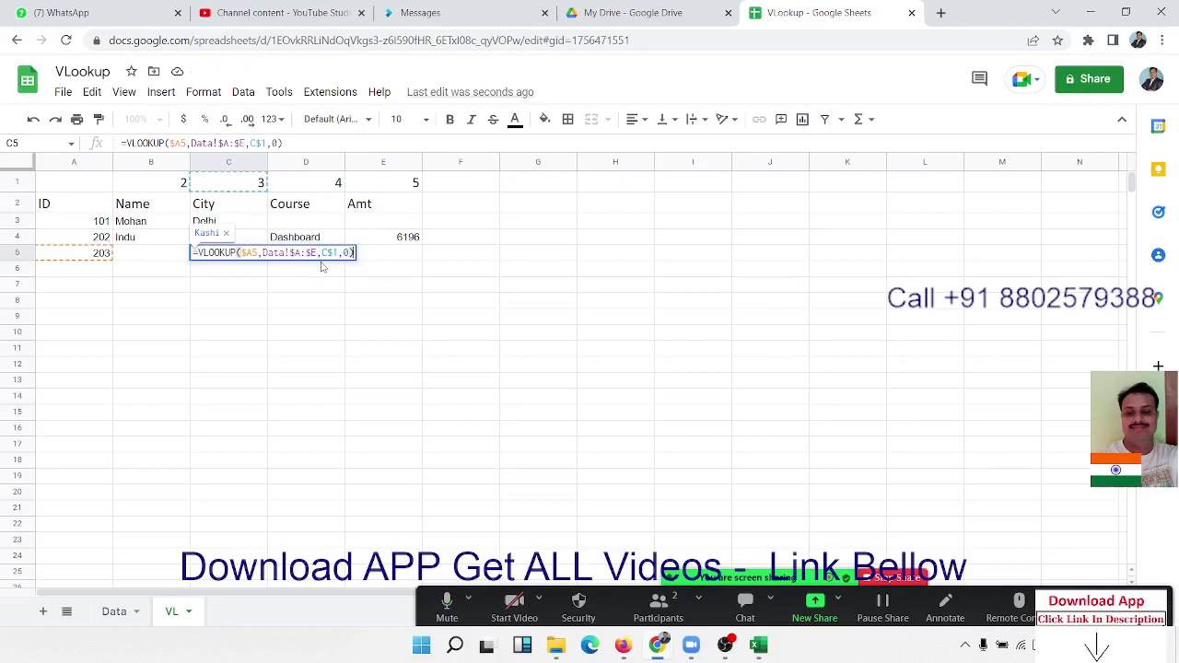
key(Escape)
drag(138, 261, 251, 261)
key(Delete)
key(shift+Left)
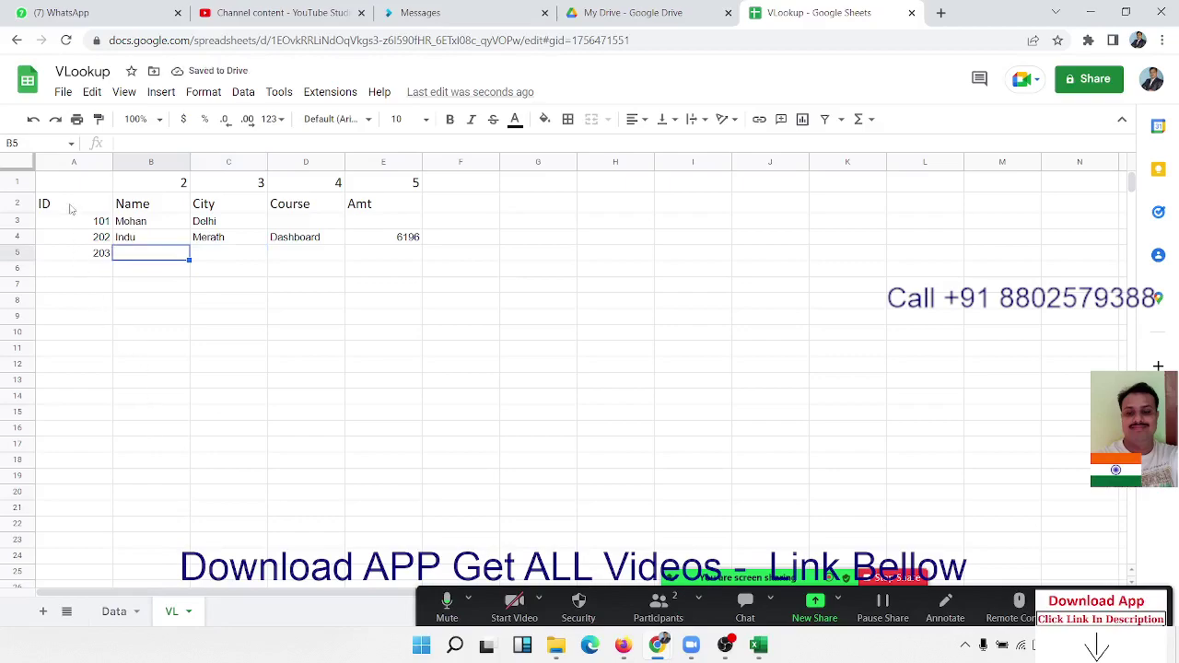
Step: Compare the VL row-2 headers with the Data sheet's headers, then return to B5
drag(71, 204, 166, 204)
drag(262, 207, 430, 206)
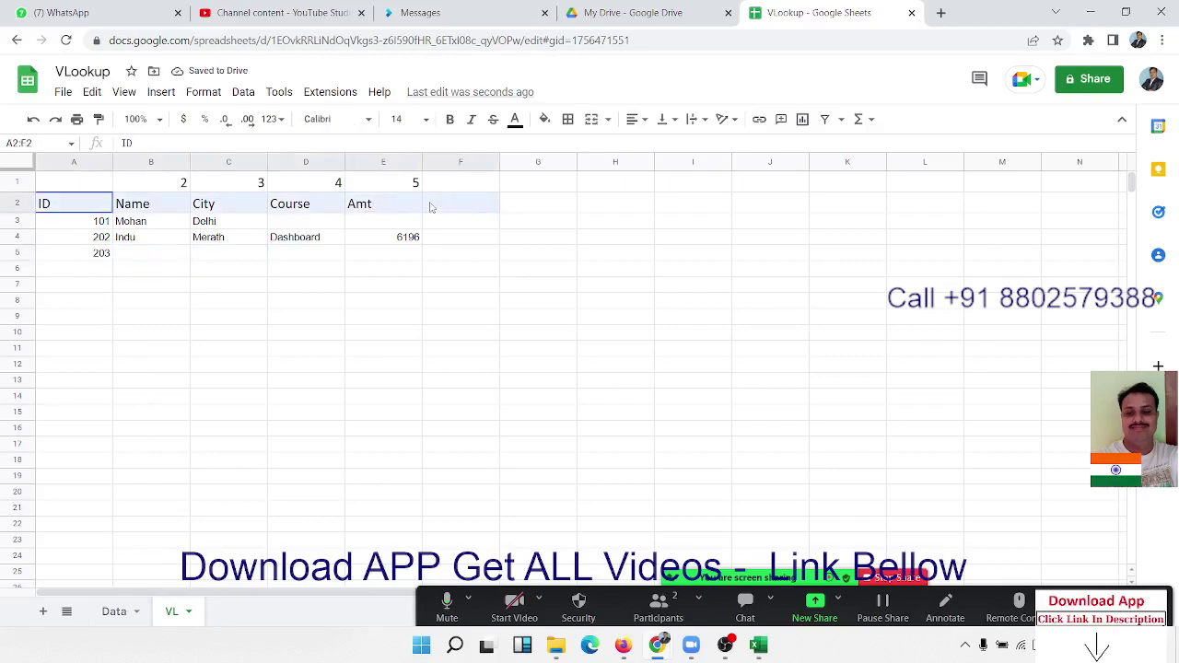
click(114, 610)
click(66, 185)
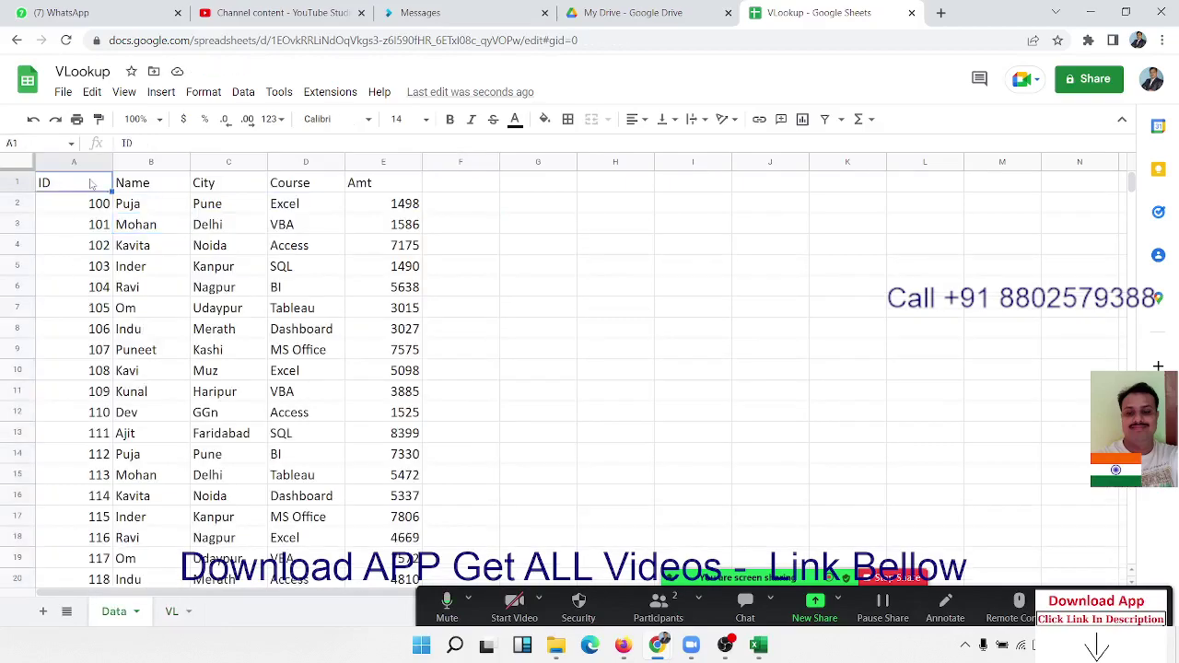
click(173, 614)
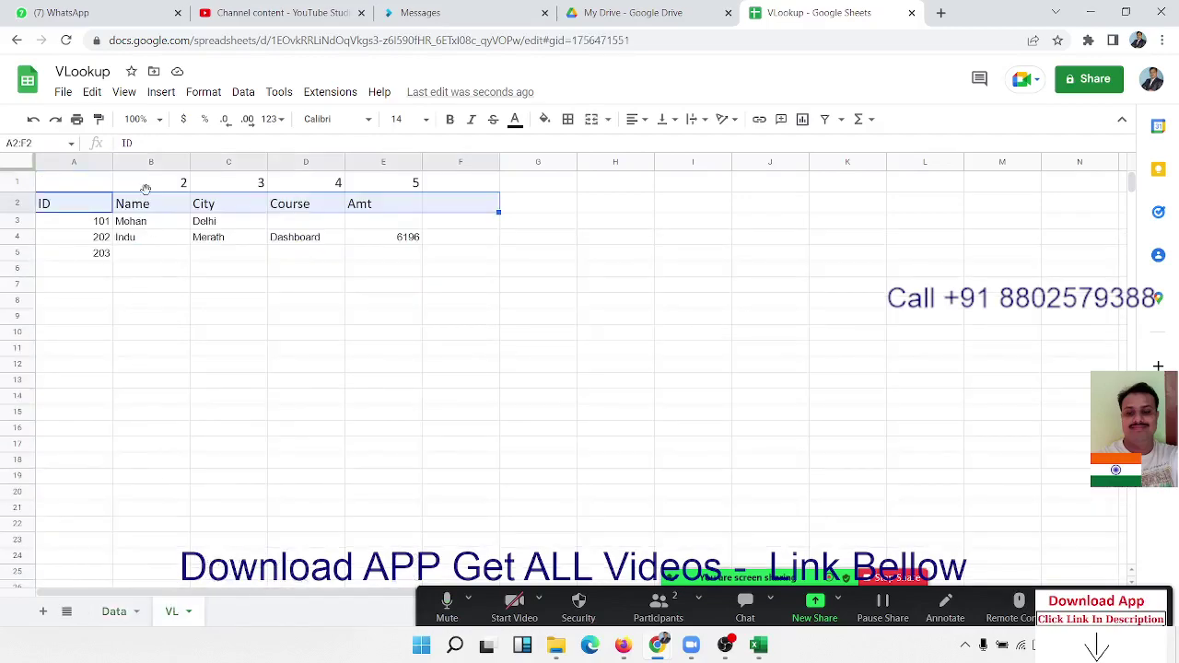
click(22, 181)
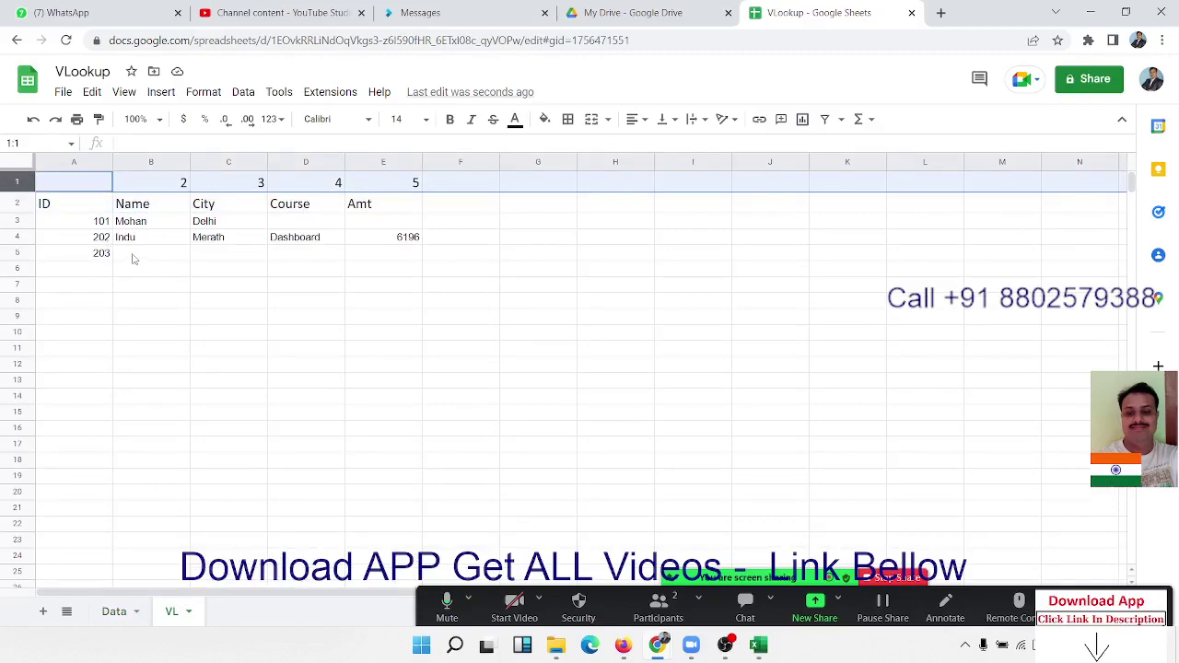
click(134, 256)
Step: Enter =VLOOKUP(A5,Data!A:E,COLUMN(Data!B1)) in B5 so it returns Puneet for ID 203
text(=)
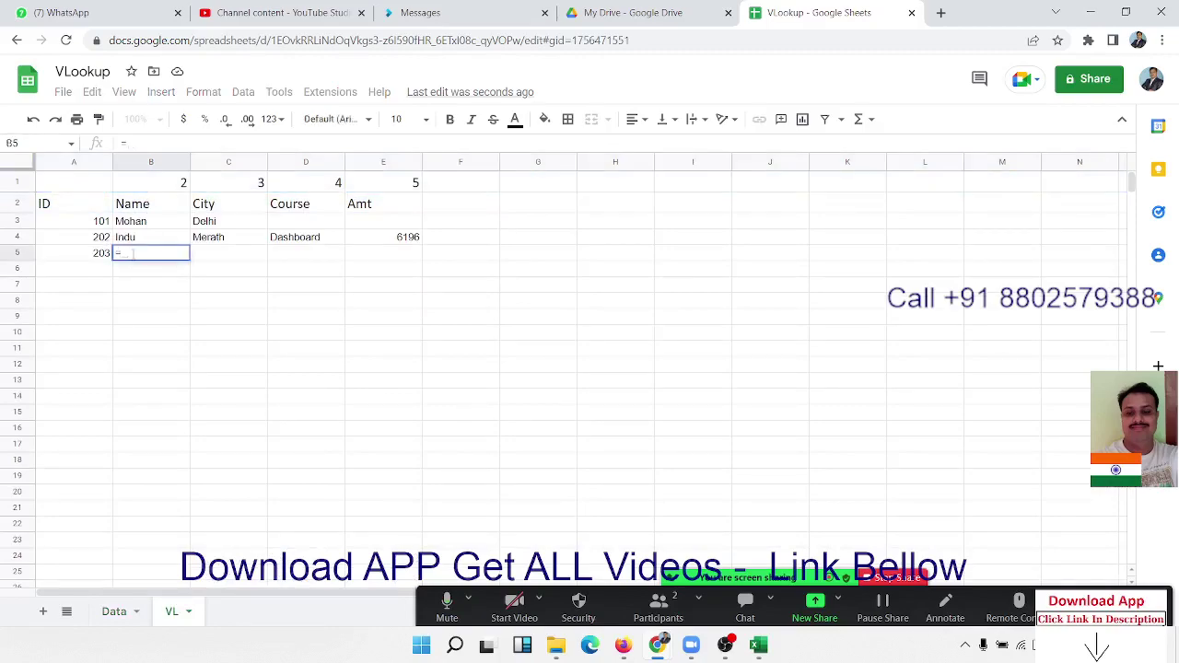
text(VL)
key(Tab)
text(A5)
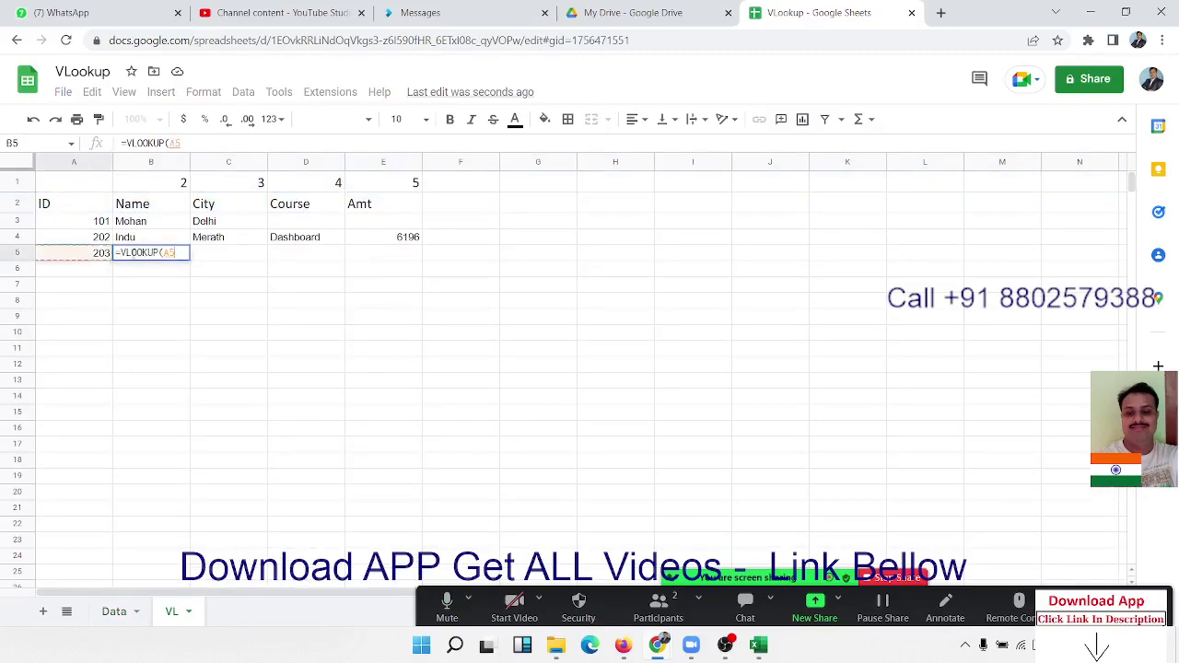
text(,)
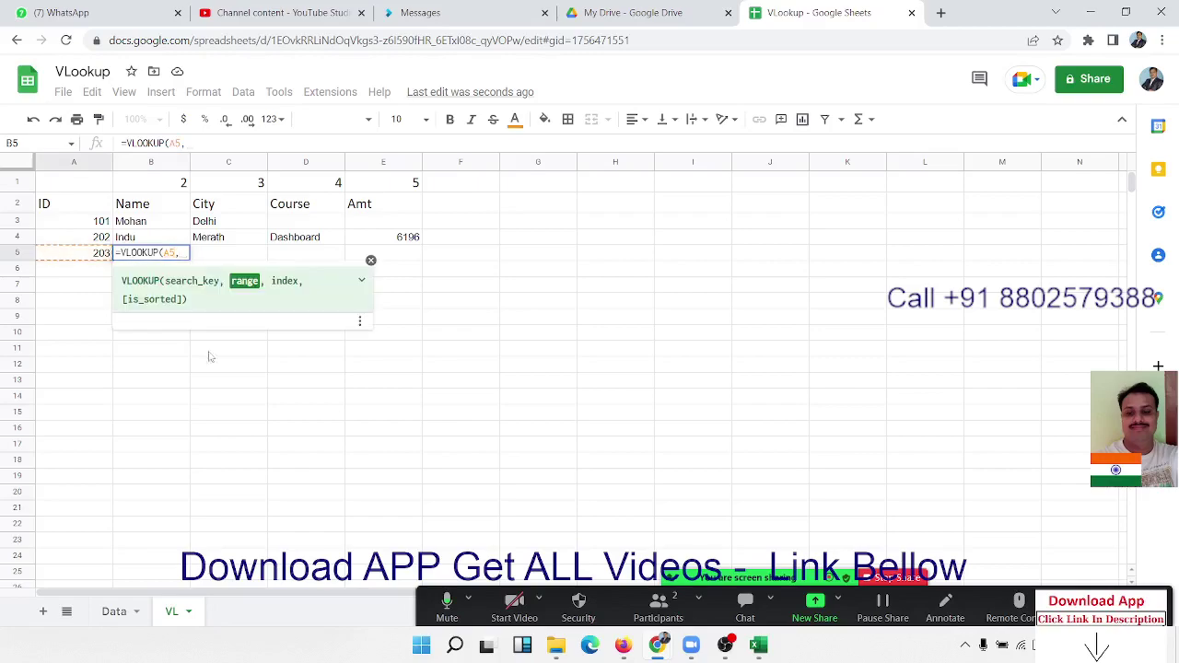
click(106, 611)
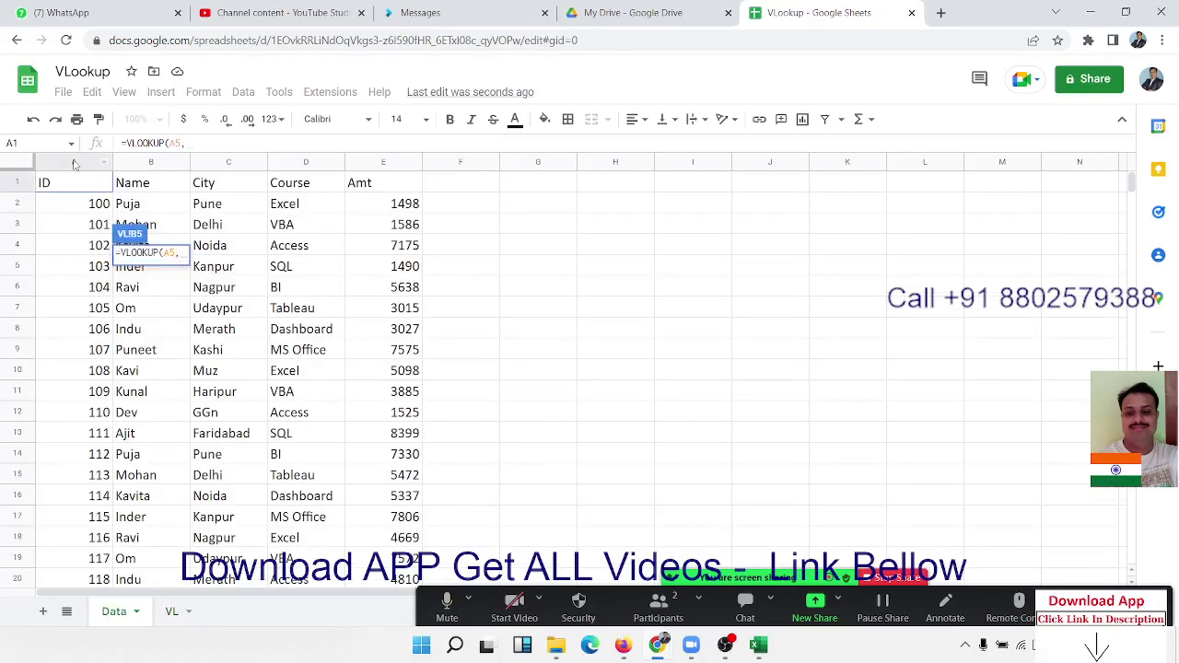
drag(74, 162, 361, 162)
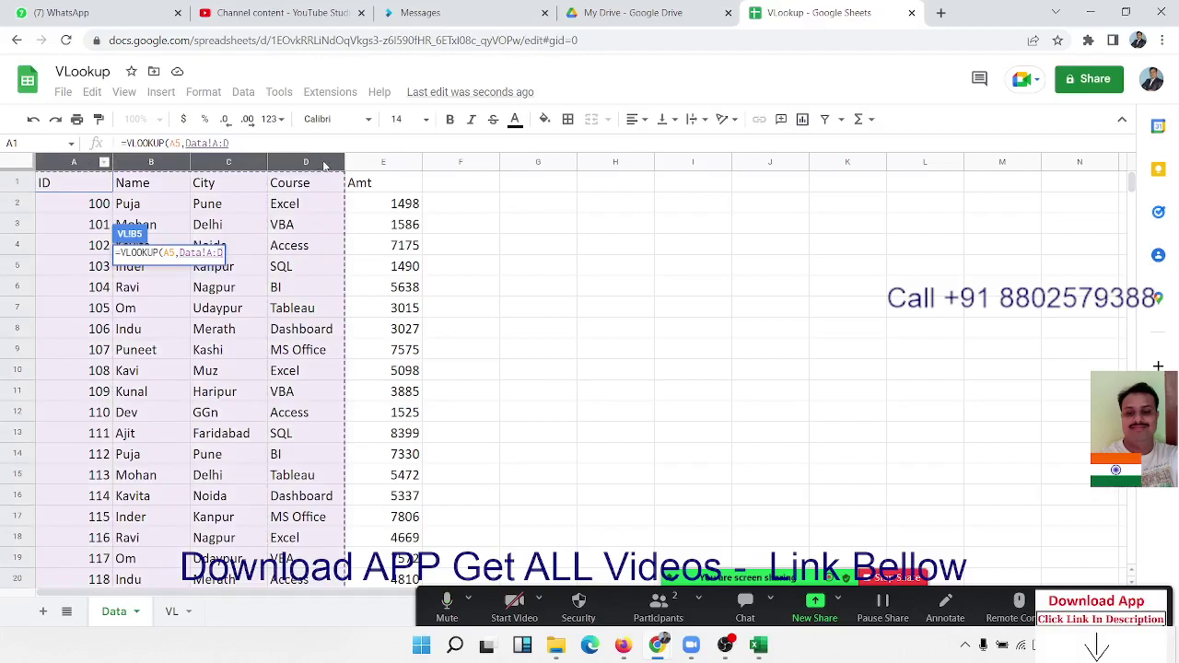
text(,)
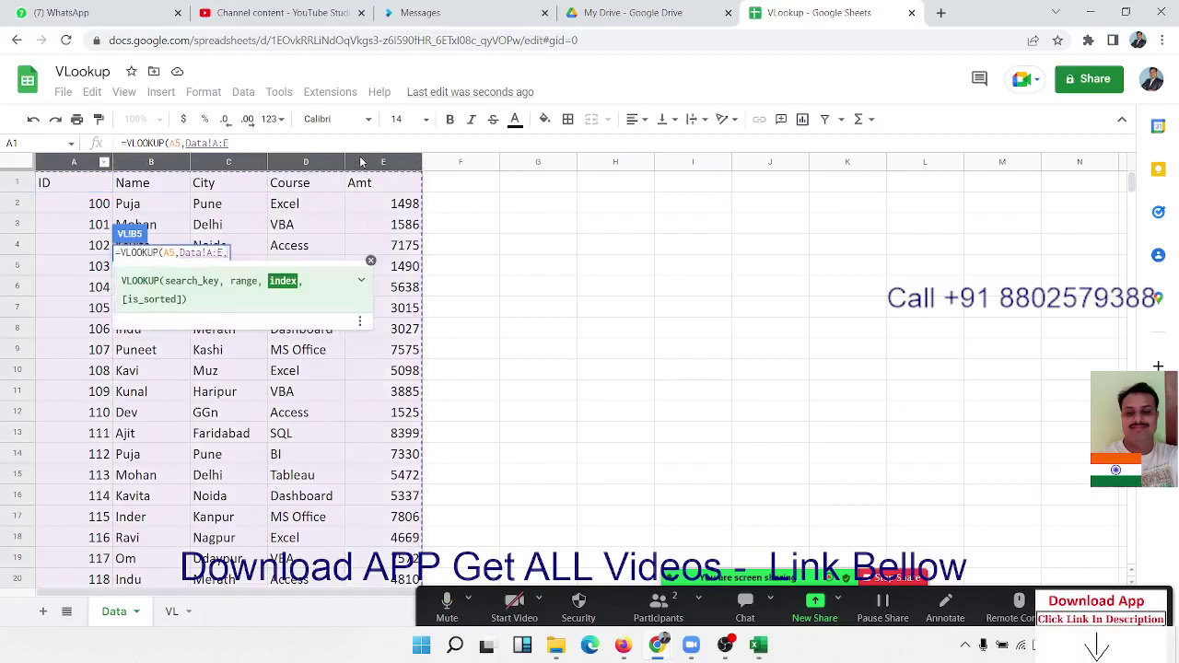
text(col)
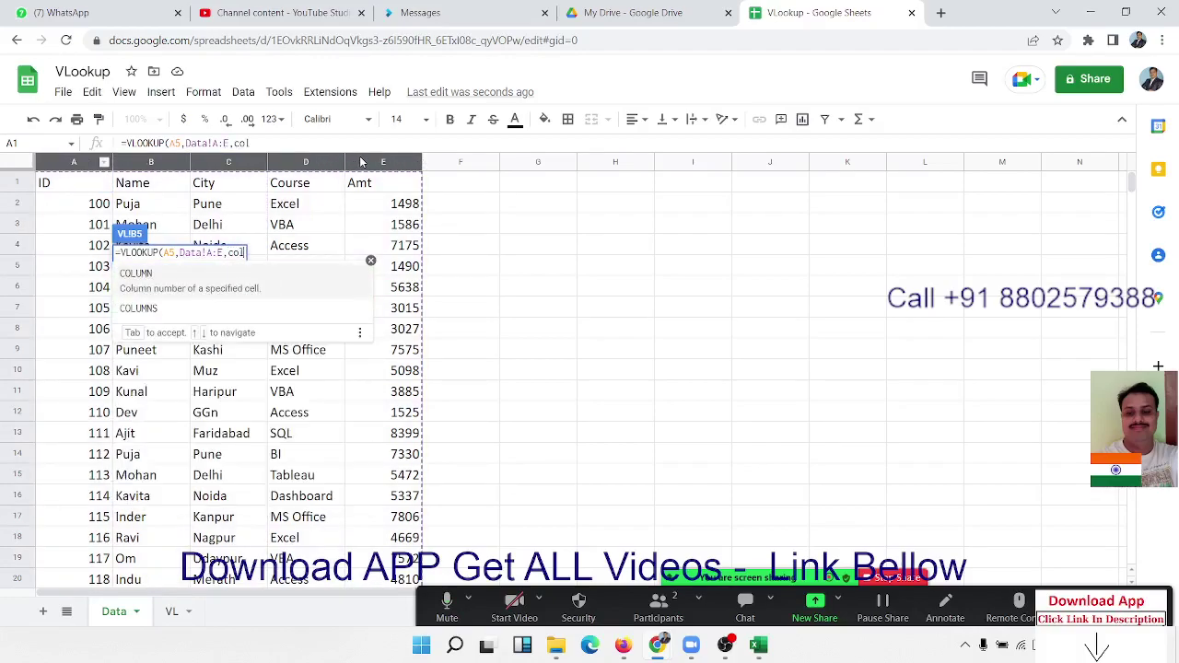
key(Tab)
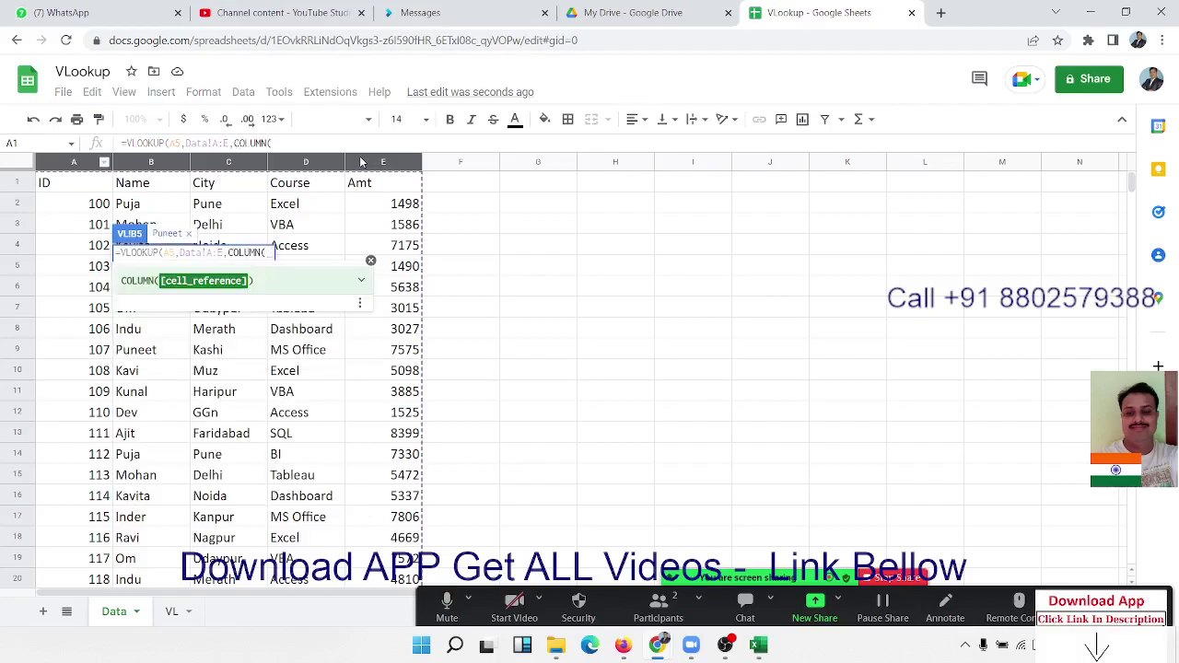
click(129, 184)
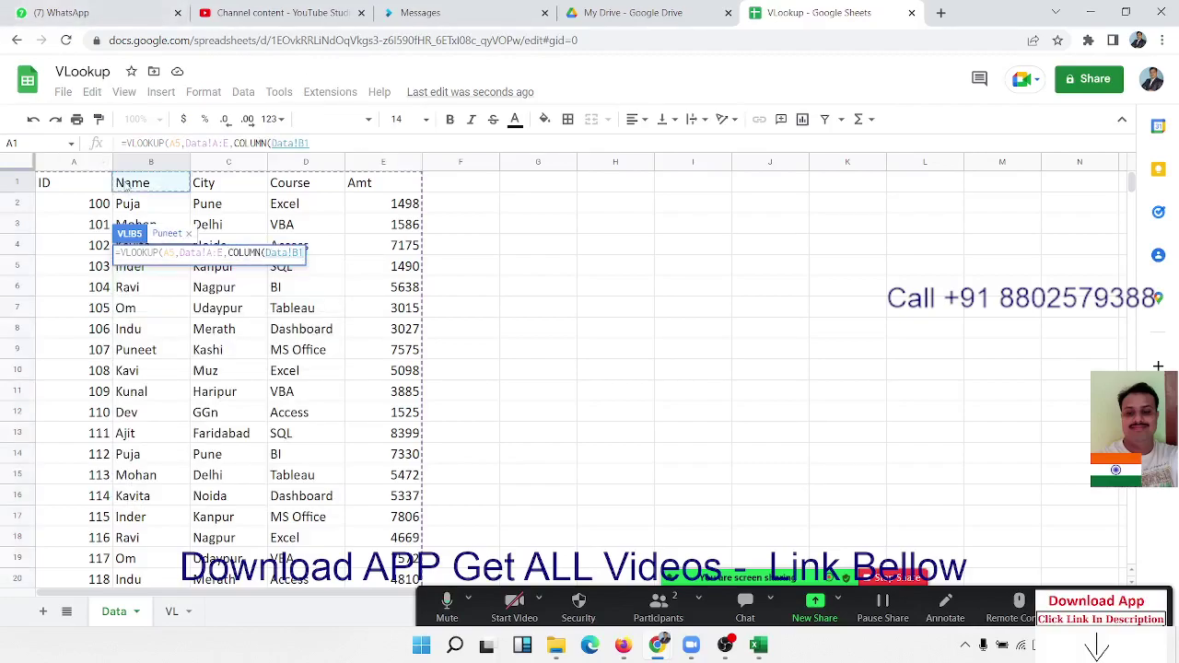
text(),0)
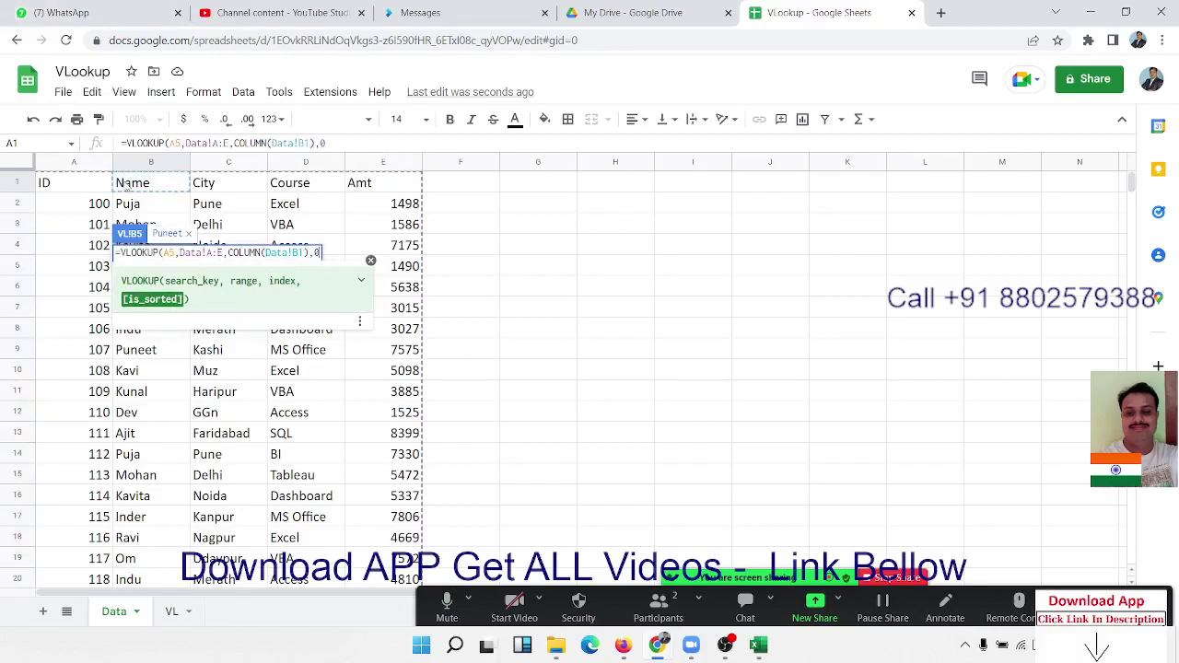
key(Return)
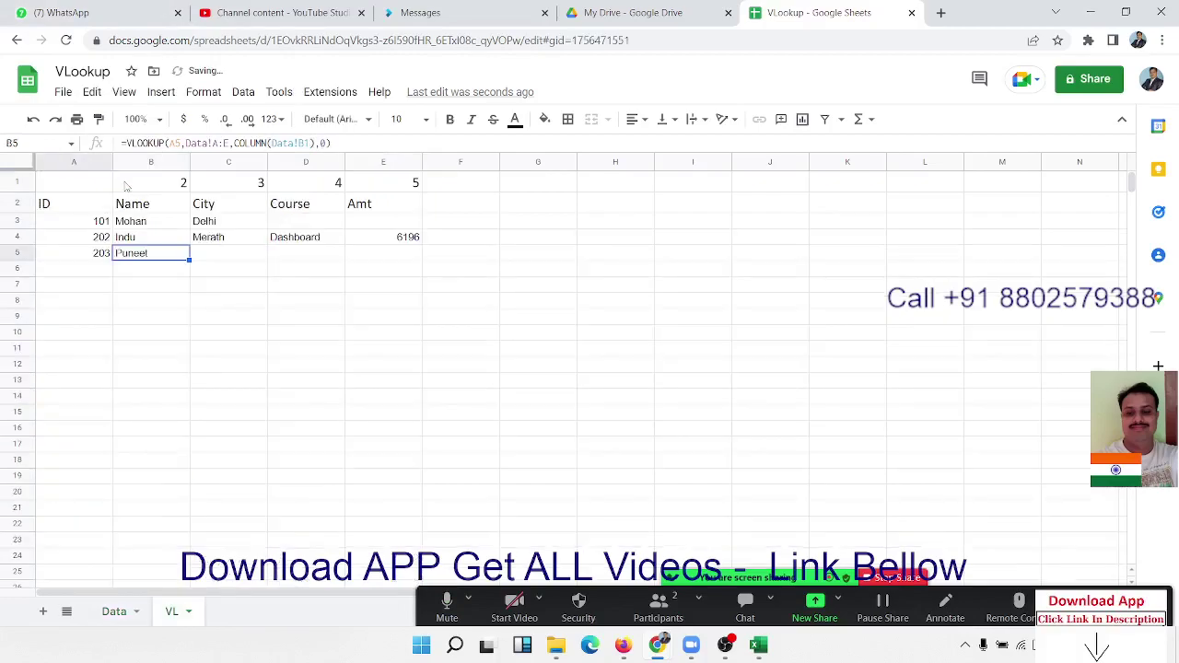
Step: Enter =COLUMN(Data!B2) in B6 to confirm the Name column number is 2
text(=c)
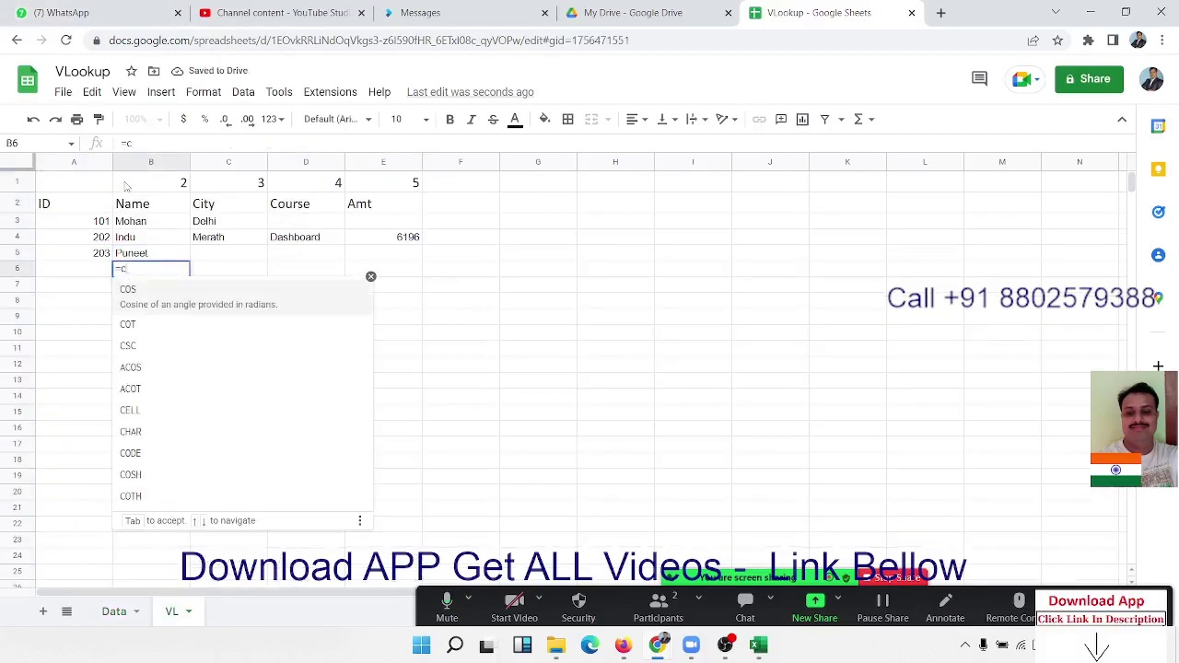
text(ol)
key(Tab)
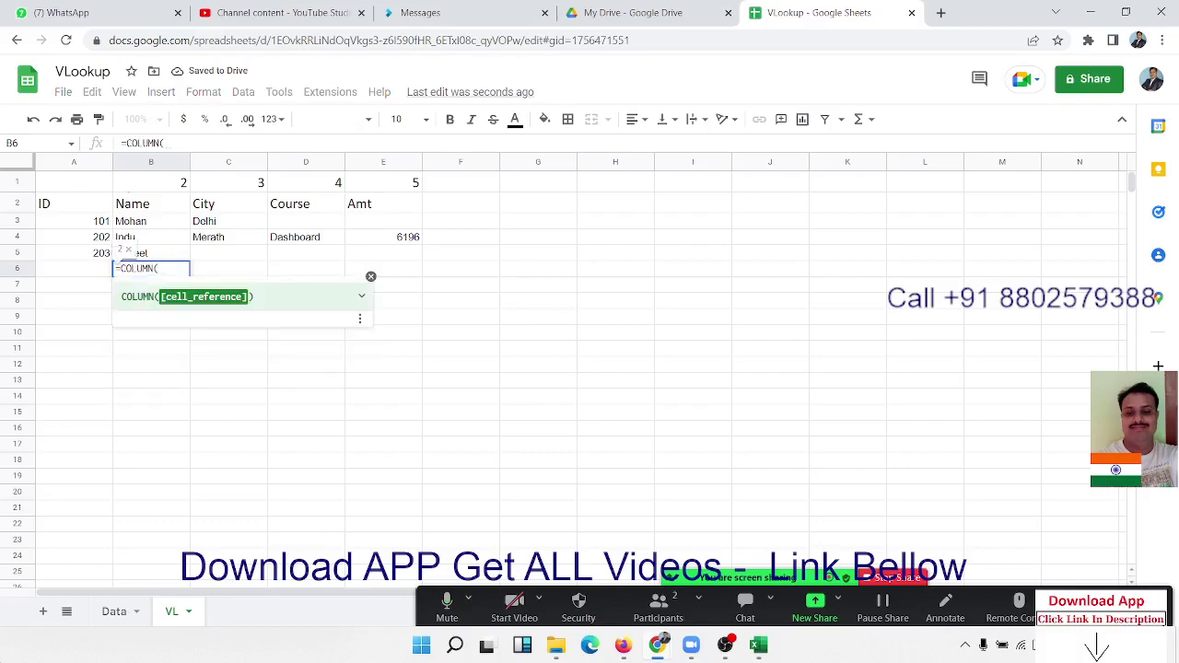
click(118, 612)
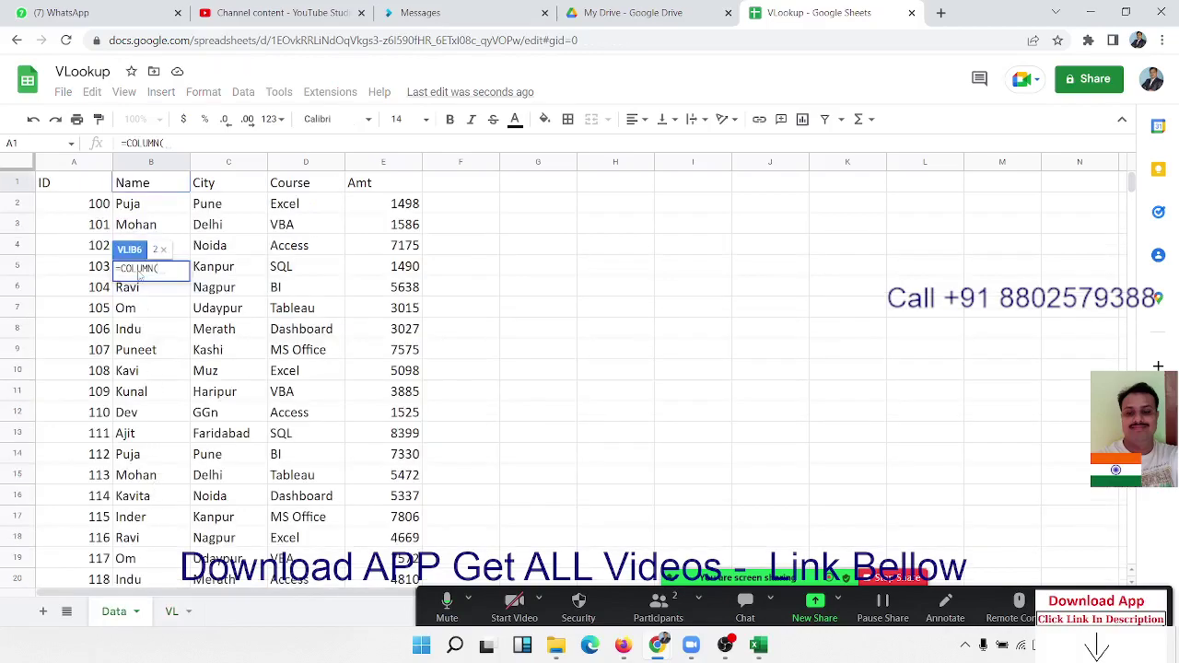
click(130, 206)
key(Return)
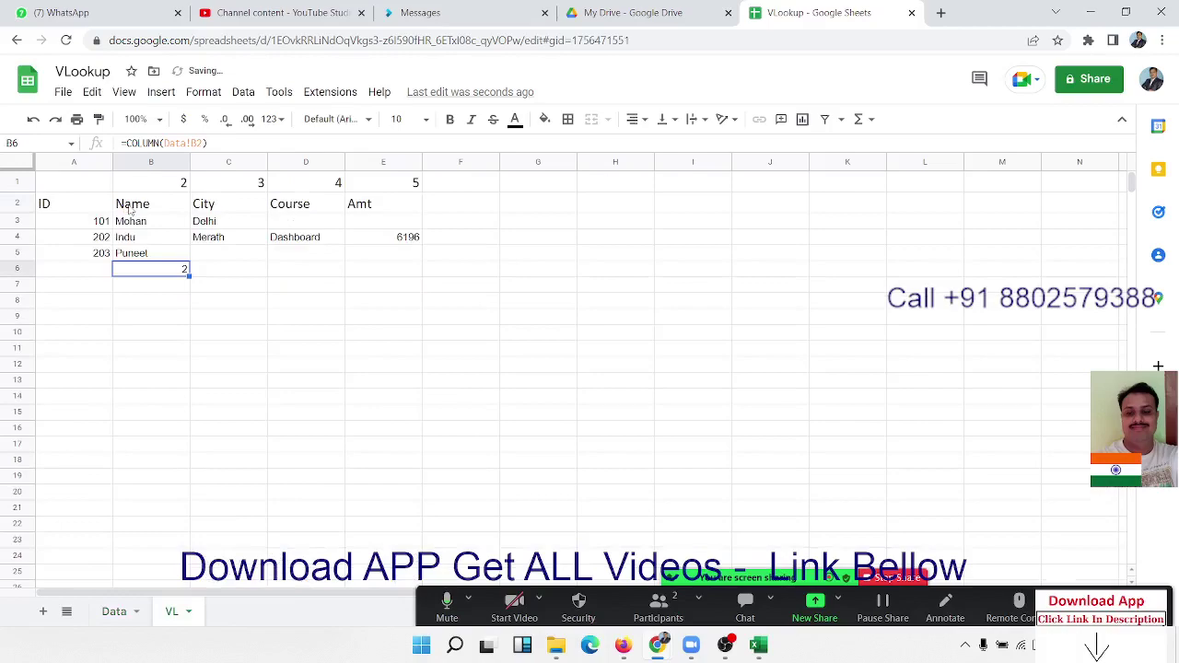
key(Up)
Step: Clear the COLUMN test value from B6
key(Up)
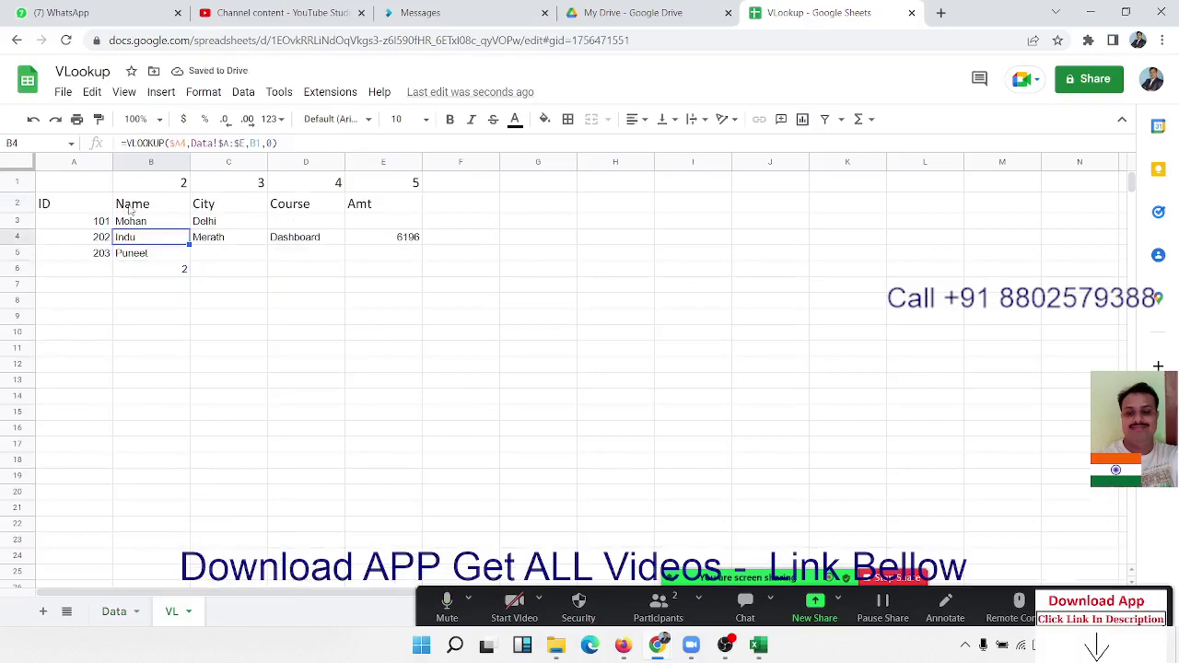
key(Up)
key(Down)
key(Down)
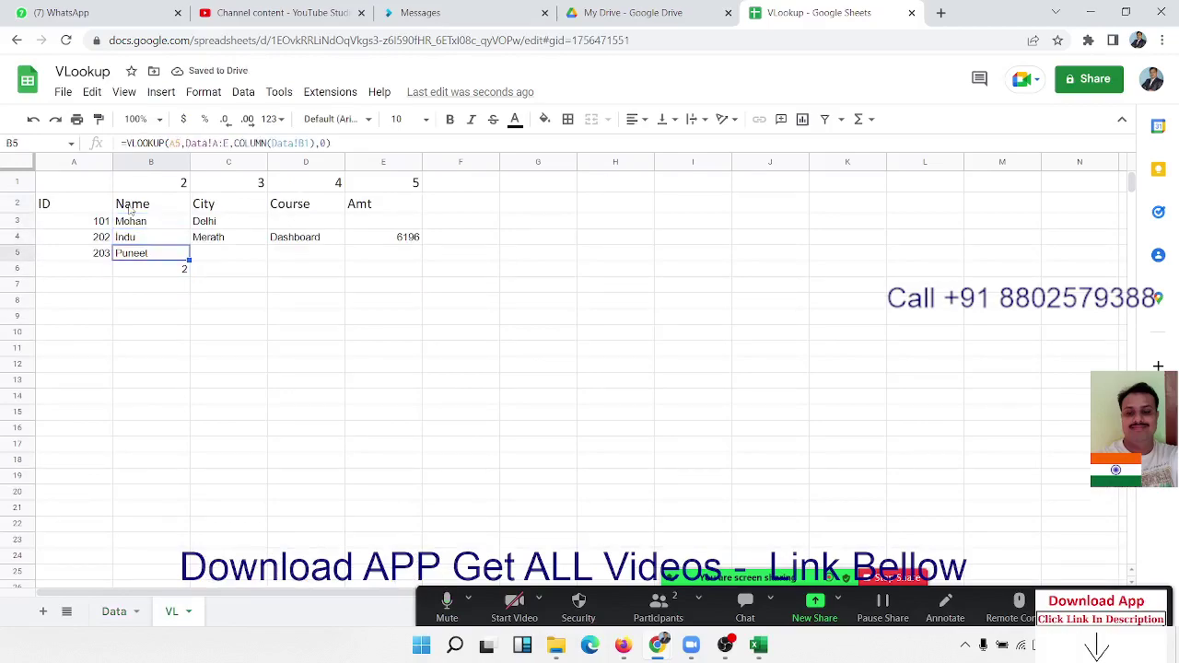
key(Down)
key(Delete)
key(Up)
Step: Edit B5's lookup to use $A5 and the absolute range Data!$A:$E
key(F2)
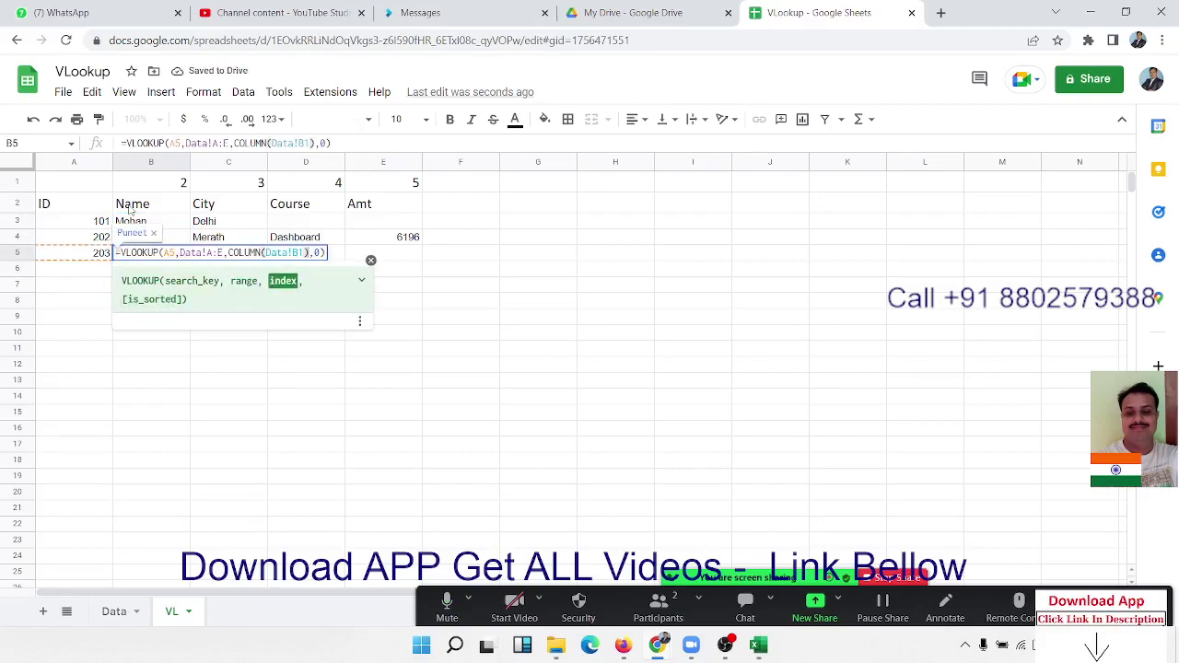
key(Left)
key(Left)
key(Left)
key(shift+Left)
key(shift+Left)
key(shift+Left)
key(shift+Left)
key(shift+Left)
key(shift+Left)
key(shift+Left)
key(shift+Left)
key(shift+Left)
key(shift+Left)
key(shift+Left)
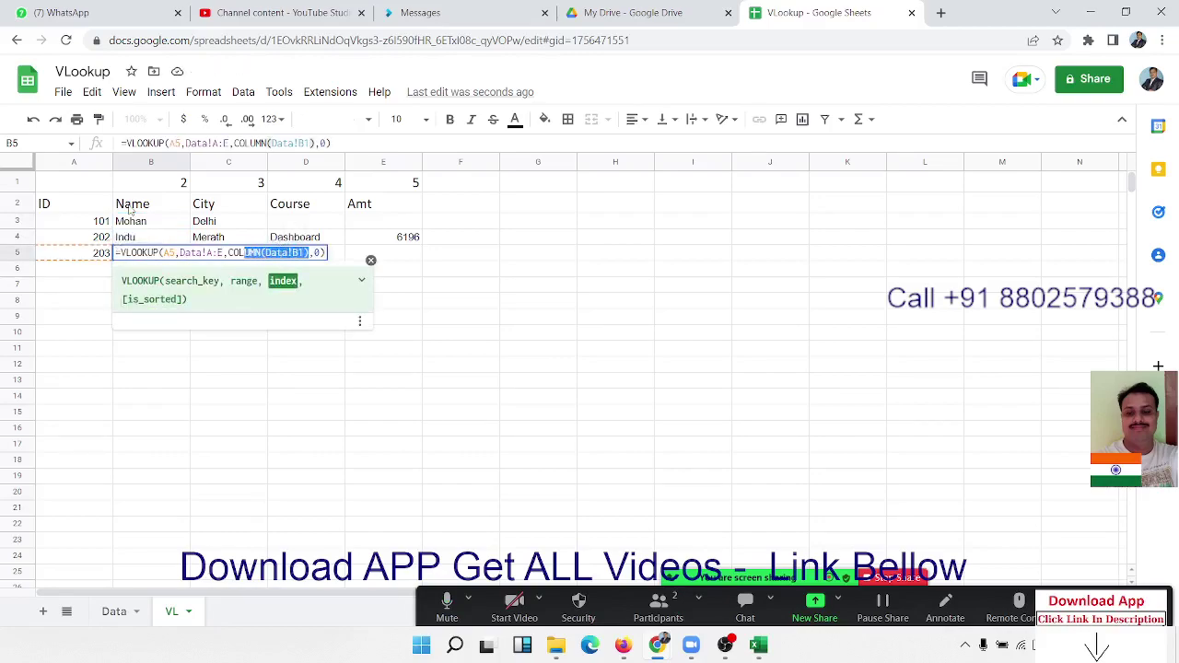
key(shift+Left)
key(shift+Left)
key(shift+Left)
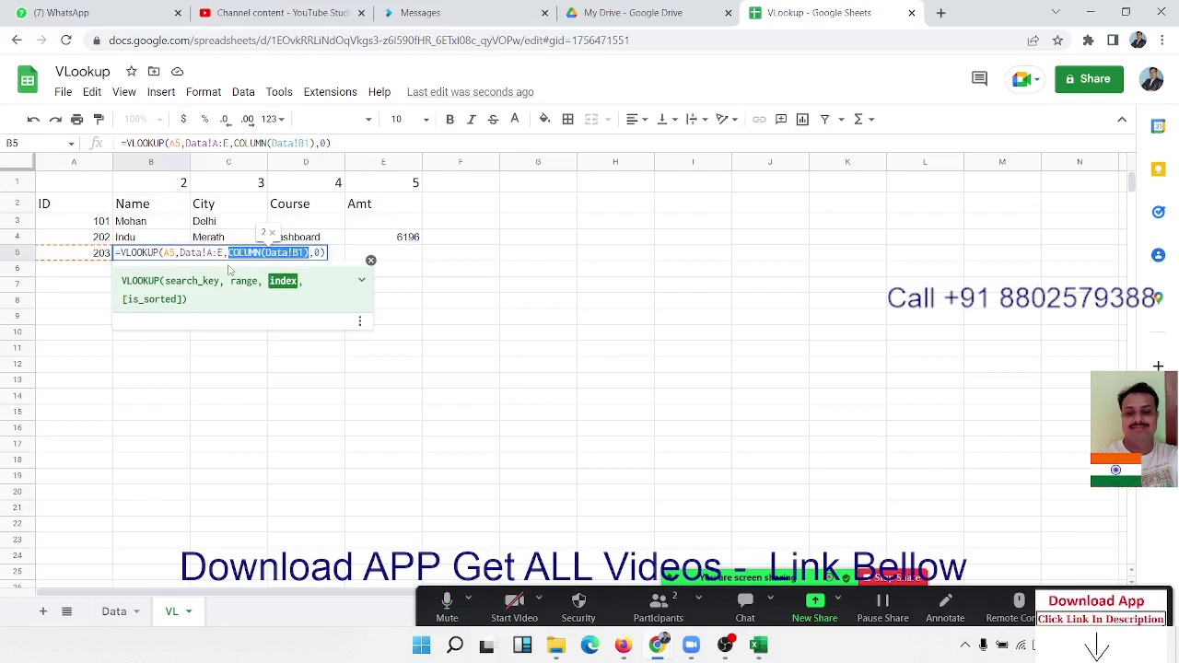
click(173, 252)
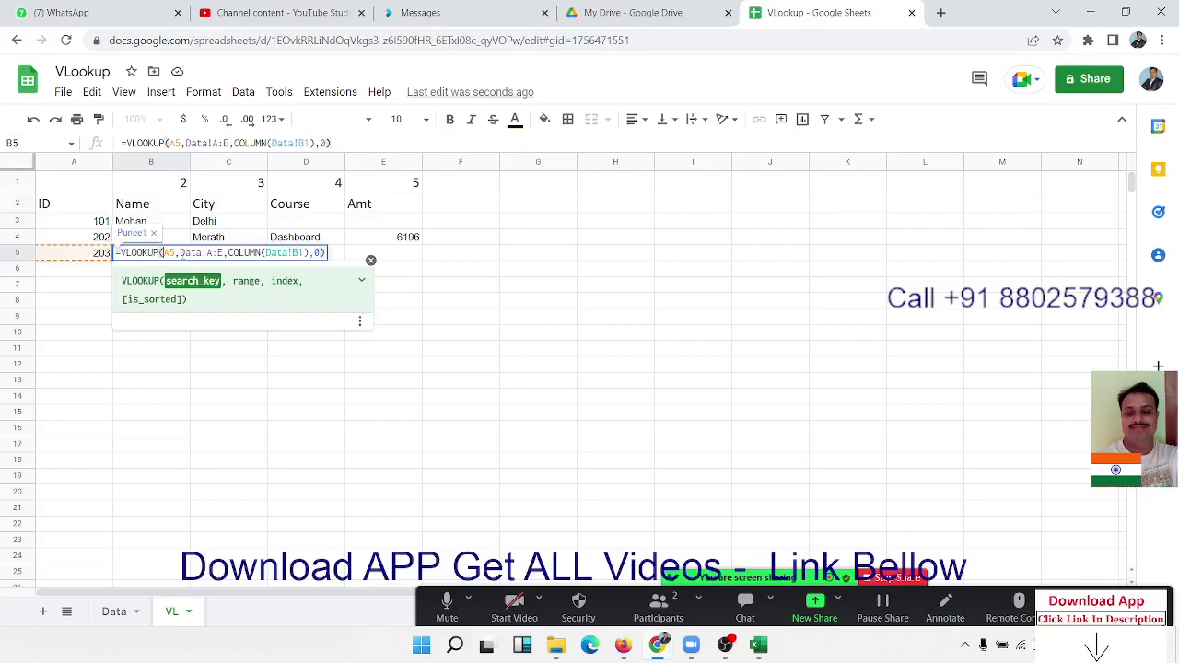
text($)
key(Right)
key(Right)
key(Right)
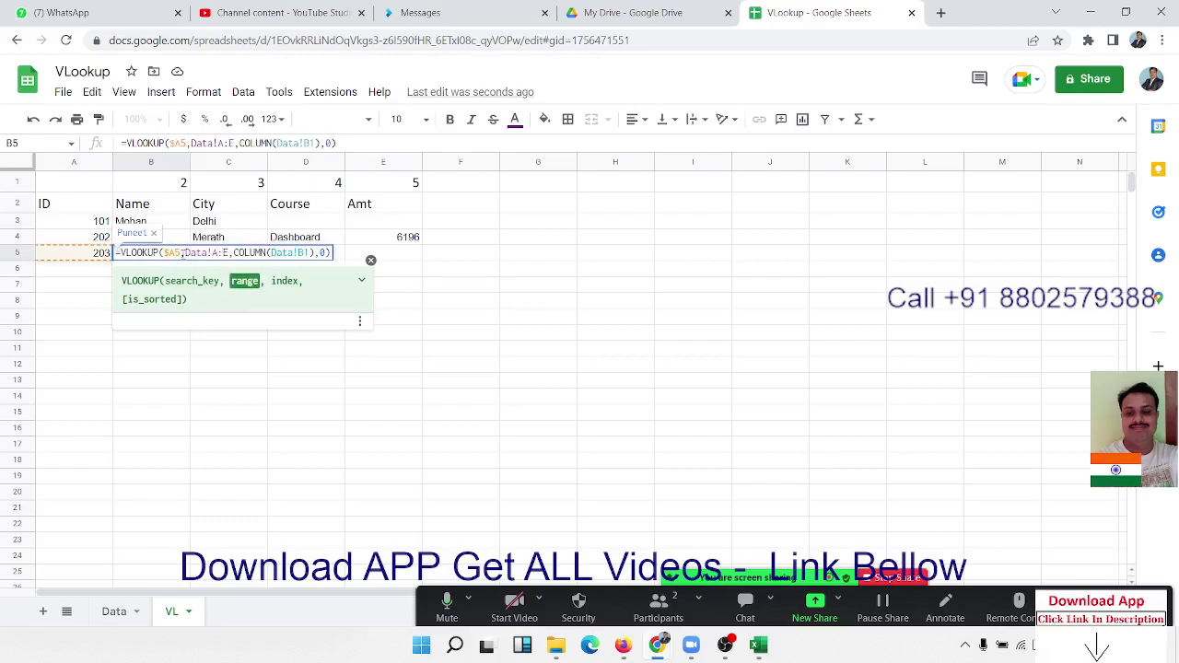
key(F4)
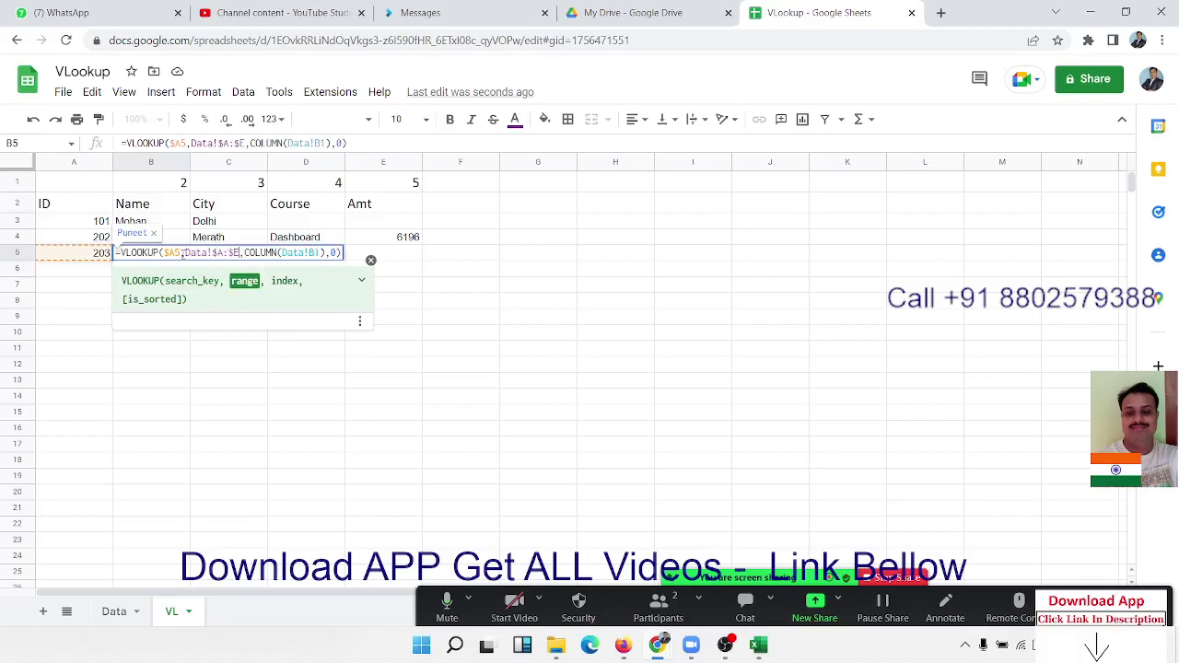
key(Right)
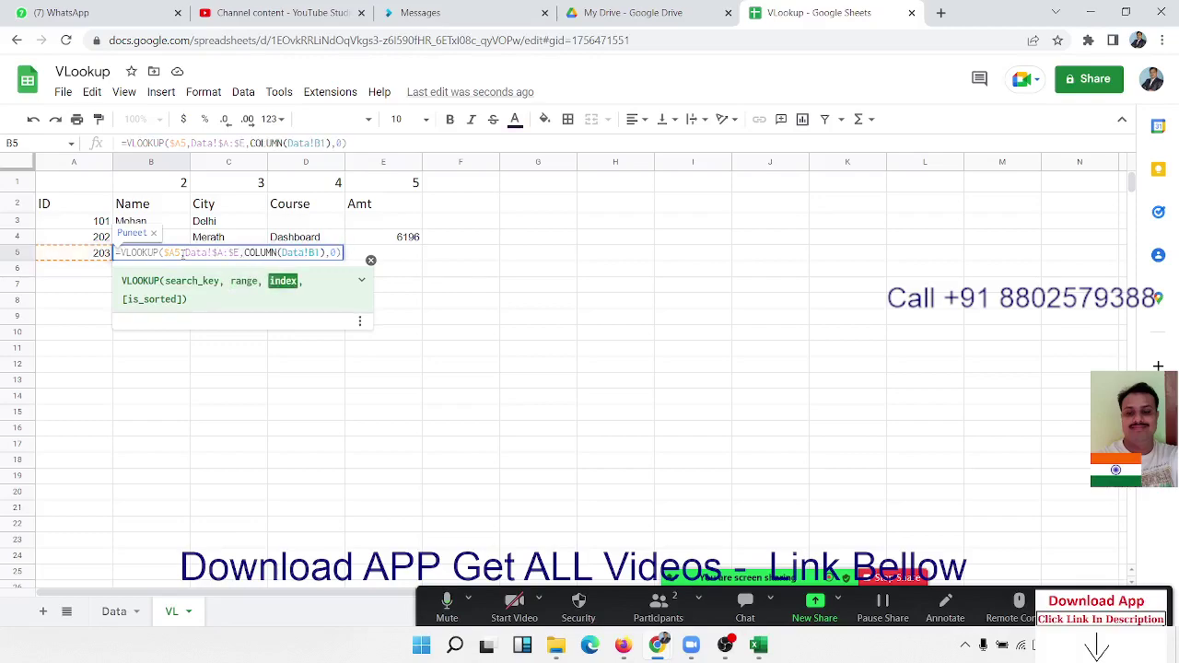
click(313, 251)
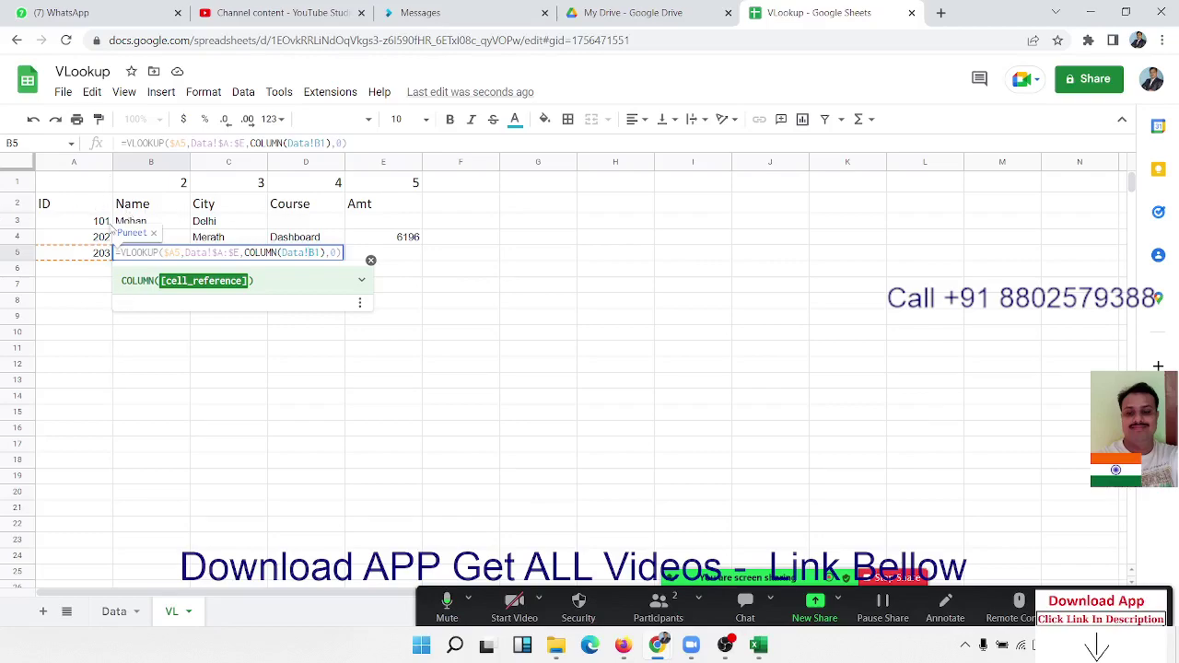
key(Return)
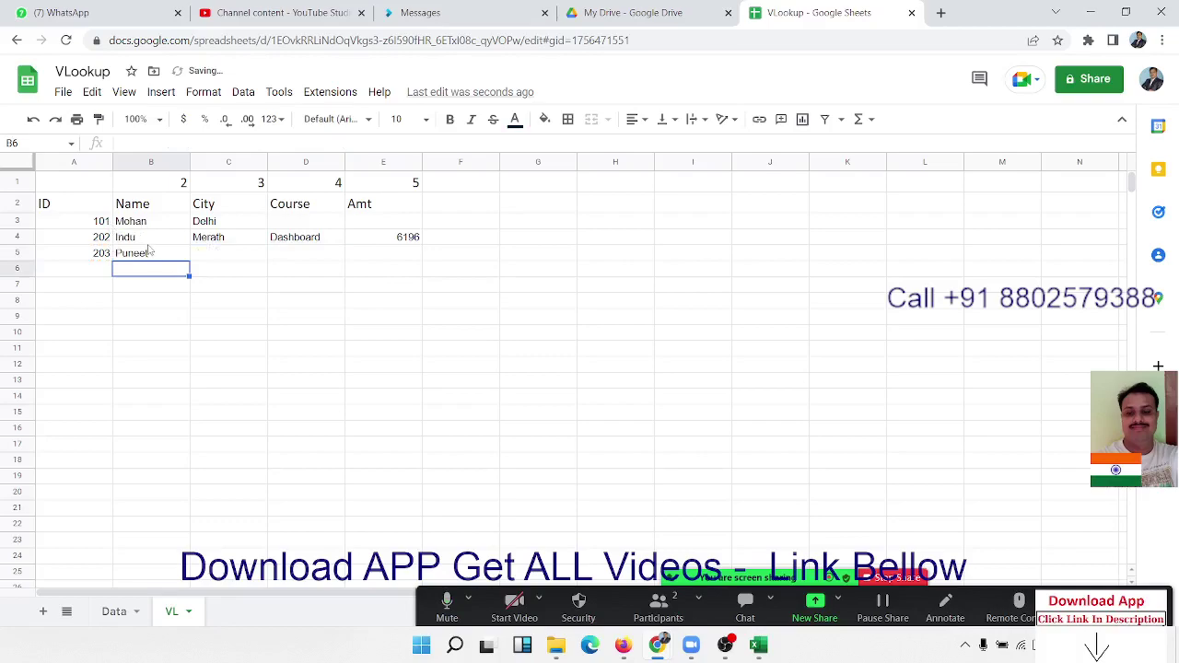
Step: Copy B5's lookup across to E5 and enter ID 250 in A6
click(152, 253)
drag(188, 261, 420, 253)
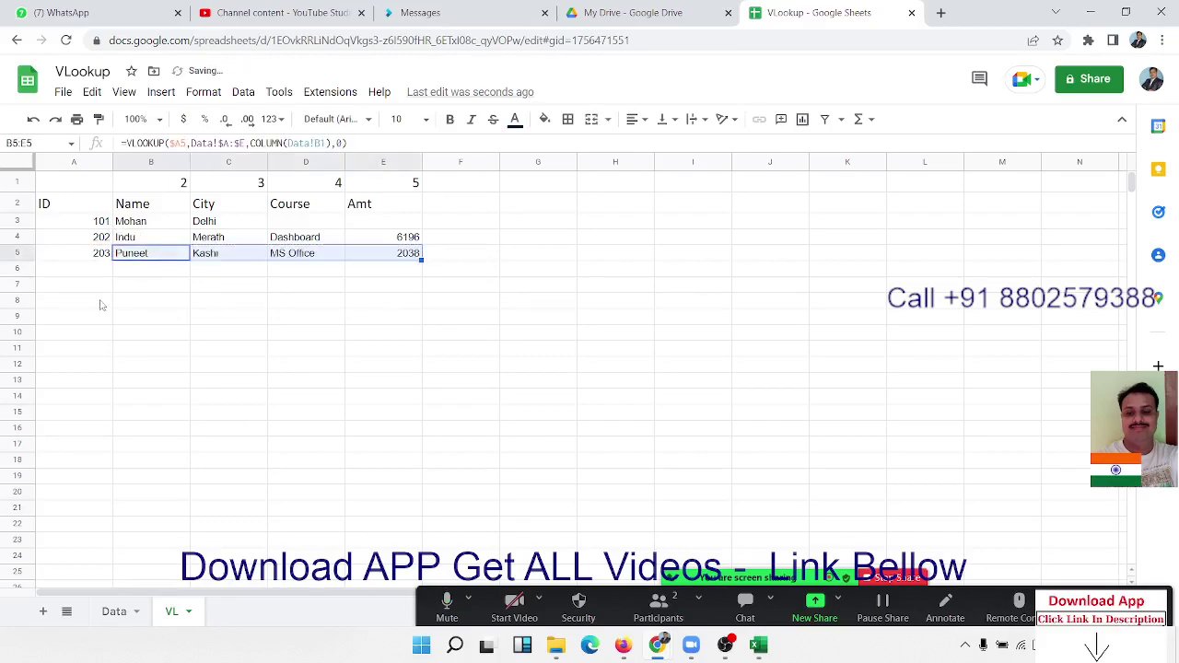
click(75, 273)
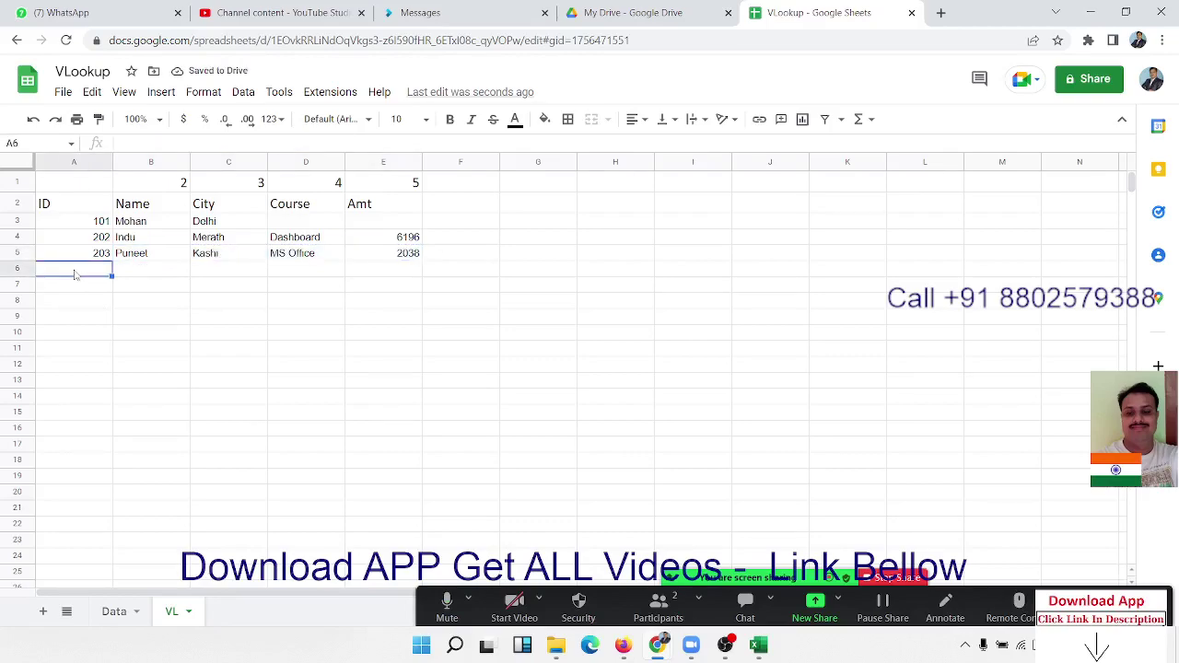
text(250)
key(Return)
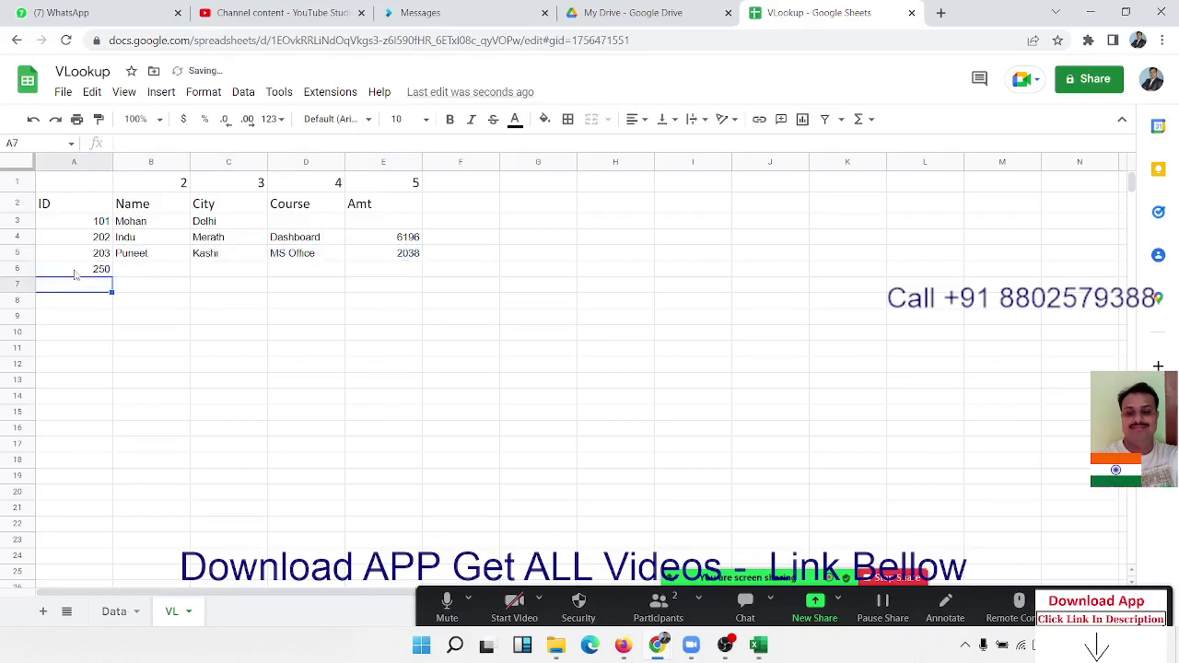
Step: Begin a VLOOKUP in B6 with A6 as the lookup value
key(Up)
key(Right)
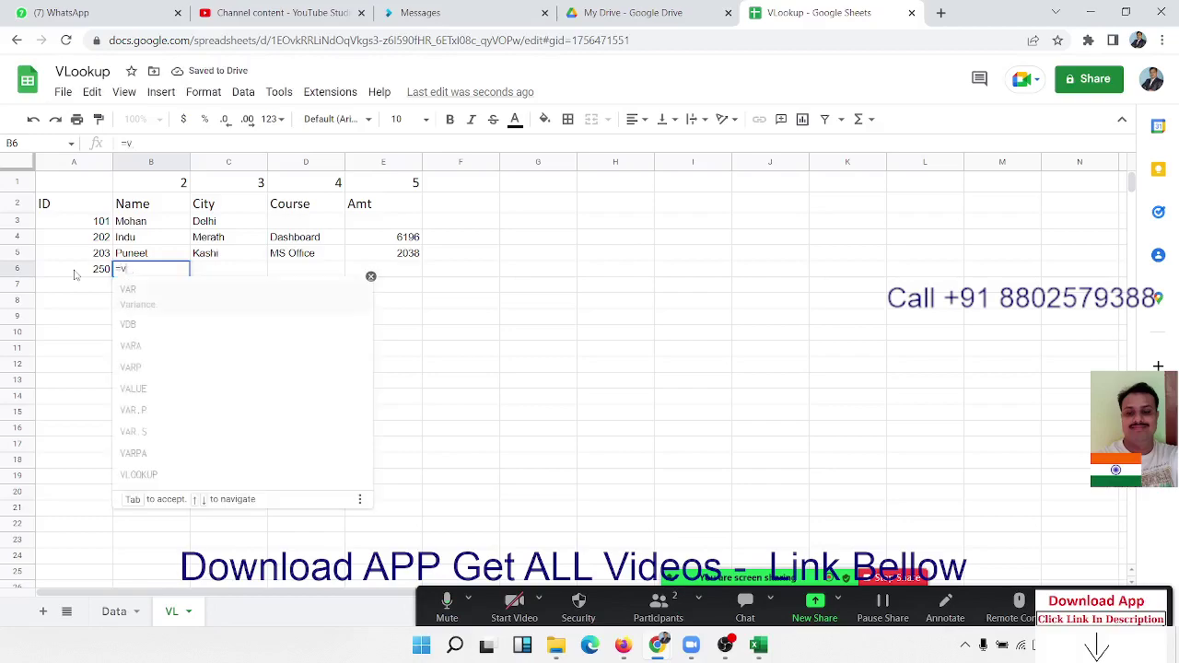
text(VLOOKUP()
click(76, 273)
Step: Complete B6 as =VLOOKUP(A6,Data!A:E,{2,3,4,5},0)
text(,)
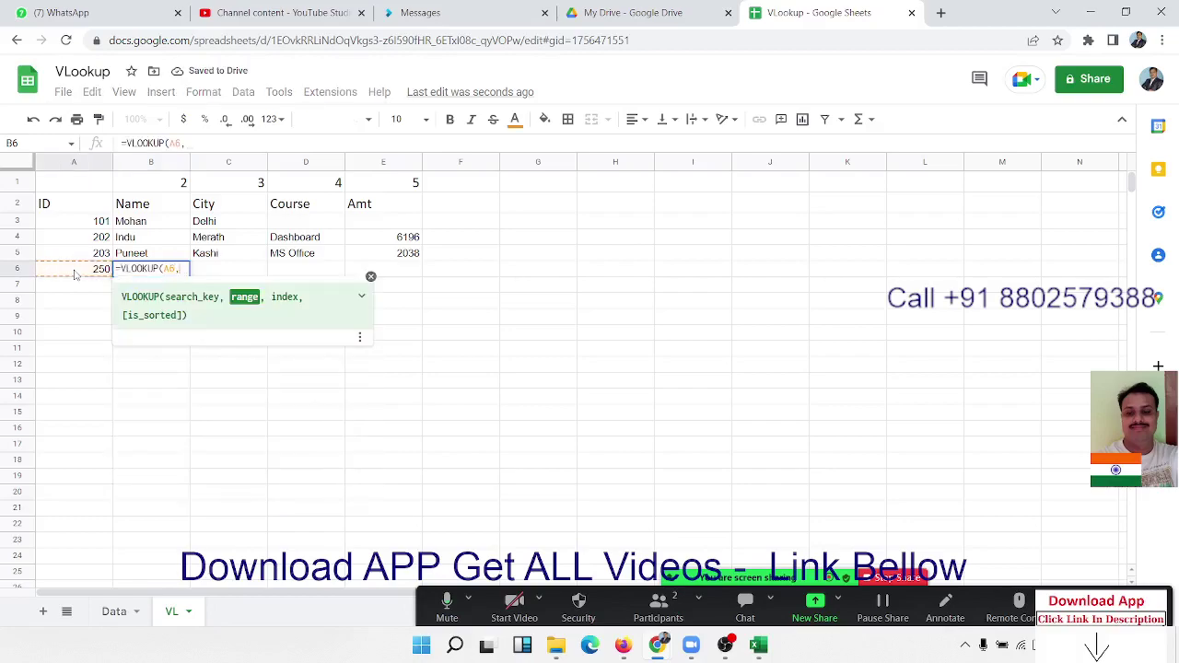
click(108, 611)
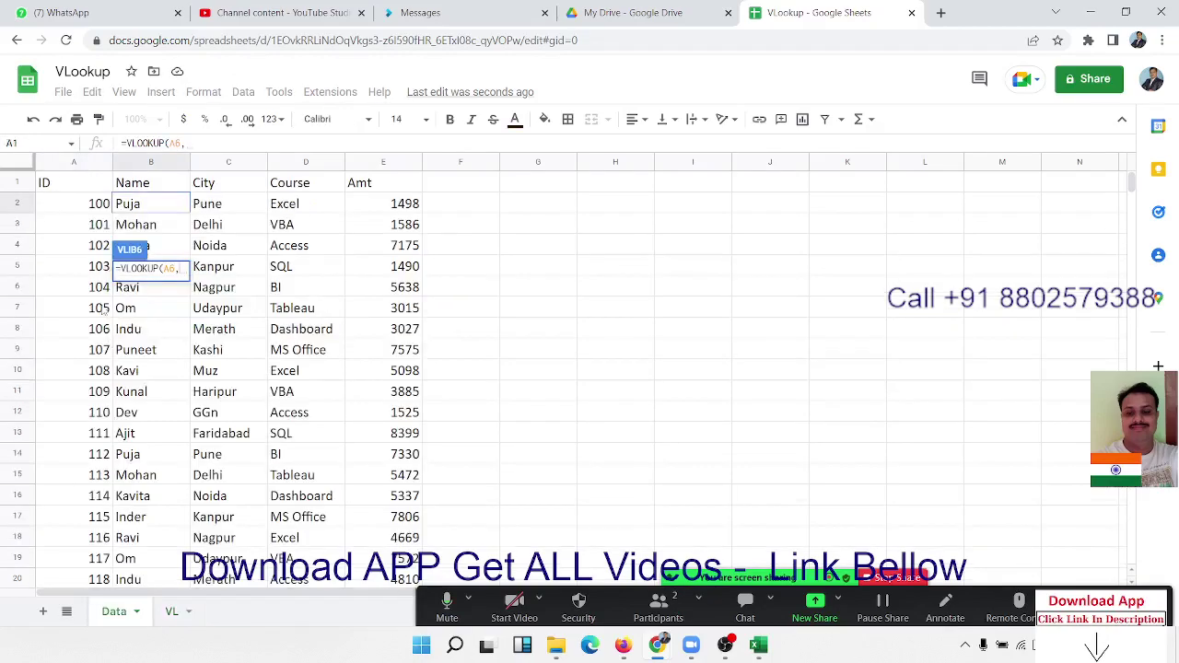
drag(73, 162, 366, 167)
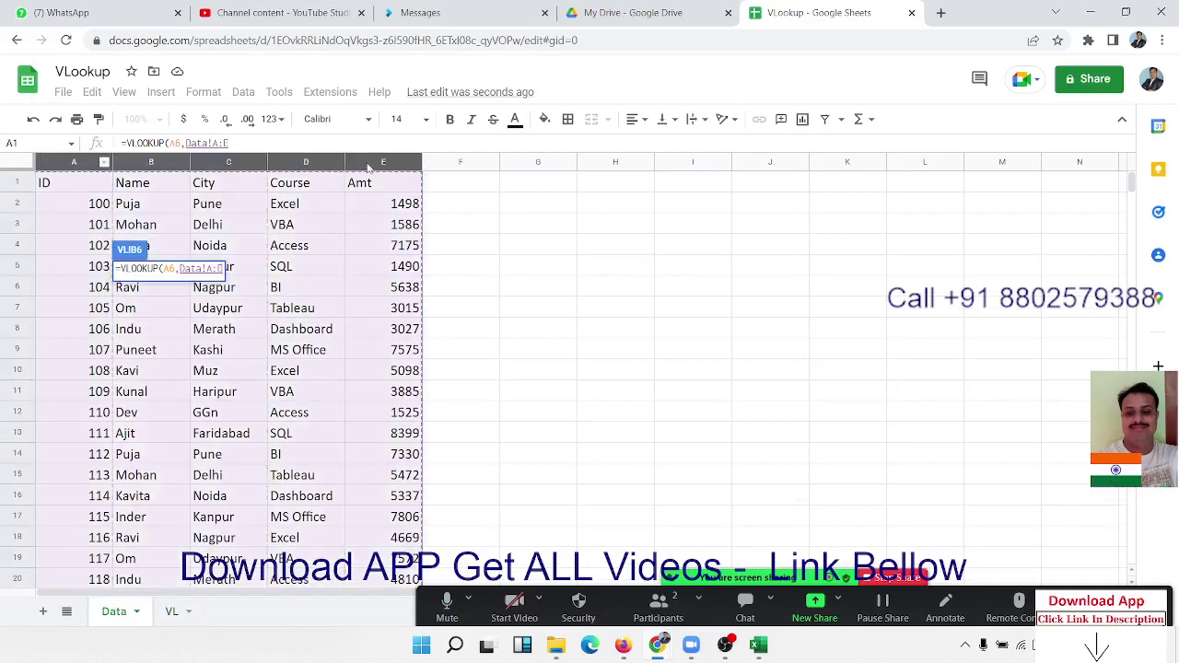
text(,{)
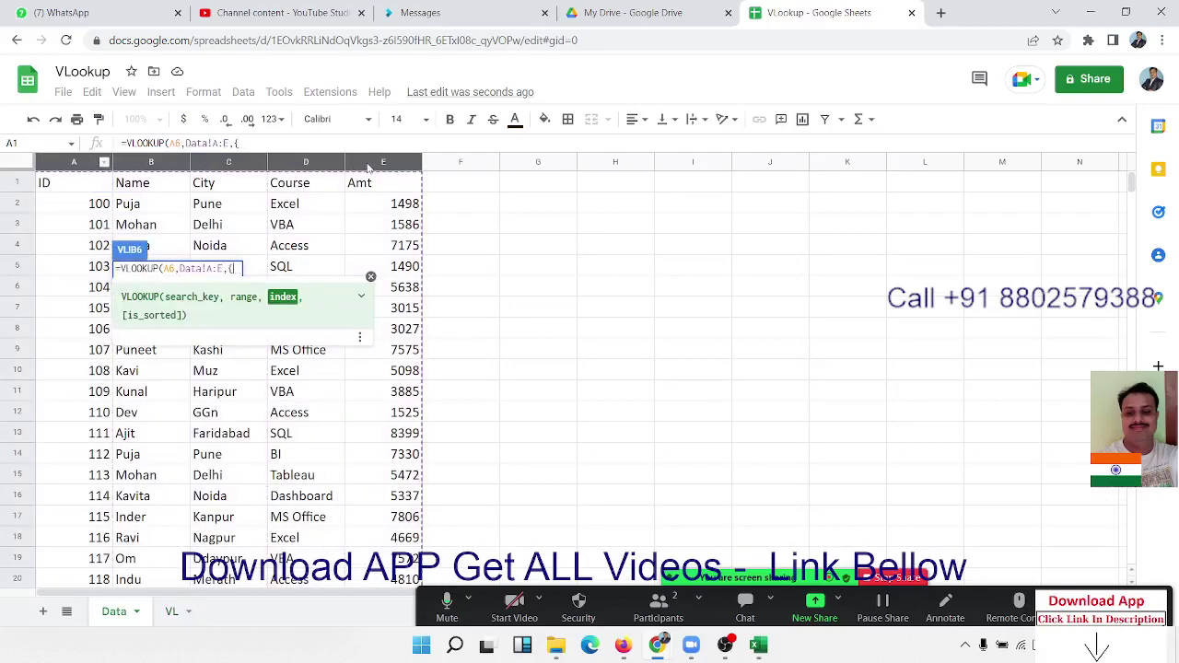
text(2,3,4)
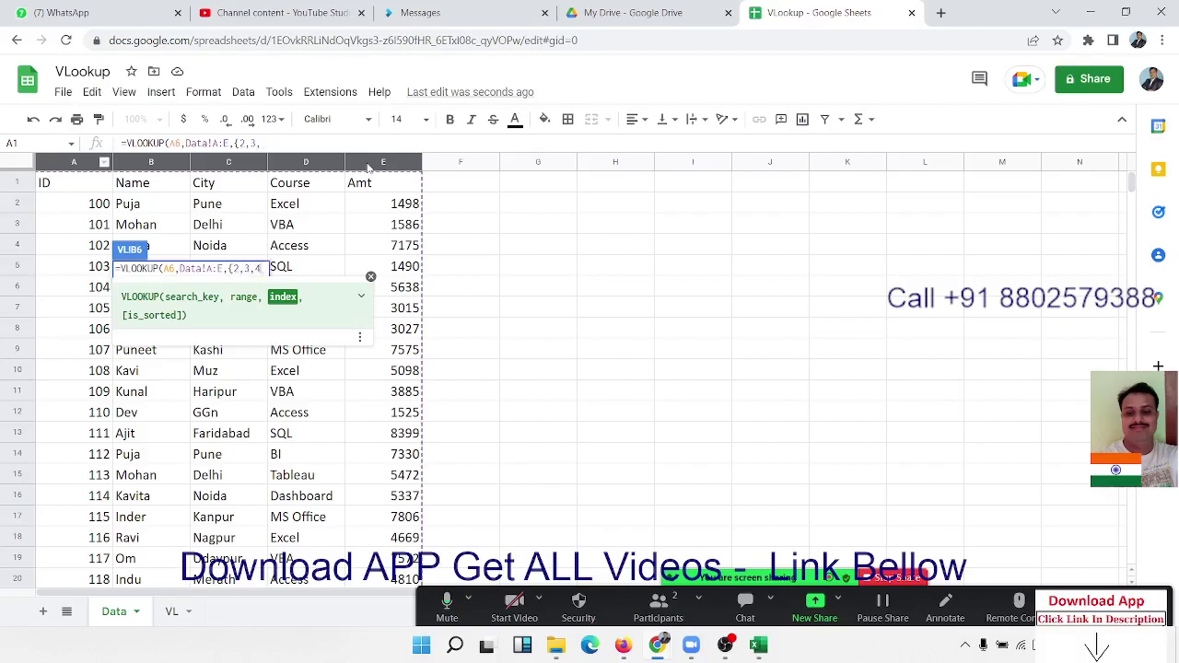
text(,5})
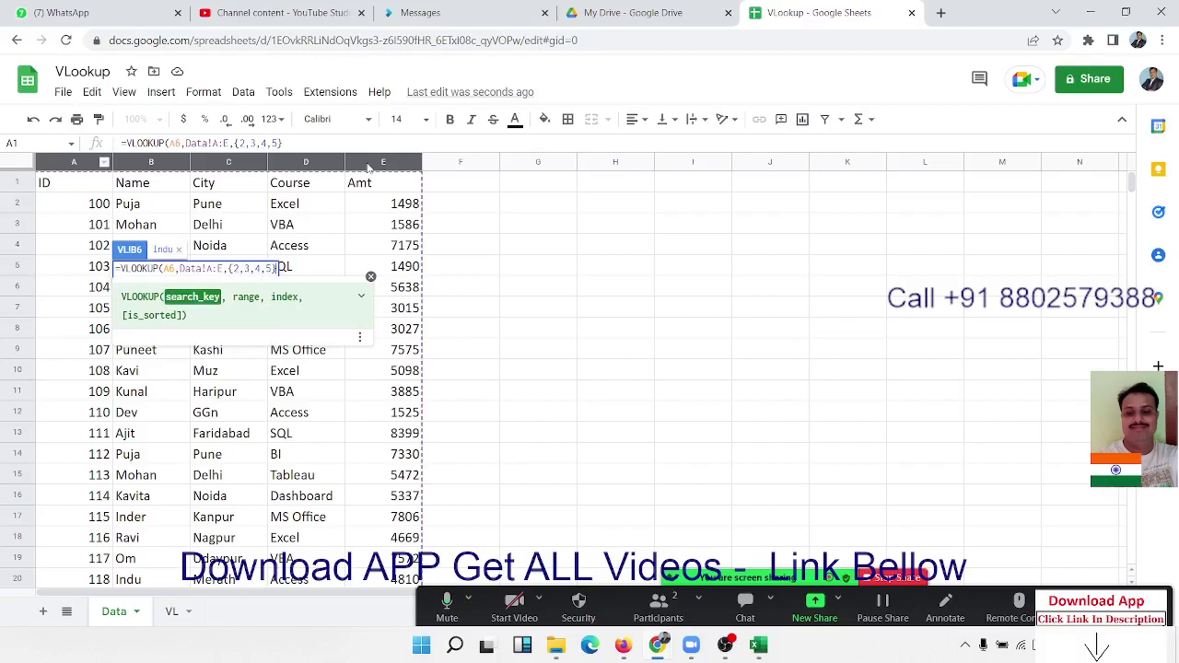
text(,0))
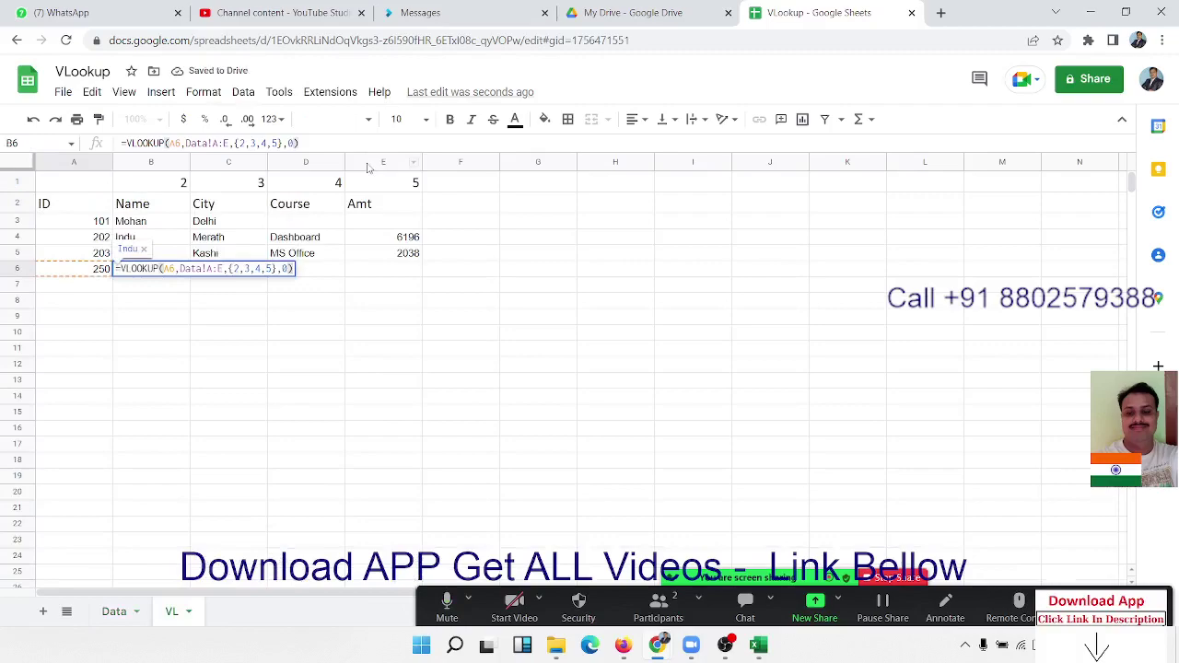
key(Return)
key(Up)
Step: Wrap B6's lookup in ArrayFormula so Indu, Merath, Dashboard and 4137 fill B6:E6
key(F2)
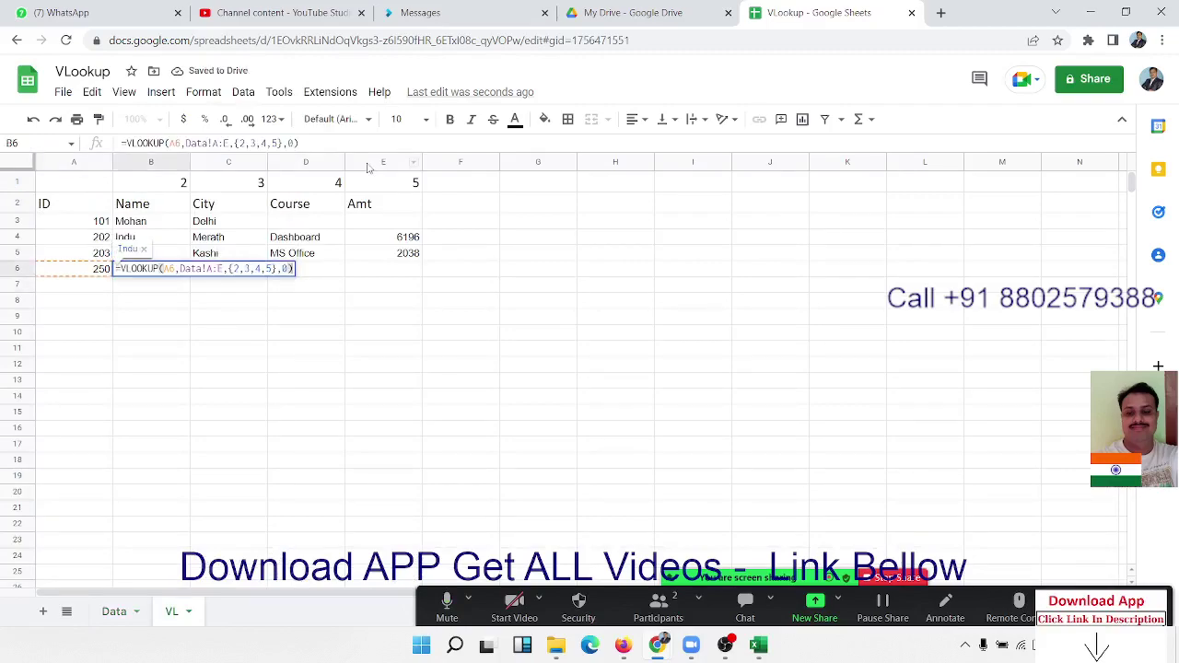
key(ctrl+shift+Return)
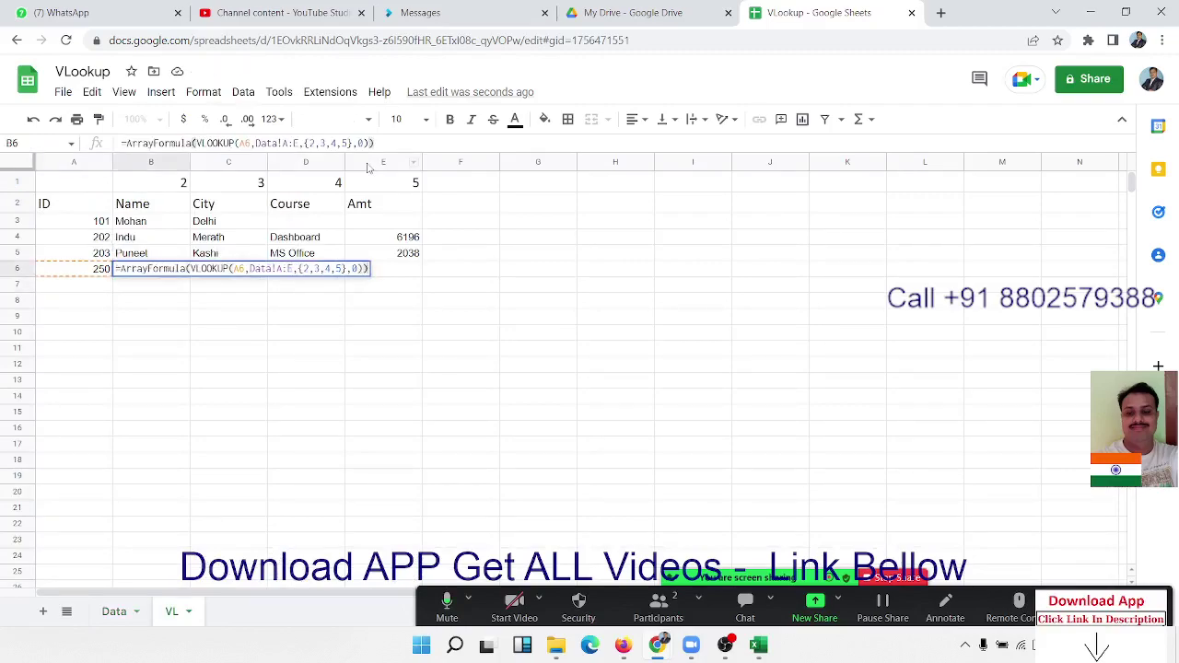
key(Escape)
key(shift+Right)
key(shift+Right)
key(shift+Right)
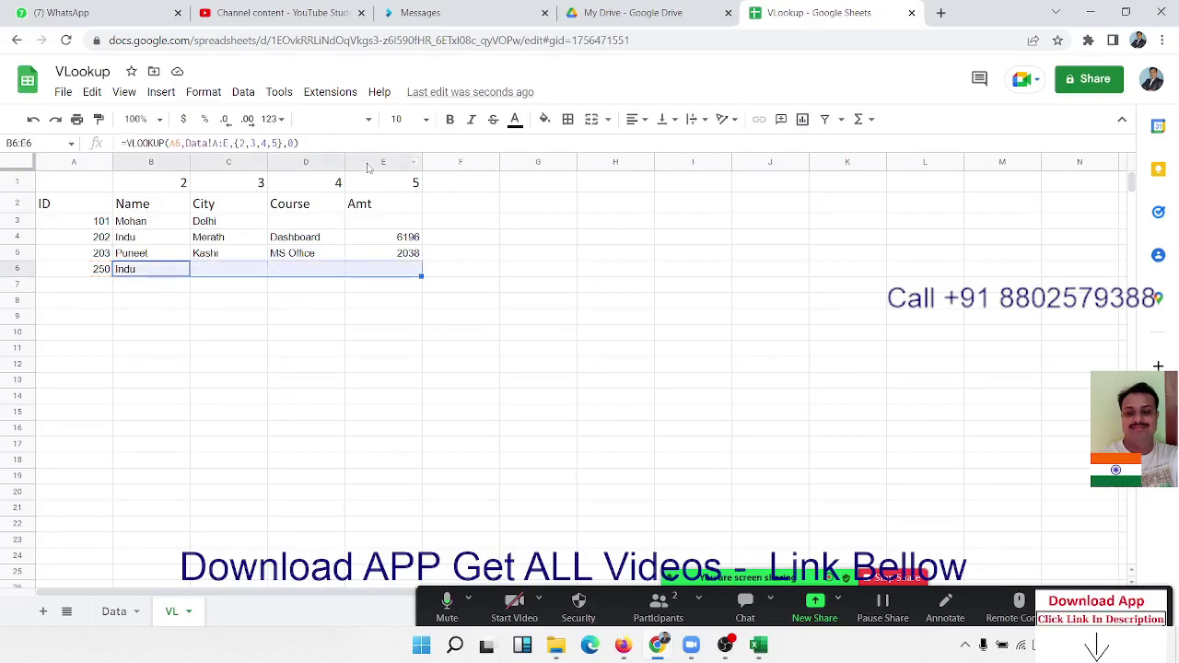
key(F2)
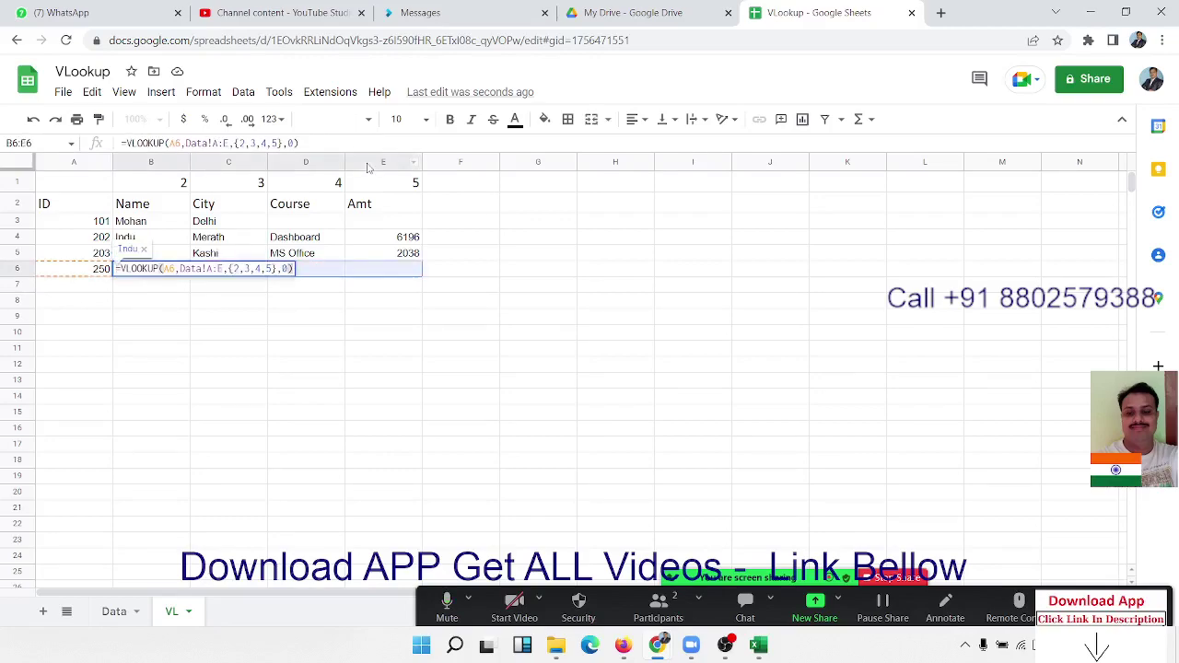
key(ctrl+shift+Return)
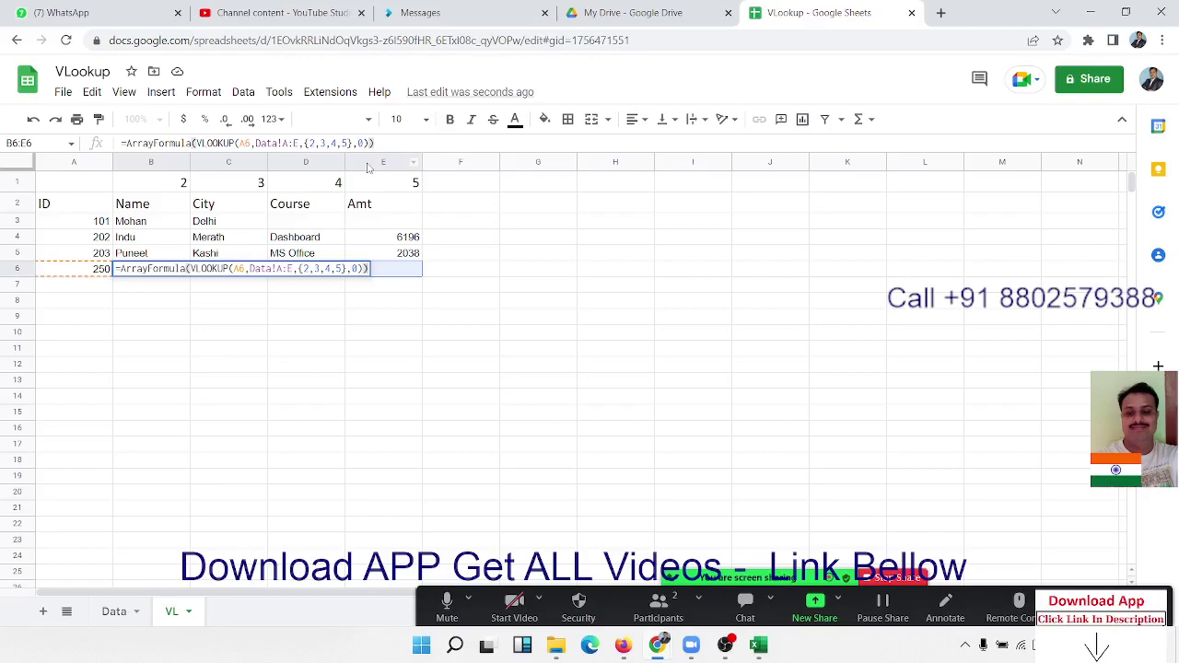
key(Return)
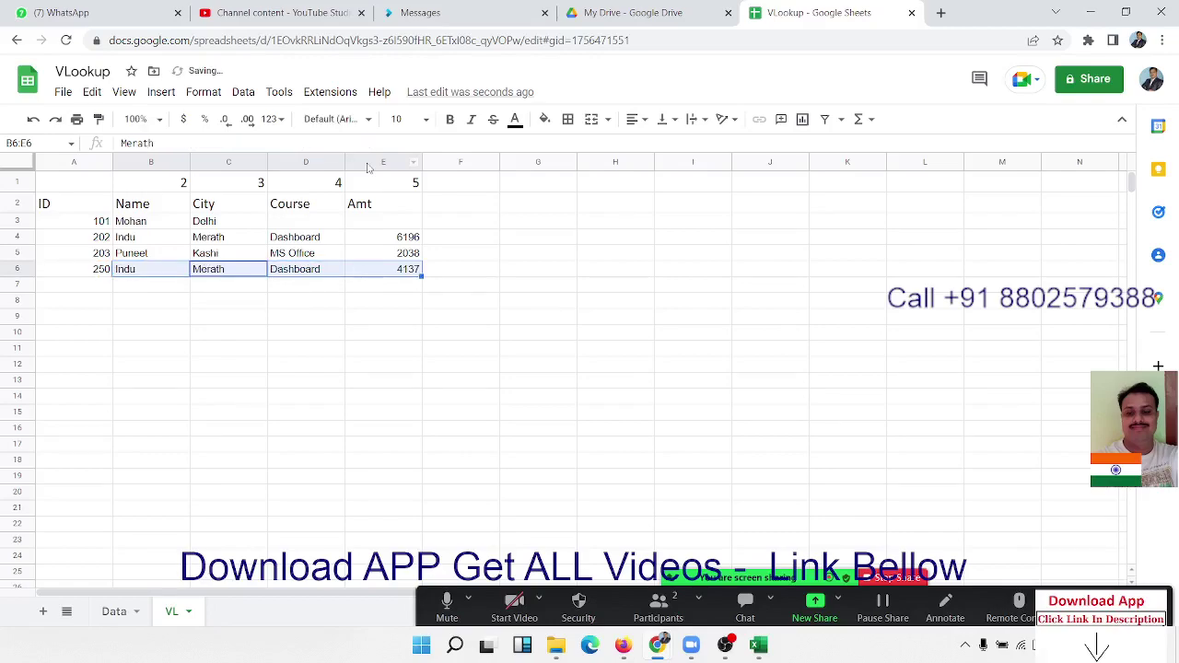
click(339, 274)
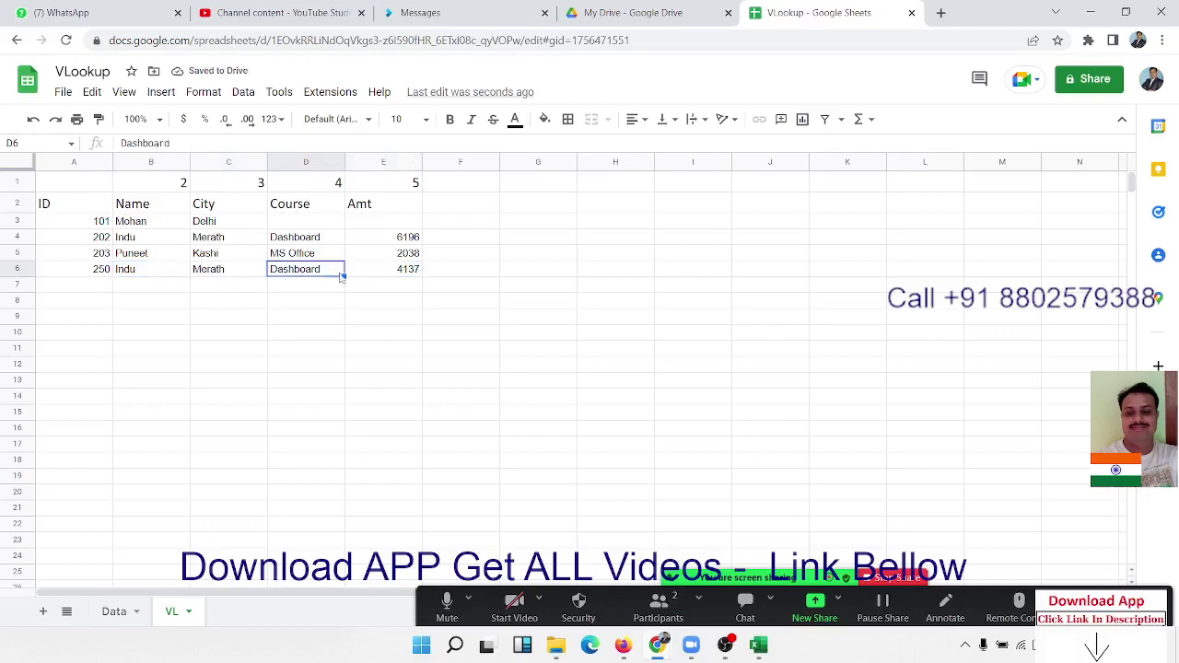
click(372, 272)
click(318, 274)
click(209, 258)
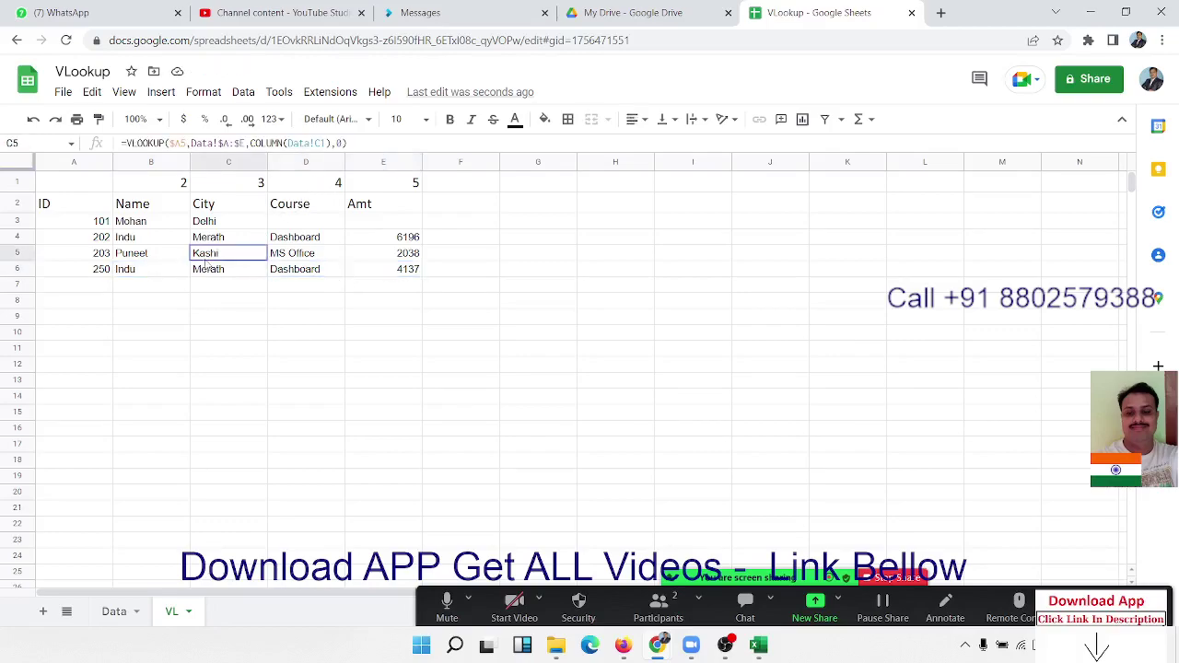
click(162, 272)
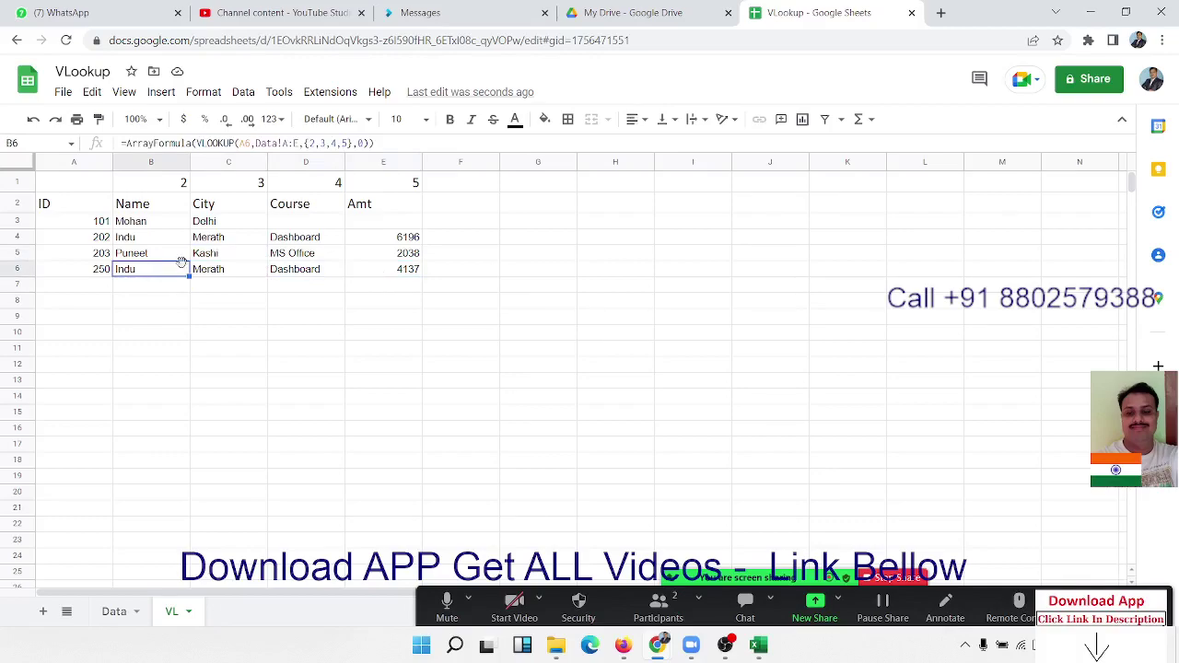
click(231, 272)
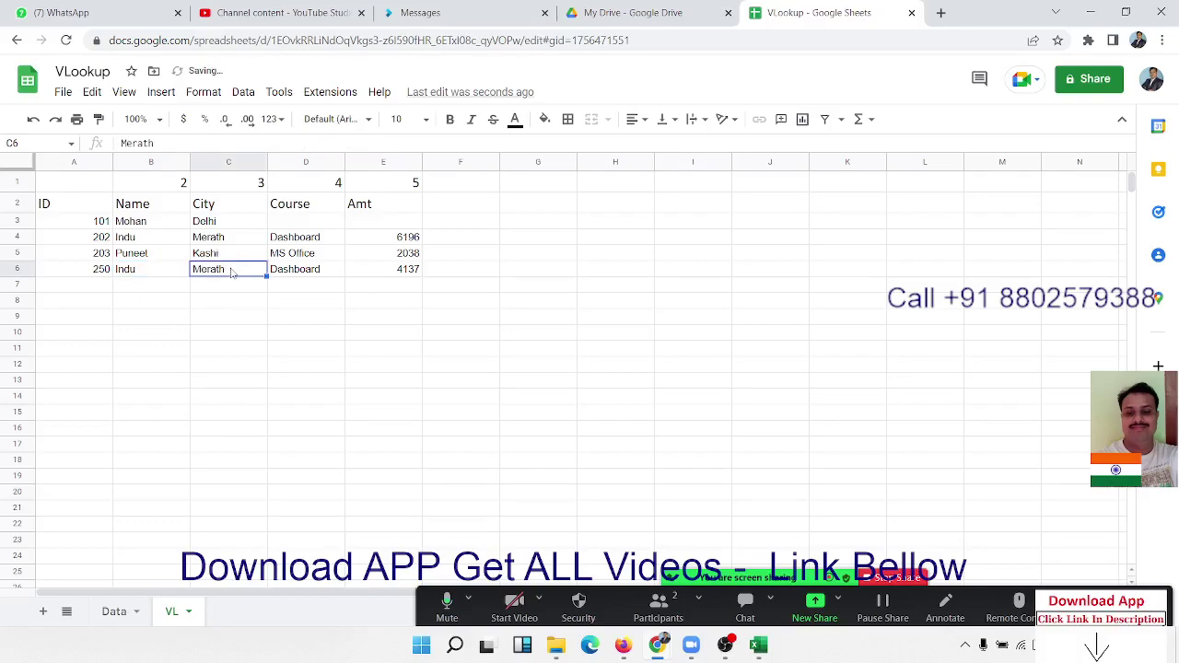
key(Left)
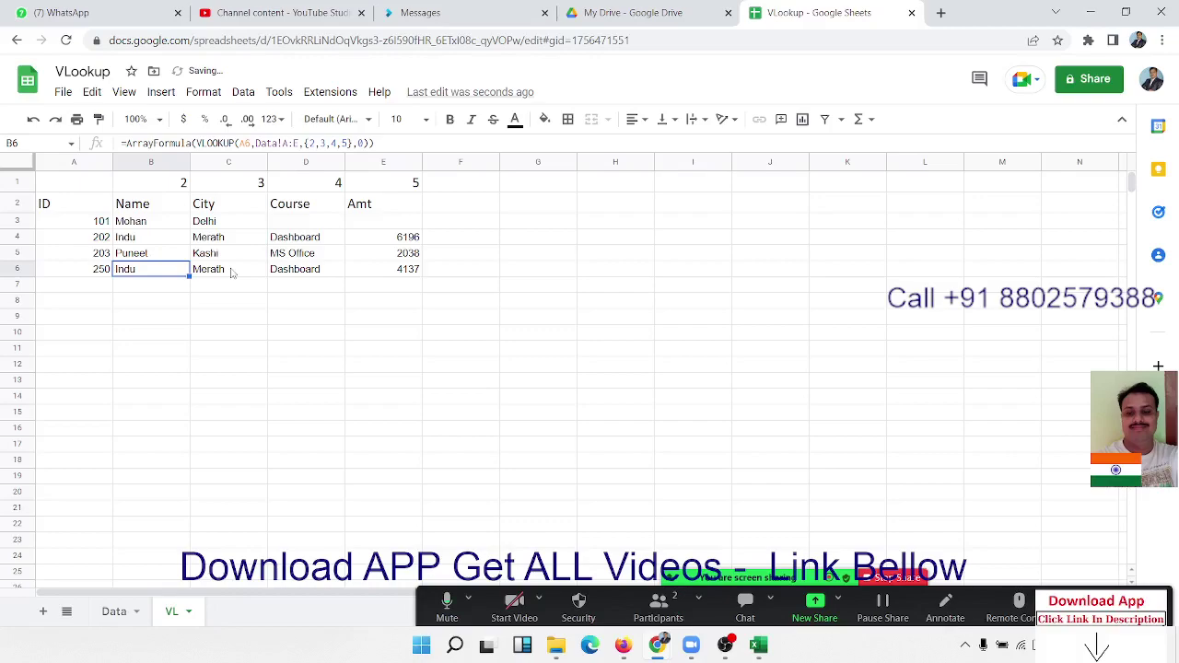
key(Right)
key(Right)
key(Right)
key(Right)
key(Left)
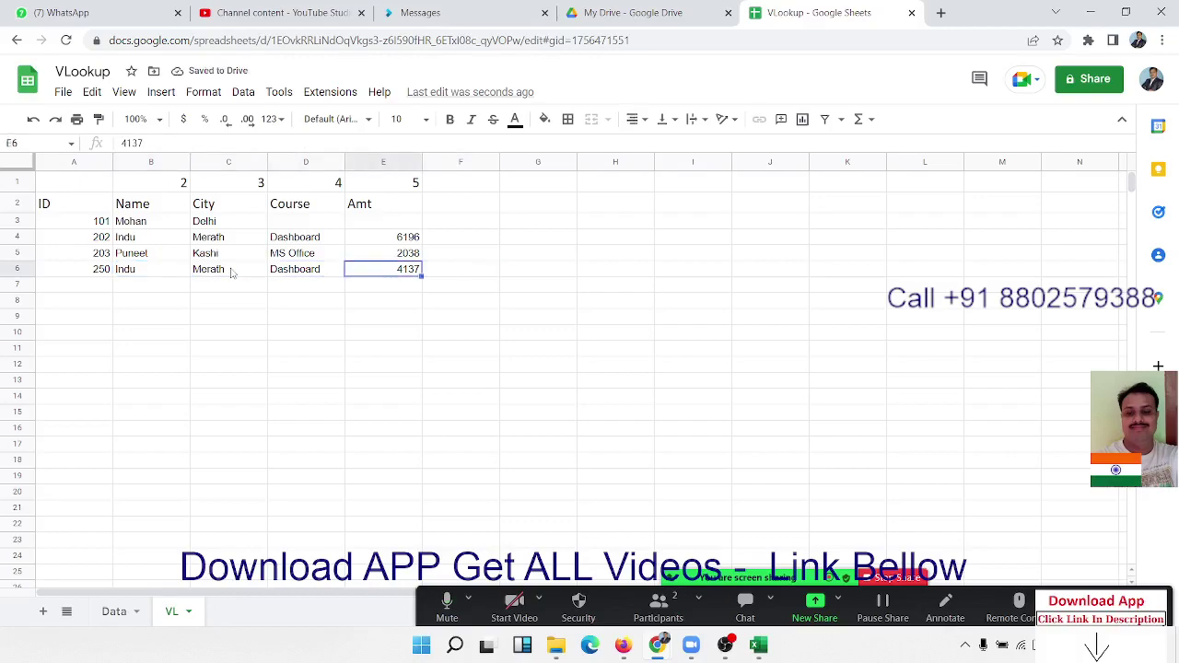
key(Left)
key(Left)
key(Left)
key(Right)
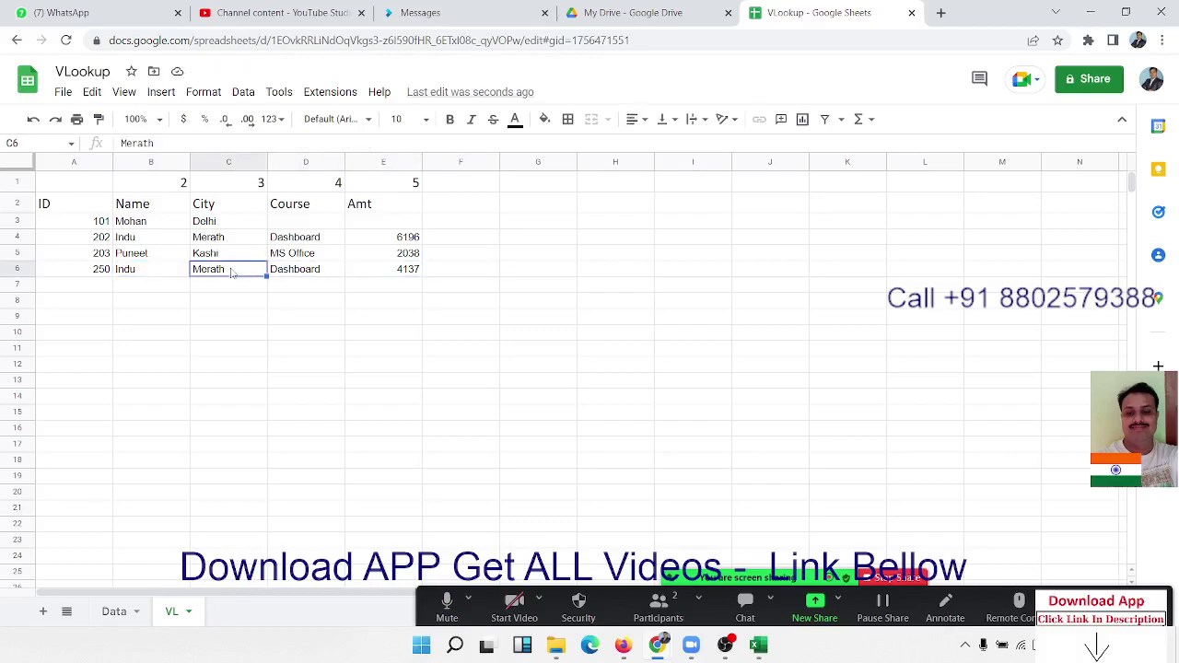
key(Right)
key(Right)
key(Right)
key(Right)
text(=)
key(Left)
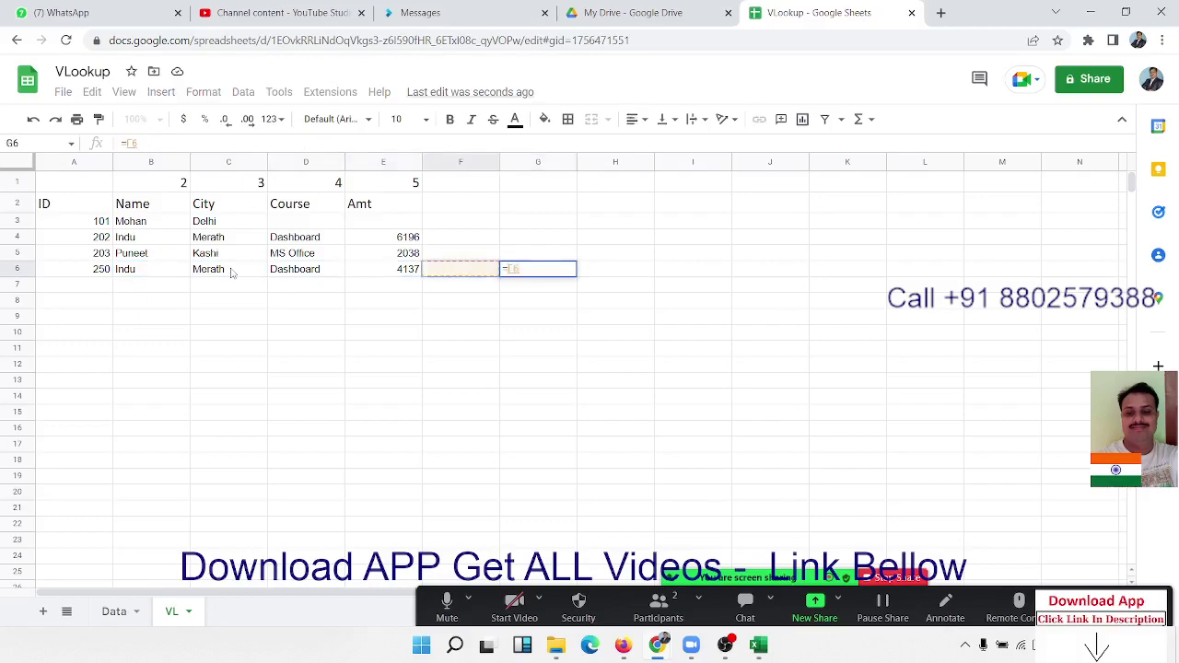
key(Left)
text(+20)
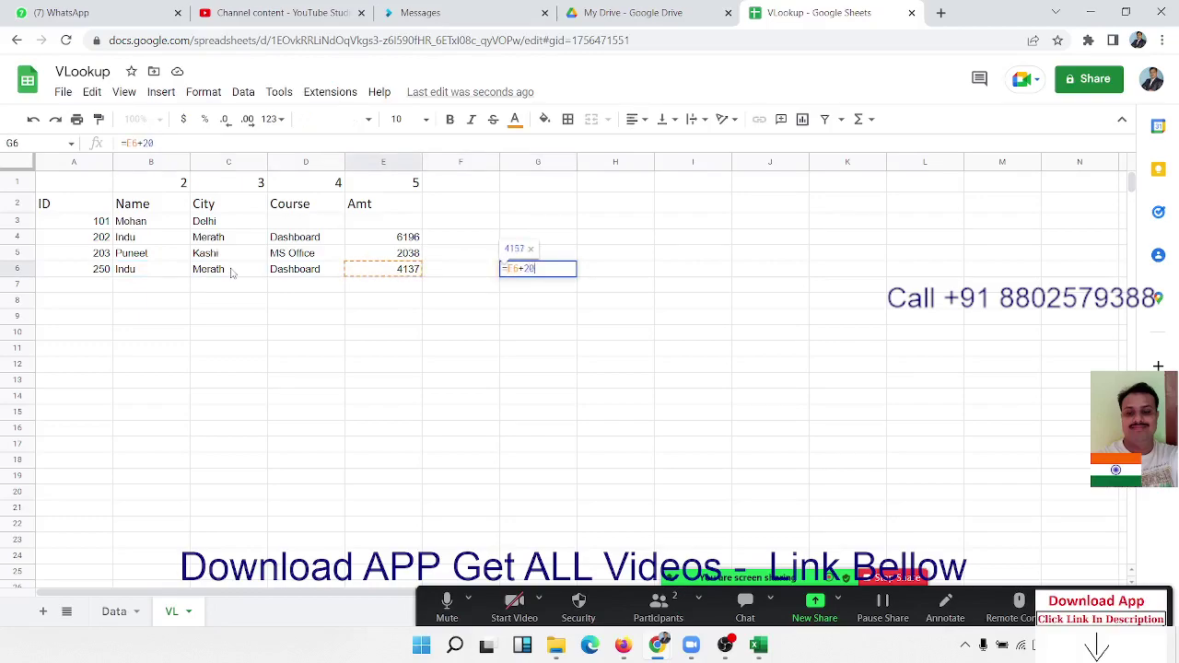
key(Return)
key(Up)
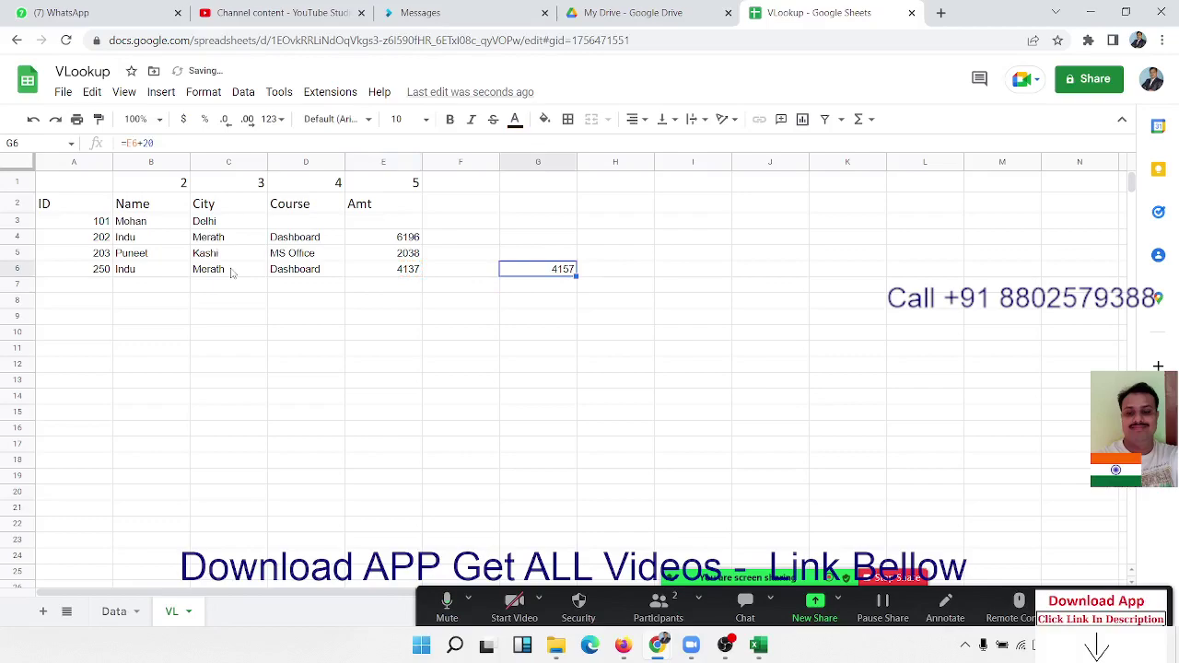
key(Delete)
key(Left)
key(Left)
key(Left)
key(Left)
key(Right)
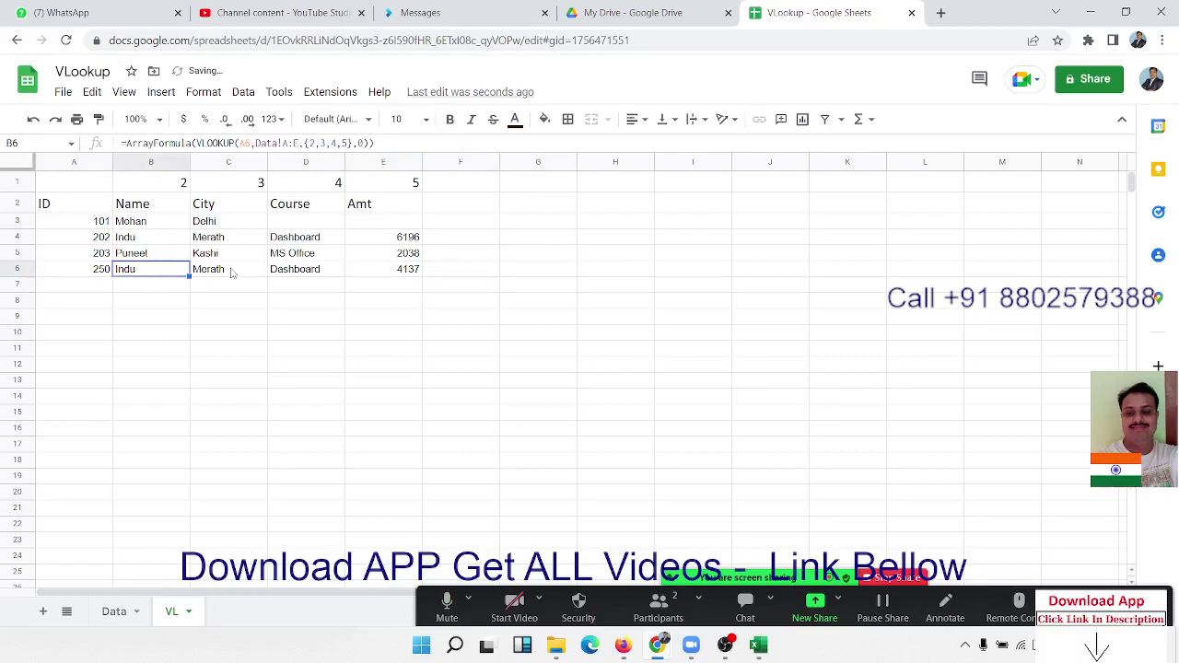
key(Up)
key(Up)
key(Up)
key(Up)
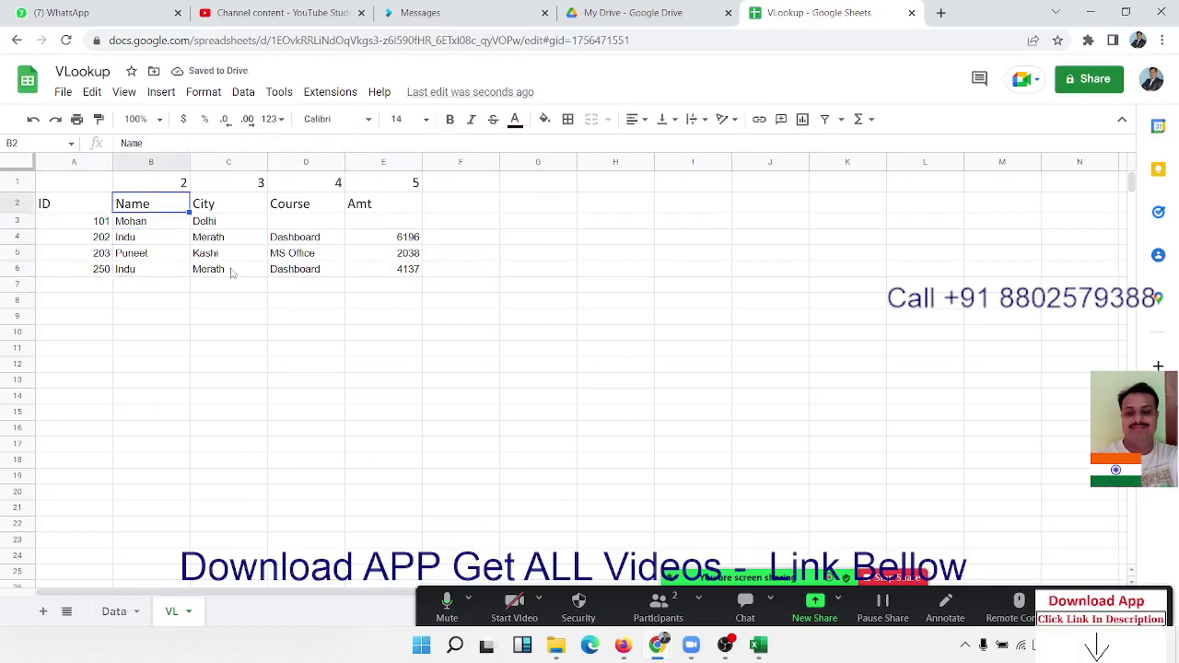
Step: Copy the Name, Course and Amt headers from row 2 into B10:D10
key(shift+Right)
key(shift+Right)
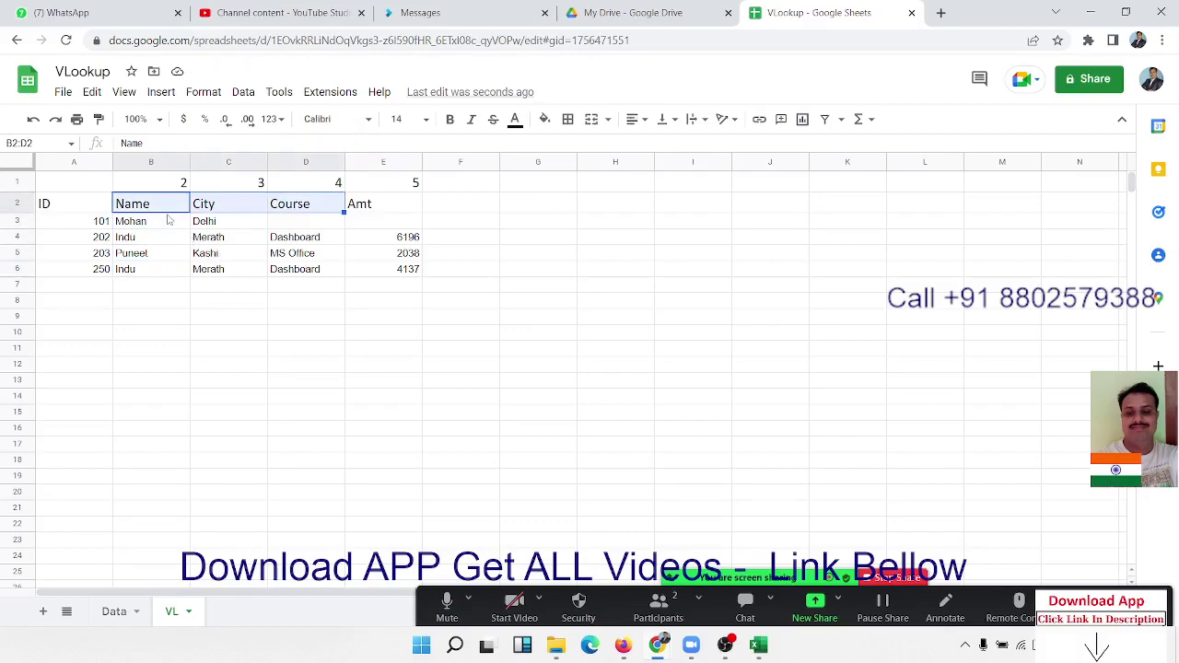
click(166, 208)
shift+click(253, 195)
ctrl+click(286, 205)
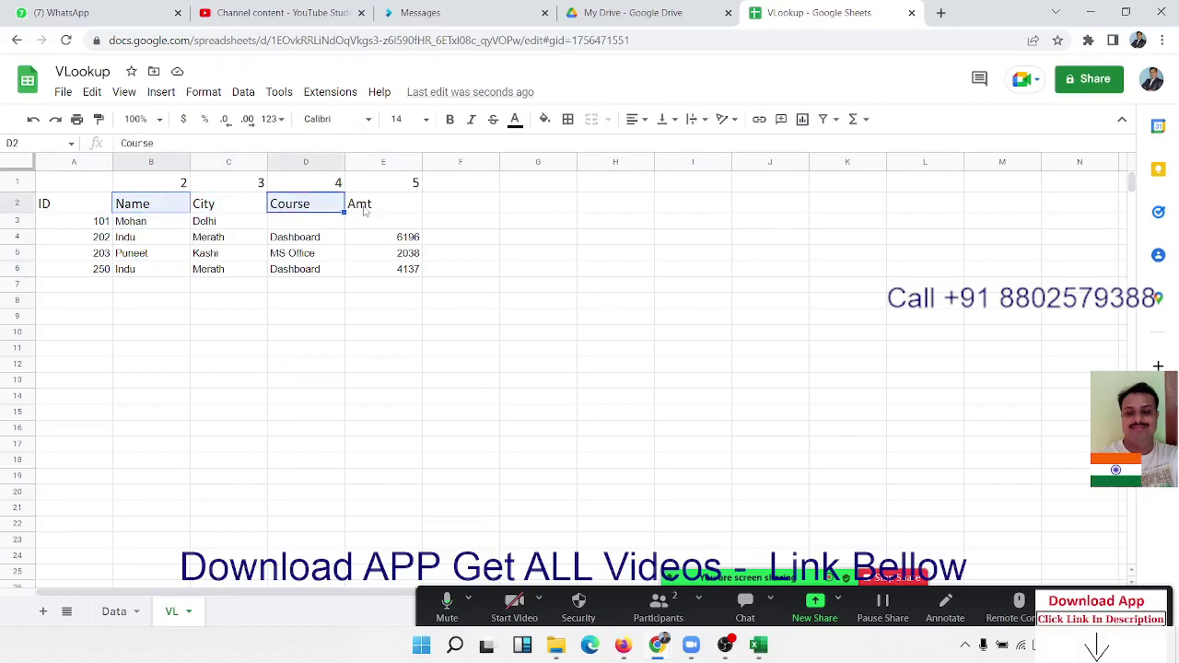
ctrl+shift+click(366, 211)
key(ctrl+c)
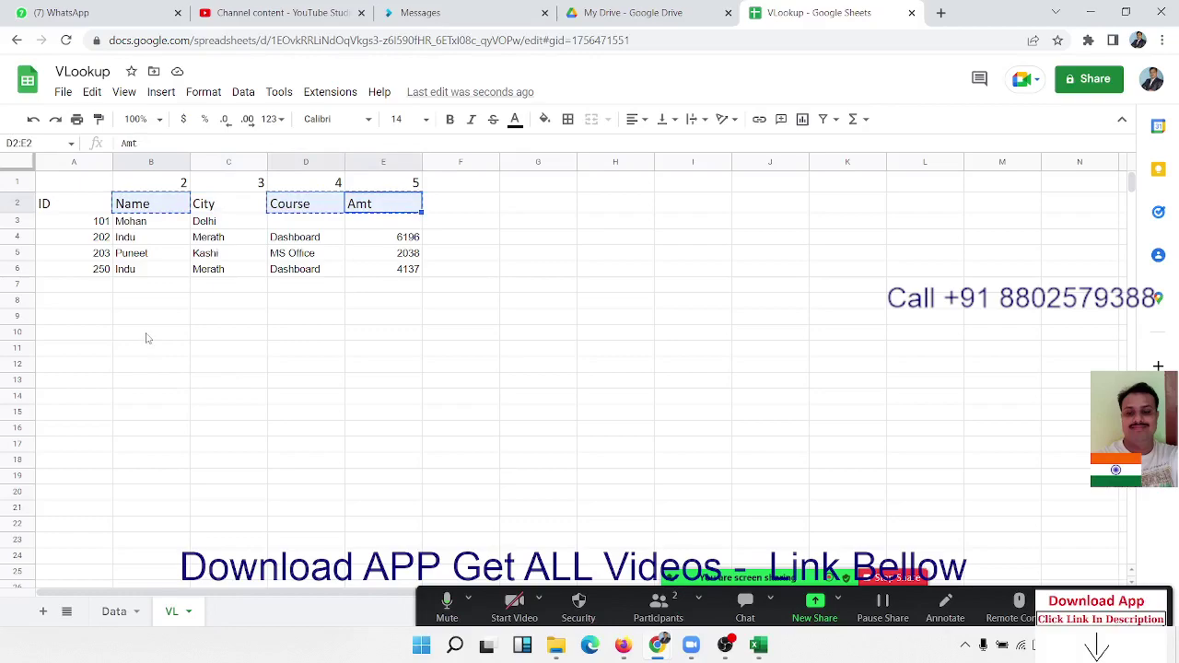
click(148, 337)
key(ctrl+v)
click(166, 376)
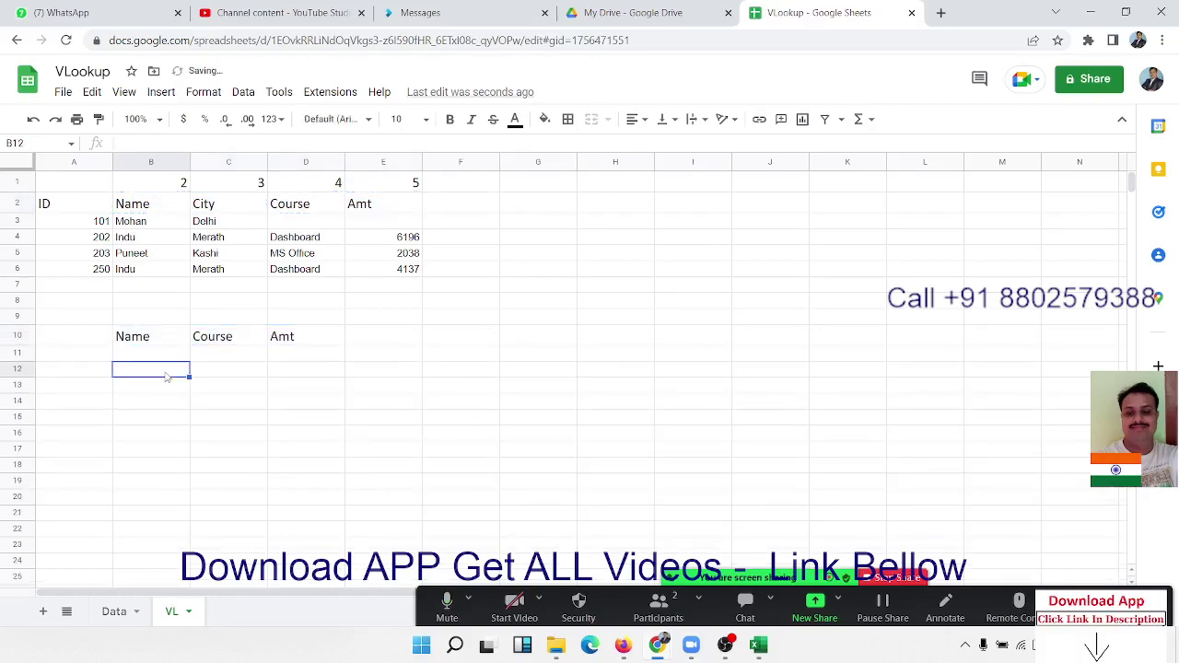
click(222, 338)
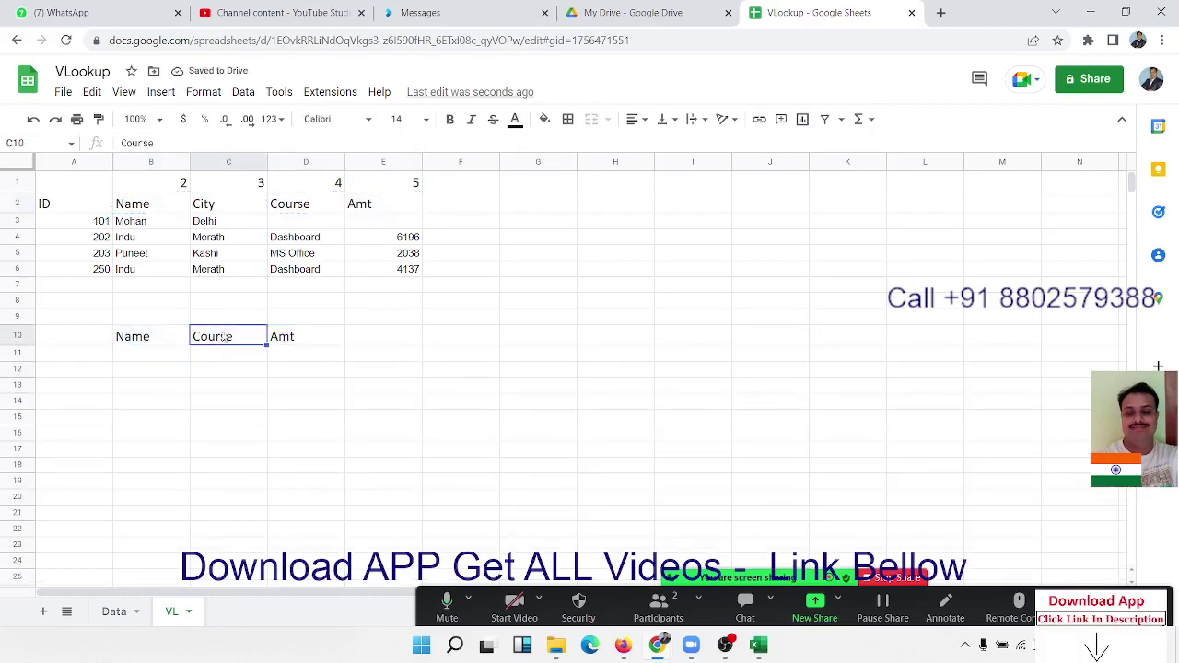
click(291, 340)
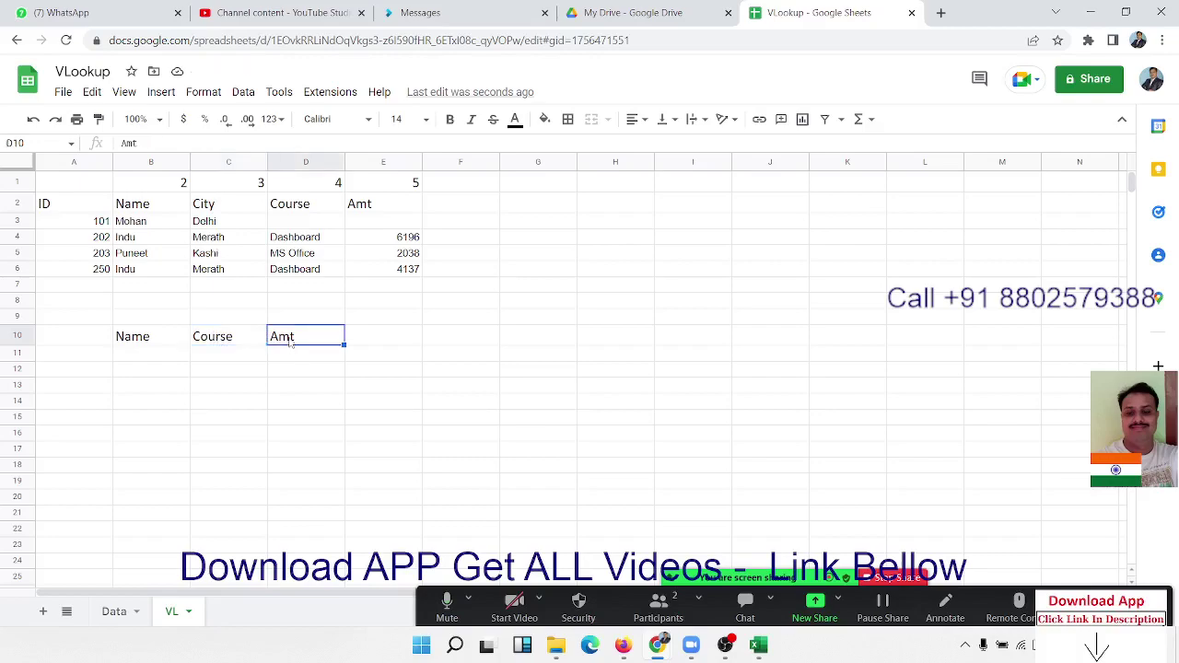
Step: Label A10 'id' and enter lookup ID 251 in A11
click(85, 340)
text(id)
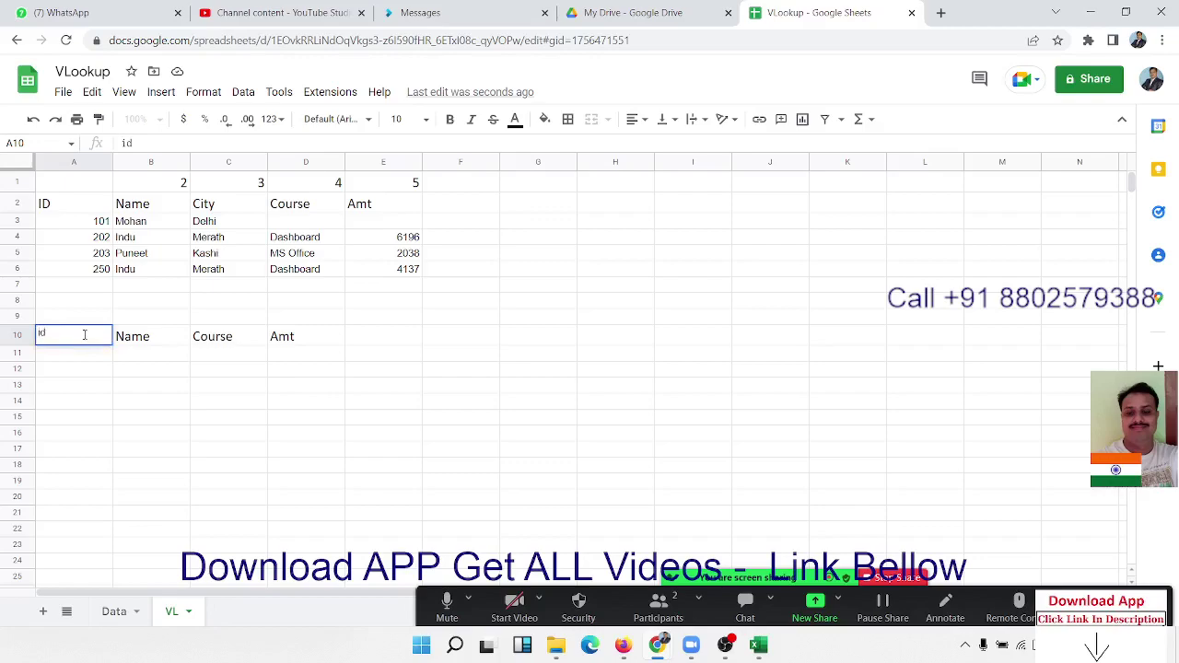
key(Return)
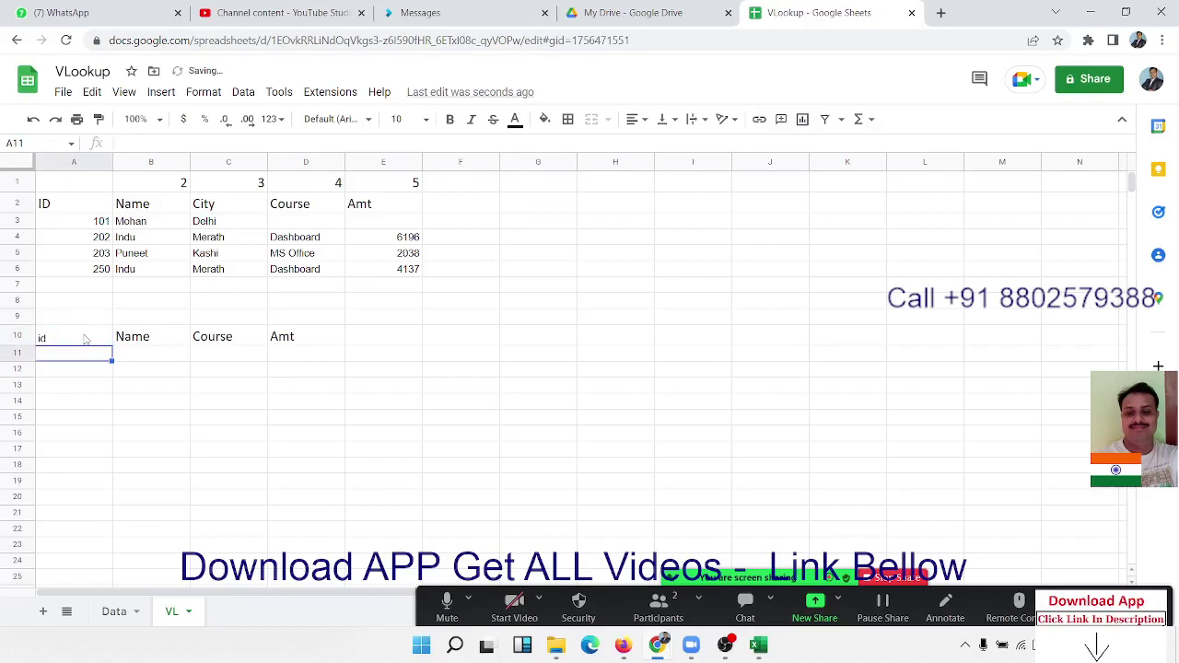
text(251)
key(Return)
key(Up)
key(Up)
key(Up)
key(Up)
key(Right)
Step: Enter =MATCH(B10,Data!1:1,0) in B8, returning 2 for the Name header
text(=m)
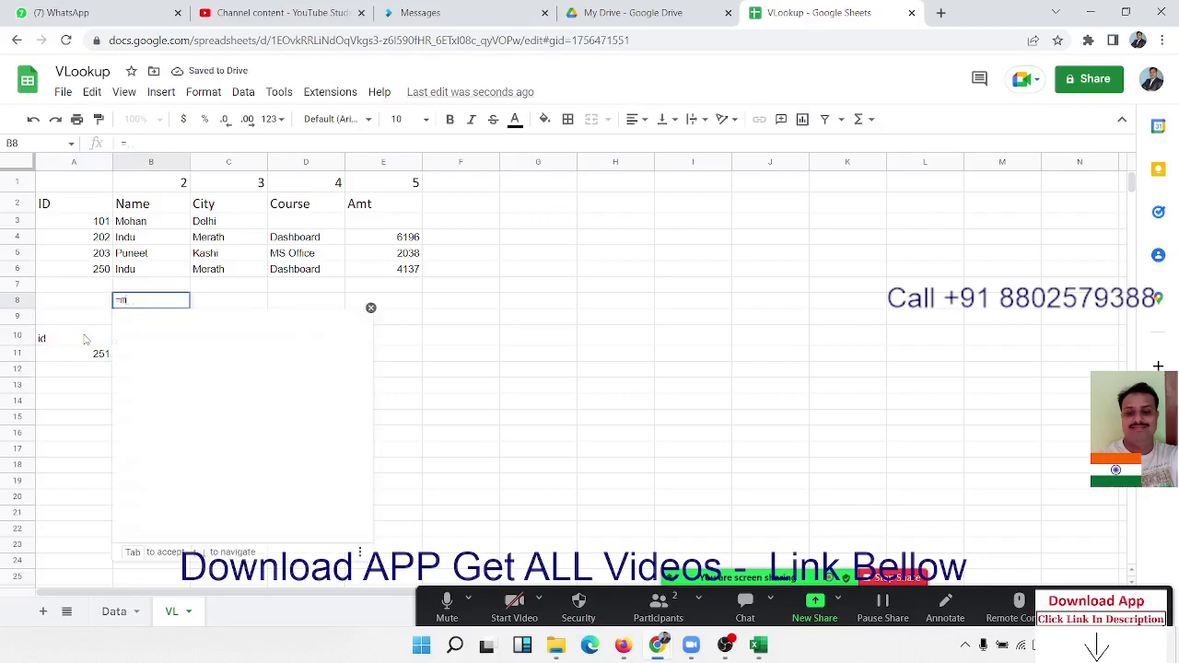
text(at)
key(Tab)
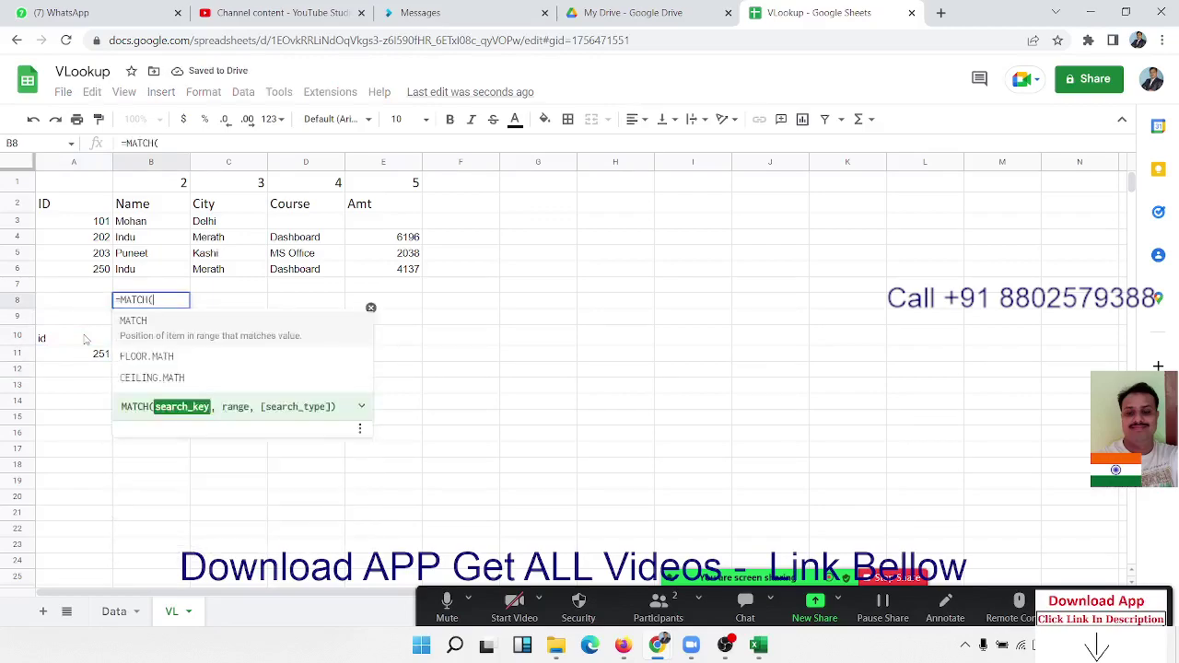
key(Down)
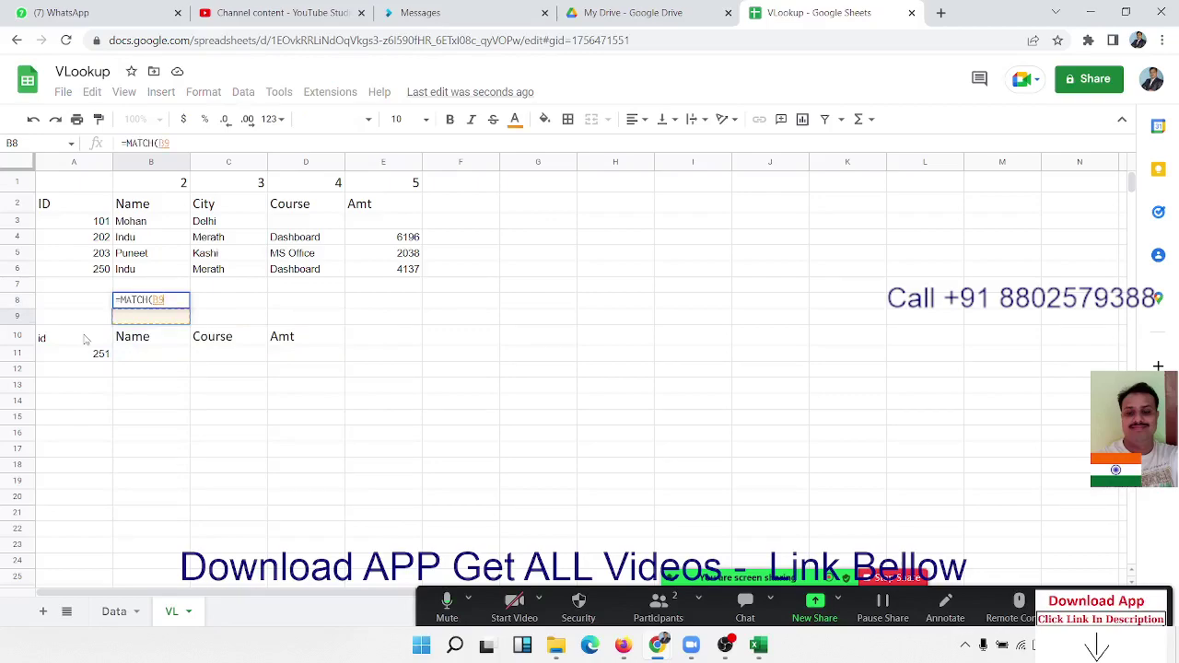
key(Down)
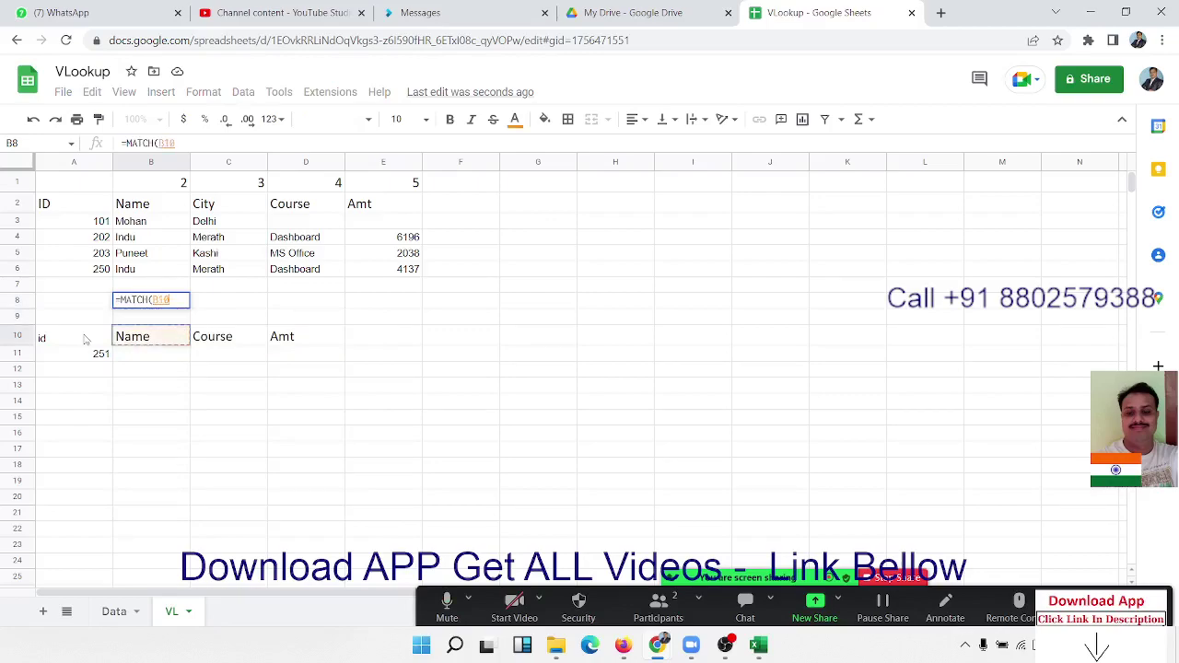
text(,)
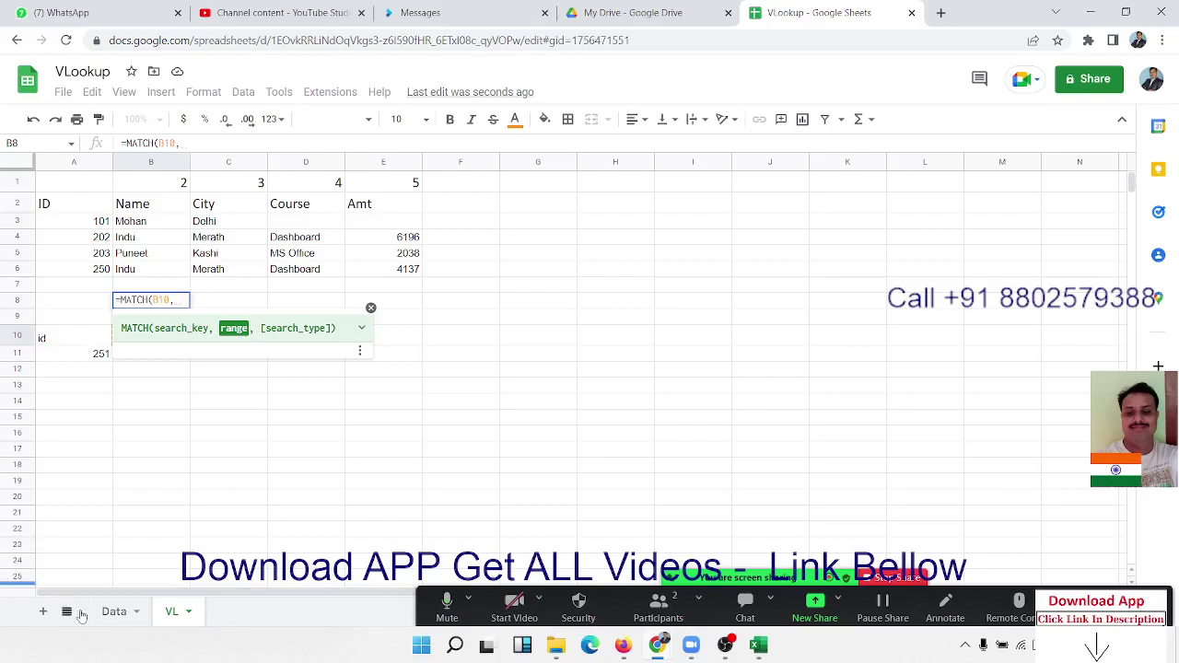
click(109, 615)
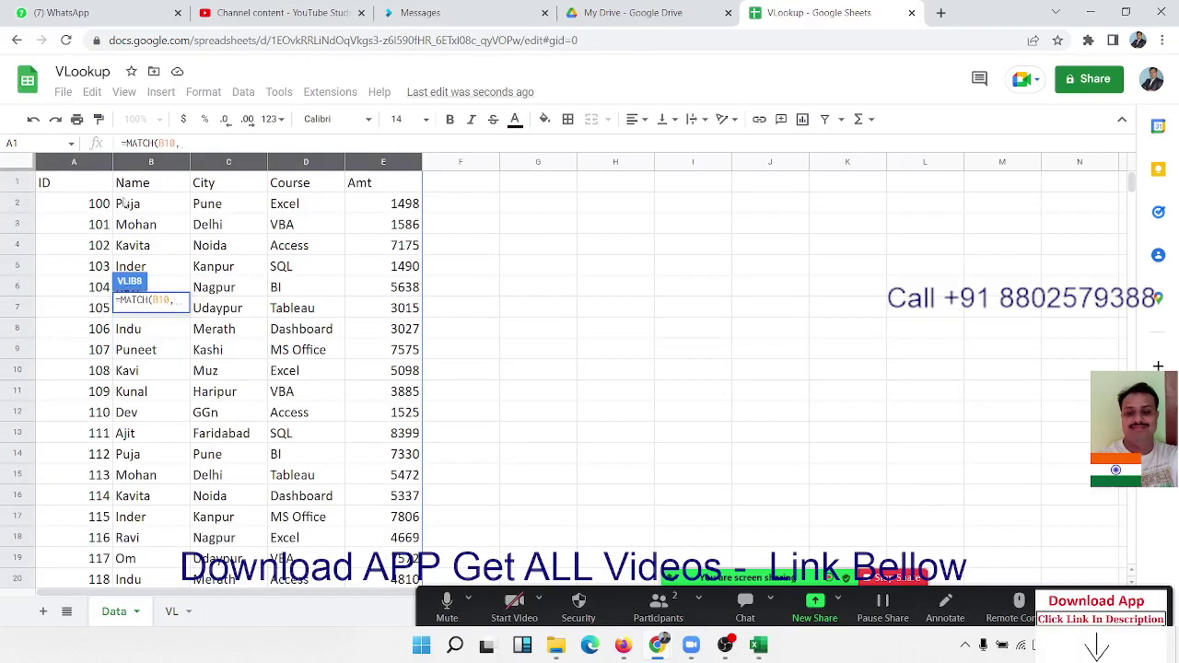
click(16, 182)
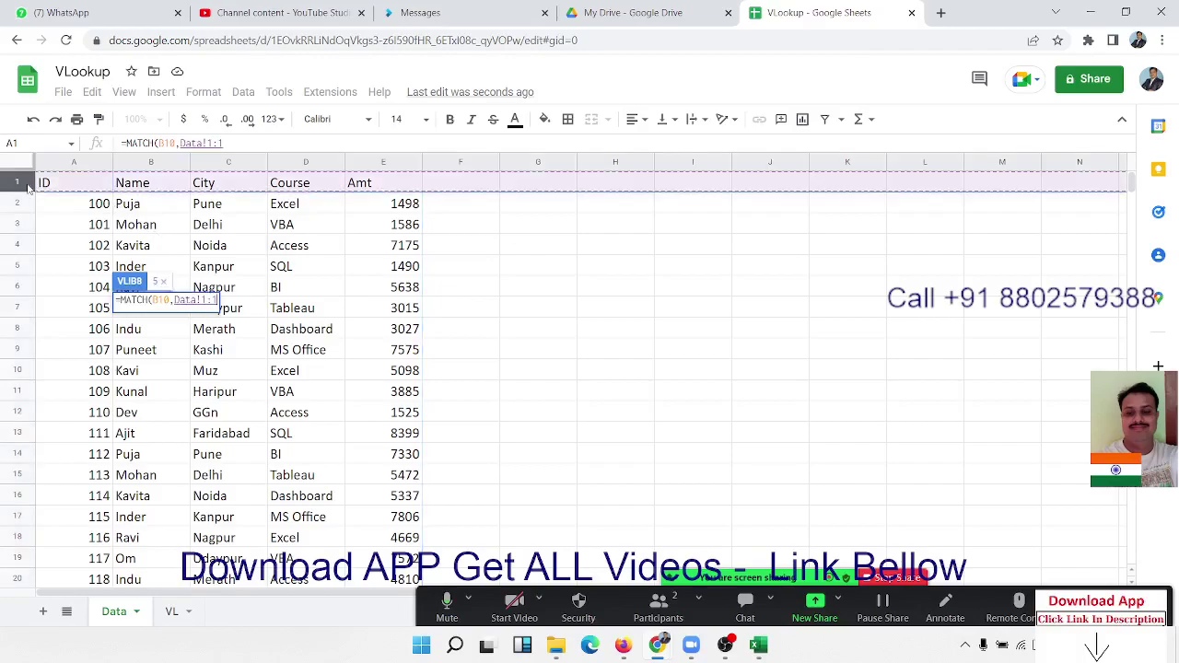
text(,0)
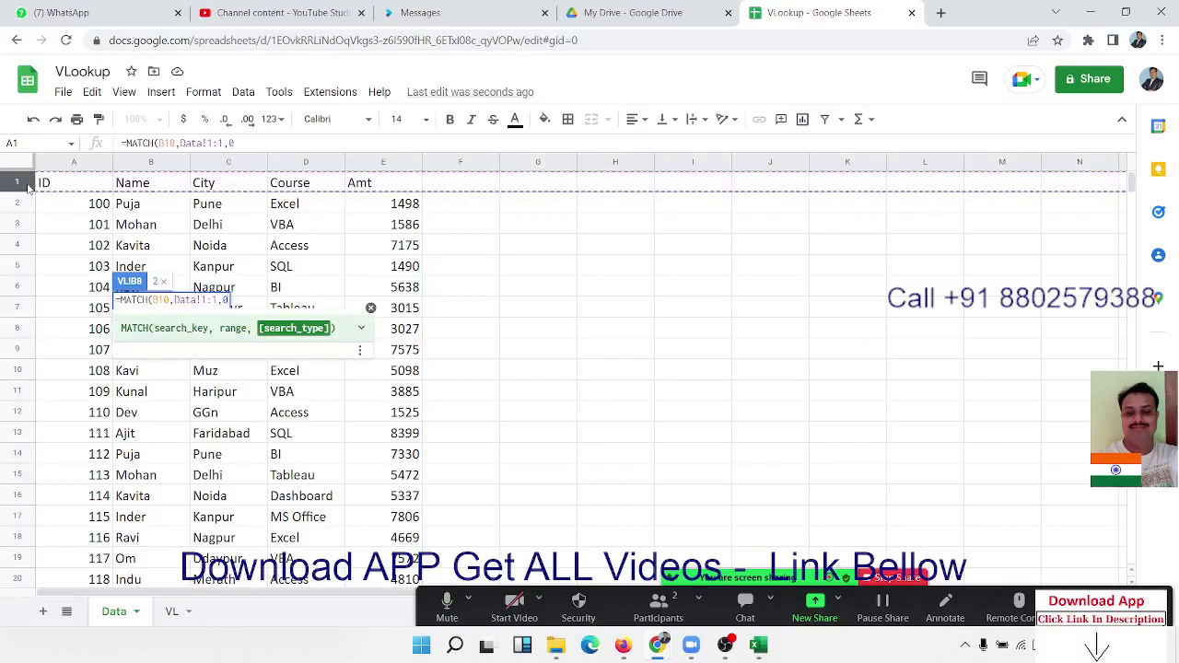
key(Return)
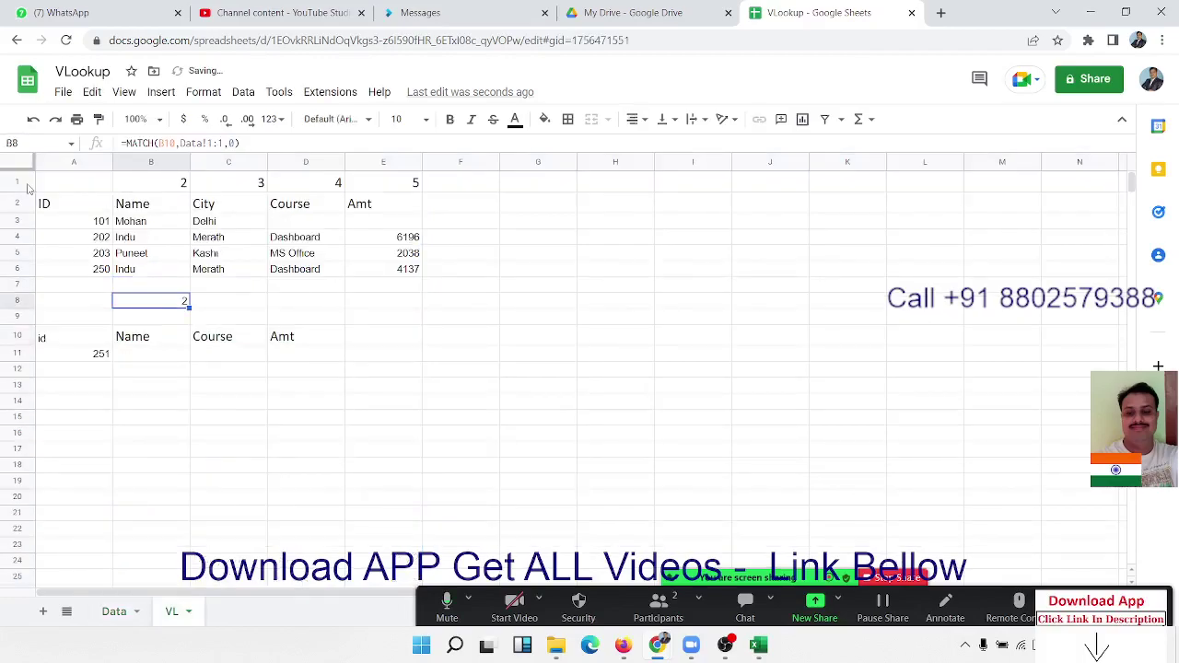
key(Down)
key(Down)
Step: Change the B10 header from Name to City
key(Up)
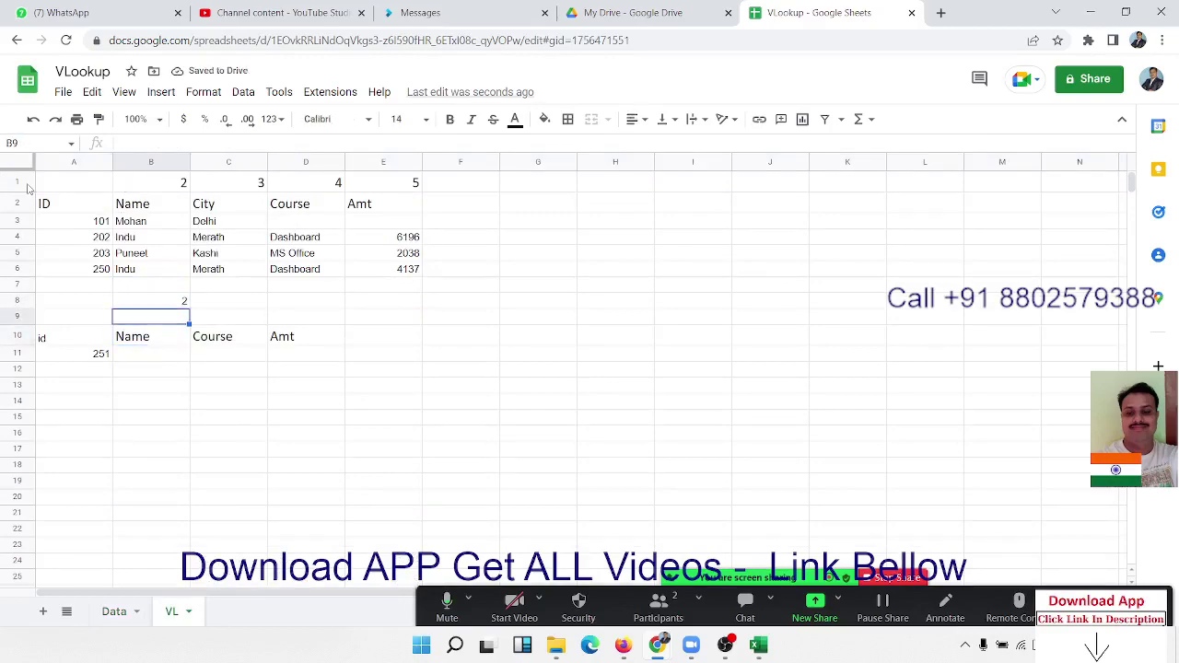
key(Up)
key(Up)
key(Down)
key(Down)
key(Down)
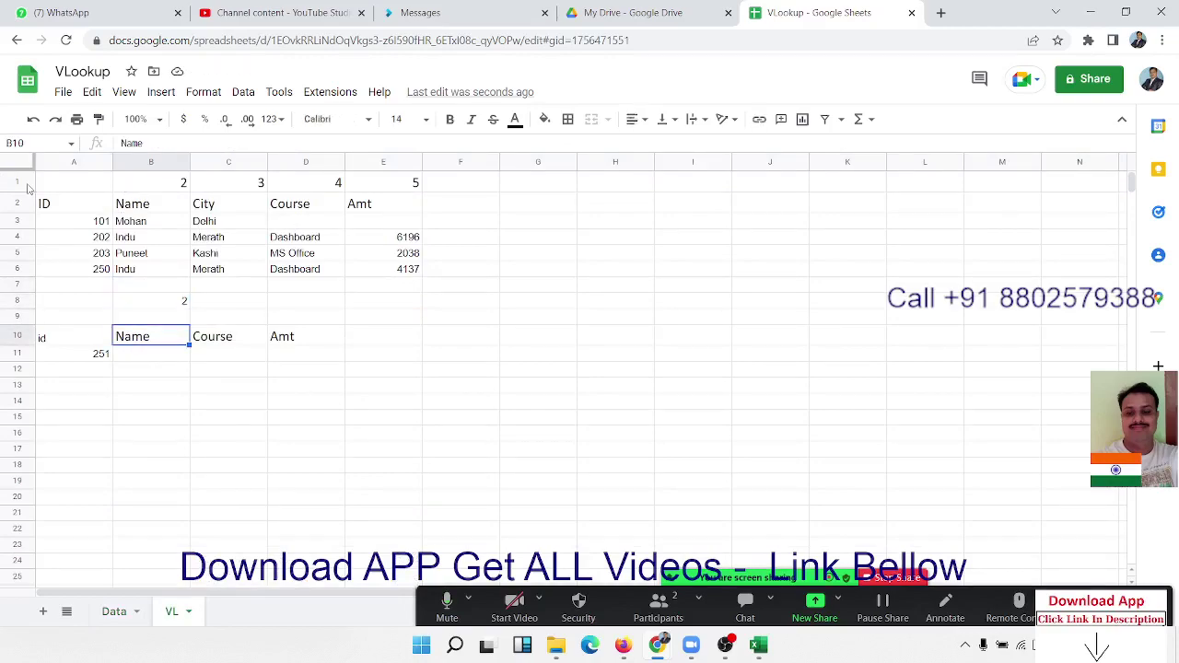
text(City)
key(Return)
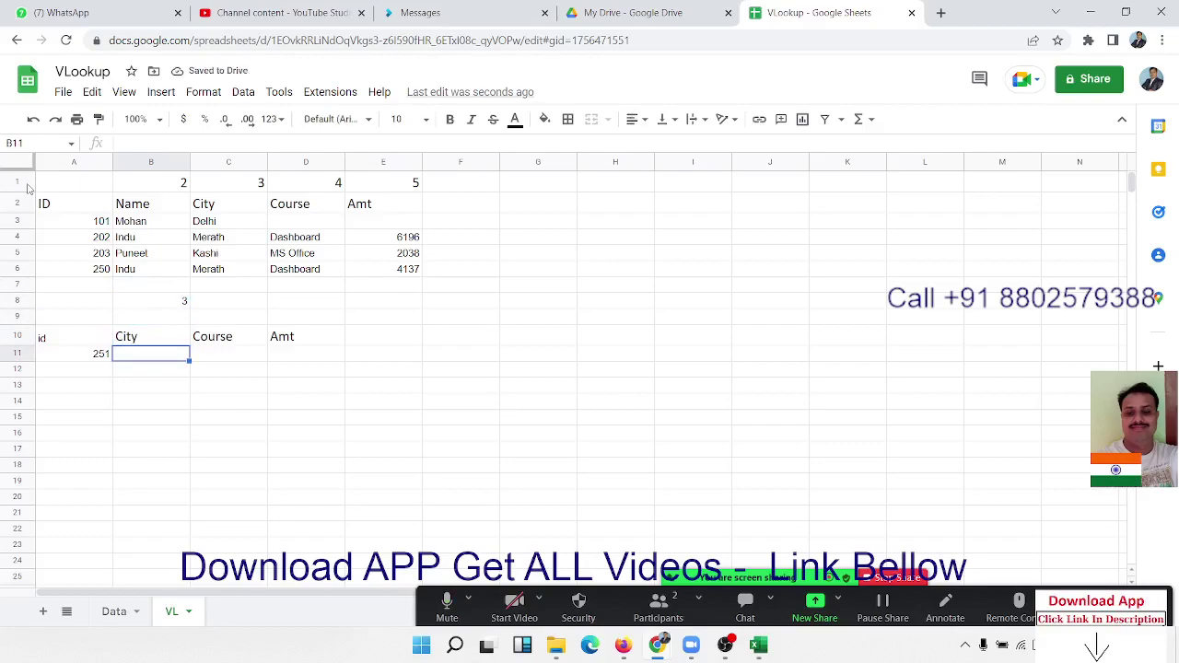
Step: Enter =VLOOKUP(A11,Data!A:E,2,0) in B11, returning Puneet for ID 251
text(=VLOOKUP()
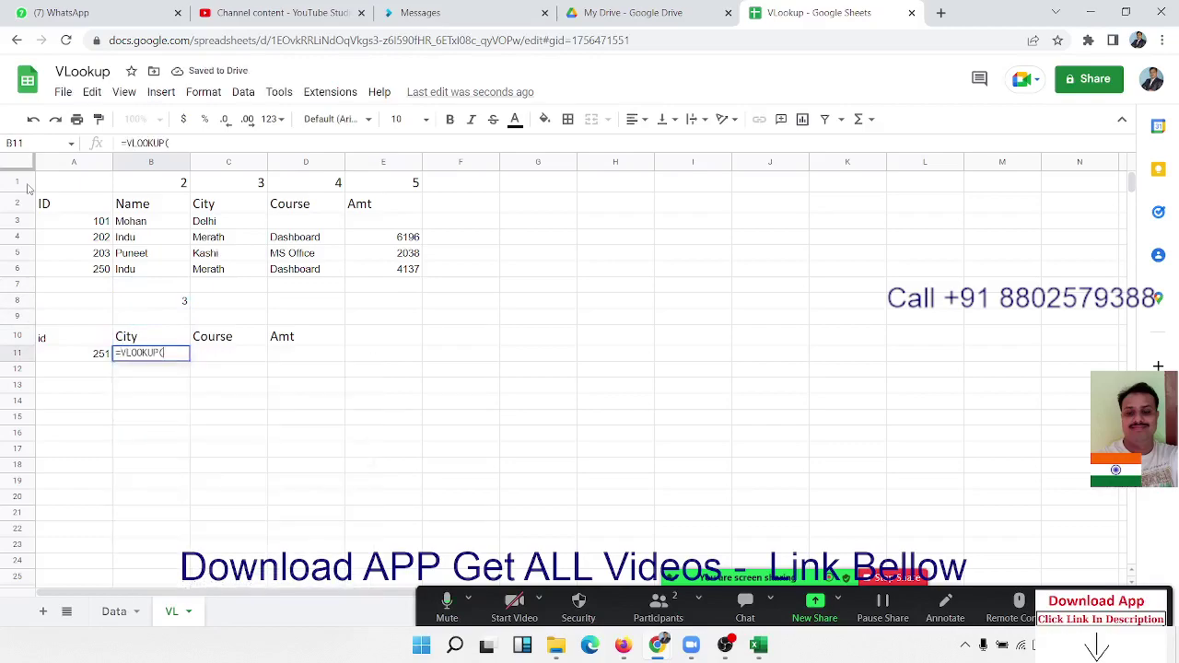
text(A11,)
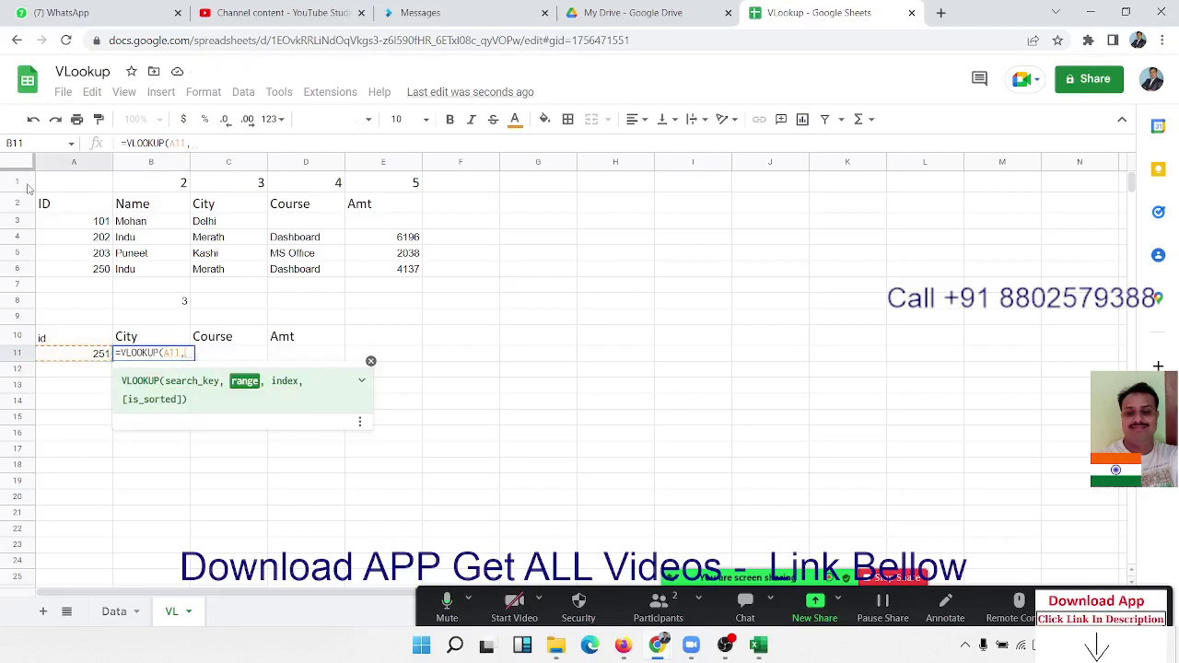
click(113, 611)
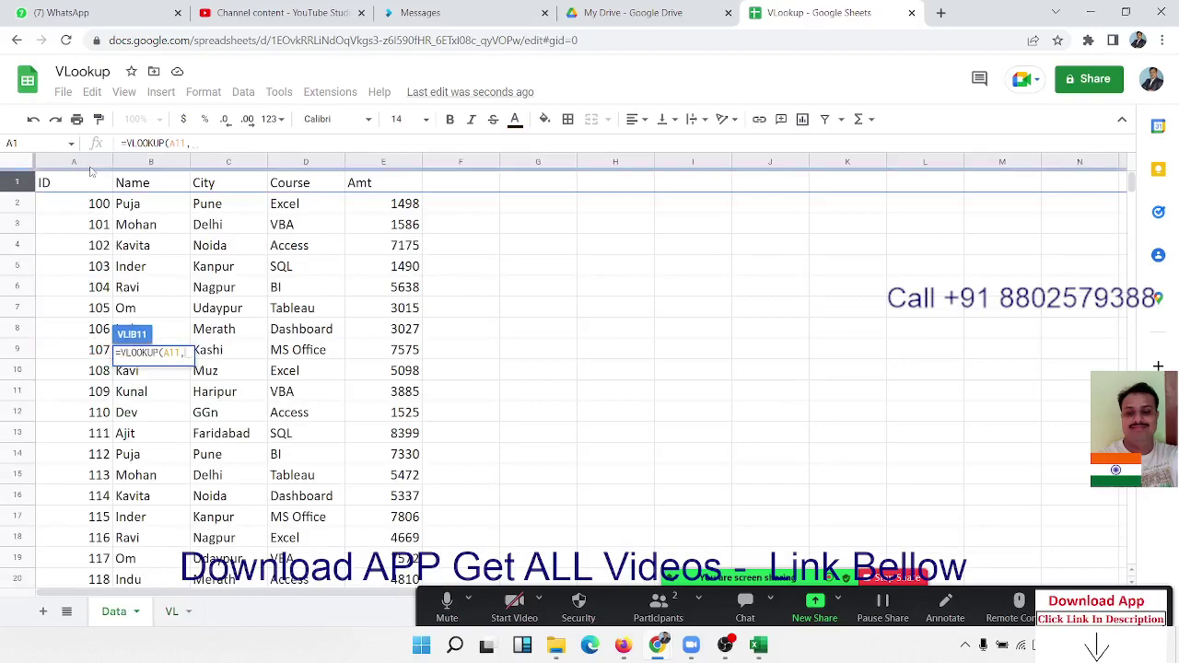
drag(88, 164, 383, 162)
text(,2)
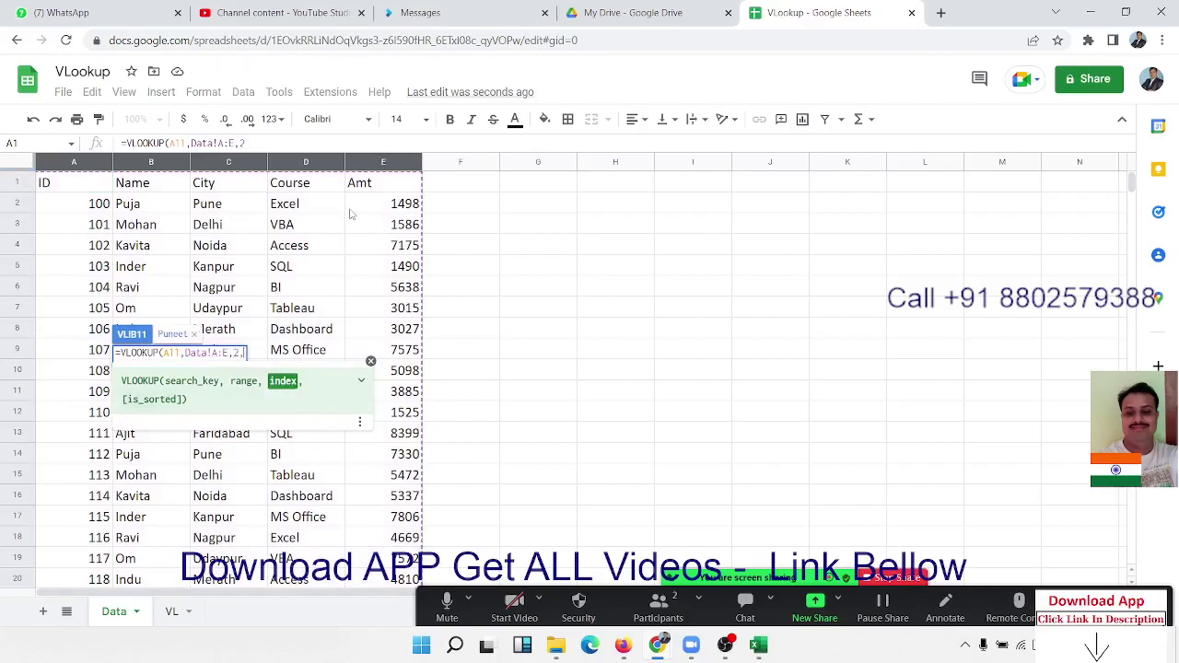
text(,0)
key(Return)
key(Up)
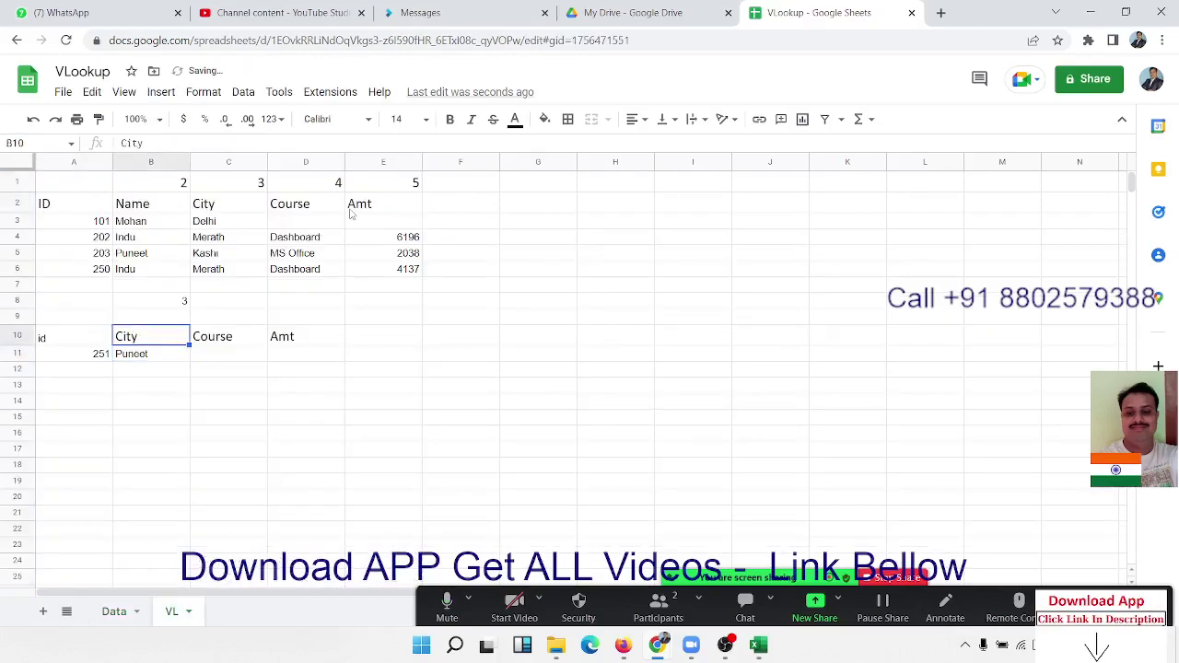
key(Up)
key(Up)
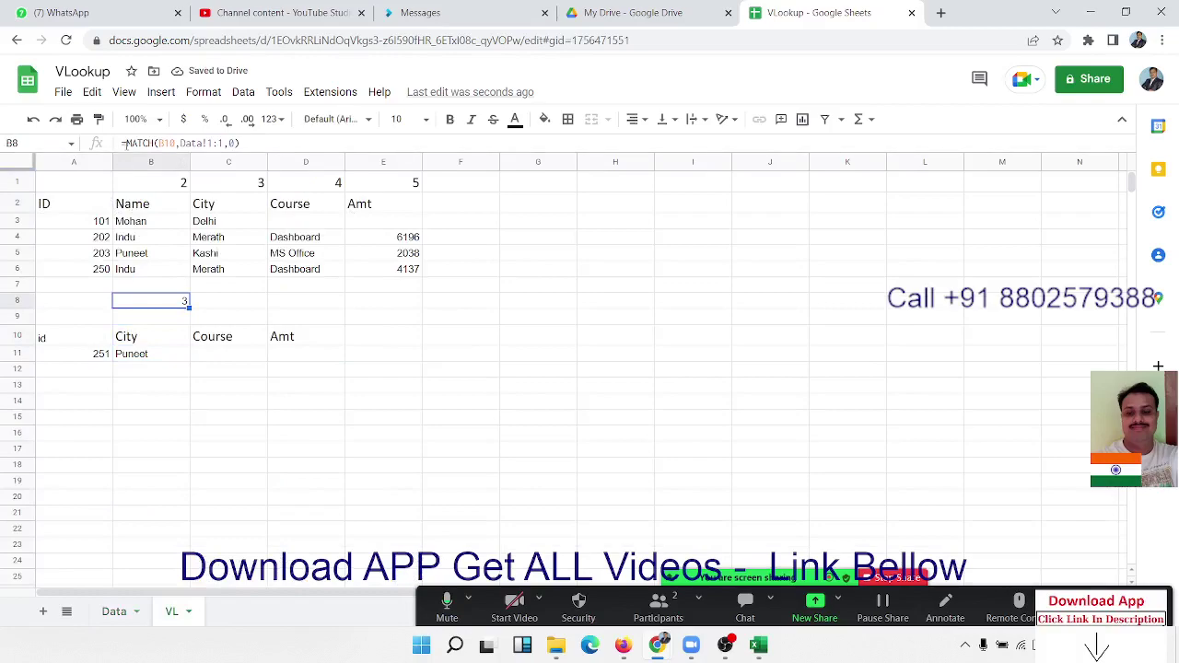
drag(126, 143, 240, 143)
key(ctrl+c)
key(Escape)
double_click(155, 358)
double_click(238, 353)
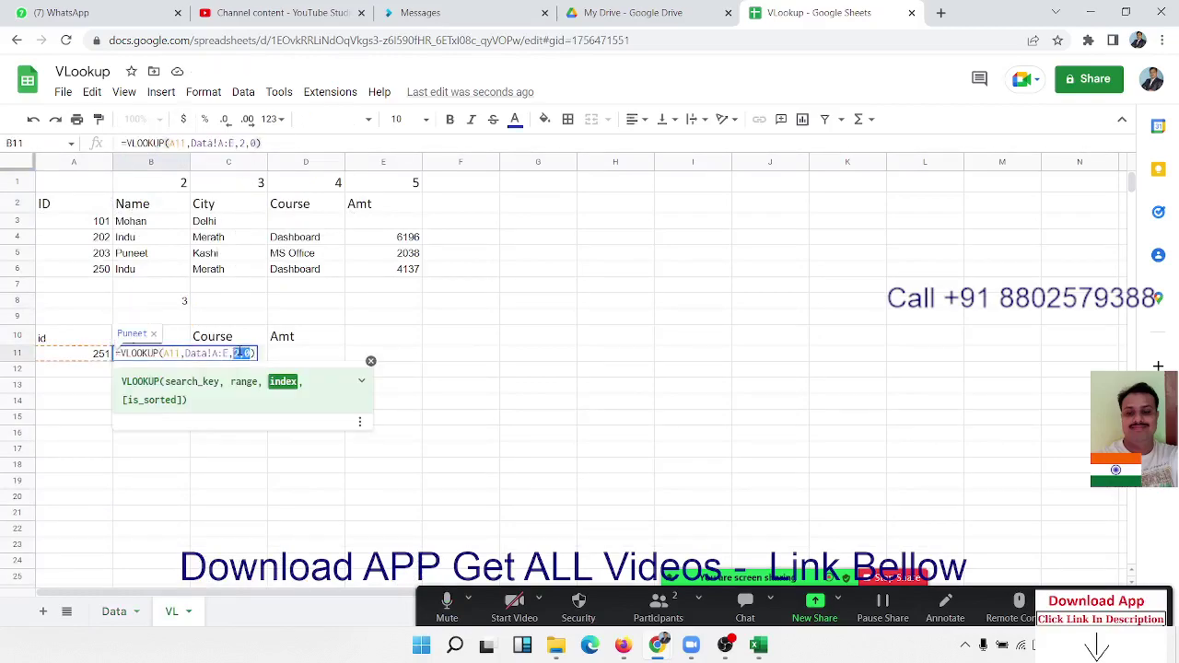
key(ctrl+v)
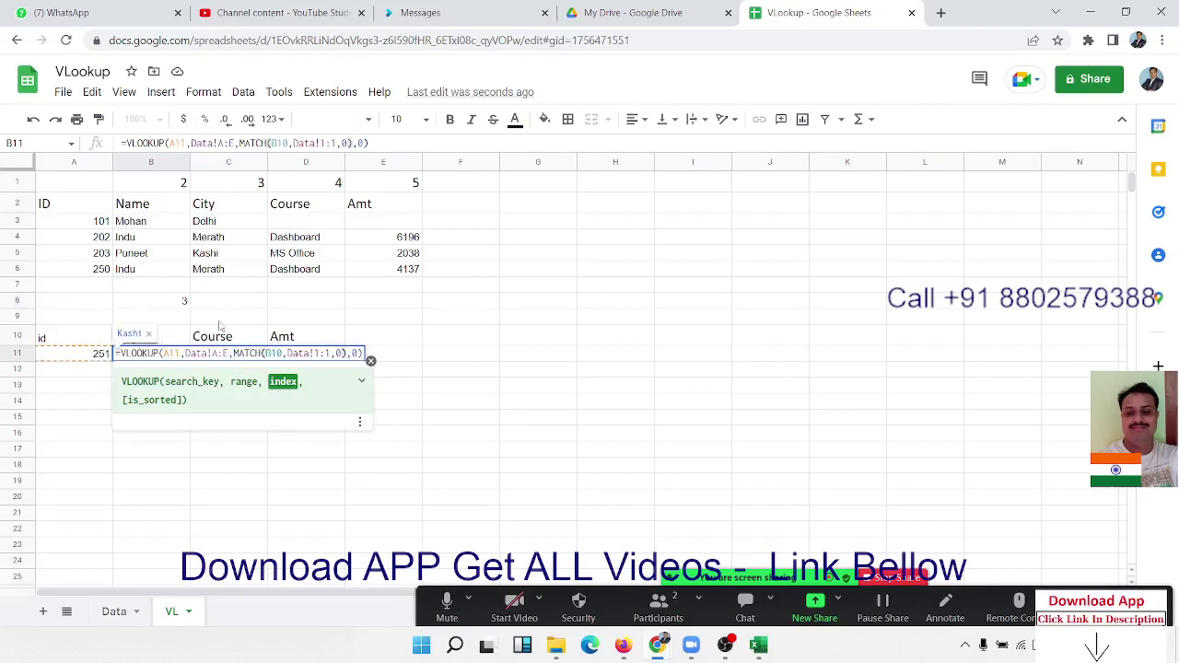
click(167, 353)
text($)
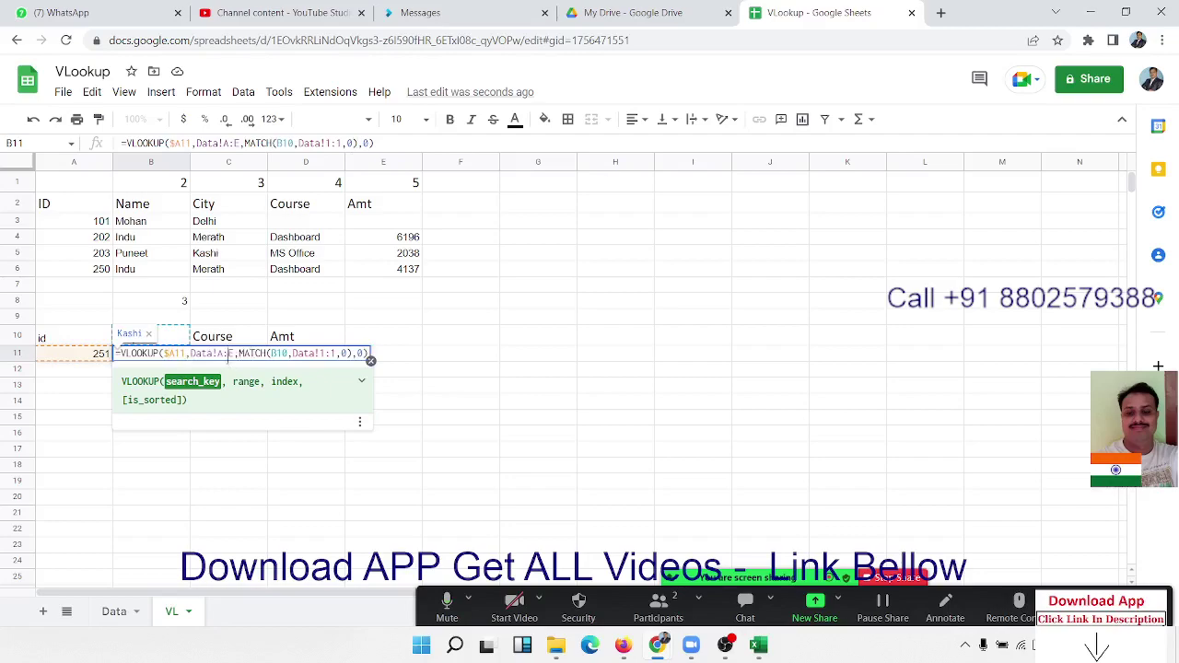
click(229, 354)
key(F4)
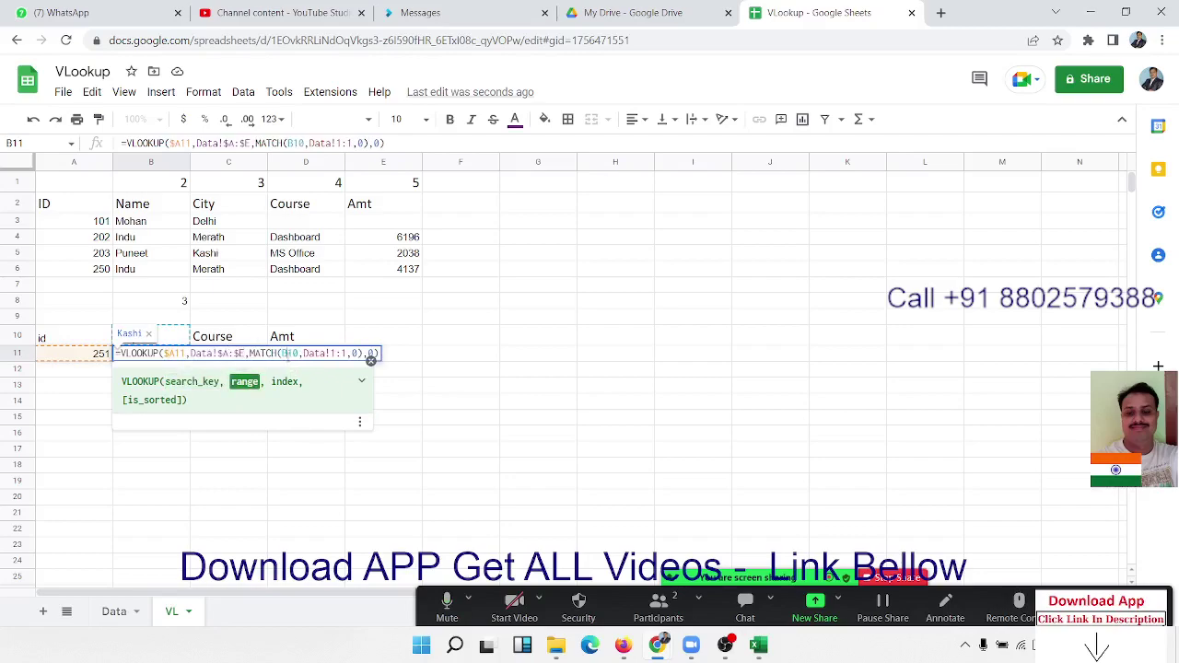
click(288, 354)
text($)
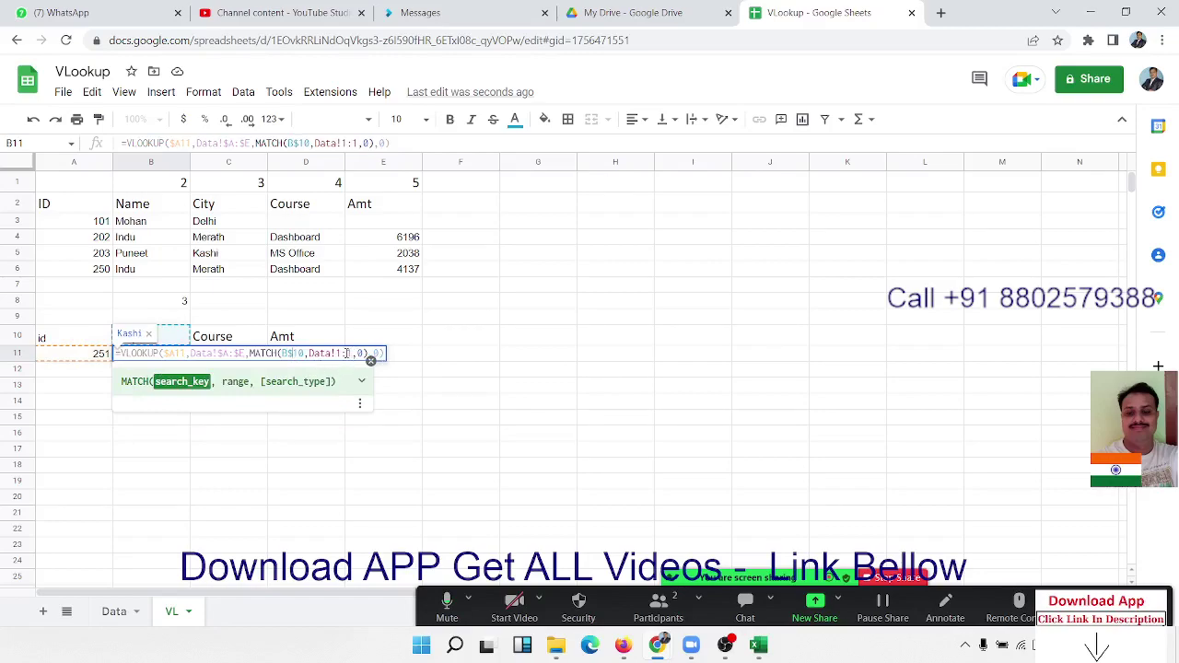
click(346, 354)
key(F4)
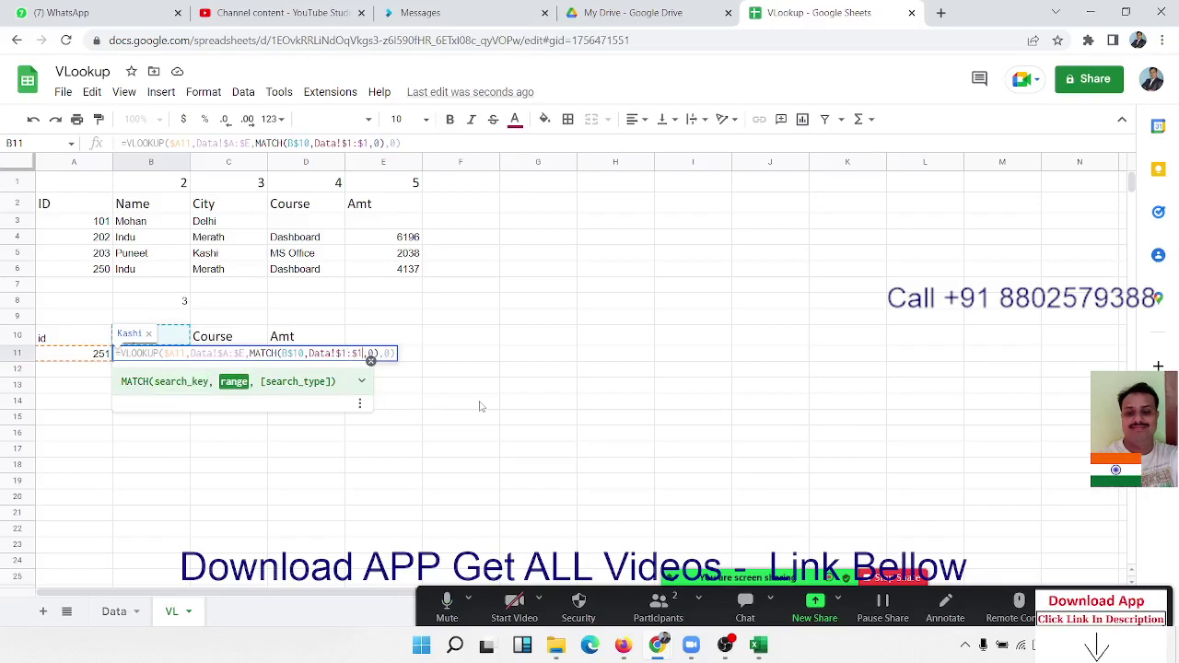
key(Return)
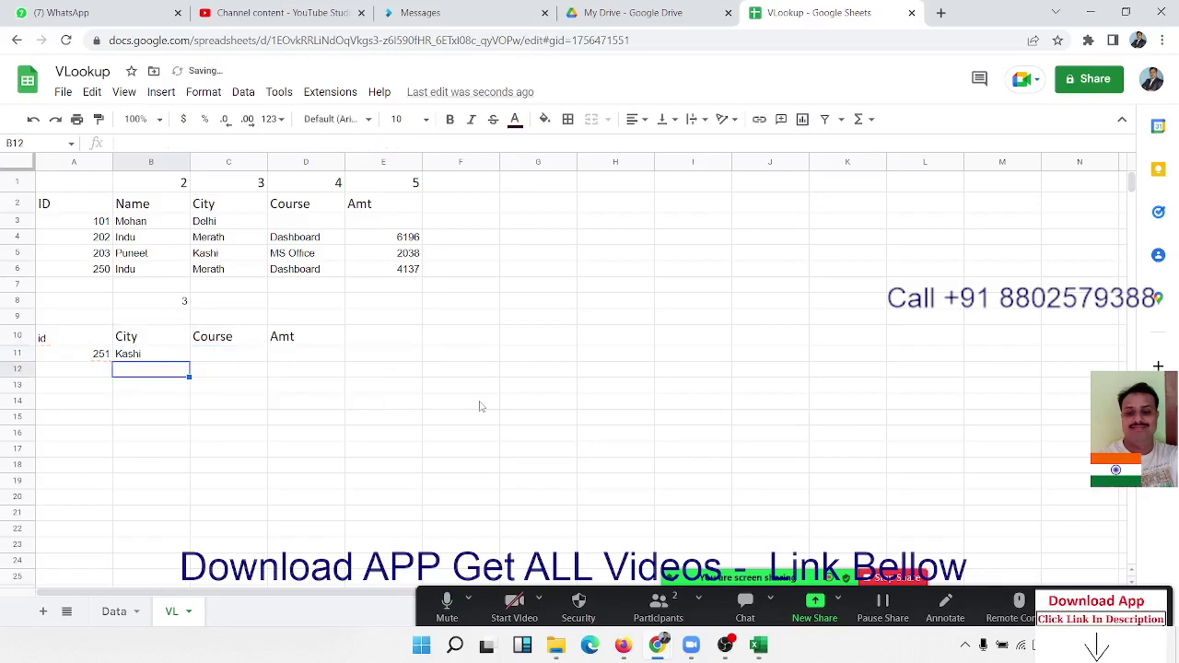
click(165, 357)
key(F2)
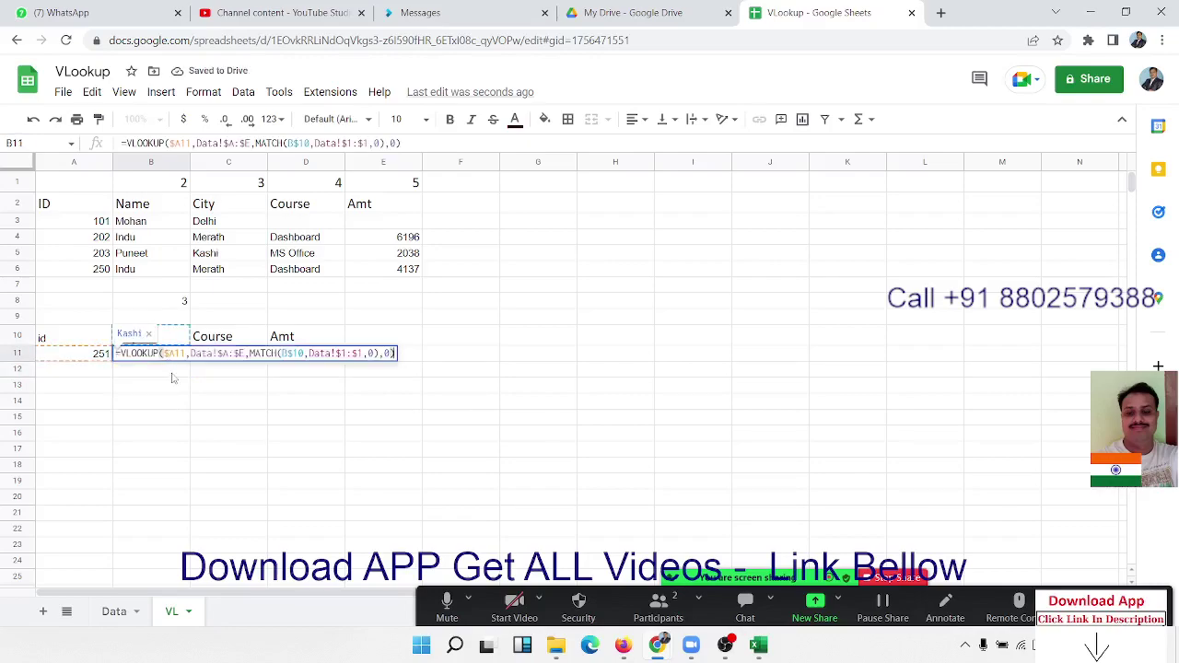
key(Escape)
key(ctrl+z)
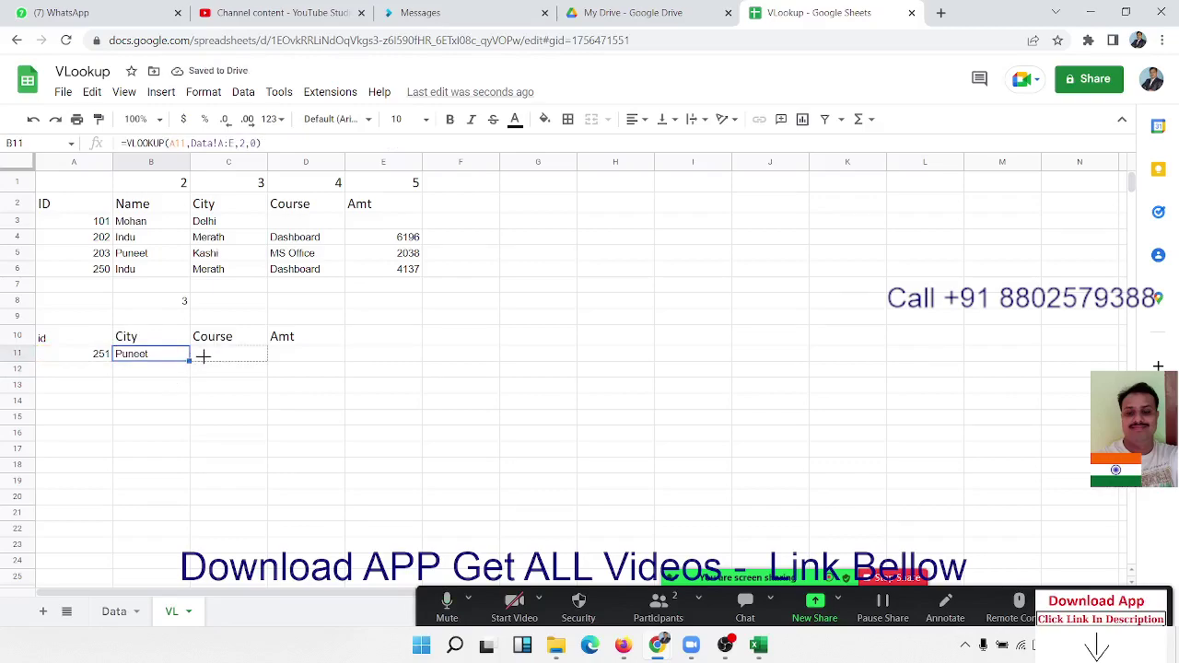
Step: Copy B11's lookup across C11:D11 and inspect the shifted formulas showing #N/A
drag(188, 361, 207, 358)
double_click(212, 362)
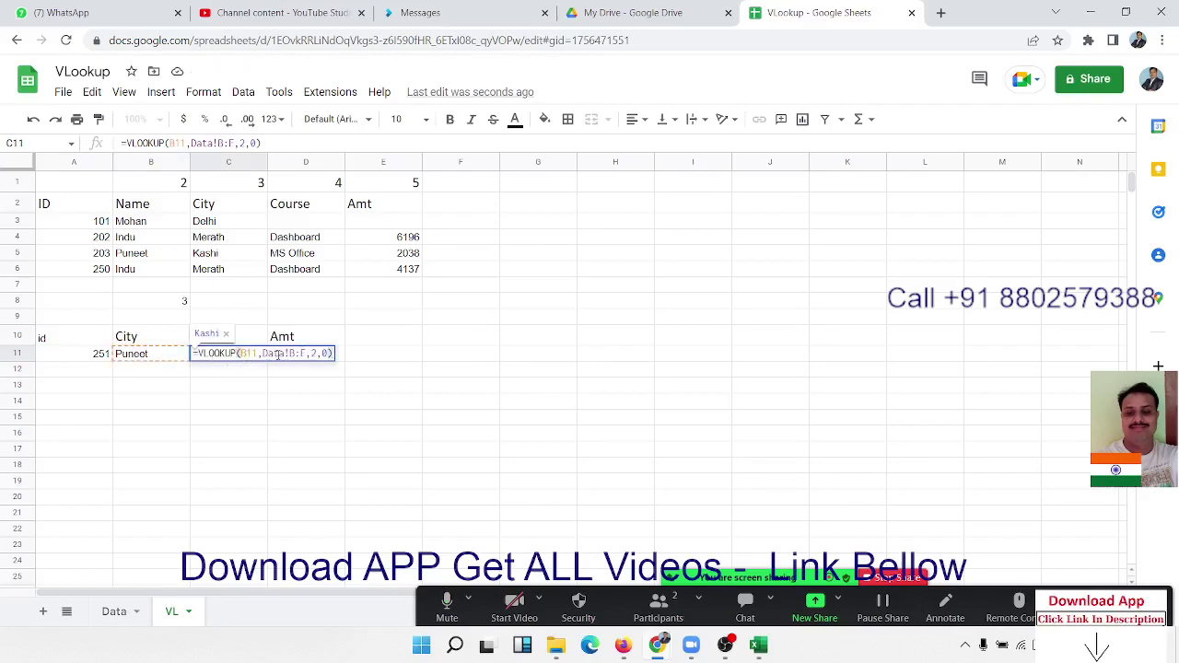
key(Escape)
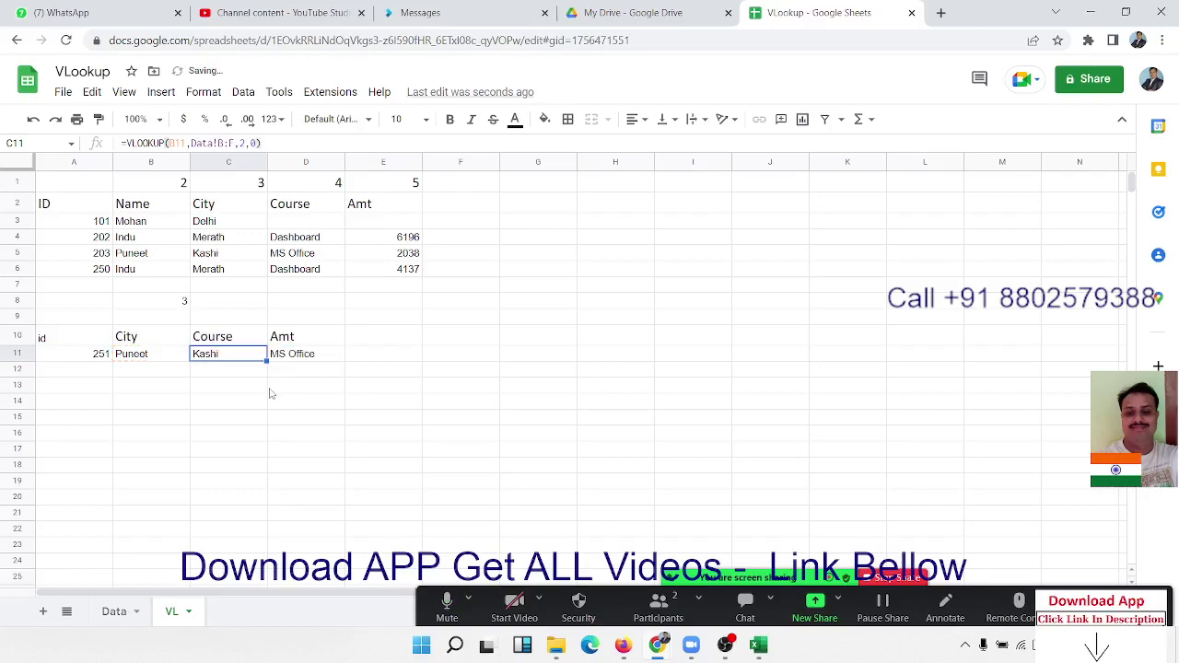
click(293, 352)
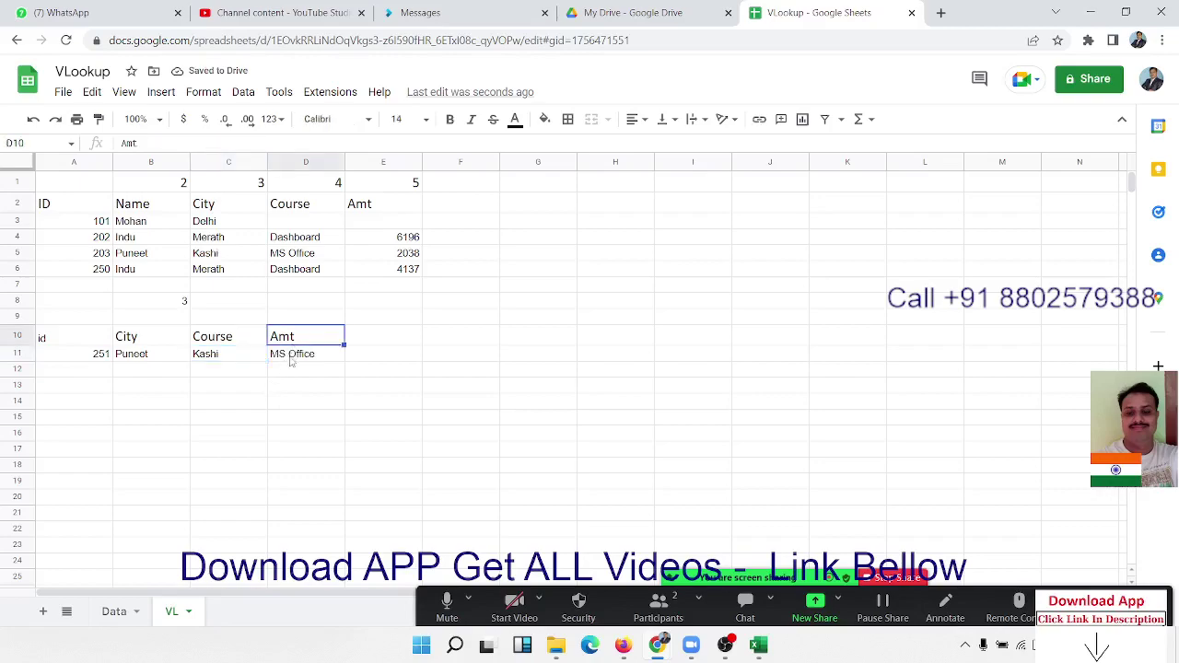
click(184, 386)
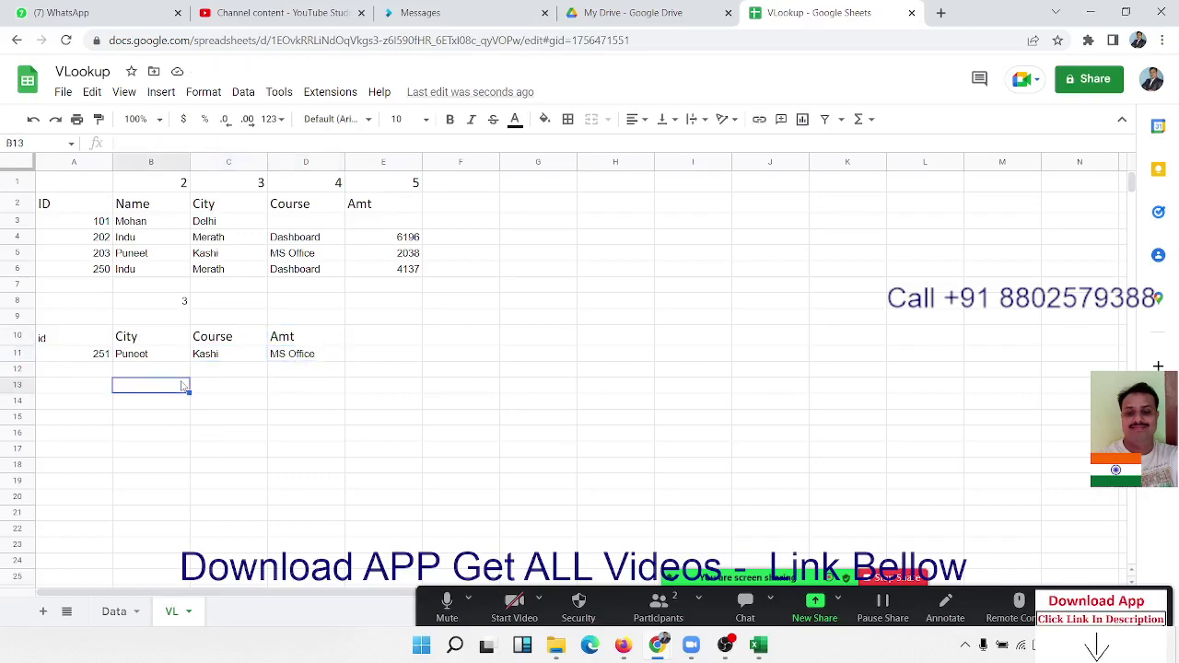
click(170, 355)
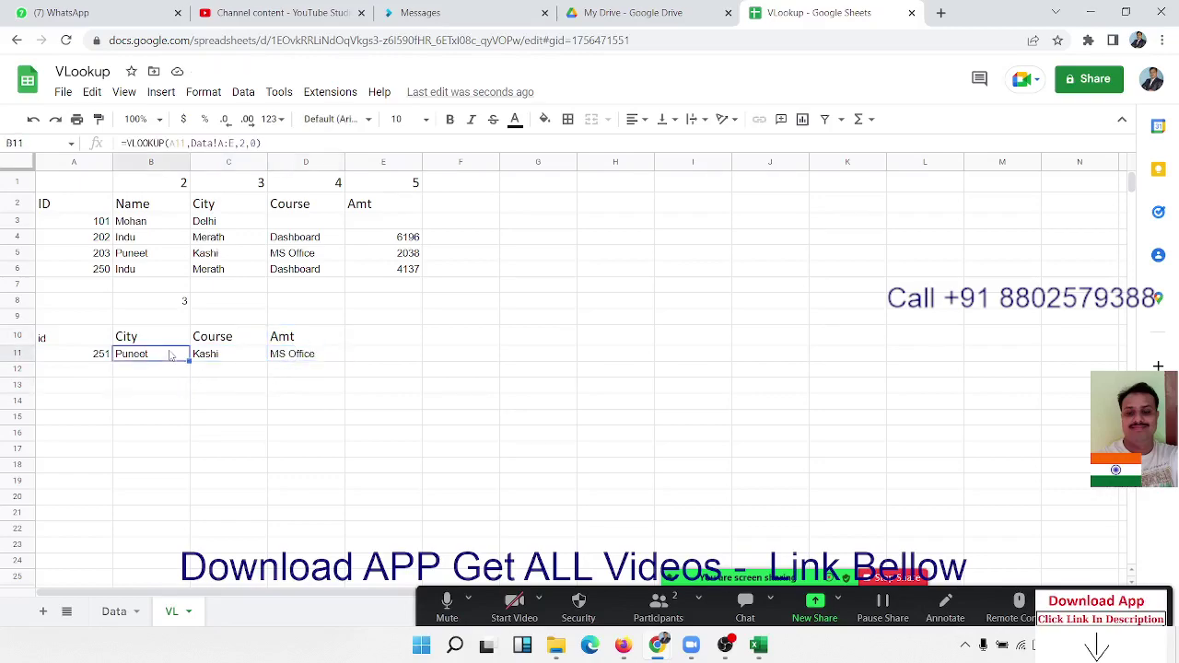
Step: Replace the column index 2 in B11's VLOOKUP with B8's MATCH(B10,Data!1:1,0), returning Kashi
click(186, 303)
double_click(180, 302)
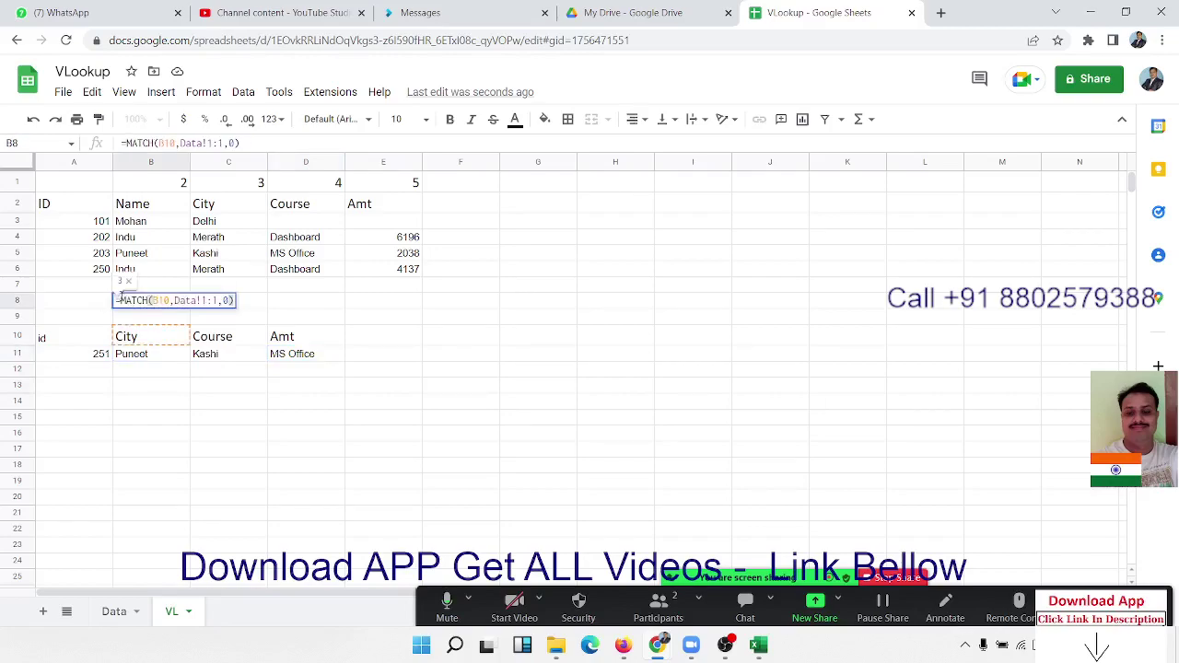
drag(120, 294, 382, 303)
key(ctrl+c)
key(Escape)
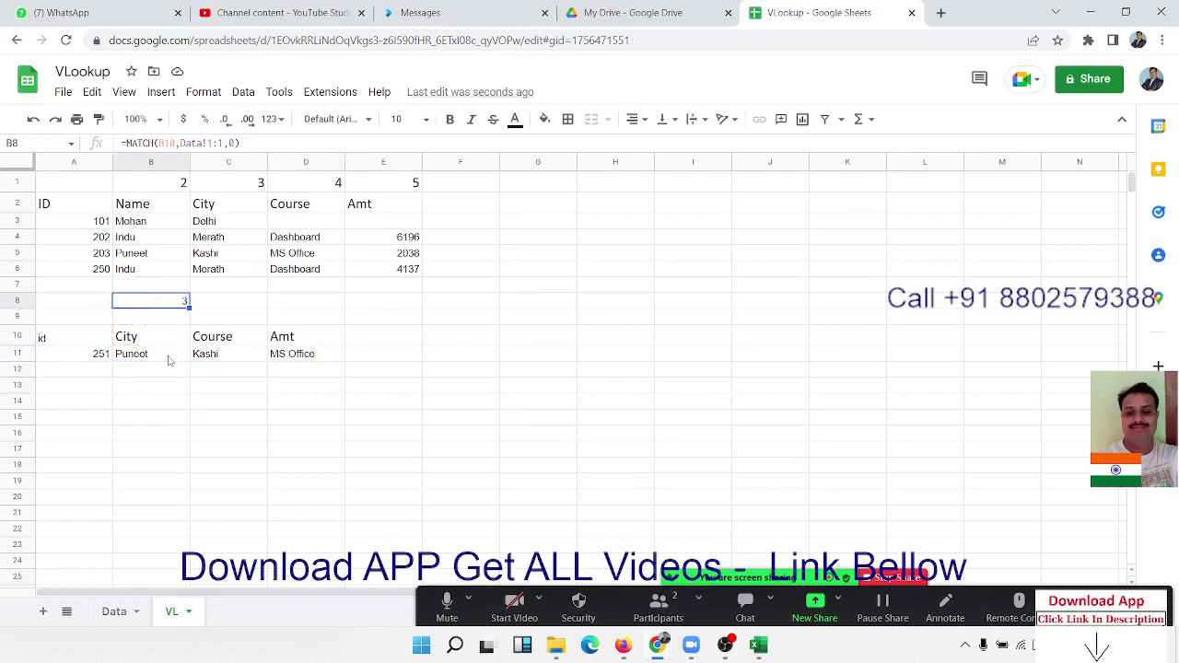
click(169, 358)
double_click(169, 356)
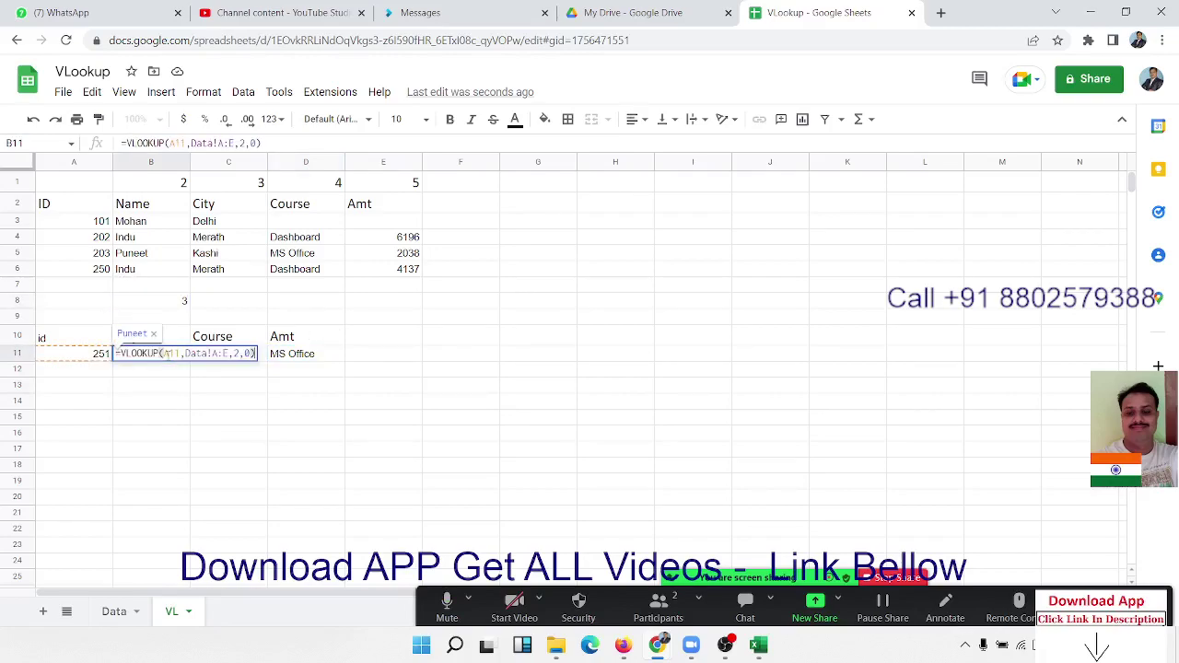
double_click(236, 353)
key(ctrl+v)
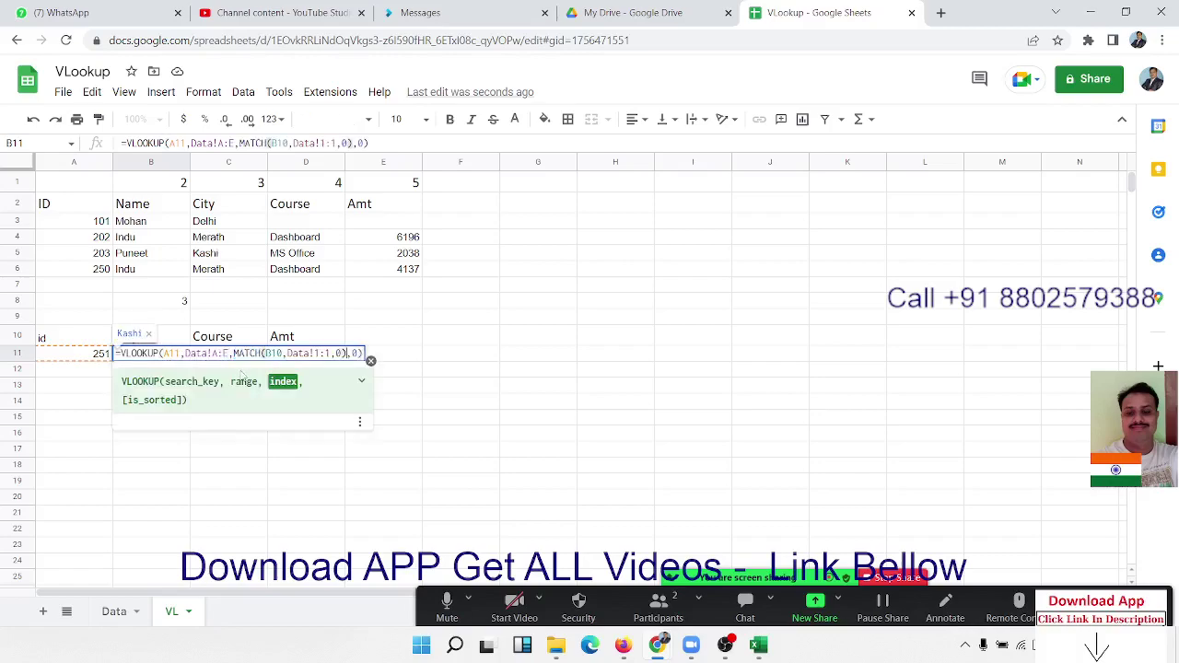
key(Return)
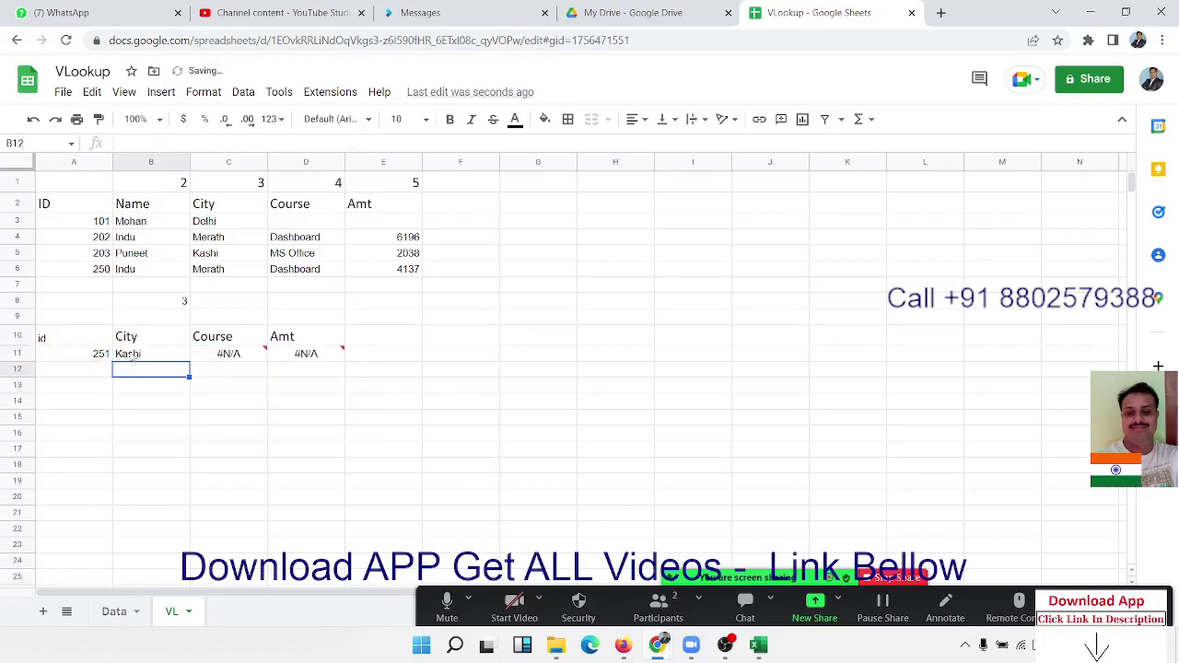
click(174, 362)
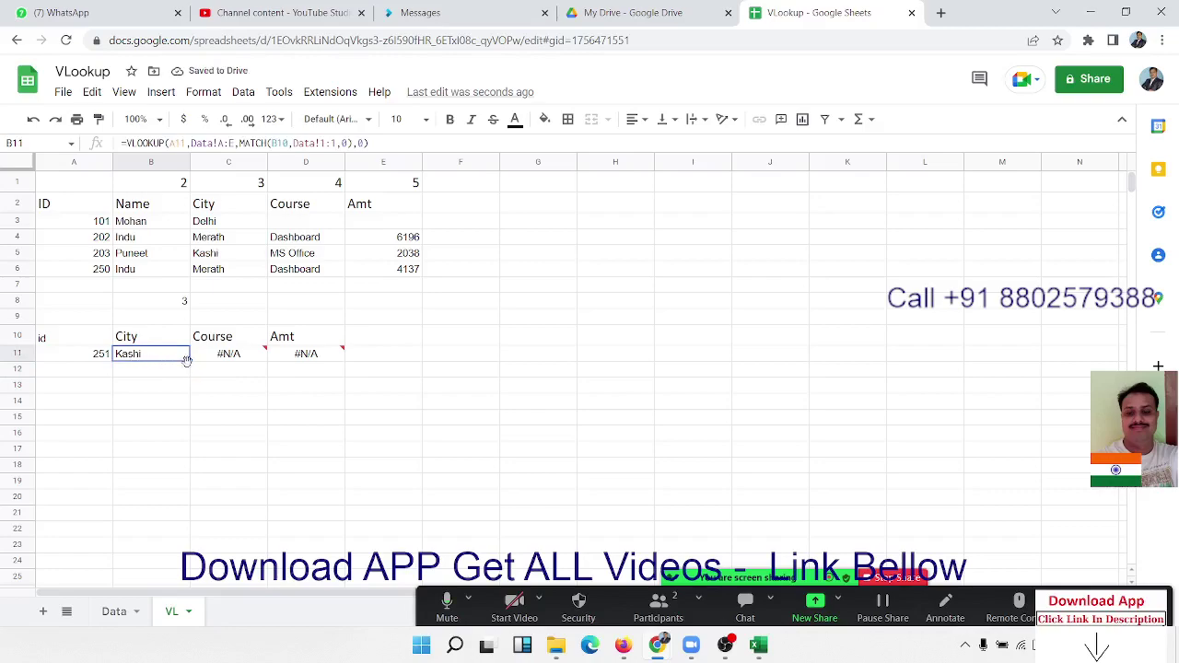
Step: Make the A11, Data range, B10 and Data!1:1 references in B11's lookup absolute
drag(188, 360, 314, 357)
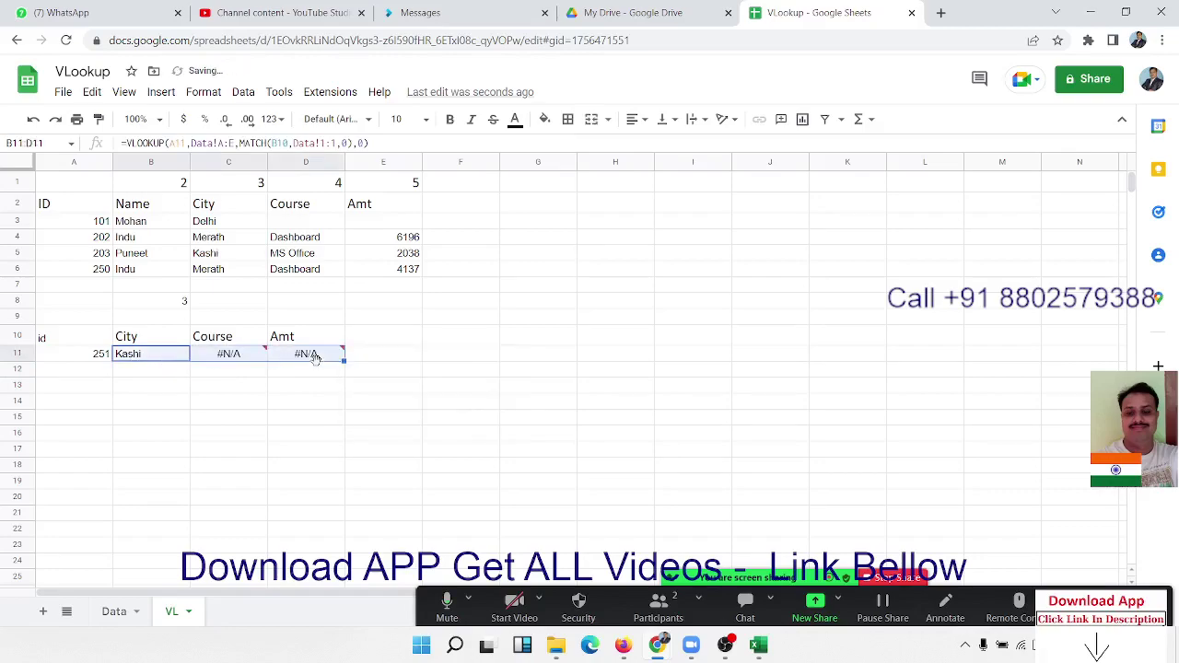
double_click(170, 364)
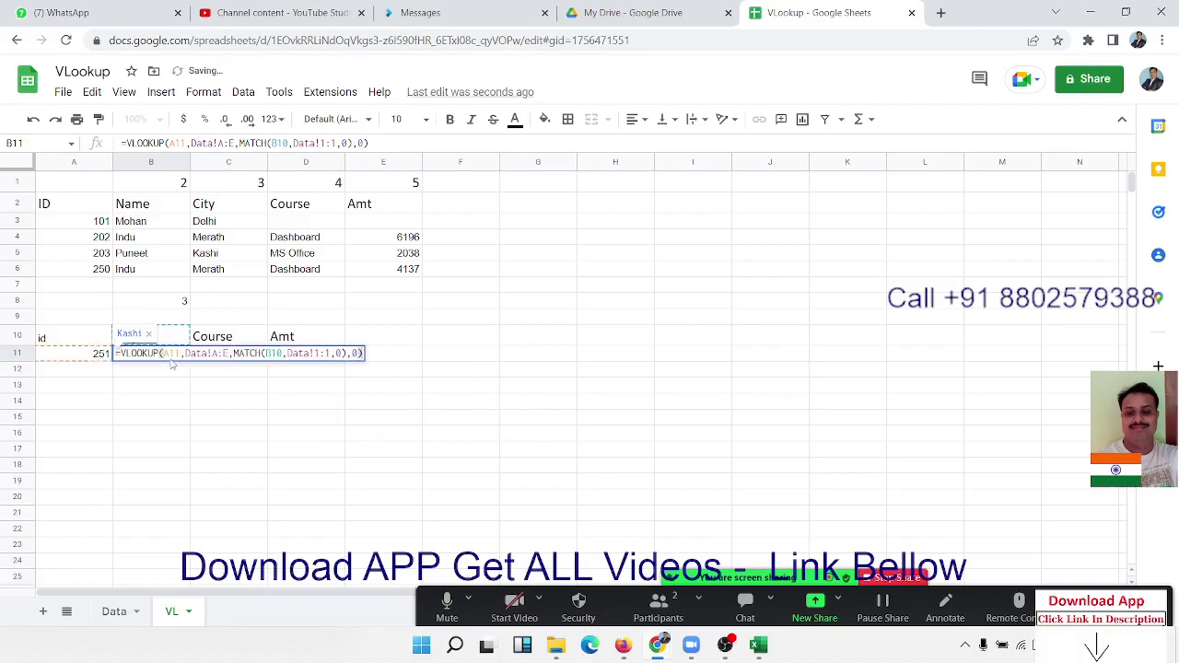
click(173, 355)
text($)
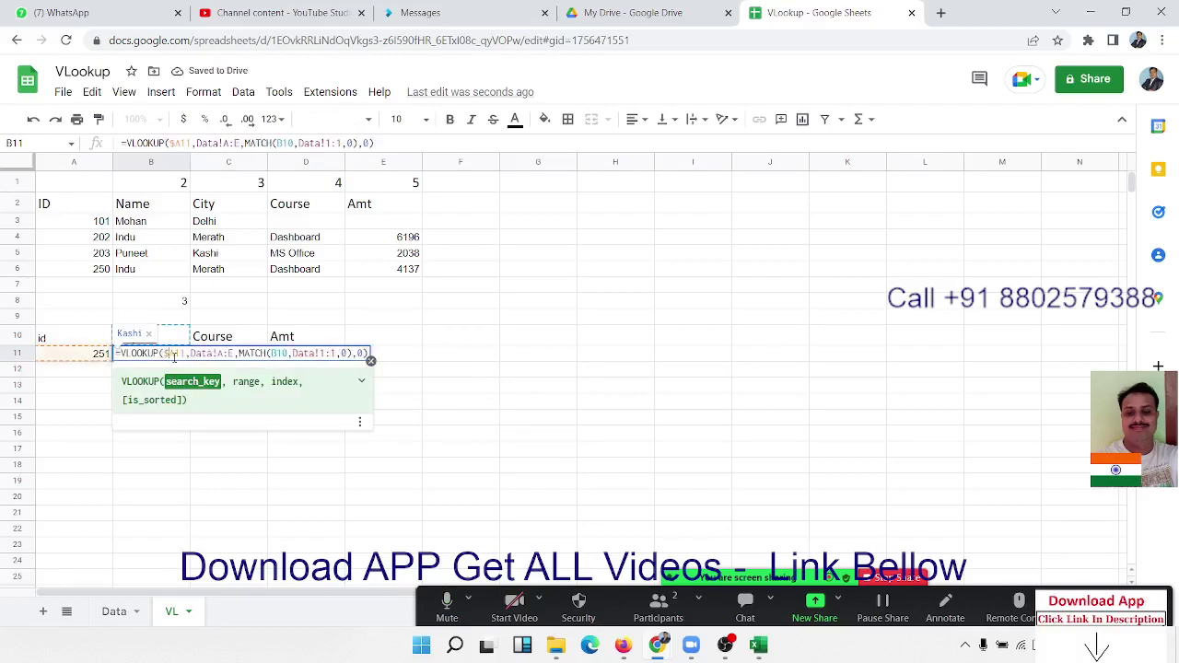
key(Right)
key(Right)
key(Right)
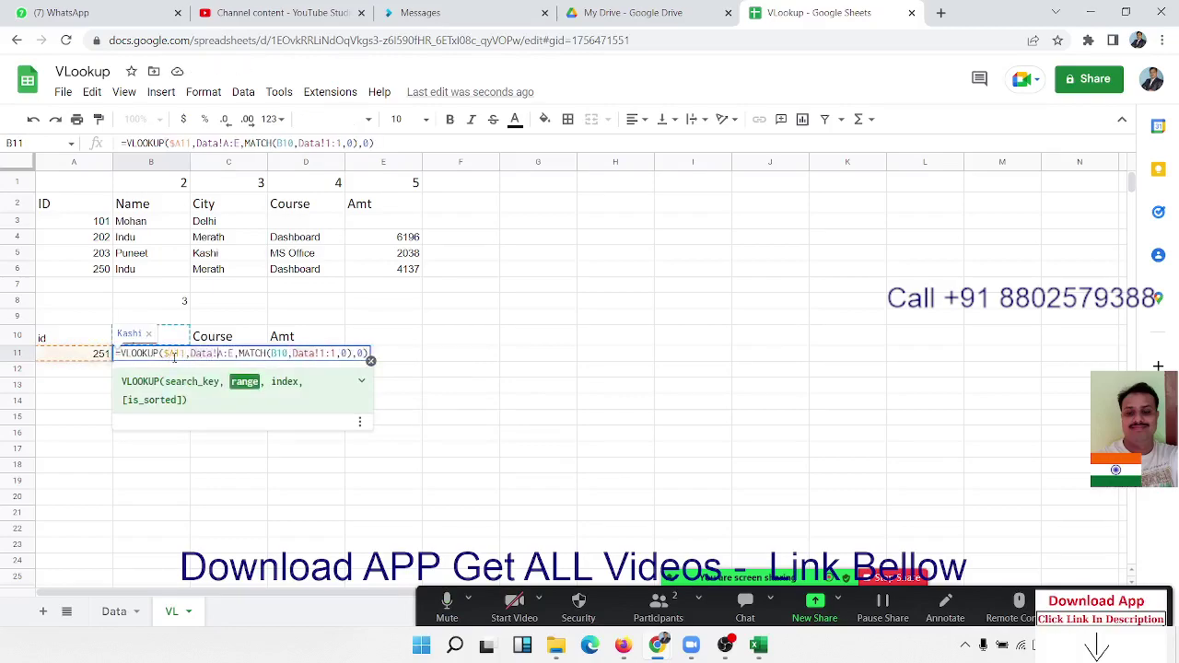
key(F4)
key(Right)
key(Right)
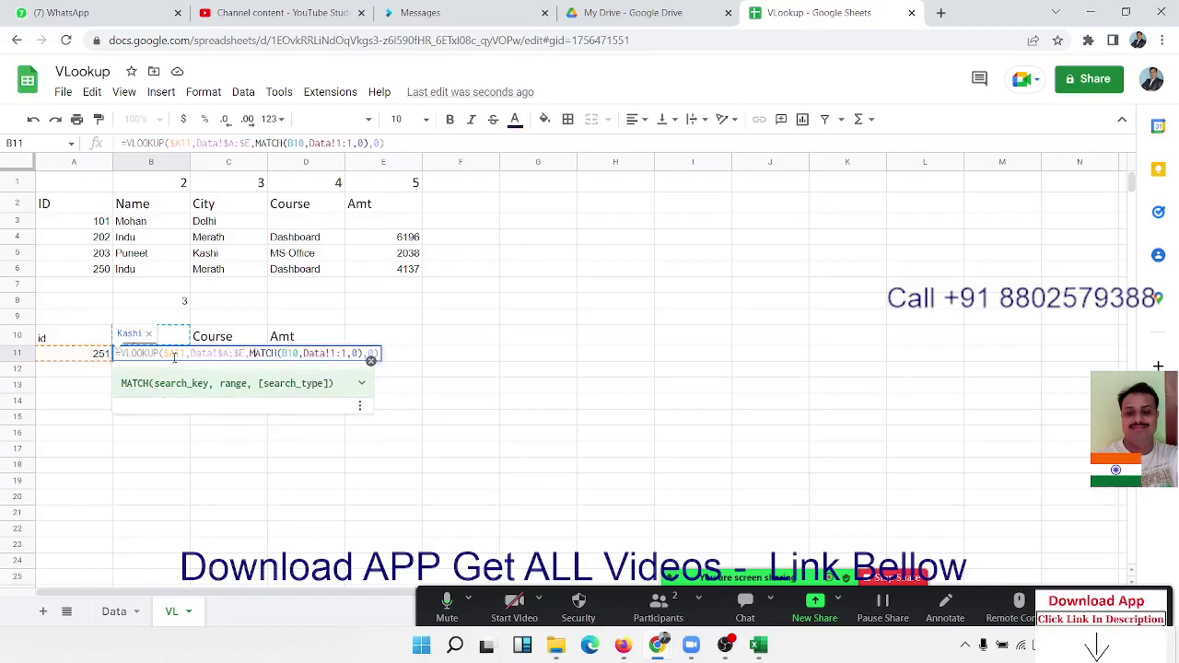
key(Right)
key(Right)
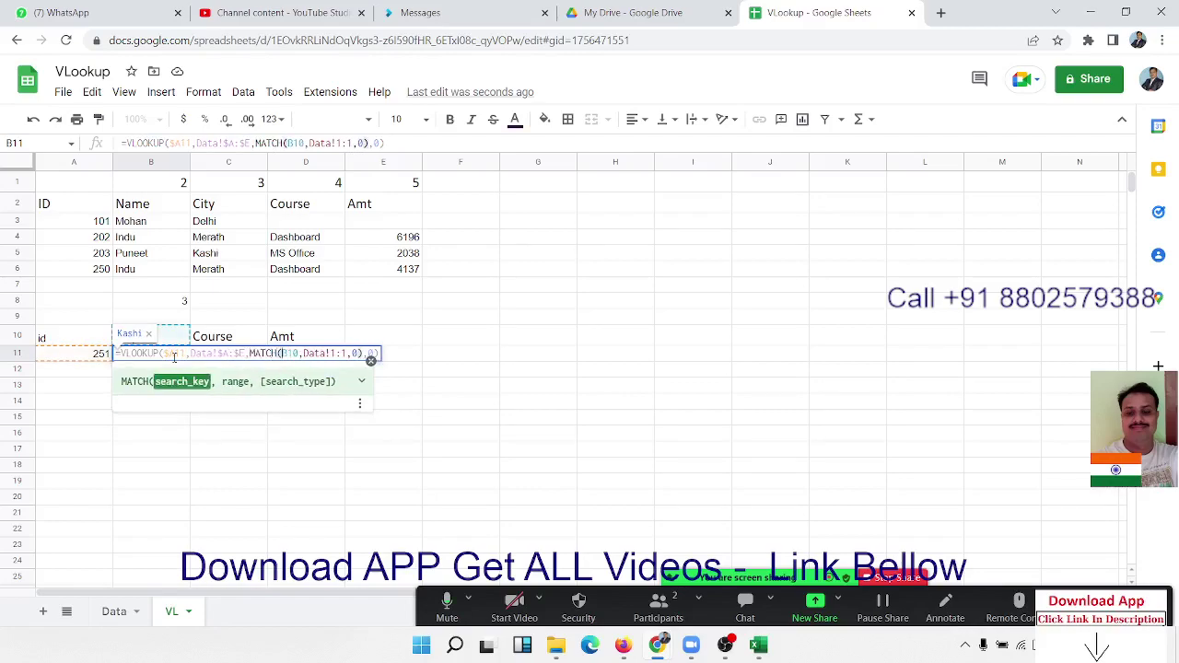
key(F4)
key(F4)
key(F4)
key(F4)
key(F4)
key(F4)
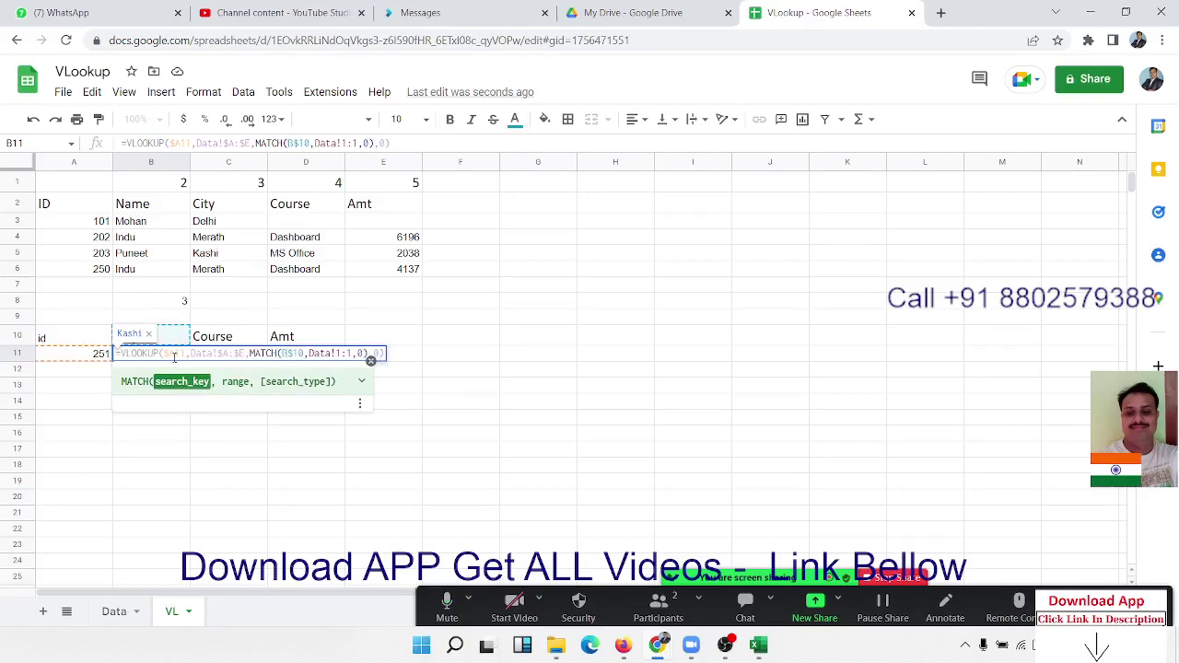
key(Right)
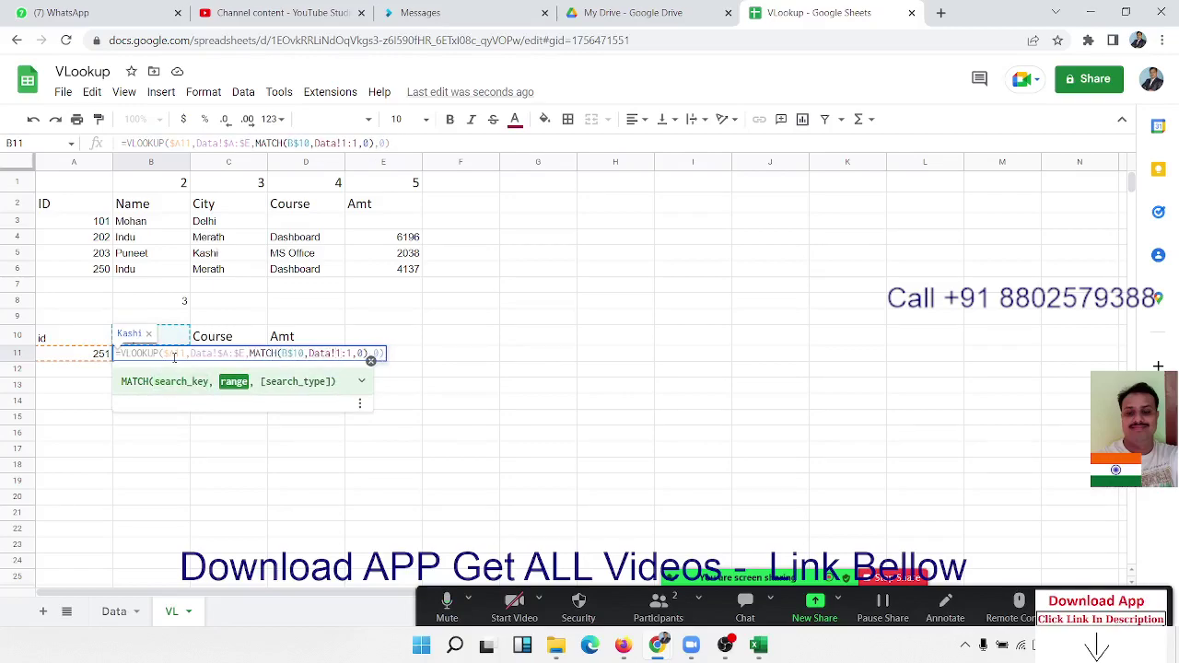
key(F4)
key(Return)
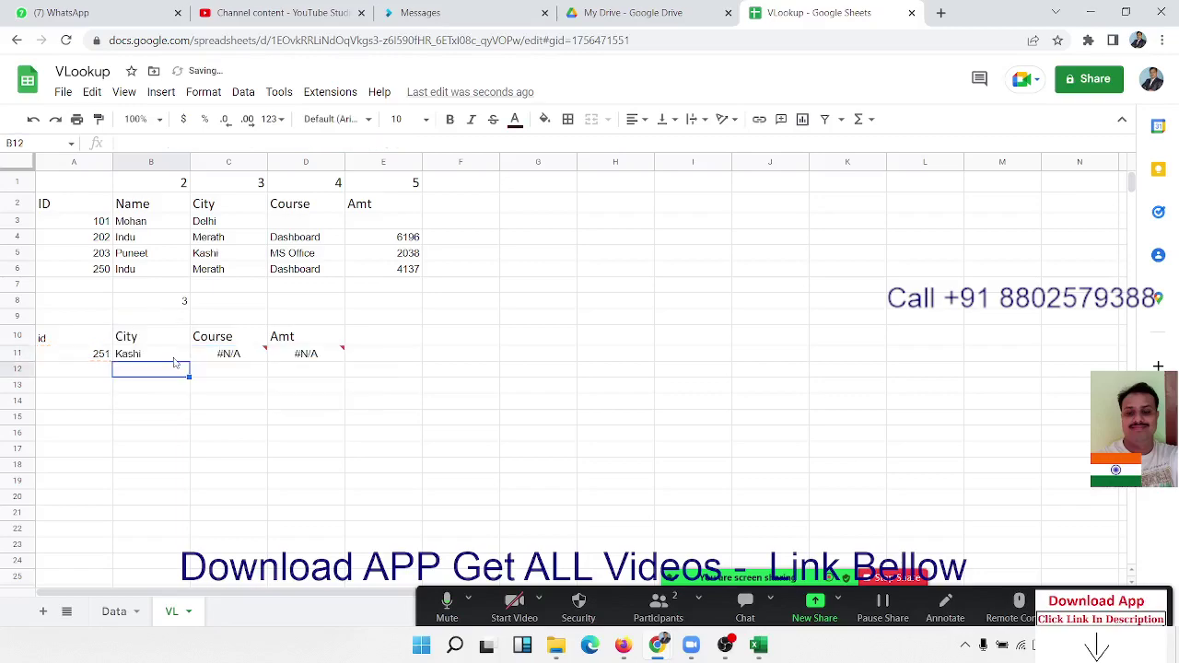
Step: Fill B11's formula into C11:D11, returning Kashi, MS Office and 5073 for ID 251
click(174, 360)
key(shift+Right)
key(shift+Right)
key(ctrl+r)
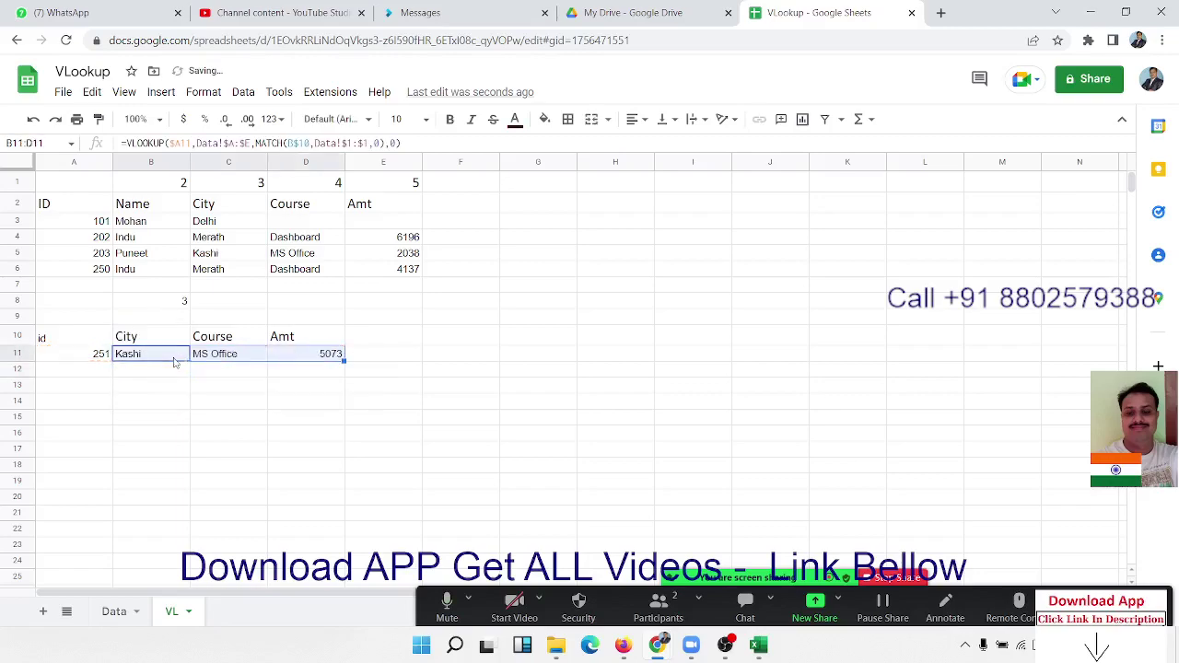
key(Right)
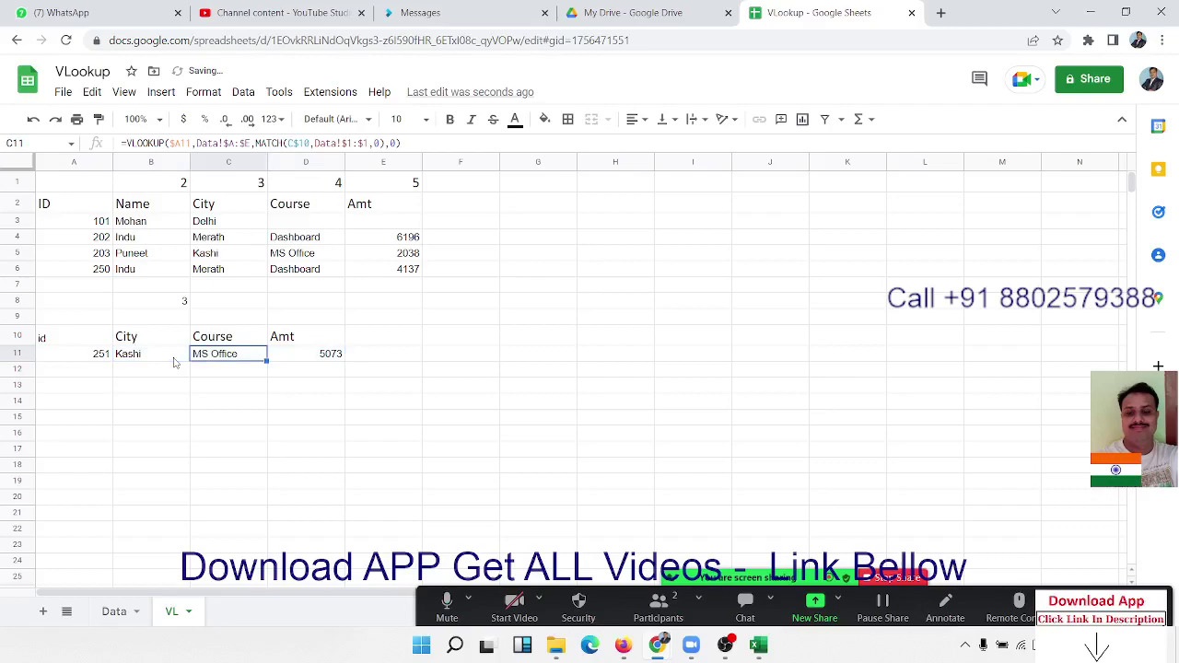
click(174, 361)
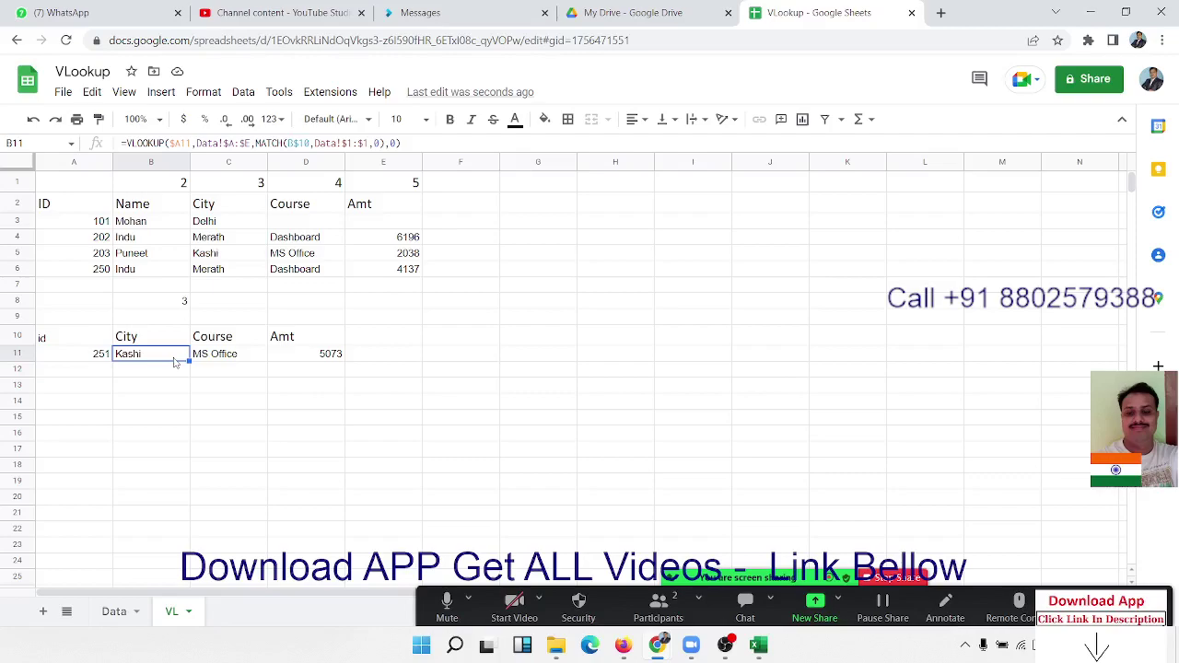
click(656, 605)
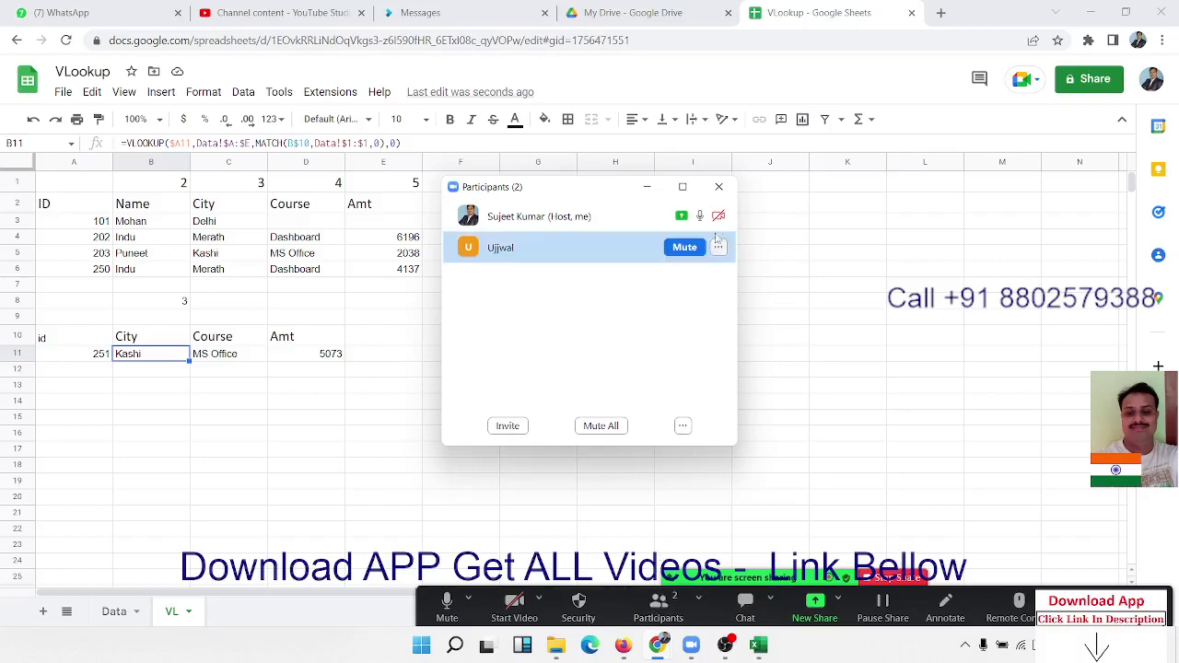
click(718, 187)
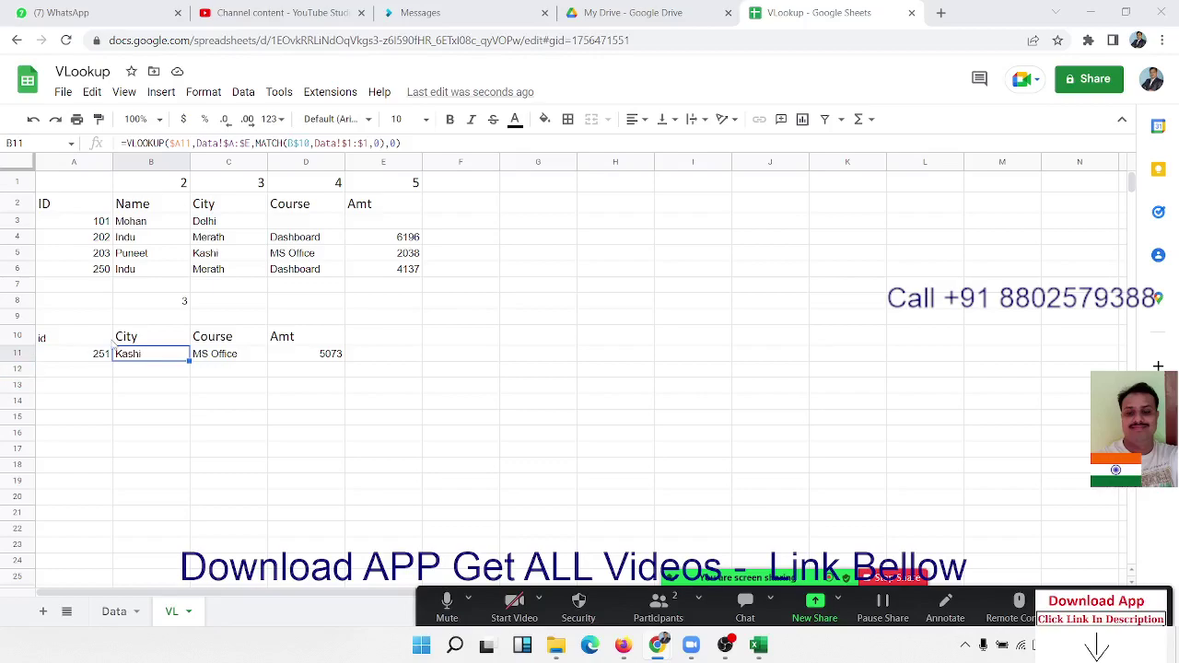
click(175, 338)
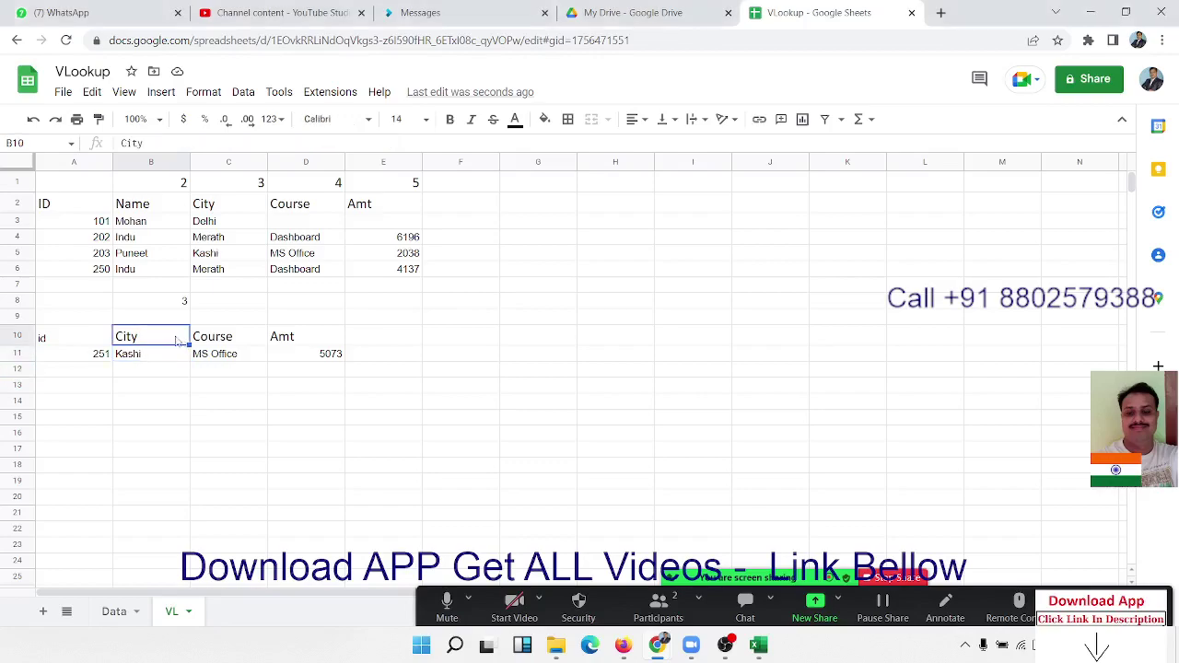
Step: Try Name, Amt and City in turn as the B10 header to test the lookup
text(Name)
key(Return)
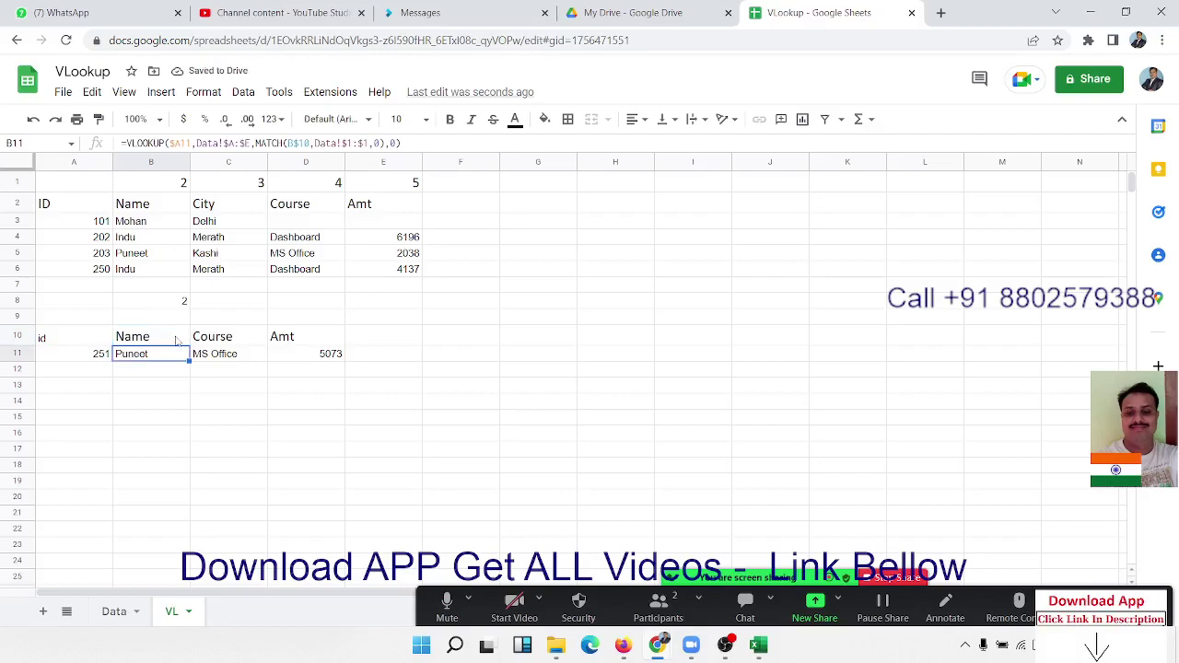
click(177, 340)
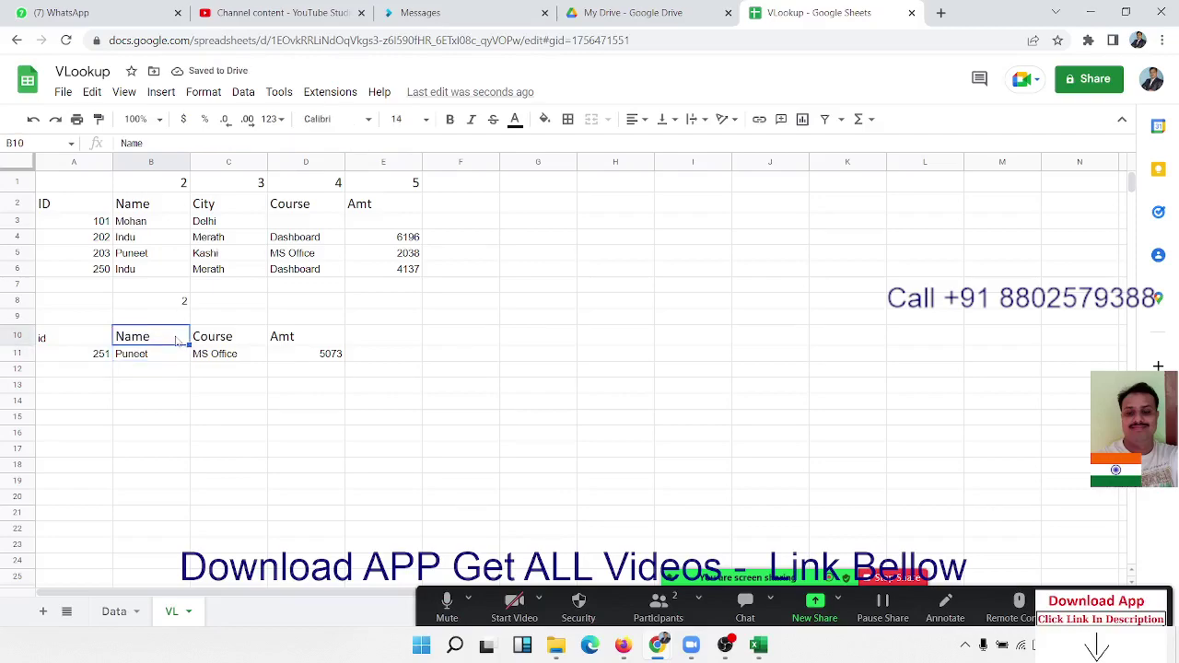
key(Right)
key(Right)
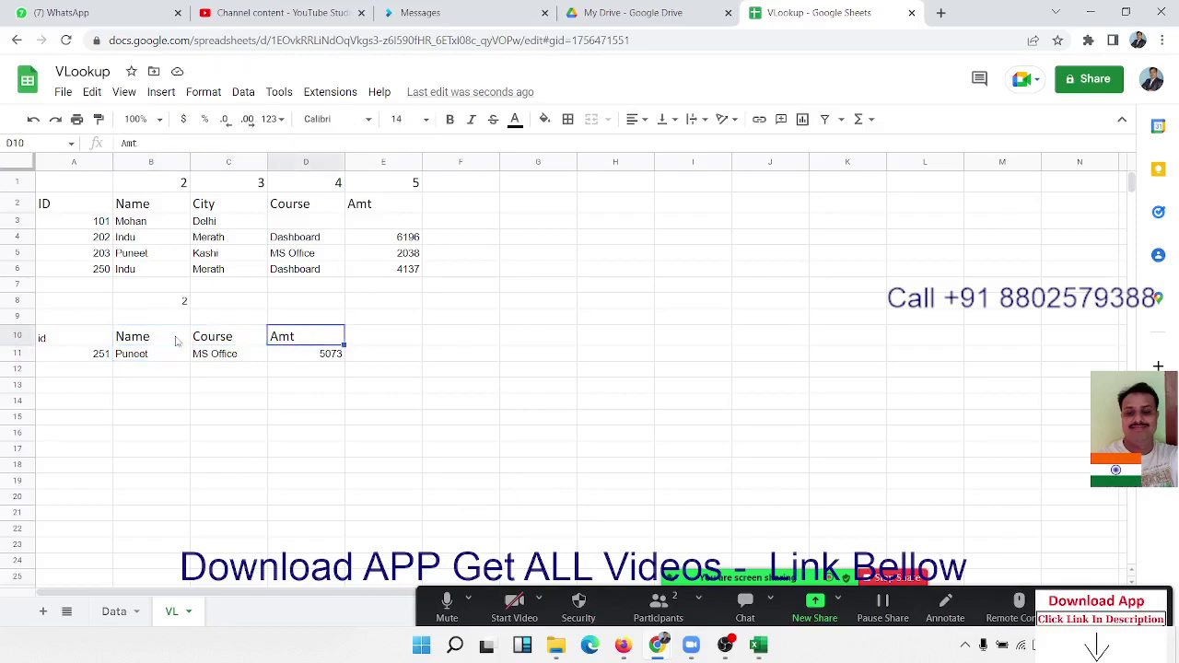
key(Left)
key(Left)
text(Amt)
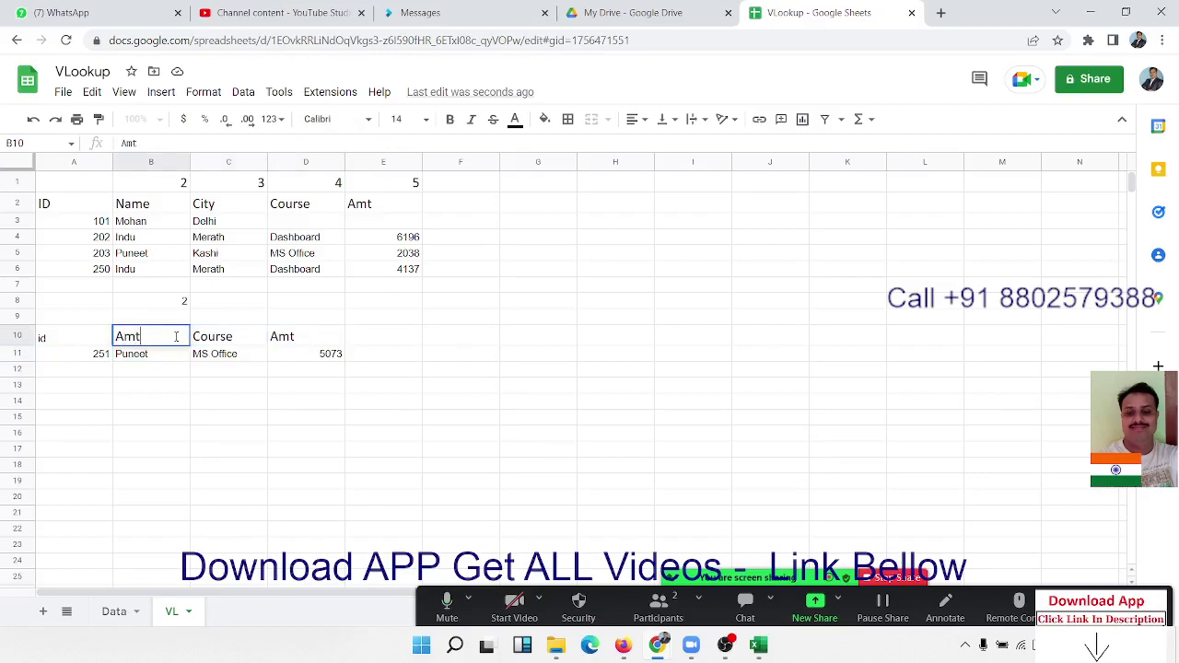
key(Return)
key(Up)
text(Cit)
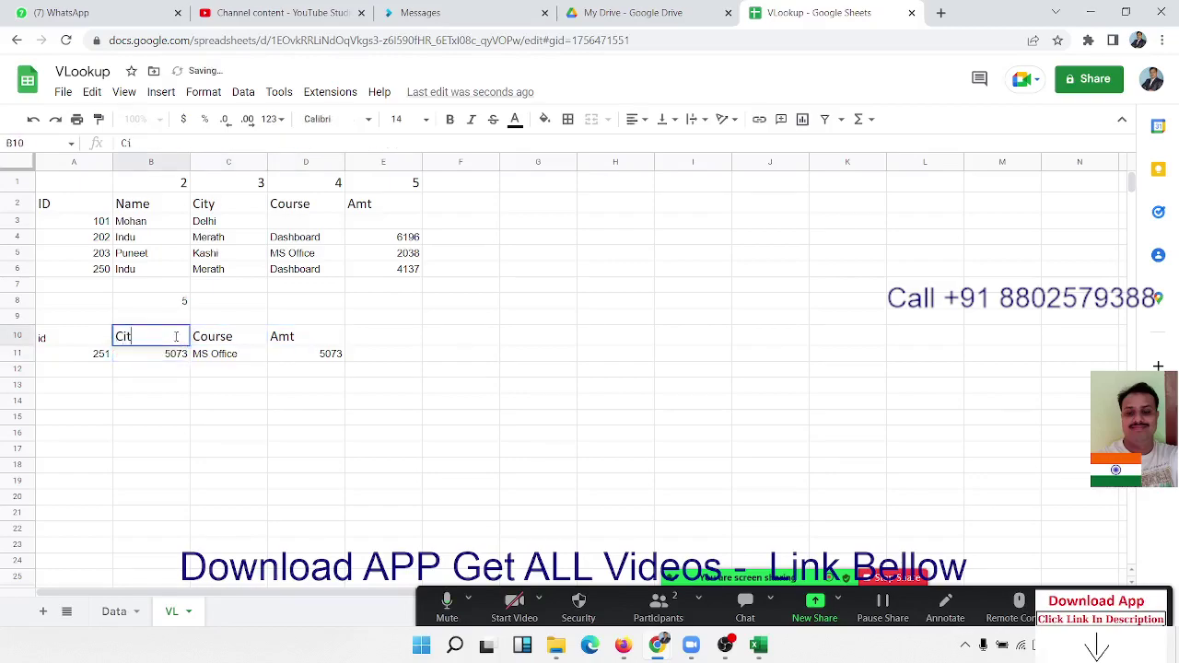
text(y)
key(Return)
Step: Label C10 as City and B10 as Name, leaving Amt in D10
key(Up)
key(Right)
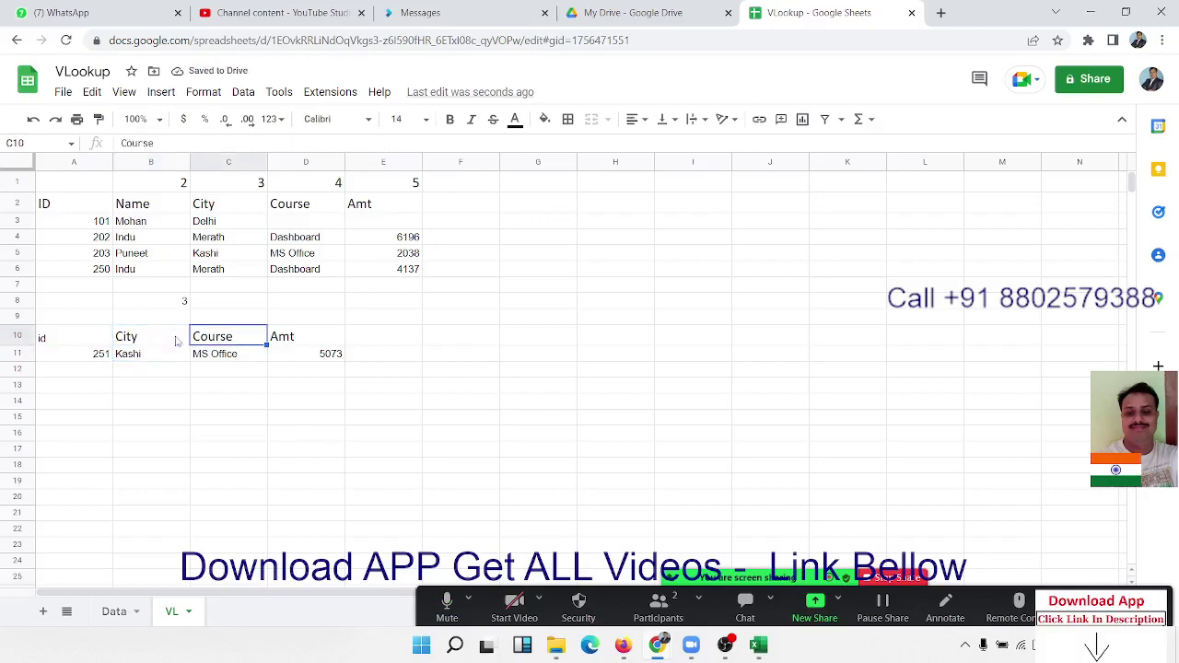
text(City)
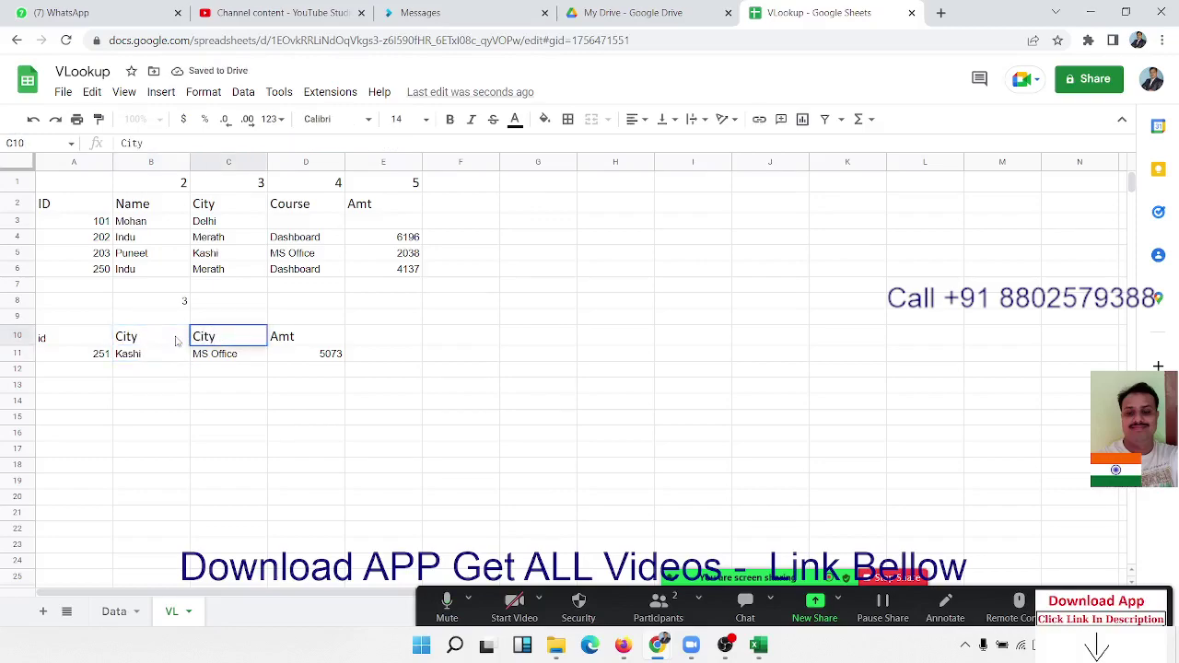
key(Return)
click(176, 337)
text(Name)
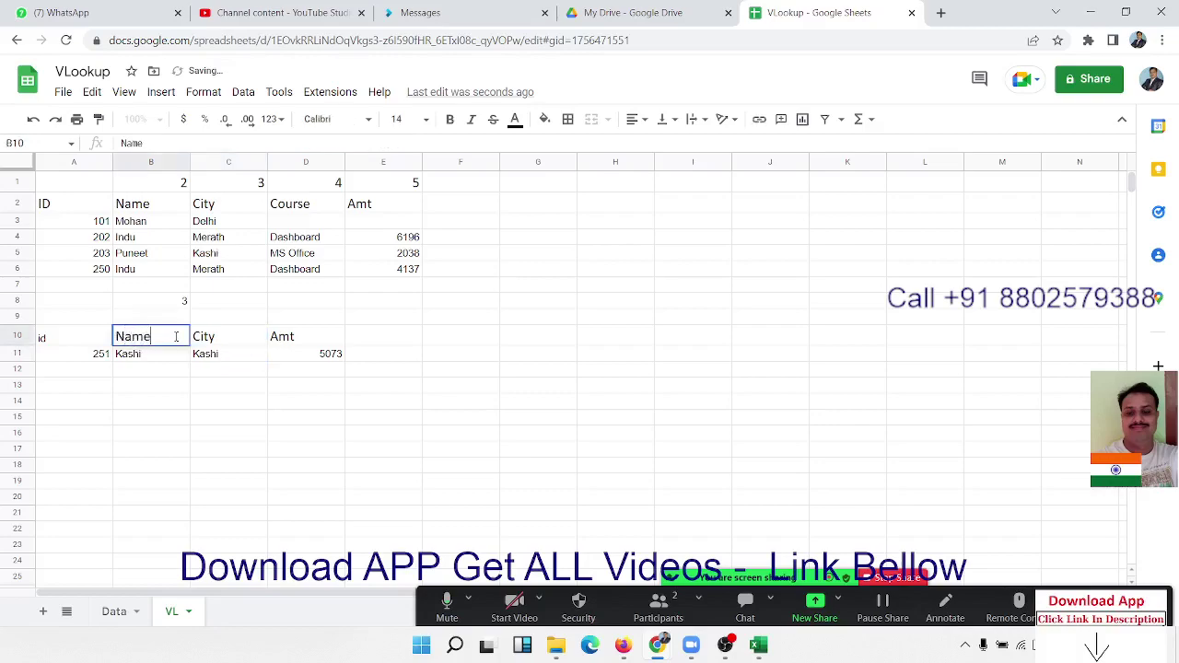
key(Return)
key(Up)
key(Right)
key(Right)
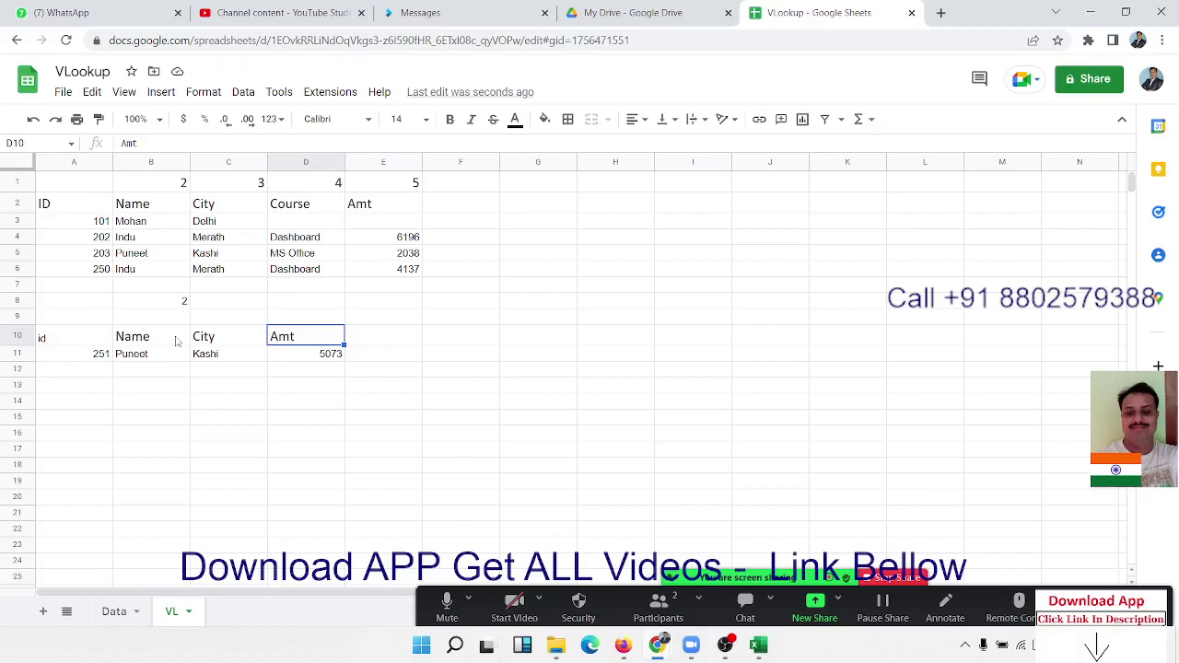
Step: Begin an =xl formula in G11, then cancel it and pick an empty cell
key(Right)
key(Right)
key(Right)
key(Down)
text(=x)
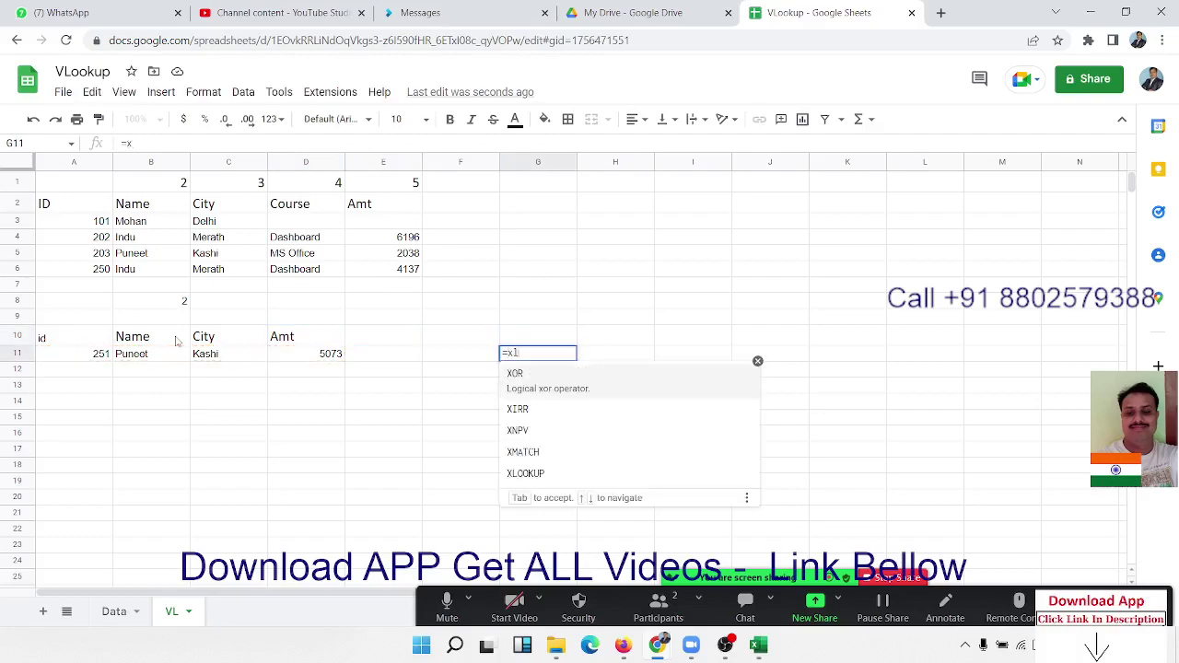
text(l)
key(Escape)
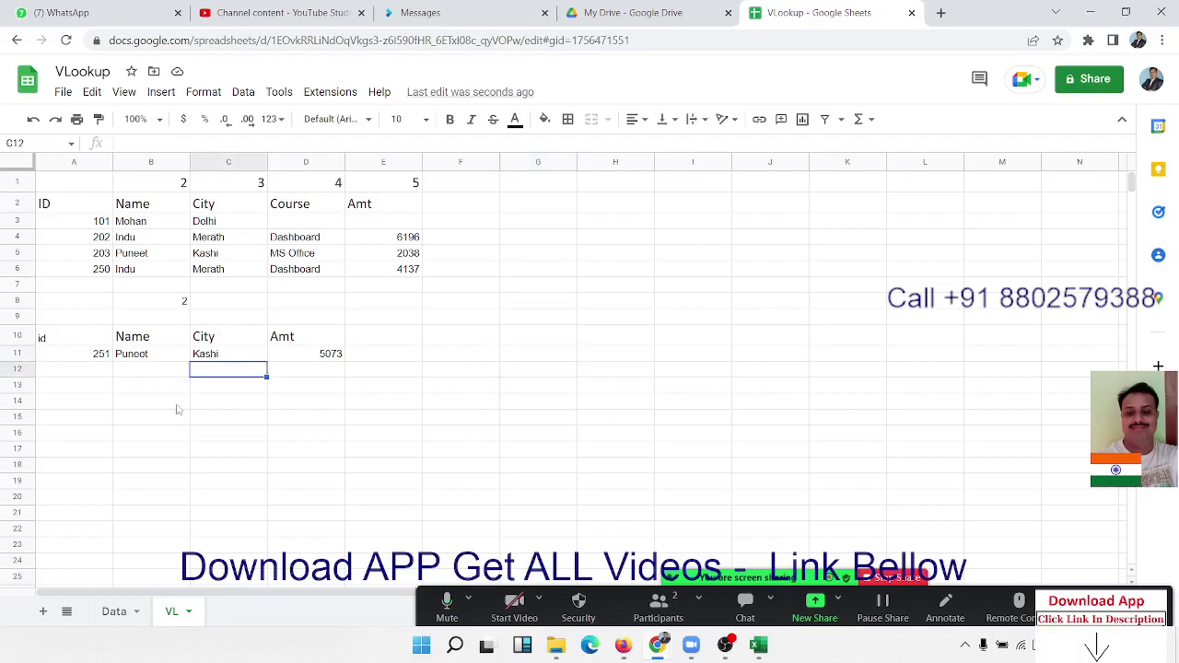
click(94, 409)
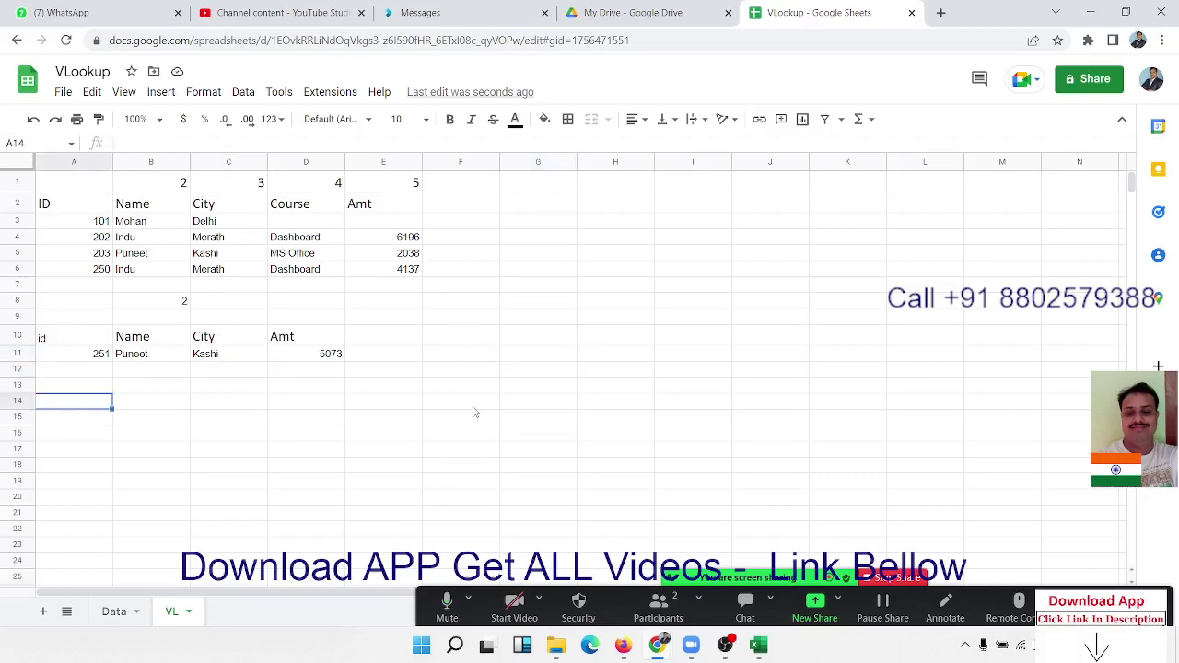
Step: Copy the ID, Name, City, Course, Amt headers from A2:E2 into row 15
click(92, 210)
drag(92, 210, 408, 203)
key(ctrl+c)
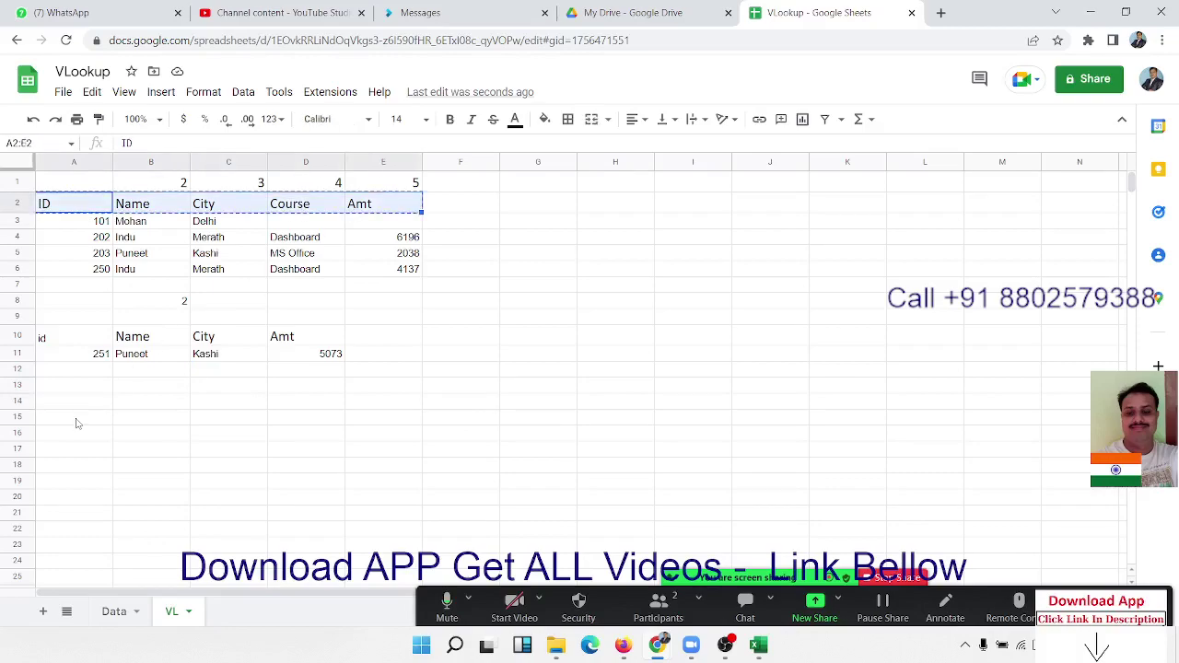
click(78, 422)
key(ctrl+v)
Step: Enter ID 156 in A16, discarding an unfinished XLOOKUP started in B16
click(77, 438)
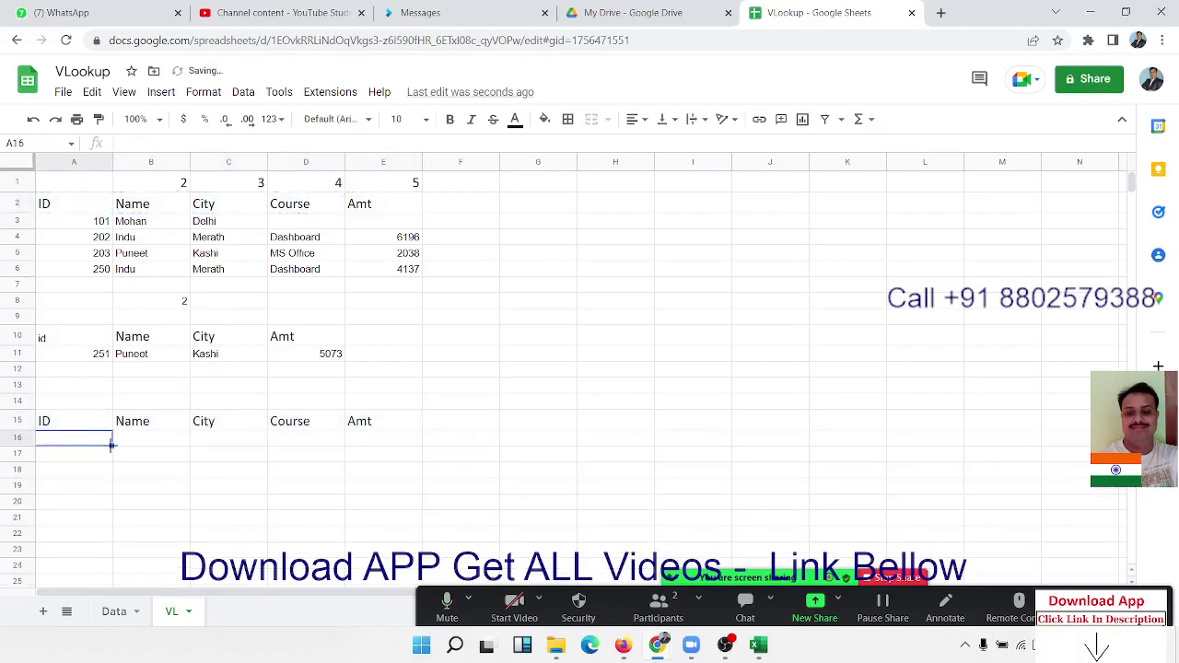
text(56)
key(Tab)
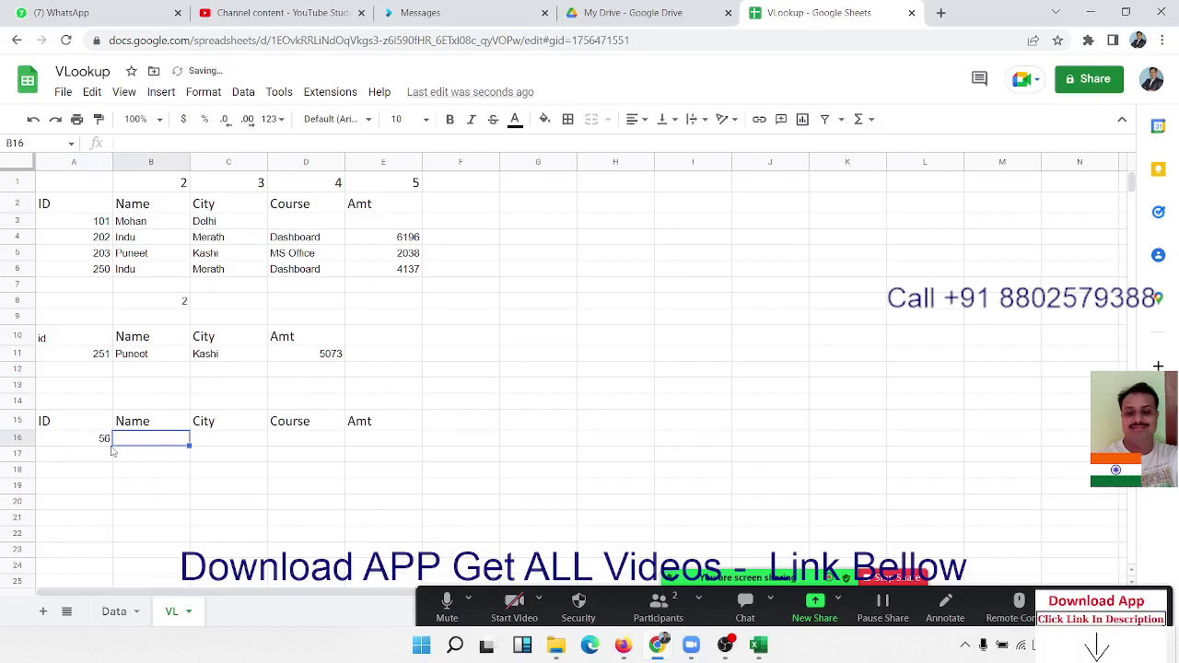
text(=xl)
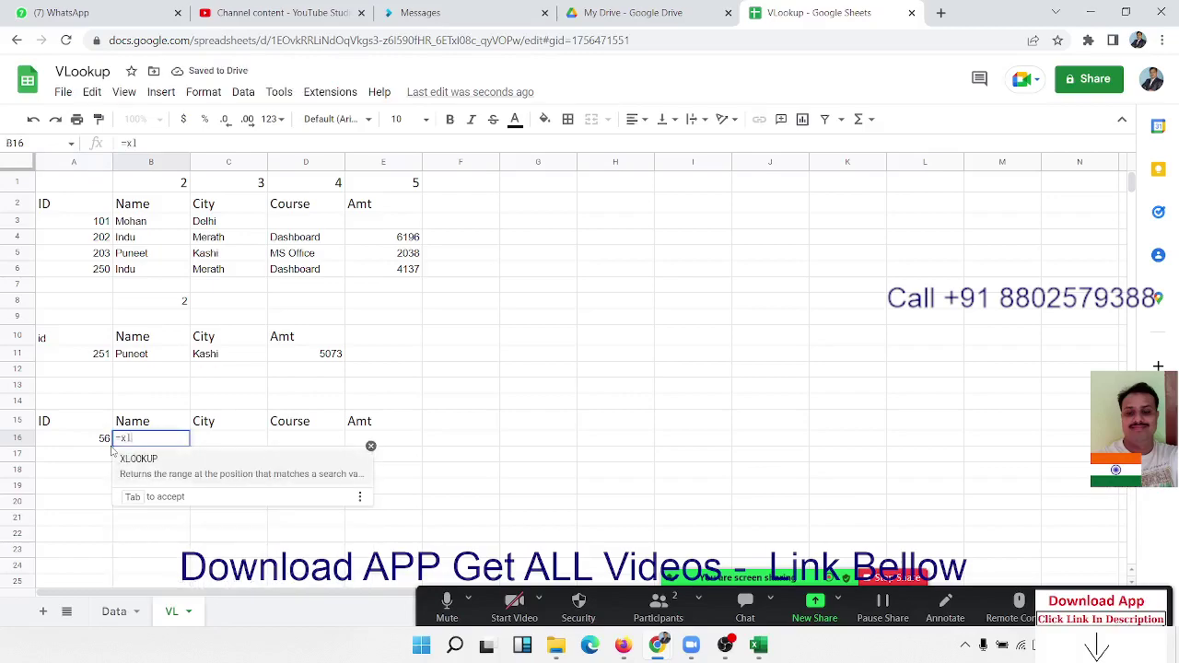
key(Tab)
text(A16)
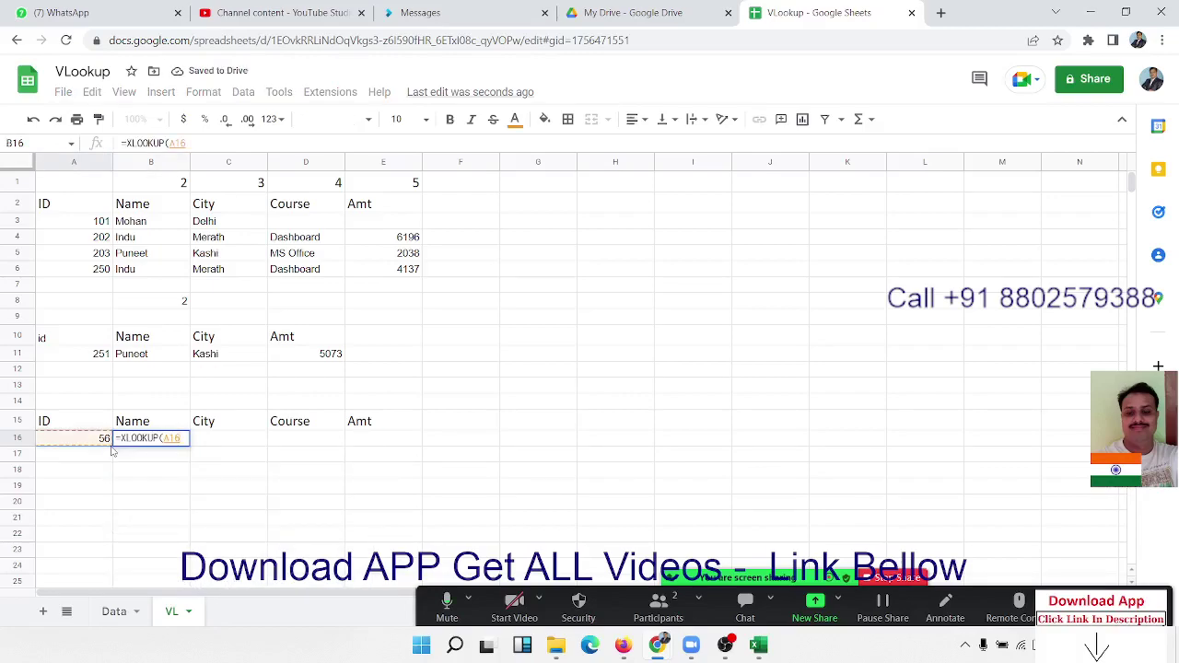
text(,)
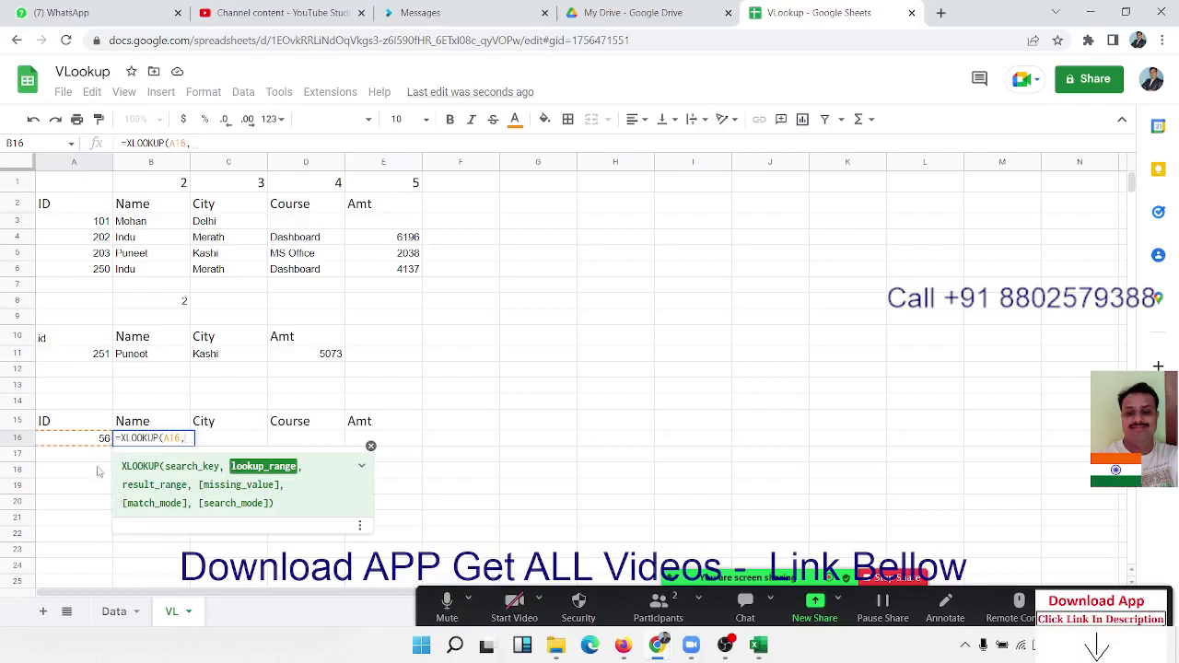
key(Escape)
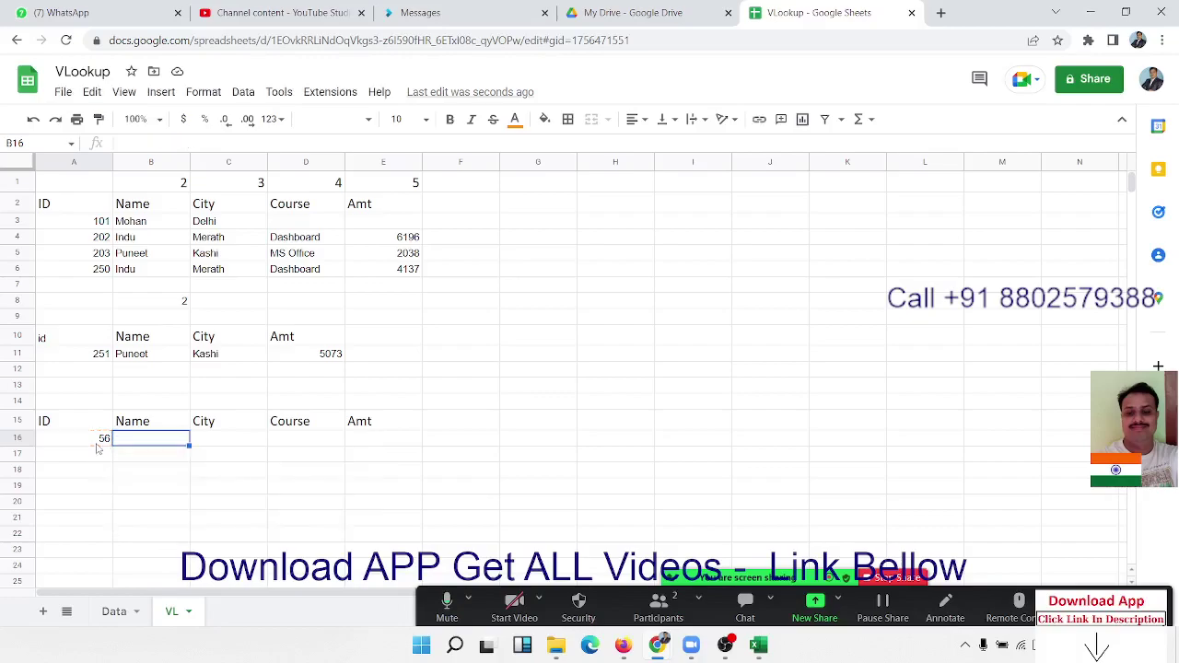
key(Left)
text(1)
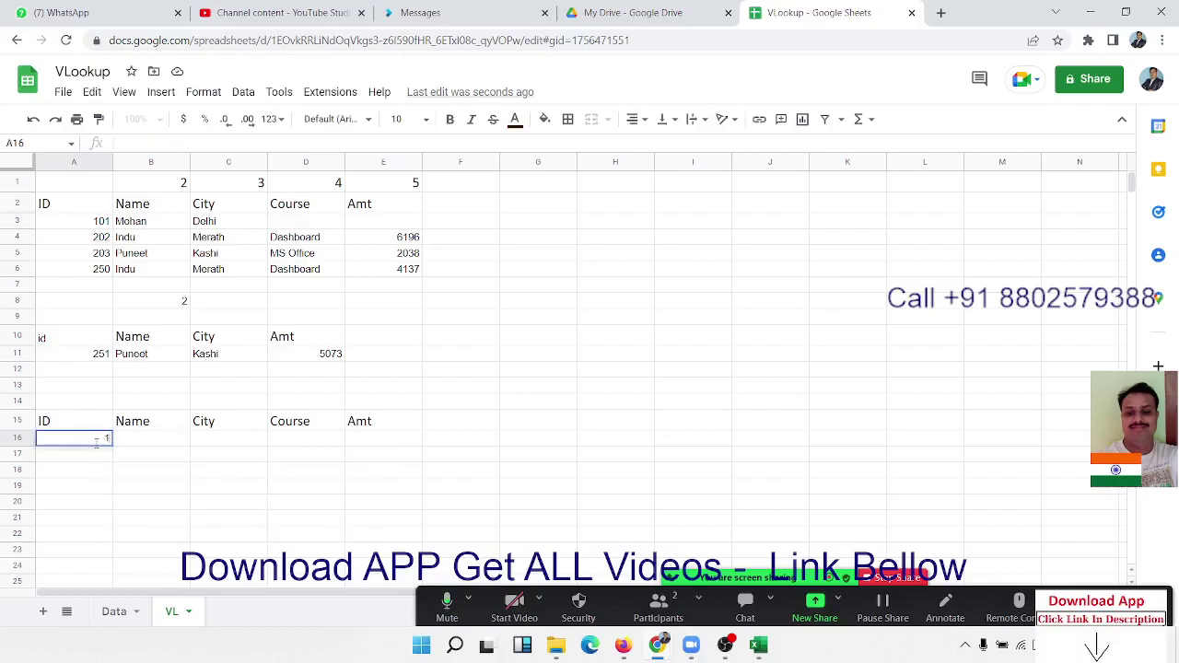
text(56)
key(Return)
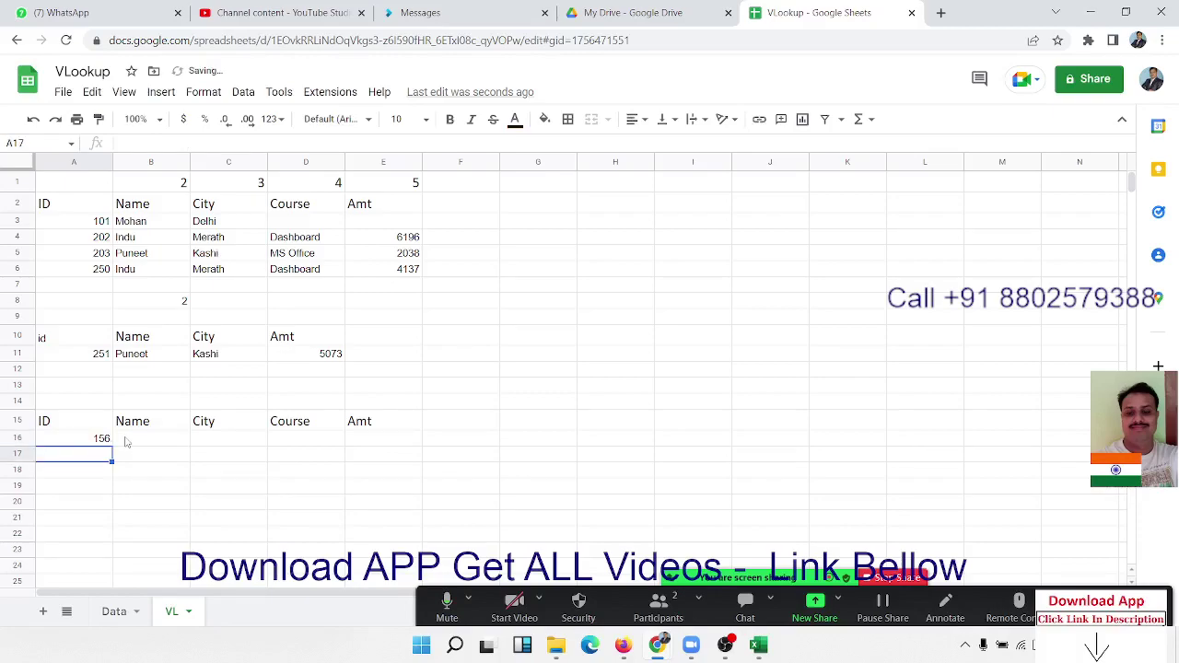
Step: Start an XLOOKUP in B16 against the Data sheet's ID column, then cancel the garbled attempt
click(126, 439)
text(=vl)
key(Tab)
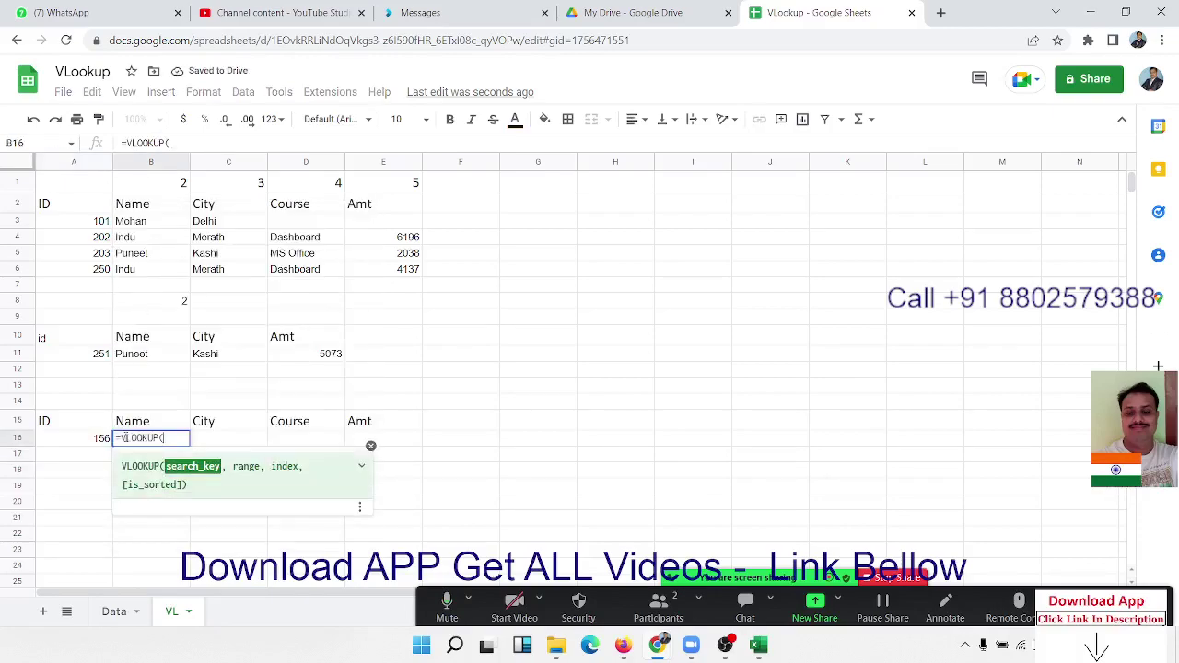
key(BackSpace)
key(BackSpace)
key(BackSpace)
key(BackSpace)
text(xl)
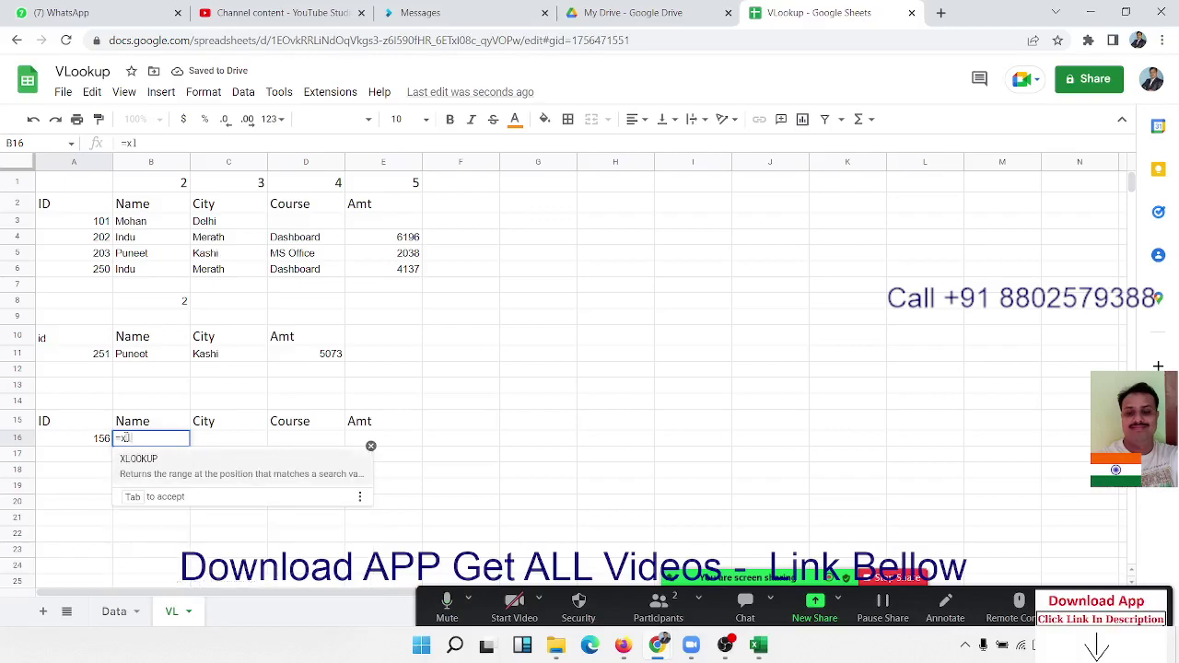
key(Tab)
key(Left)
text(,)
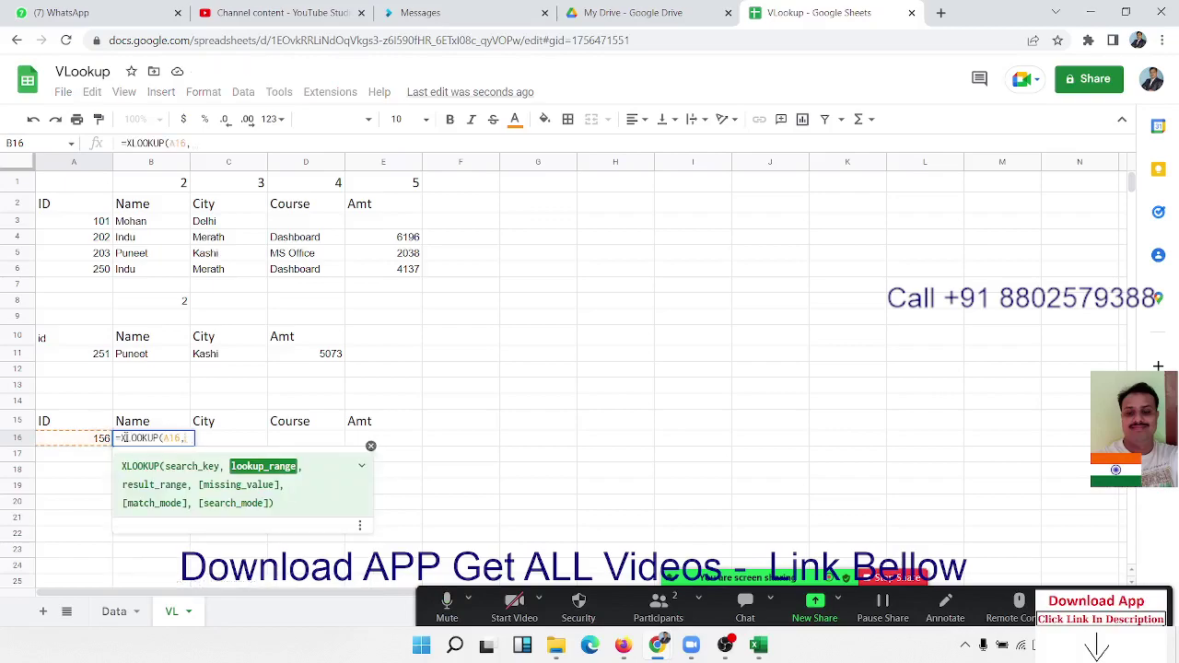
click(114, 612)
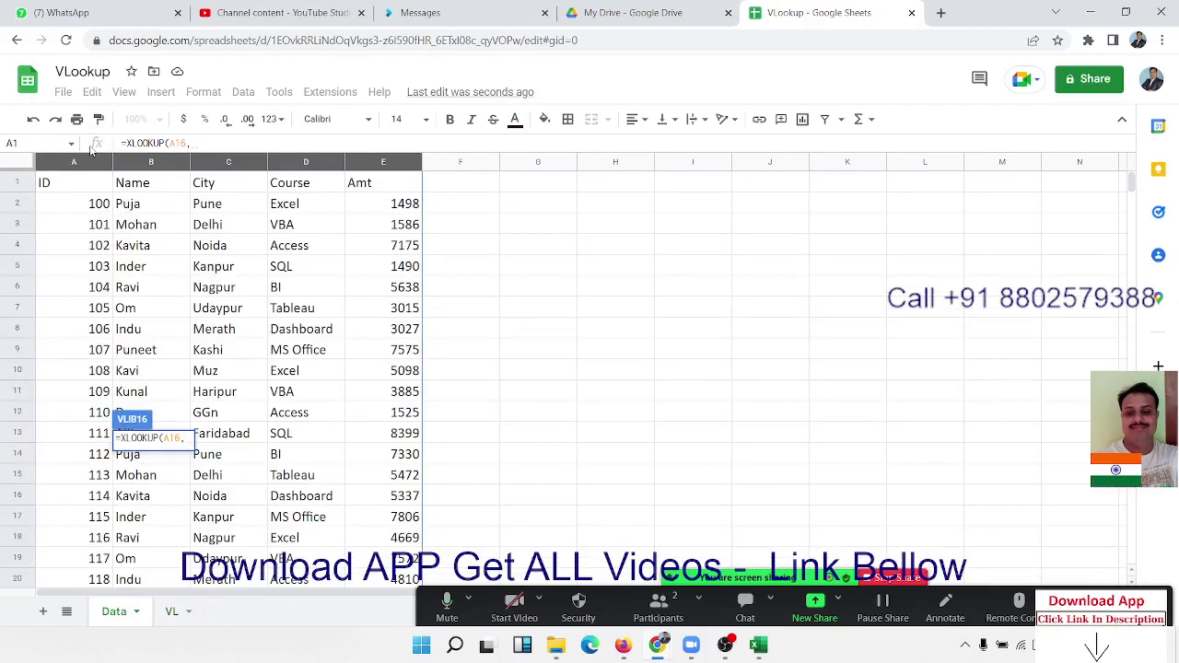
click(88, 162)
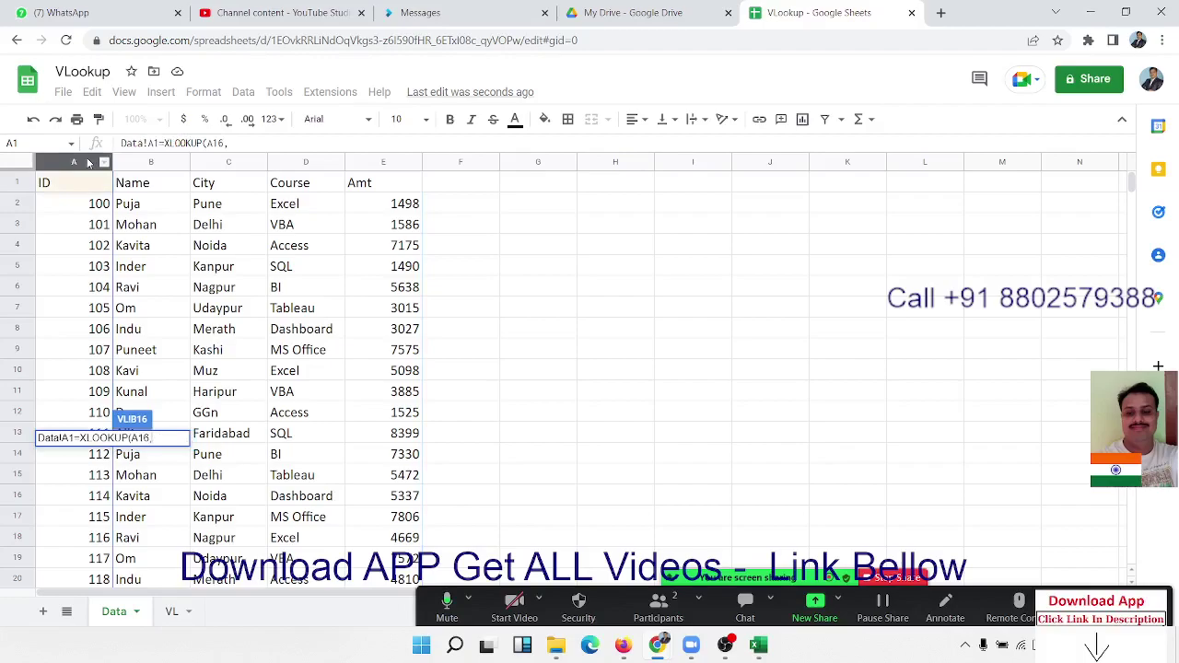
text(,)
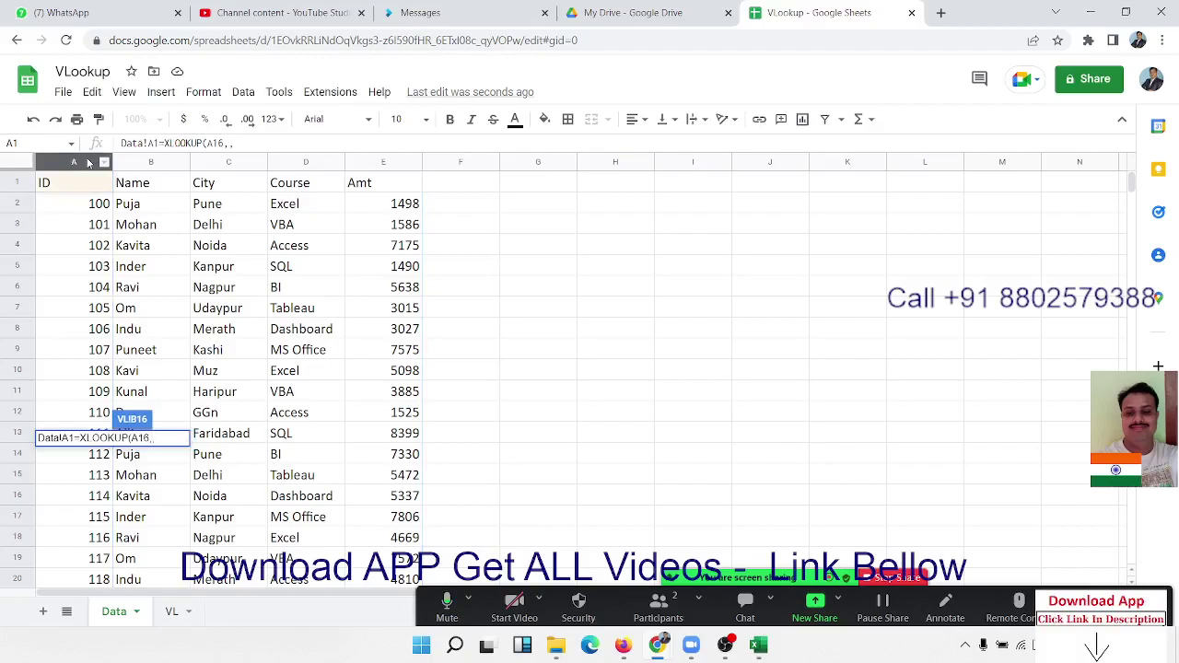
key(Escape)
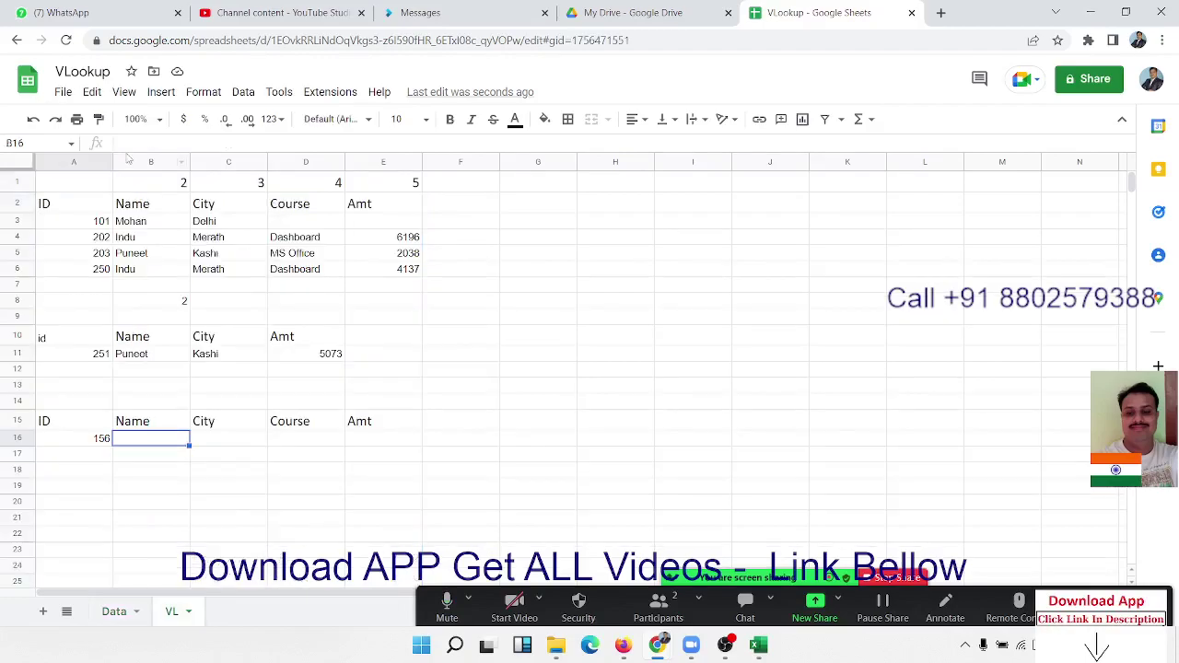
Step: Enter =XLOOKUP(A16,Data!A:A,Data!B:B) in B16, returning Kavi for ID 156
text(=xl)
key(Tab)
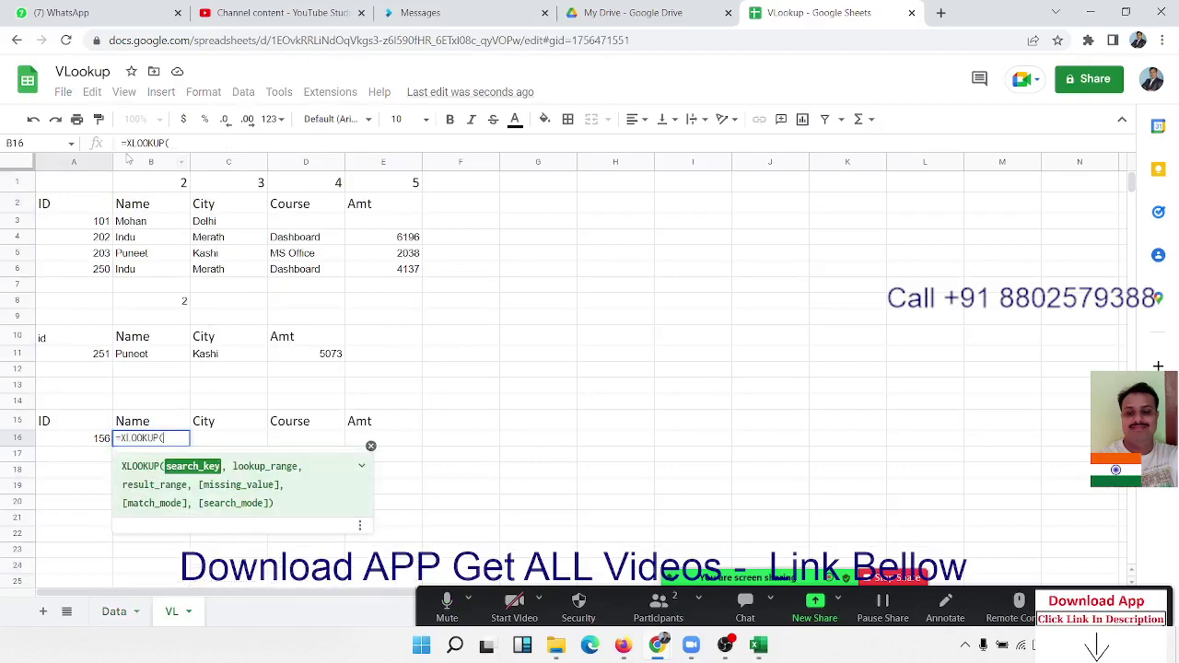
click(94, 440)
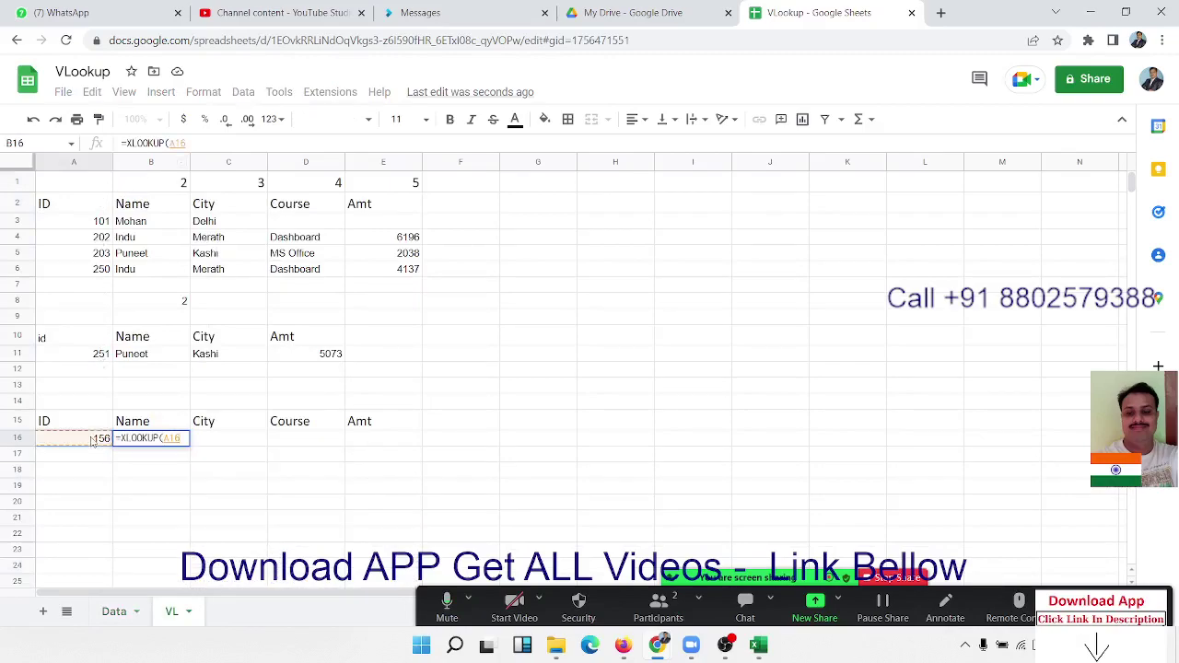
text(,)
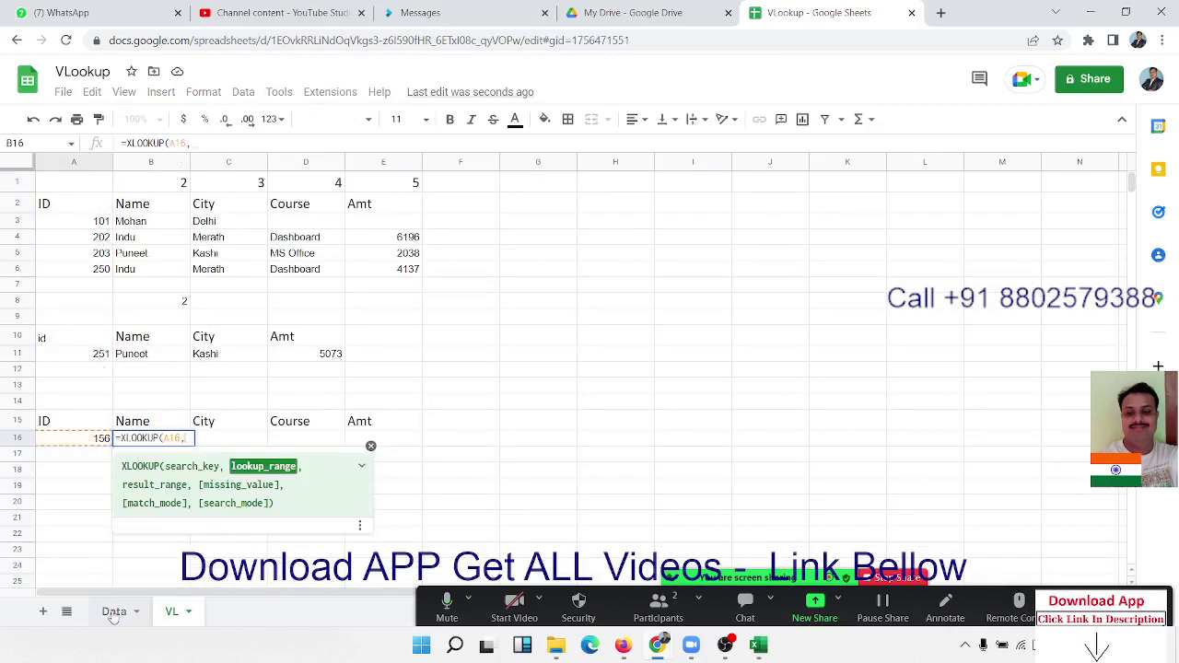
click(115, 611)
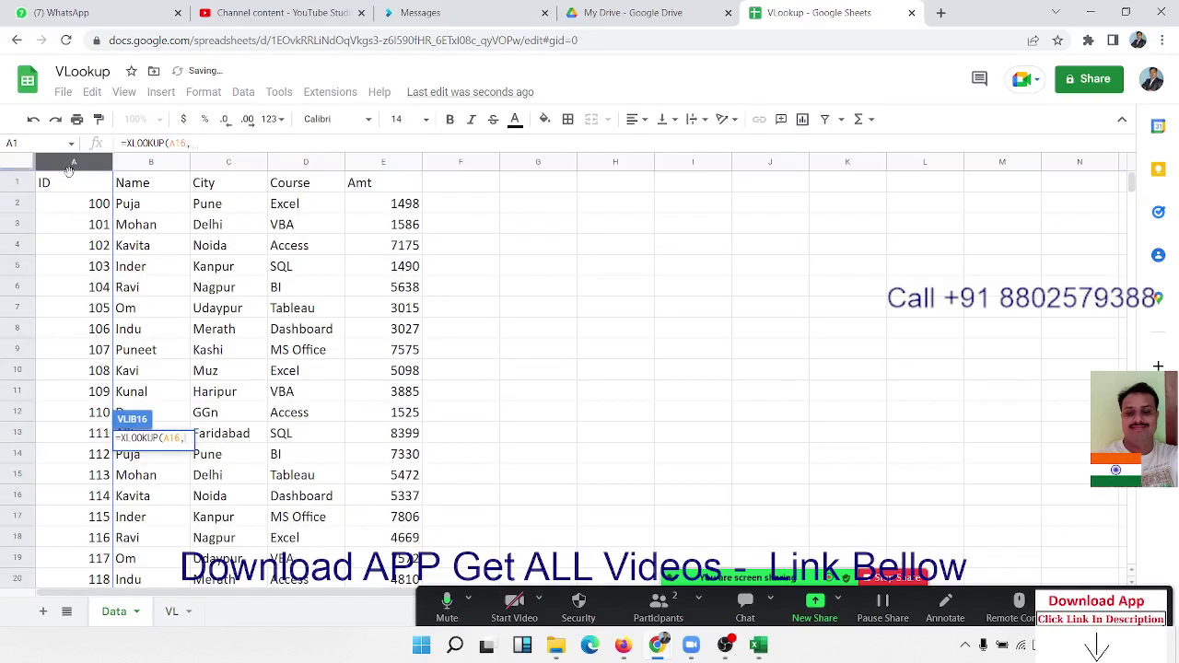
click(75, 165)
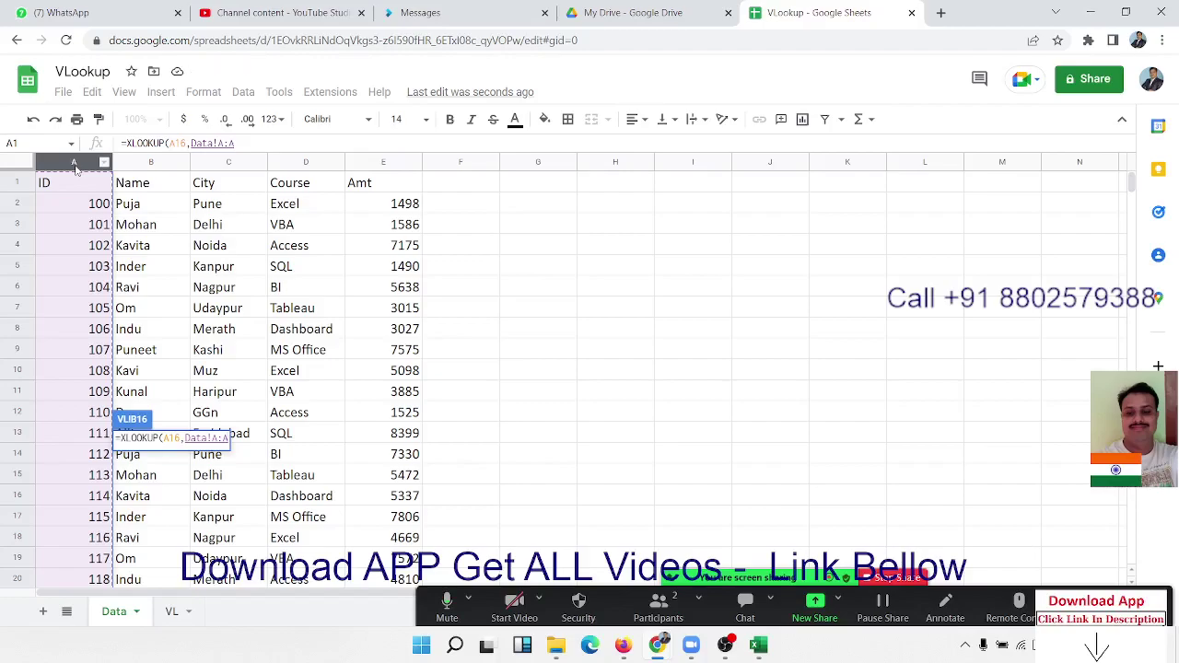
text(,)
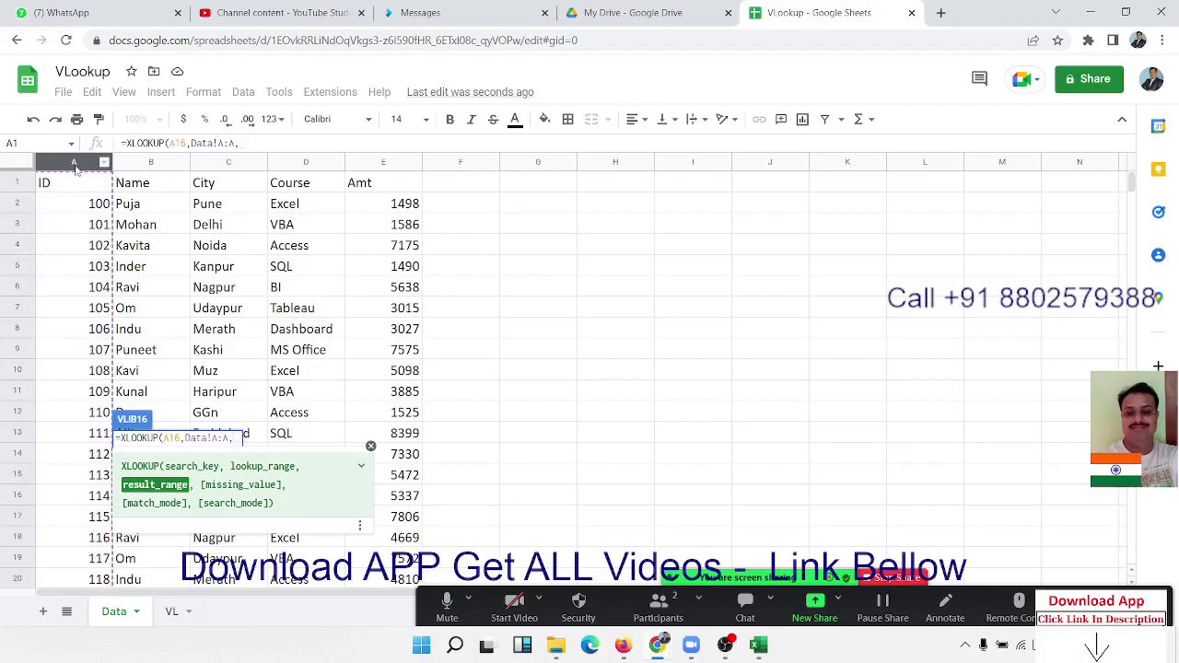
click(138, 163)
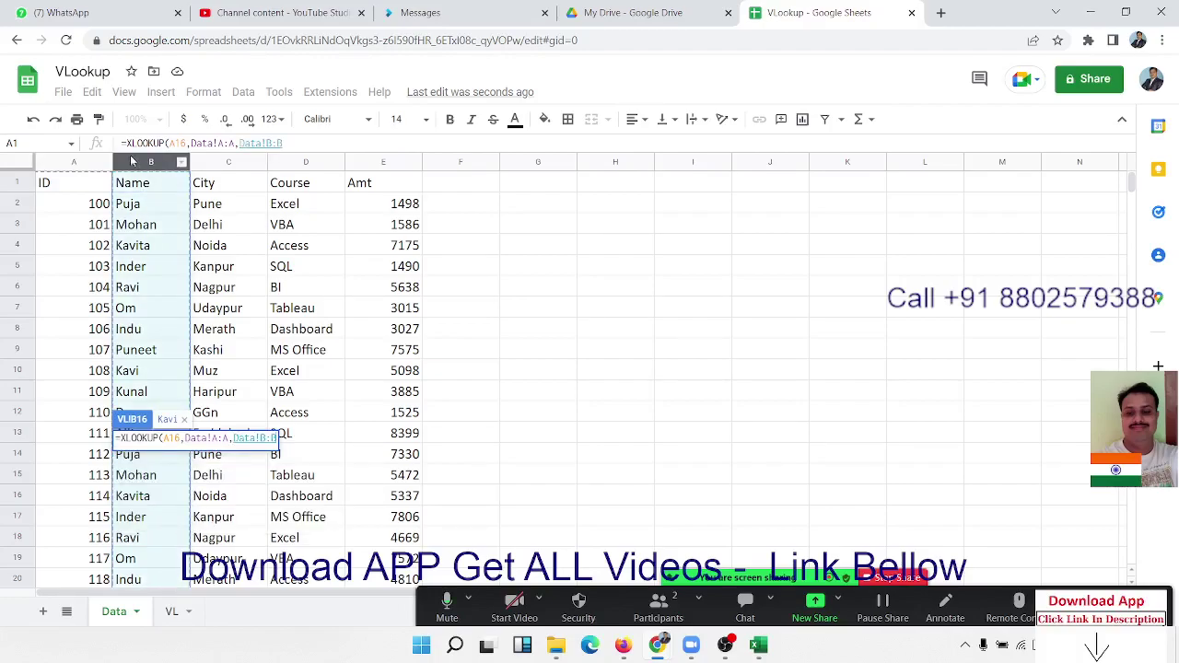
key(Return)
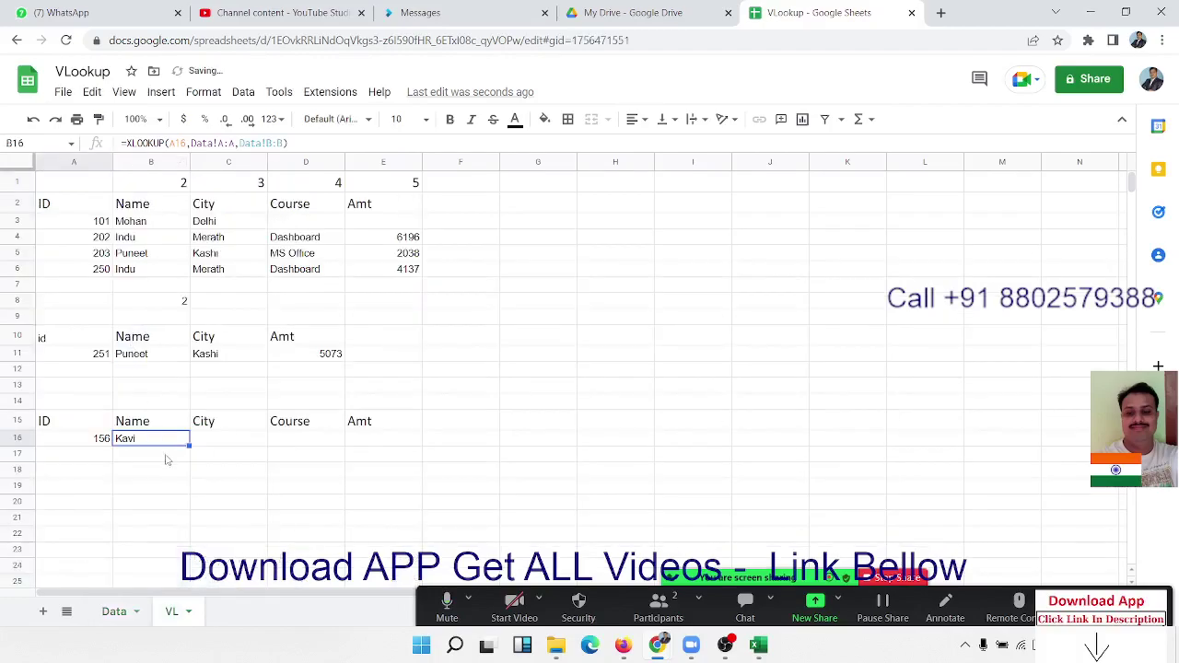
Step: Compare the row-15 headers with the Data sheet's headers and first record
click(155, 456)
click(153, 440)
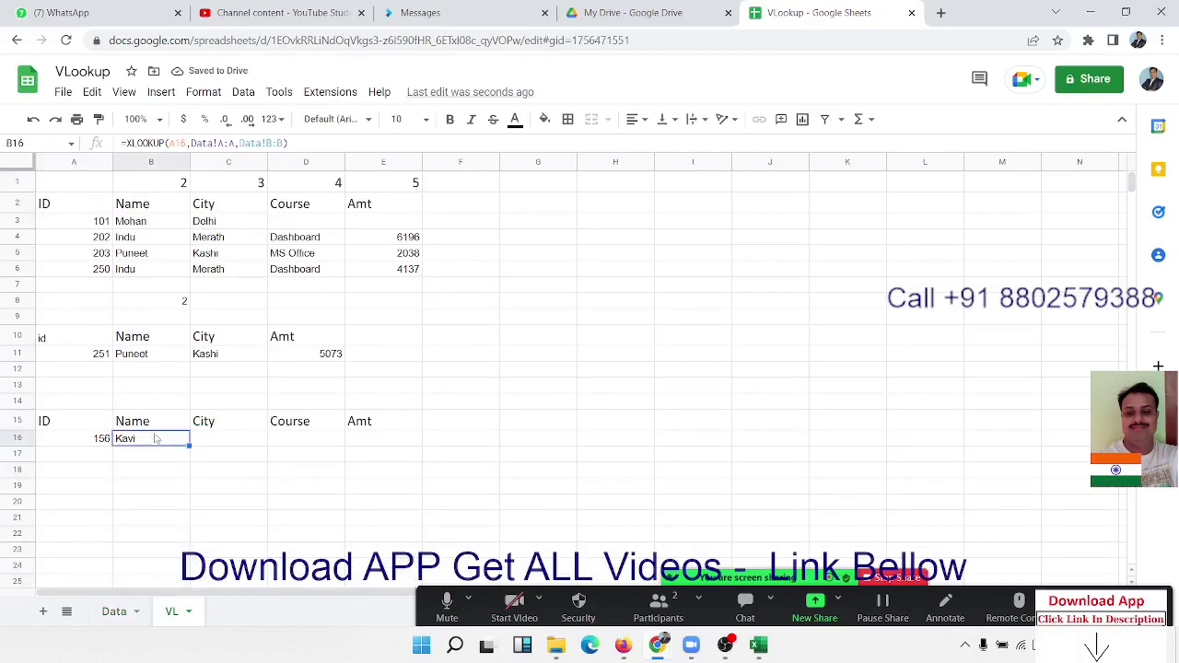
click(96, 428)
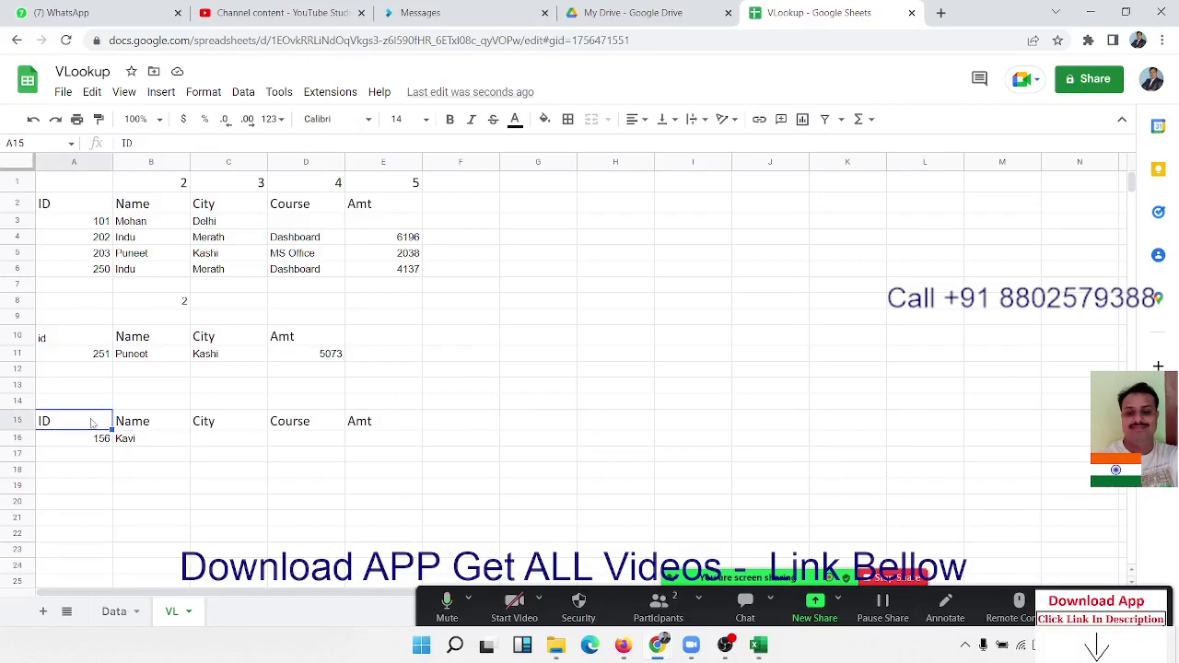
drag(90, 422, 329, 421)
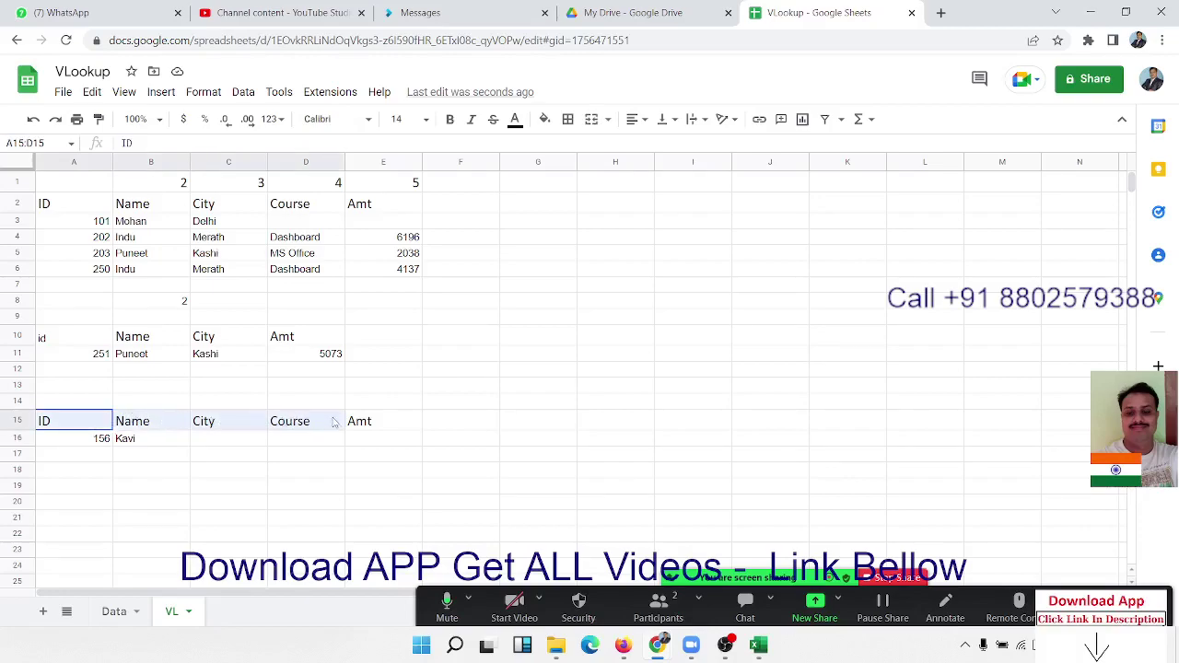
click(129, 615)
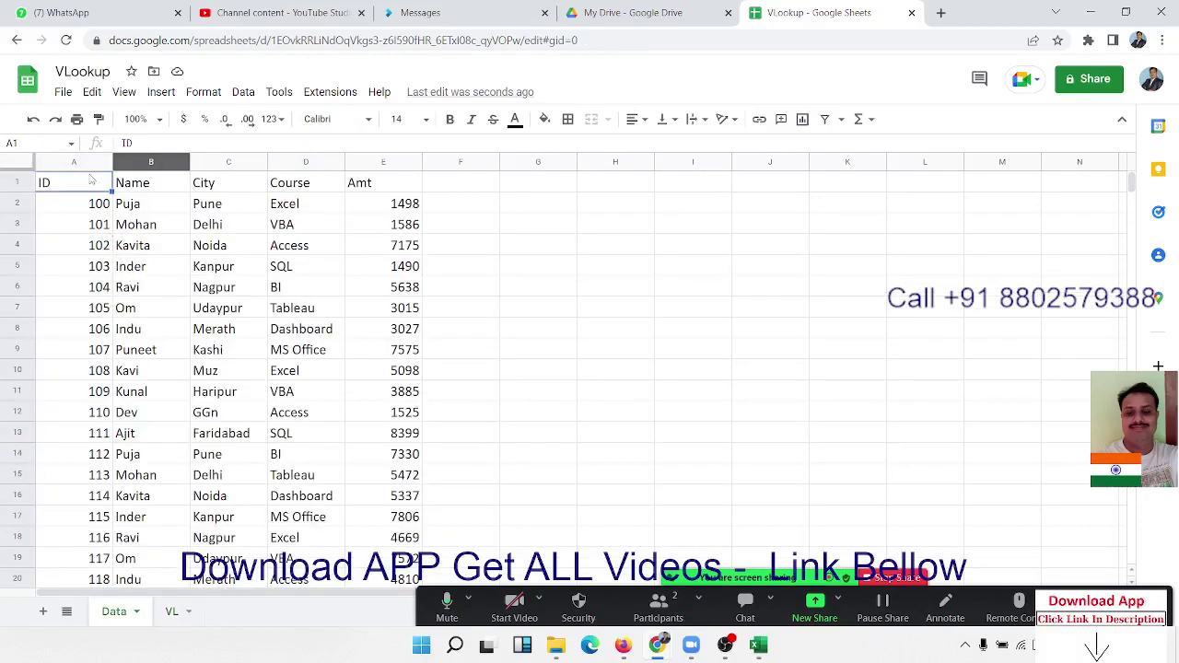
click(84, 187)
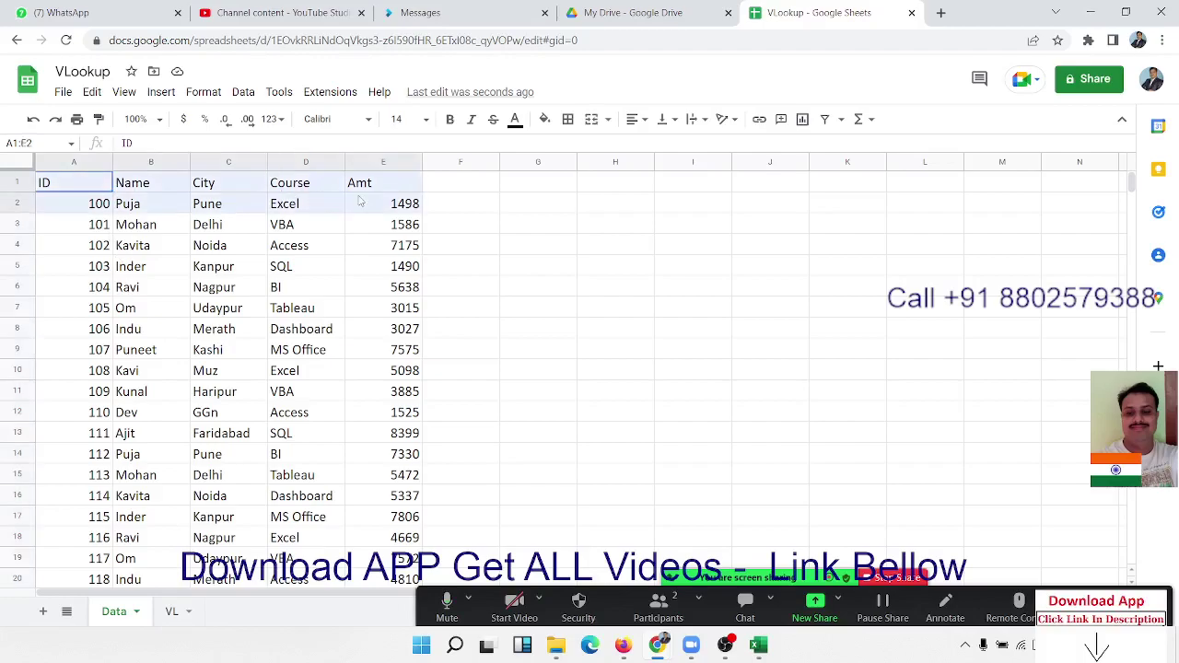
drag(85, 187, 406, 204)
click(174, 617)
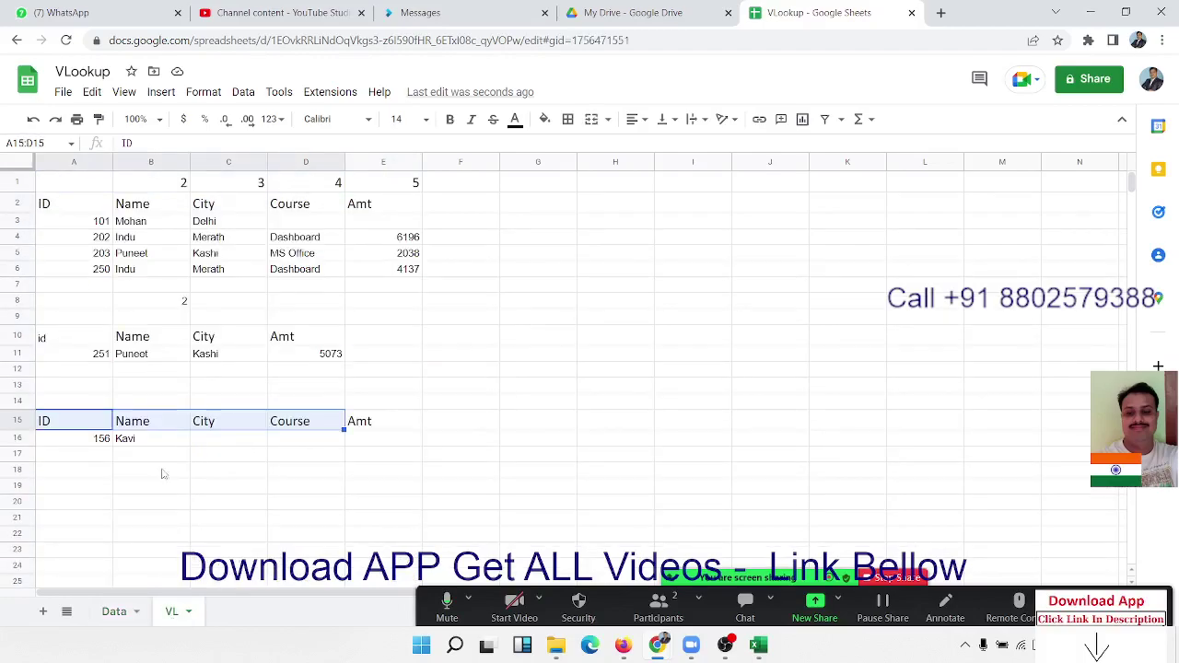
Step: Lock B16's XLOOKUP references as $A16 and Data!$A:$A
click(162, 439)
double_click(161, 438)
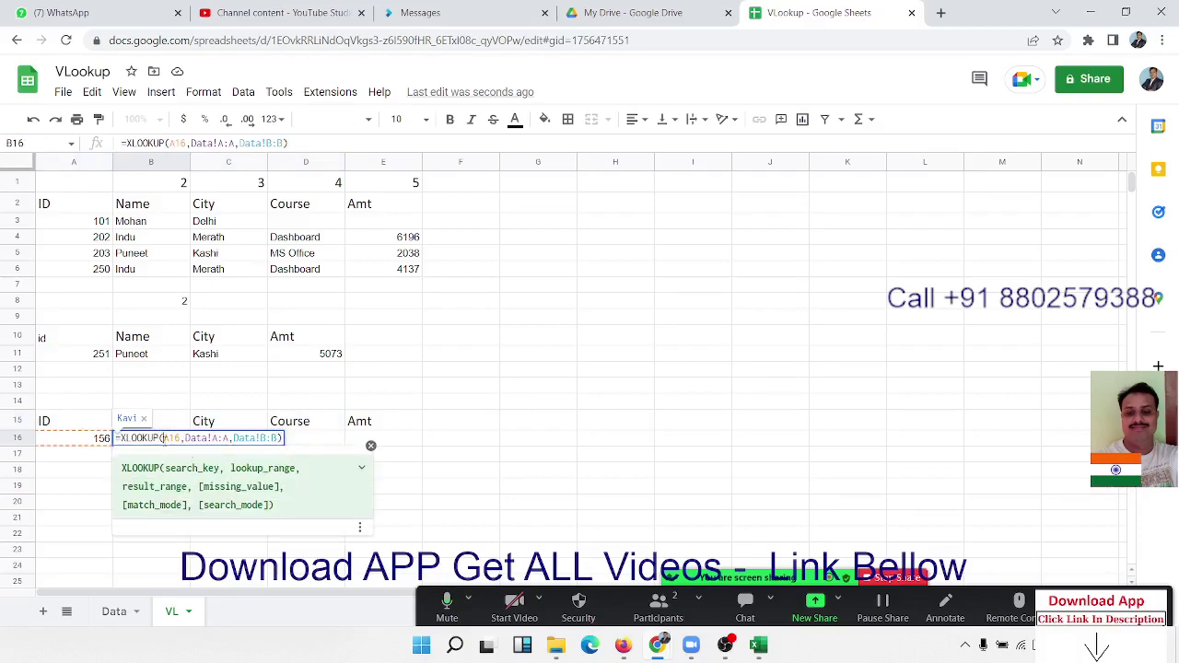
text($)
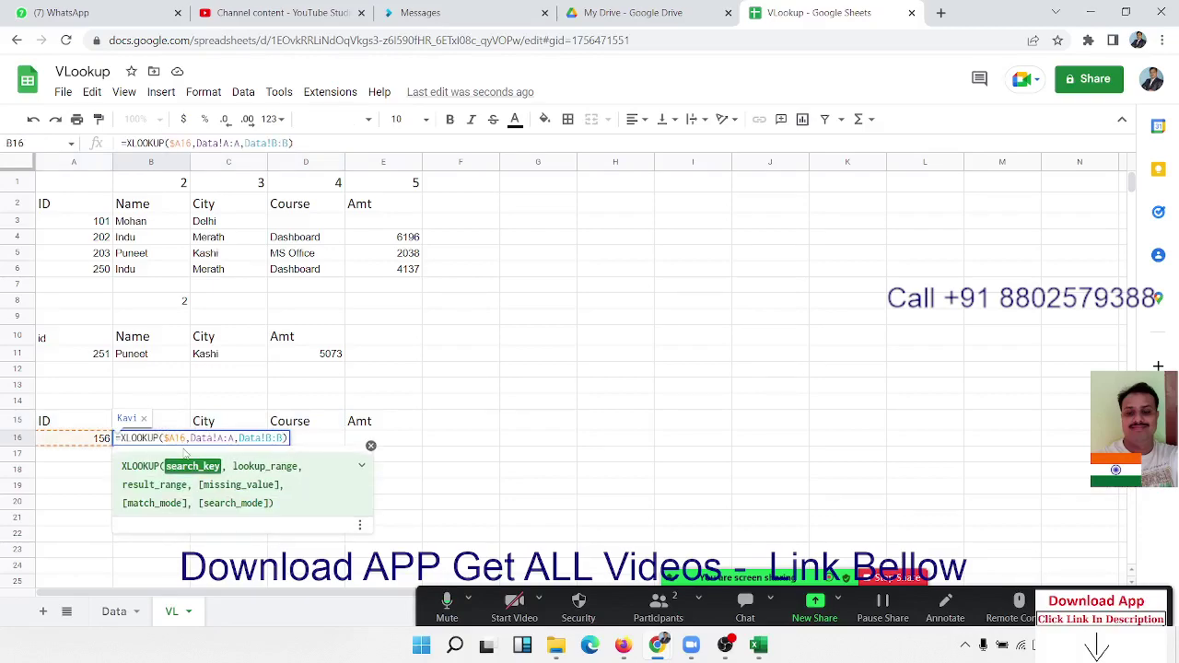
click(221, 438)
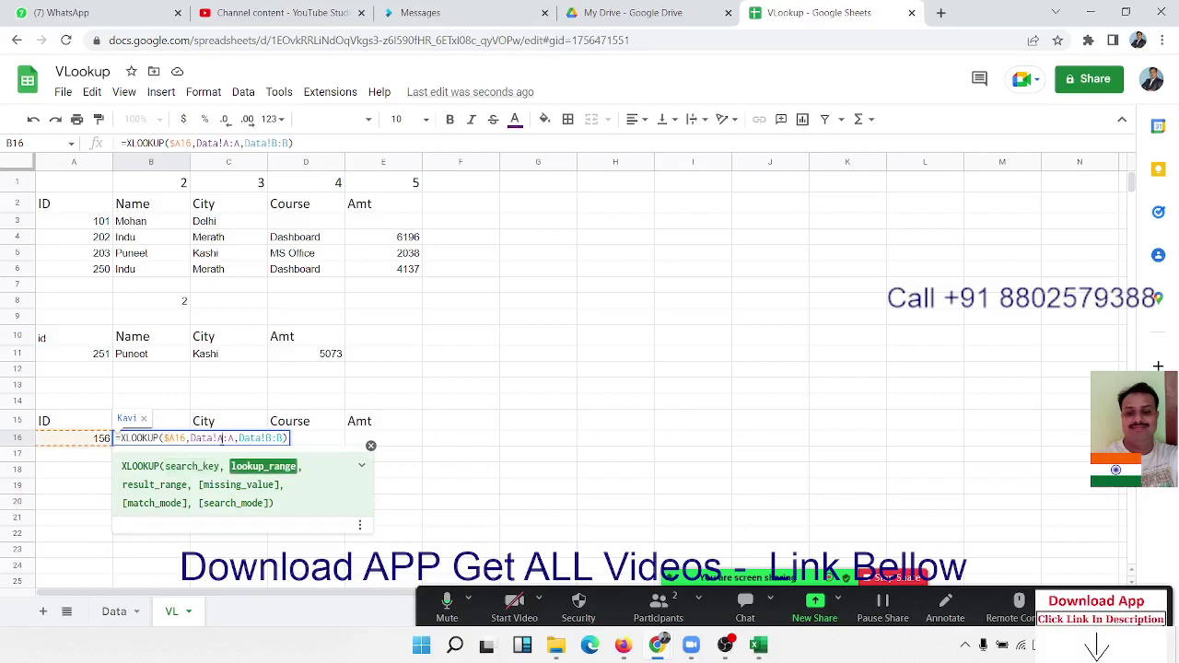
key(F4)
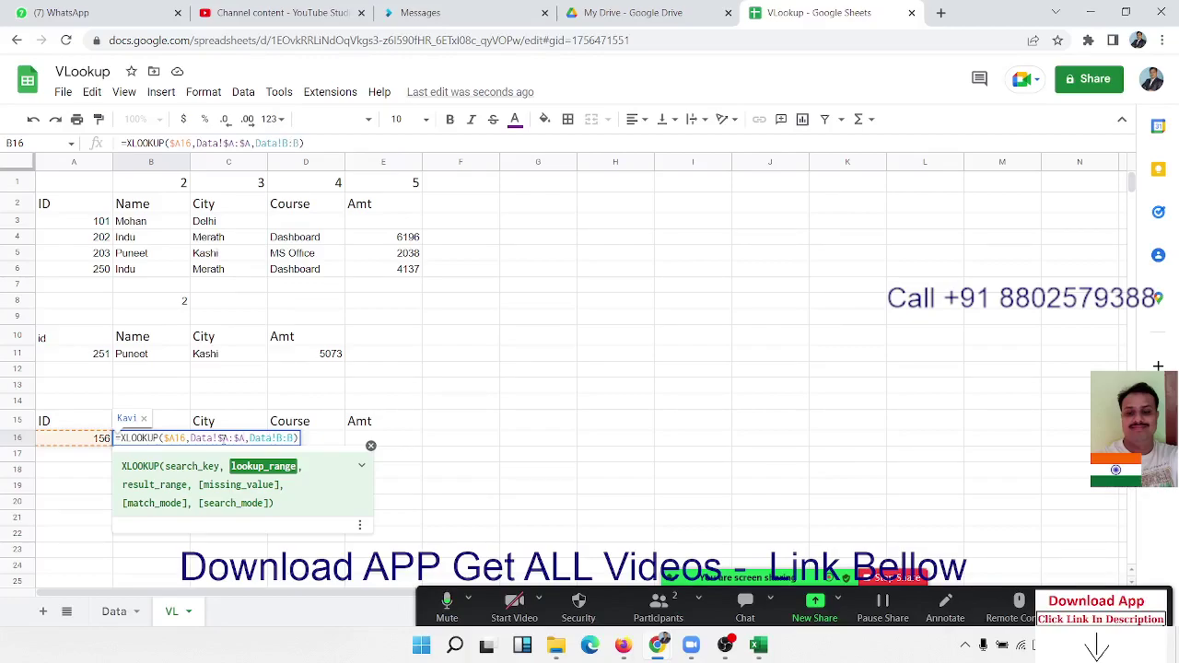
double_click(277, 438)
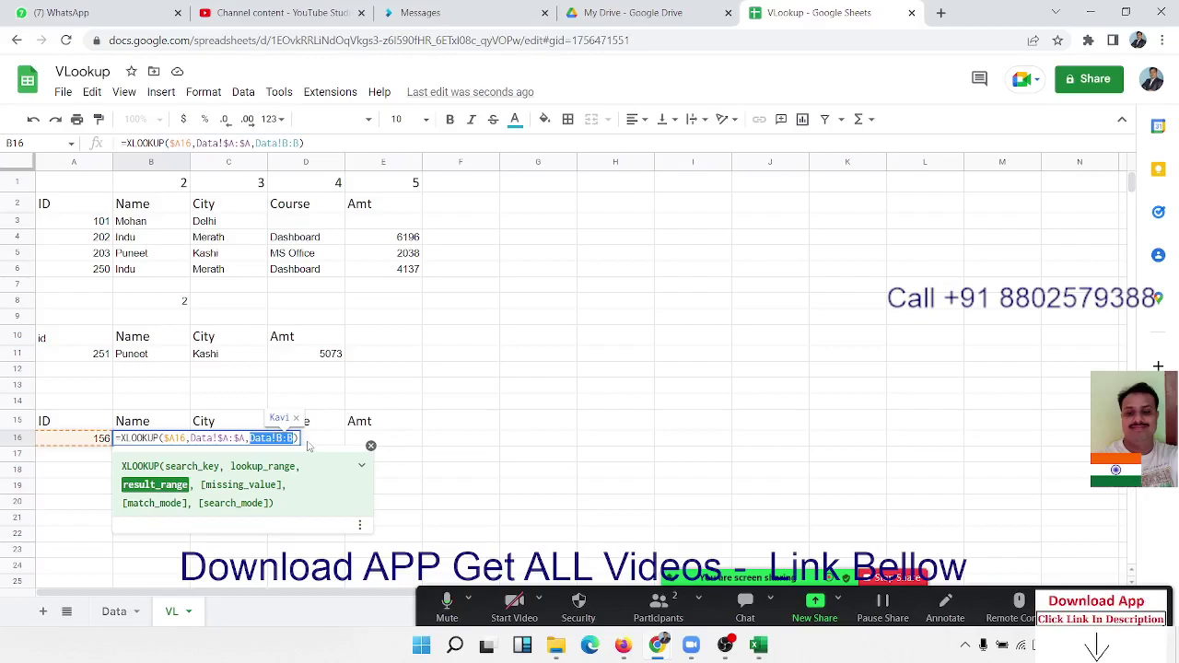
key(Return)
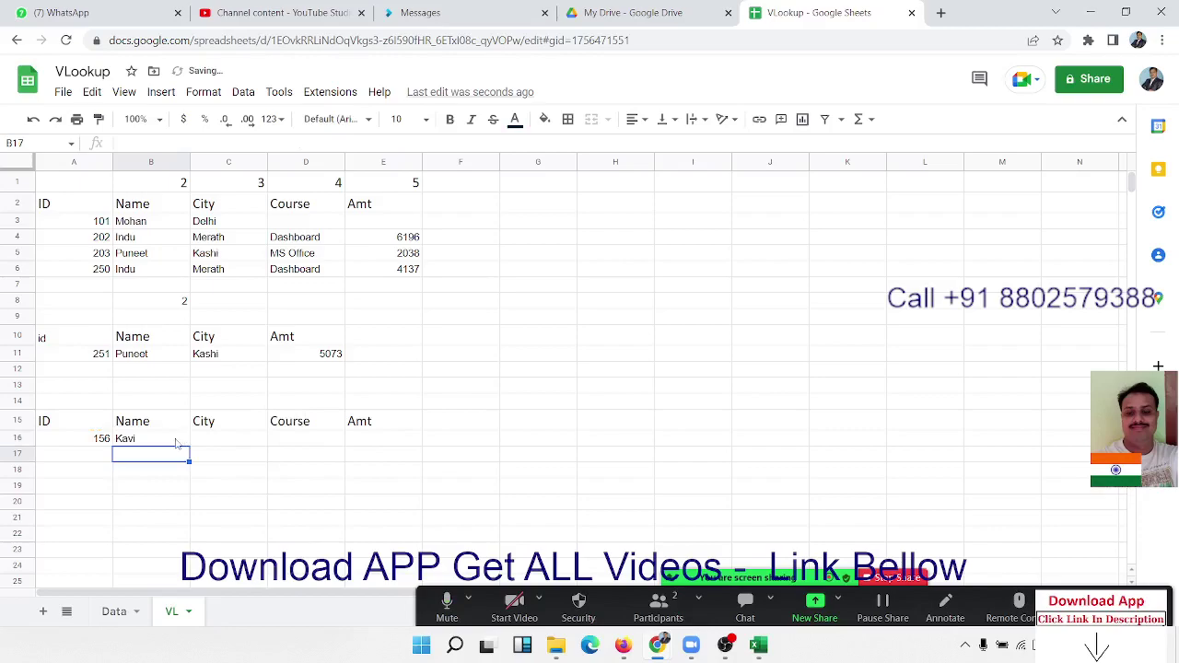
Step: Copy B16's XLOOKUP across to E16, filling Muz, Excel and 1320
click(184, 441)
drag(188, 446, 352, 467)
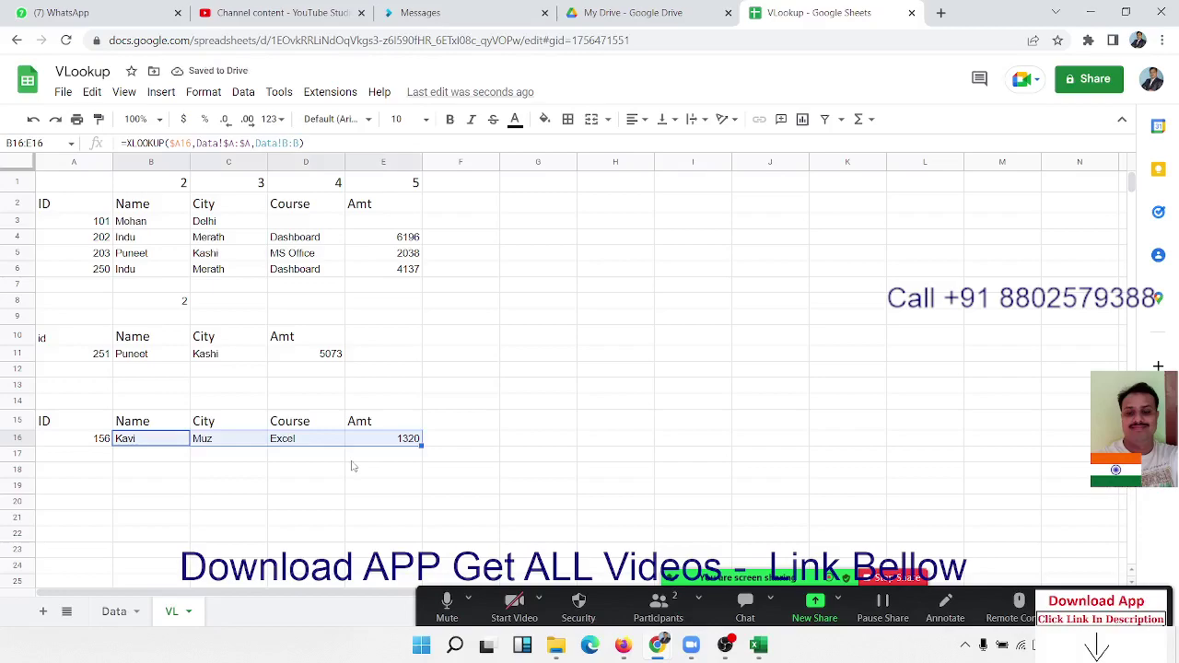
double_click(175, 439)
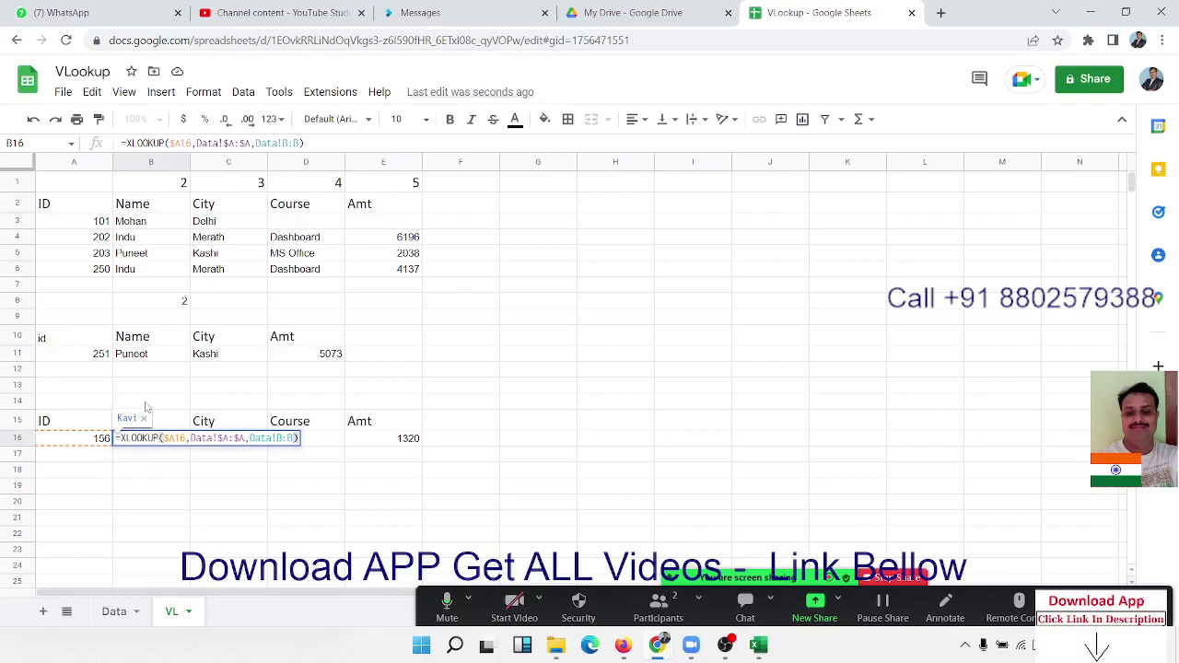
Step: Confirm the XLOOKUP formulas in B16, C16 and D16 that return the name, Muz and Excel
key(Return)
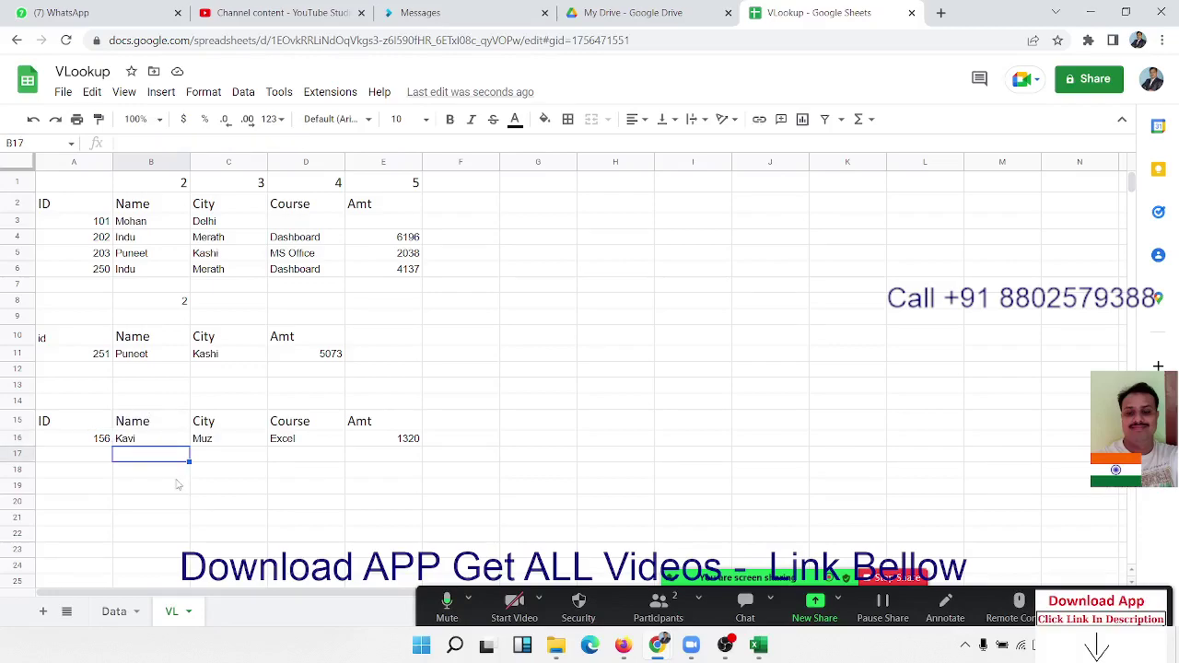
double_click(212, 440)
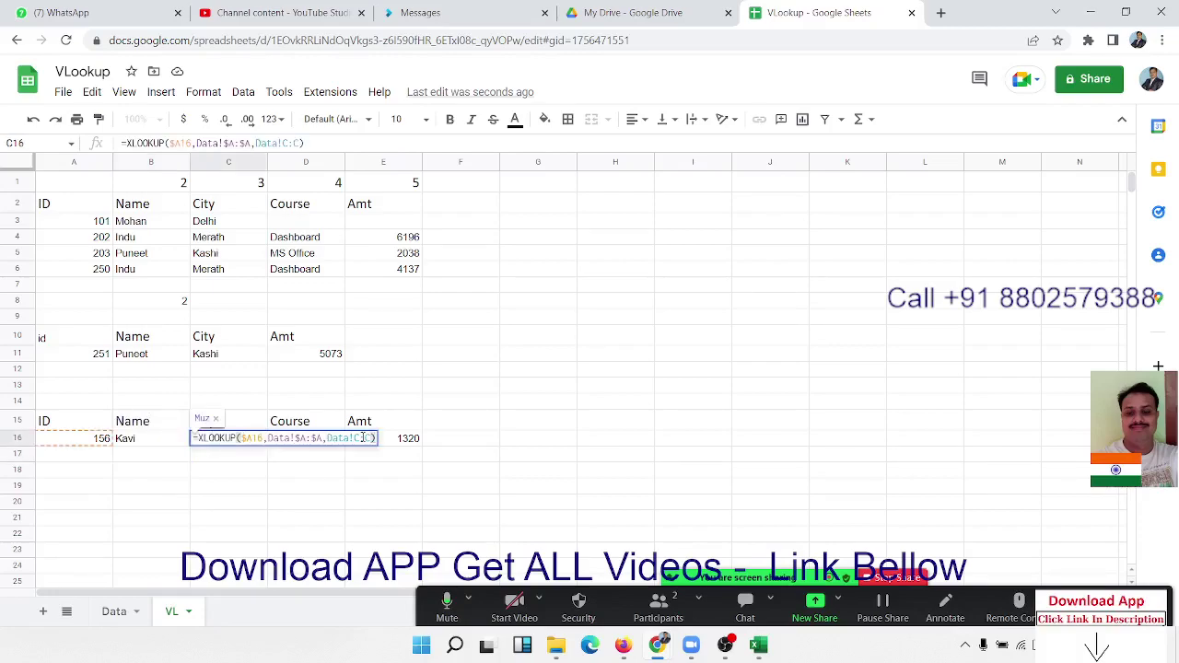
drag(328, 438, 377, 468)
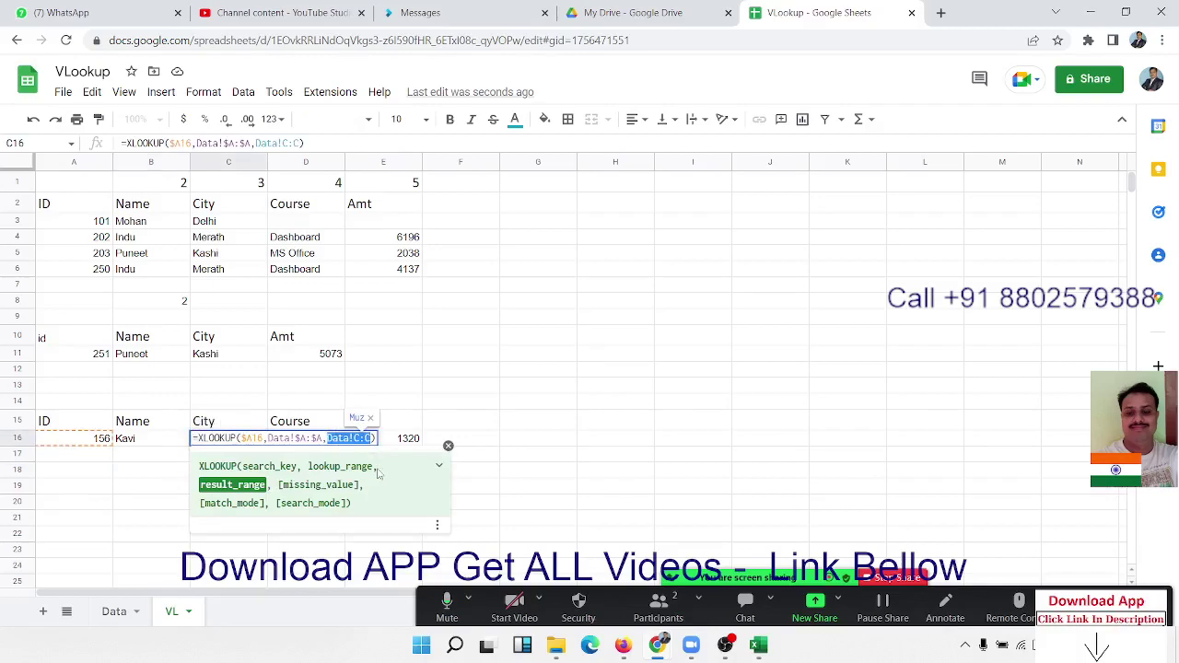
key(Return)
click(320, 442)
double_click(320, 440)
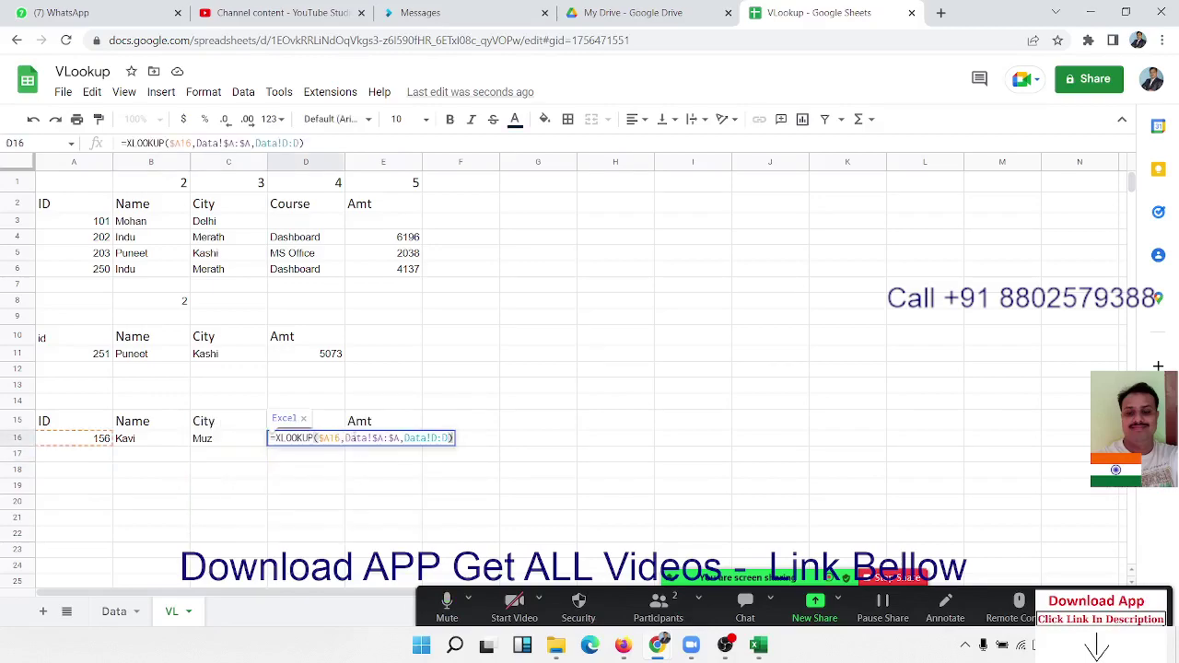
click(435, 438)
key(Return)
Step: Check E16's XLOOKUP returning 1320 from column E, then select B16:E16
click(413, 440)
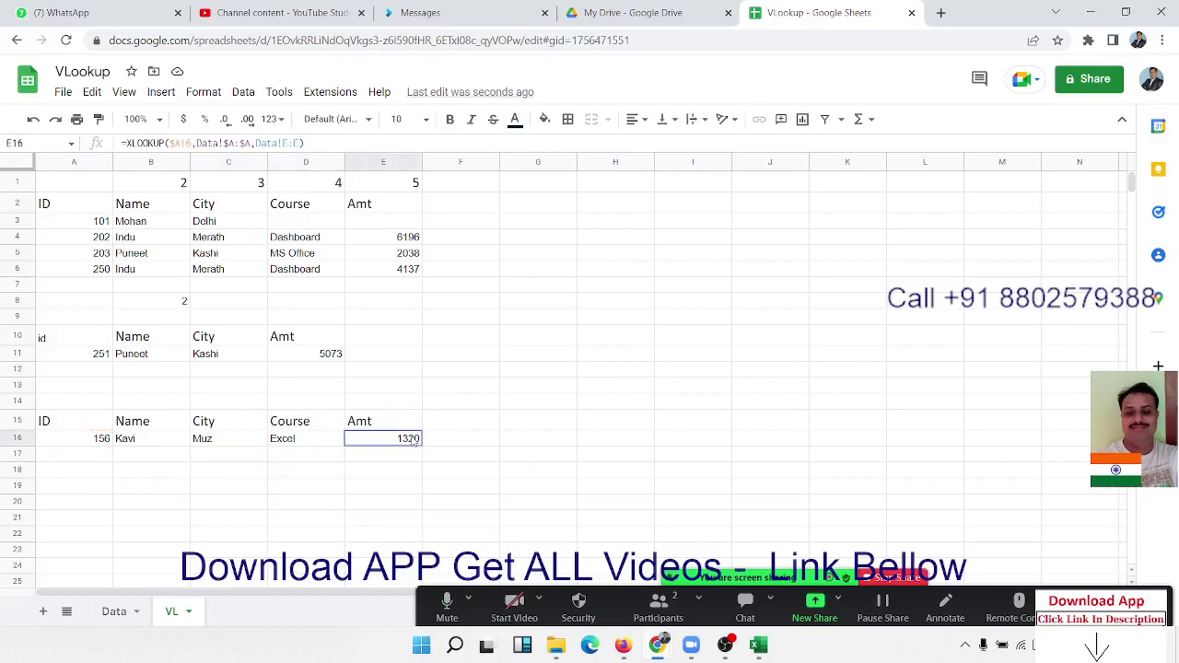
double_click(413, 441)
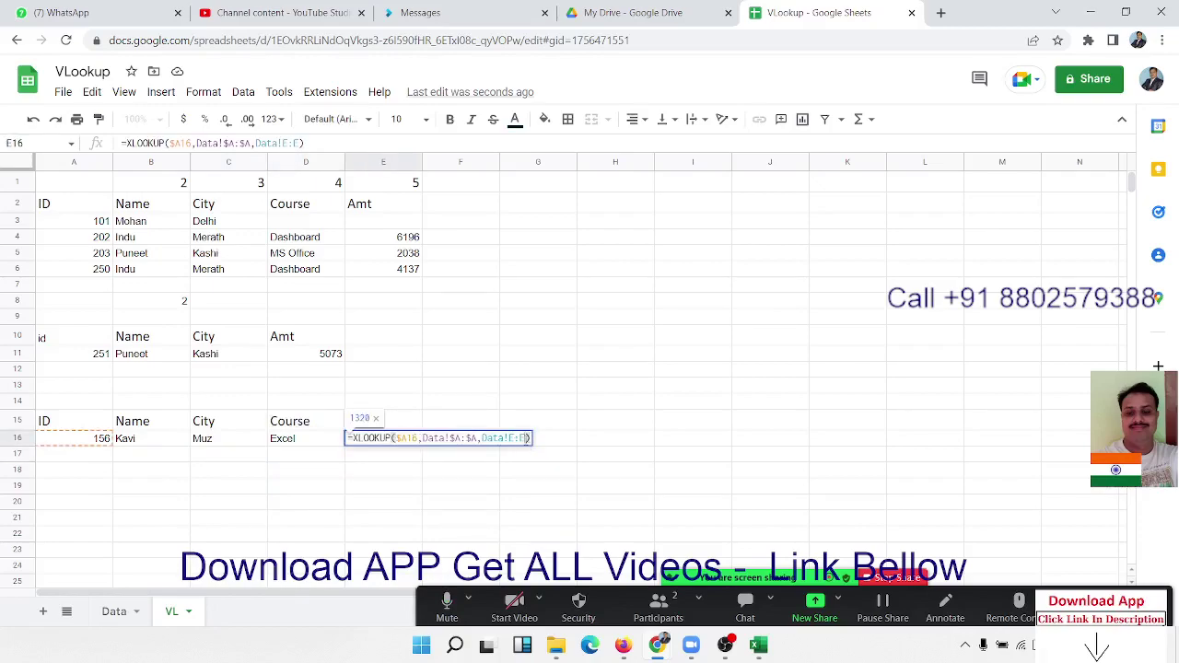
key(Return)
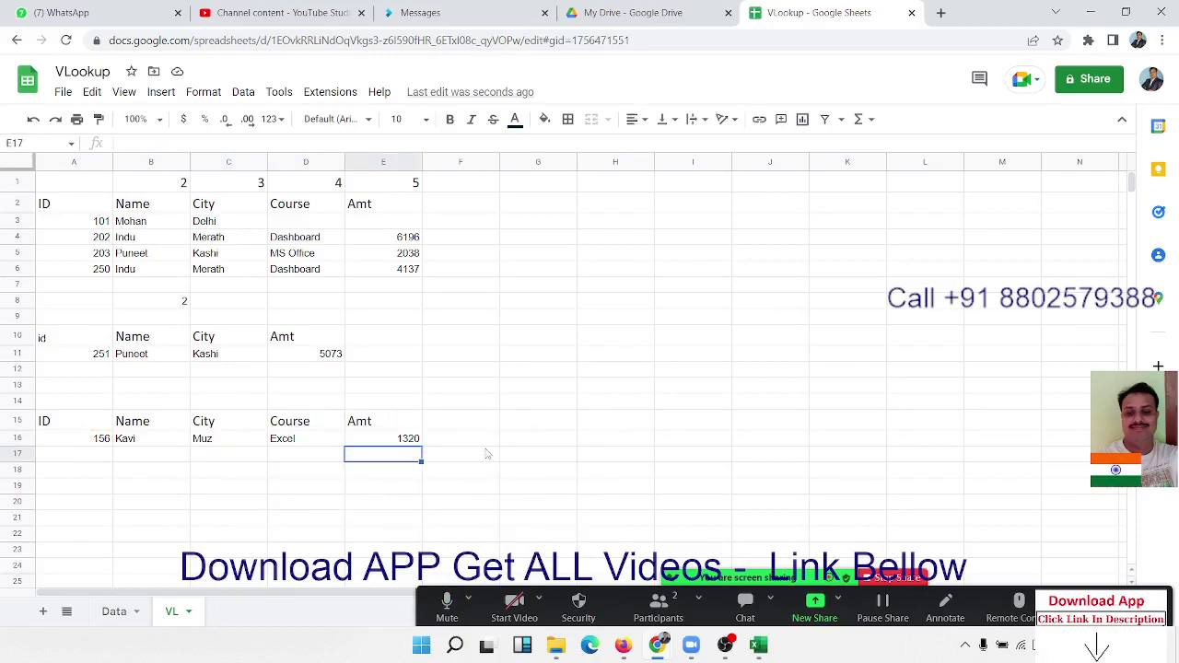
click(411, 441)
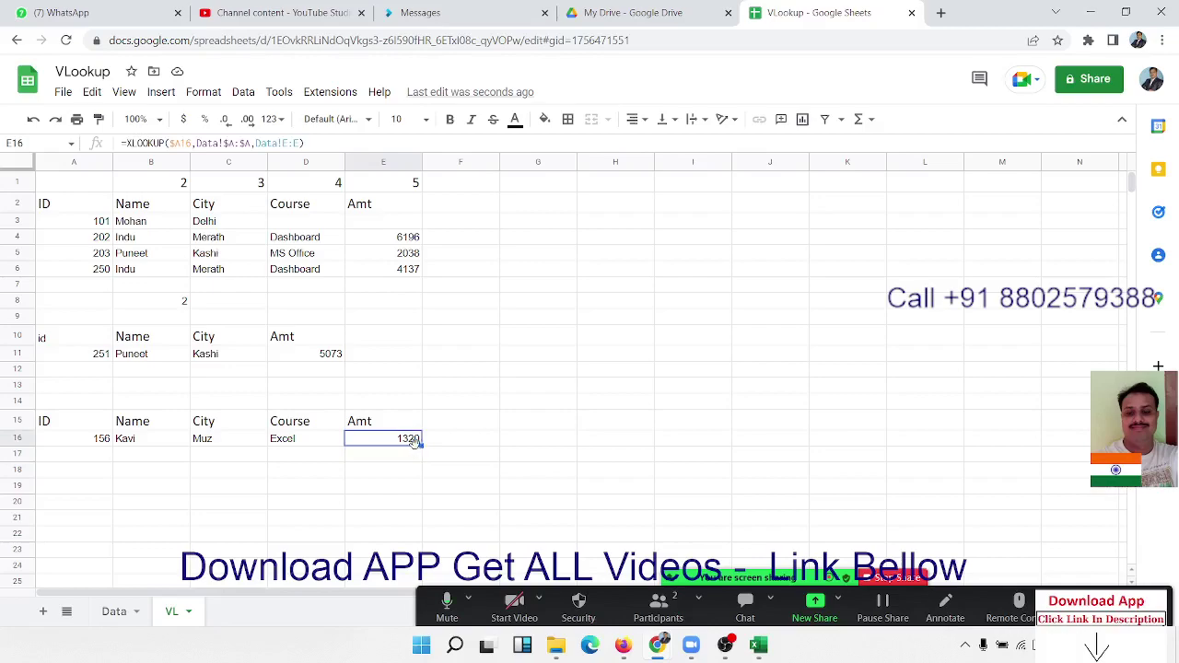
double_click(415, 442)
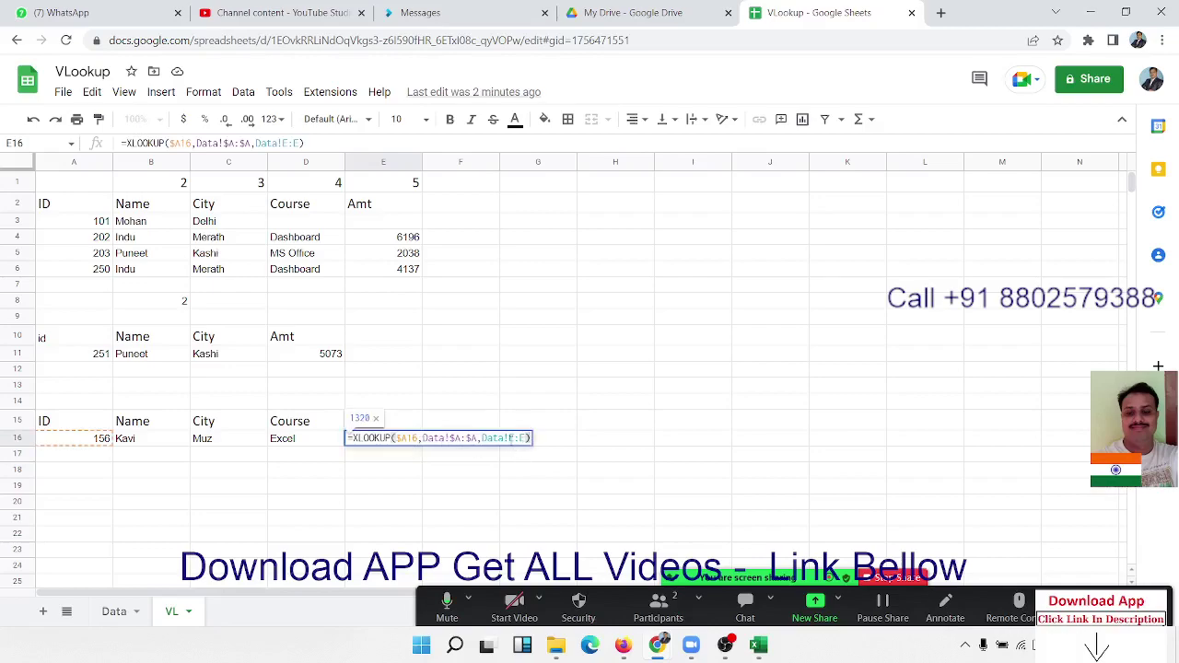
drag(510, 438, 529, 439)
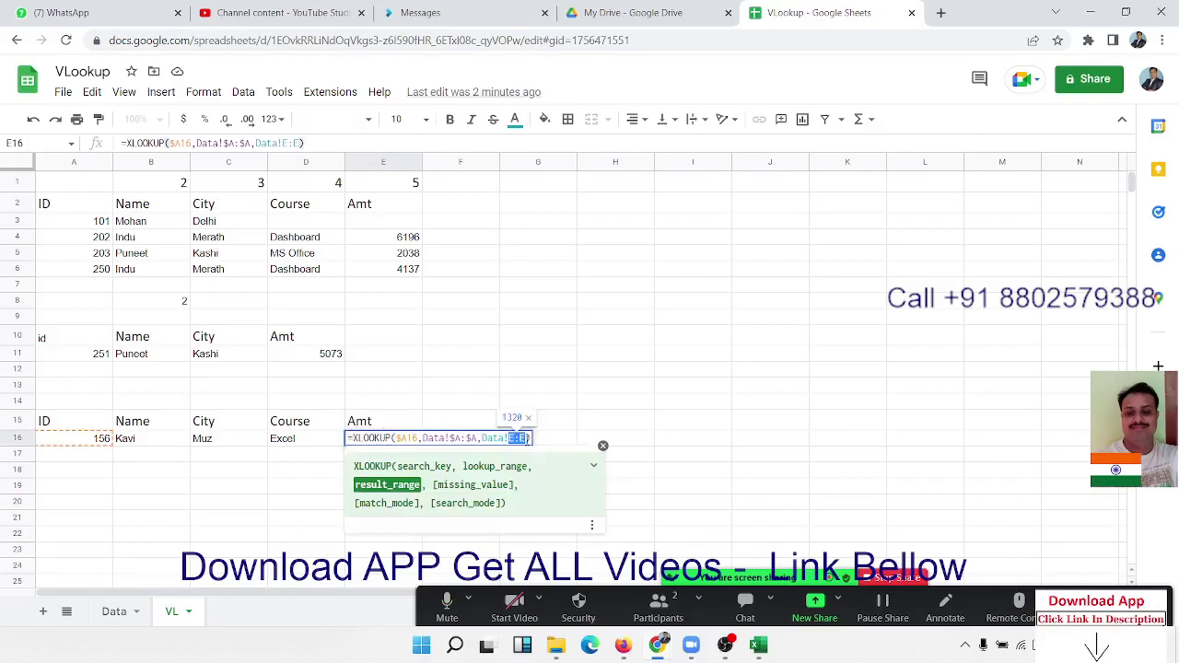
key(Return)
drag(133, 441, 414, 446)
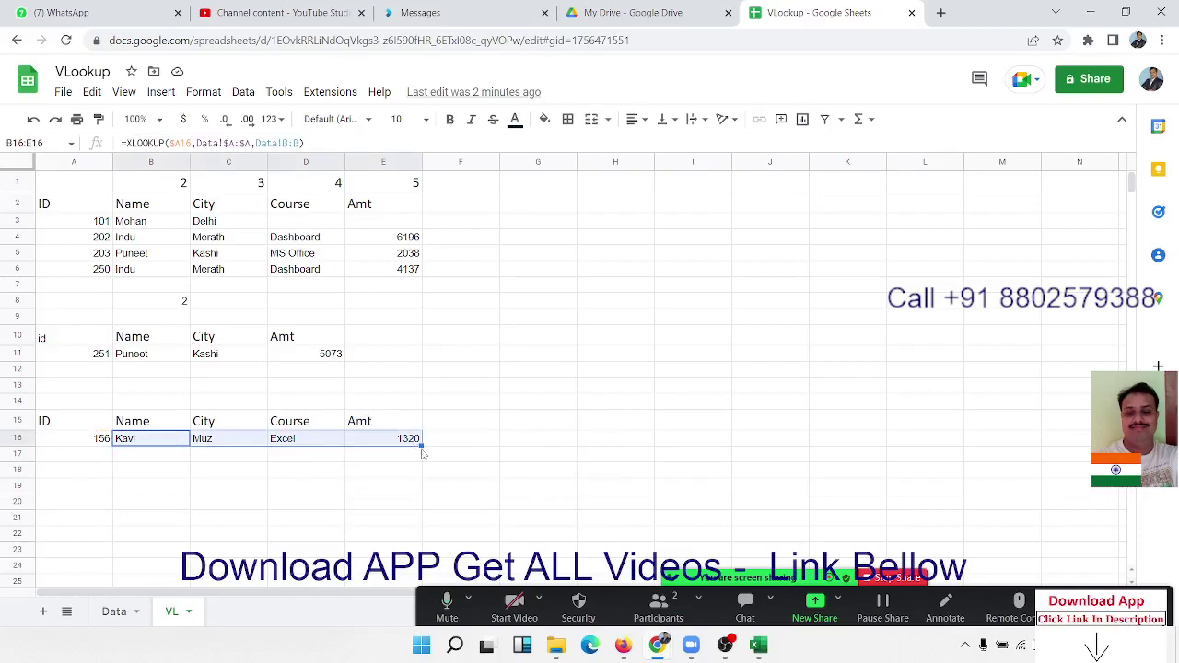
Step: Fill the B16:E16 lookup formulas down through row 18 and begin an ID in A17
drag(420, 447, 422, 476)
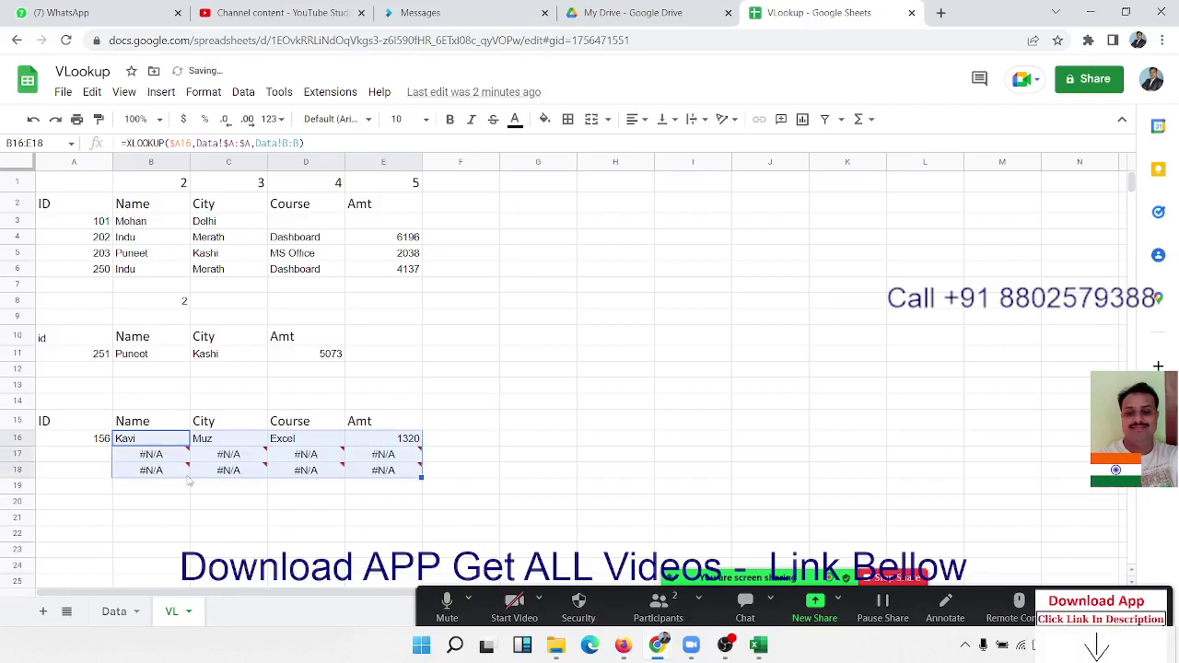
click(109, 456)
text(85)
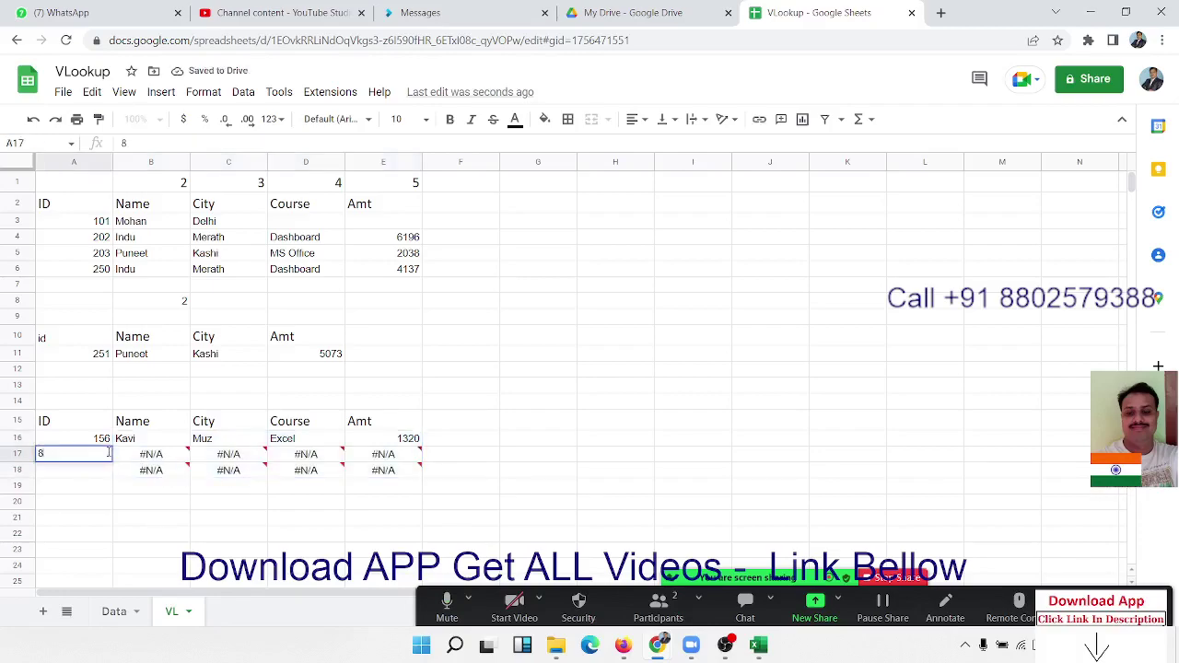
key(Return)
Step: Enter IDs 157 and 158 in A17:A18, returning Haripur/VBA/3523 and GGn/Access/8785
click(106, 439)
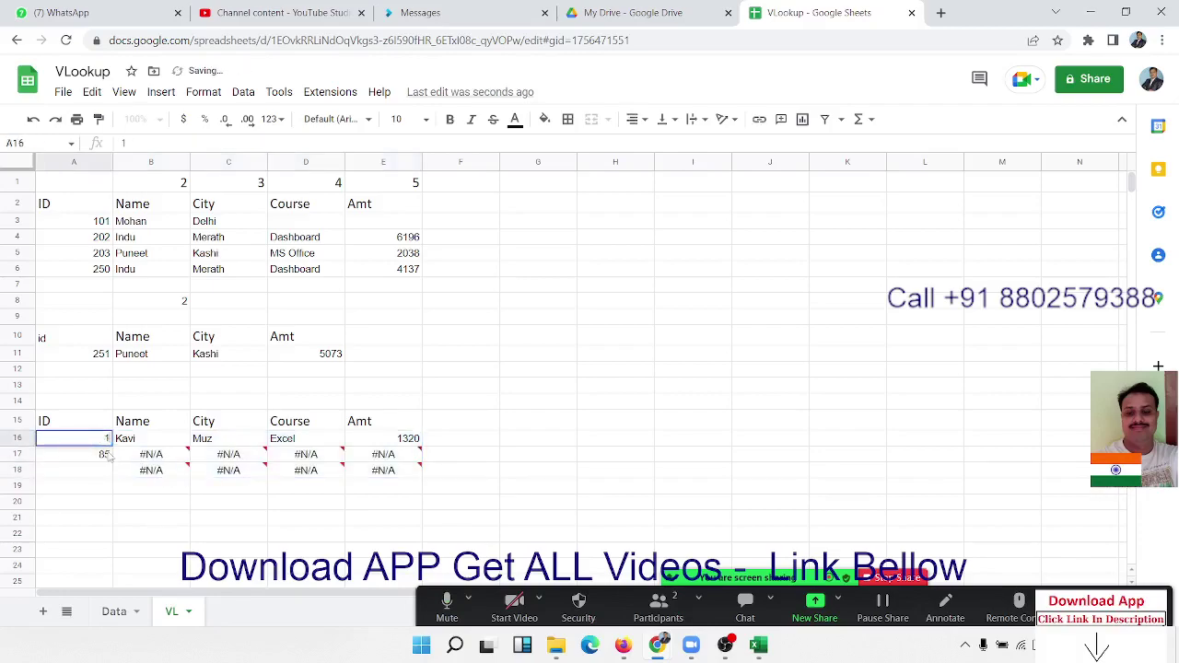
text(56)
click(109, 456)
text(157)
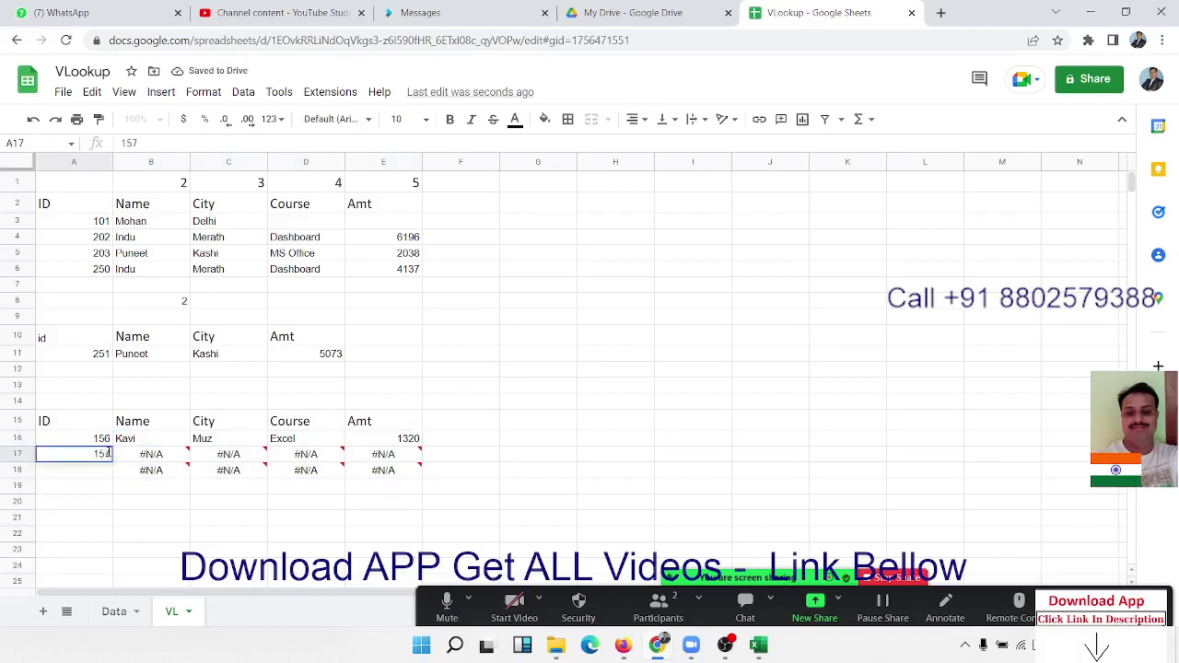
key(Return)
text(158)
key(Return)
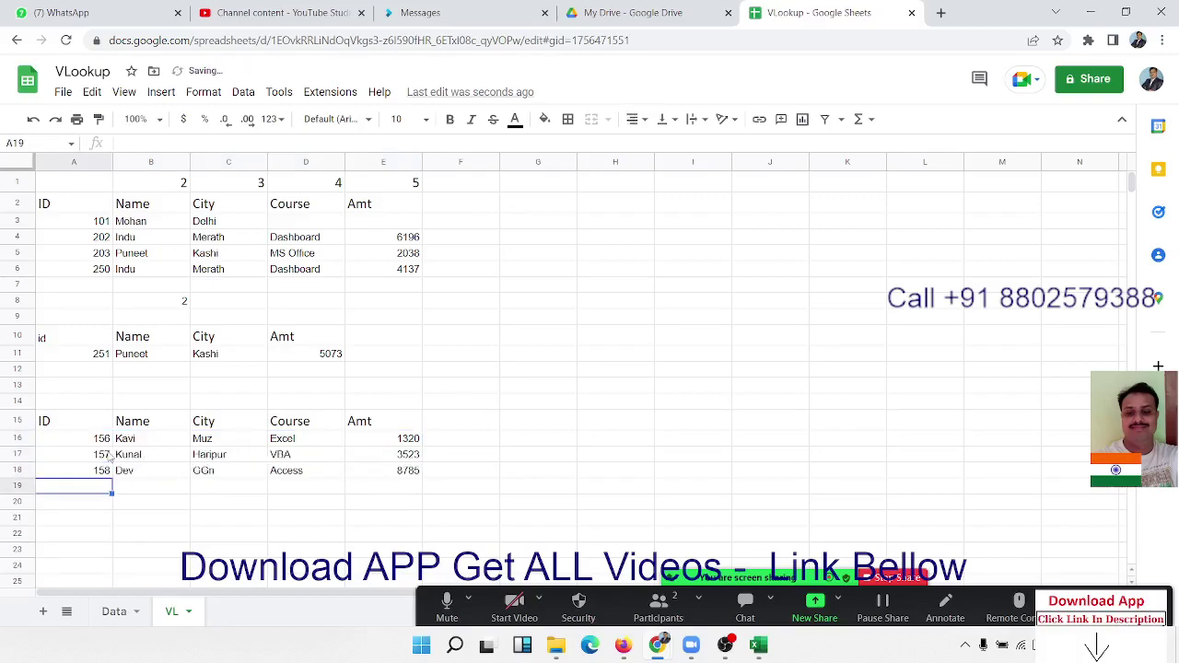
click(144, 475)
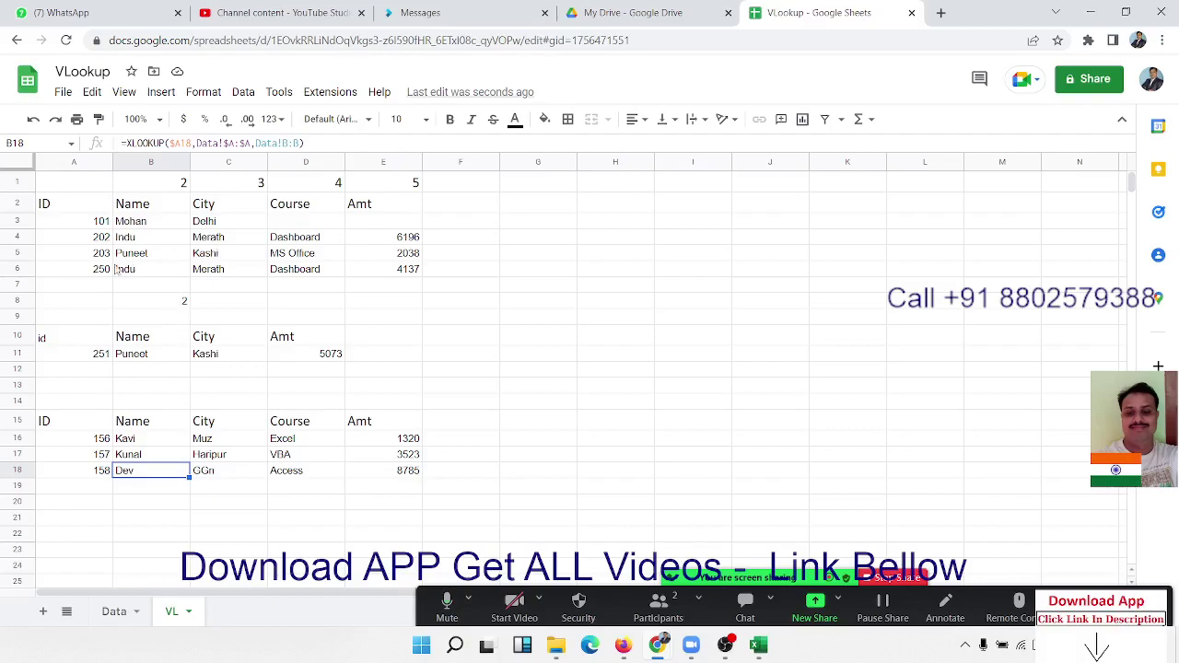
Step: Enter ID 56 in A6 so B6:E6 show #N/A
click(81, 273)
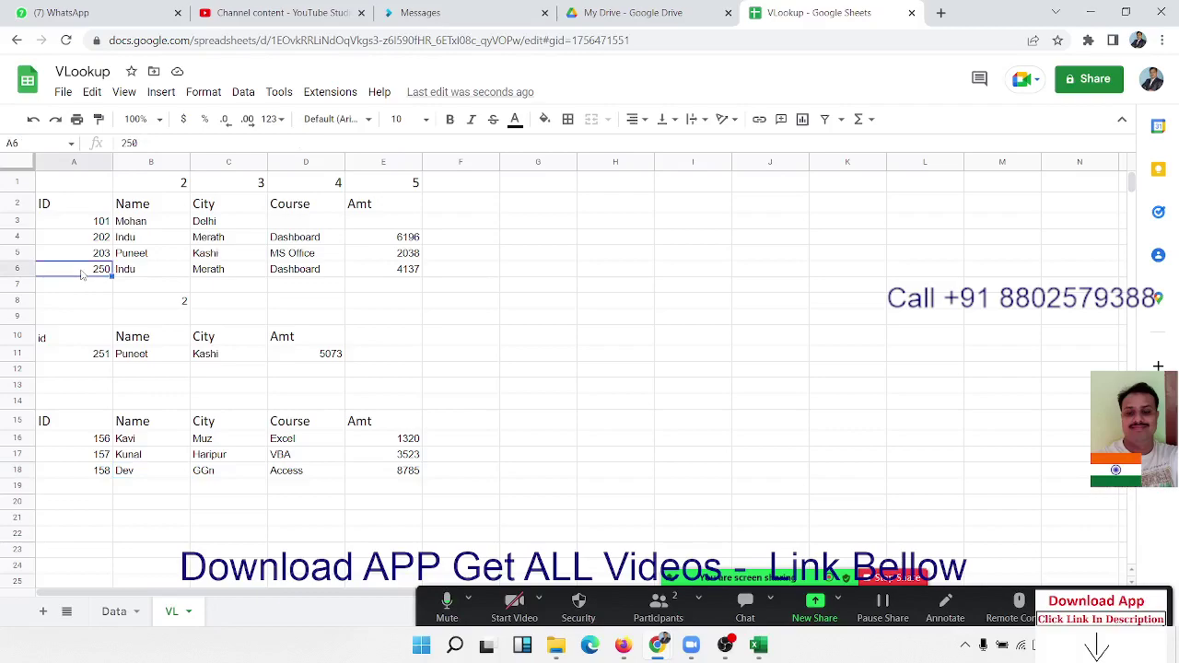
text(56)
key(Return)
click(130, 269)
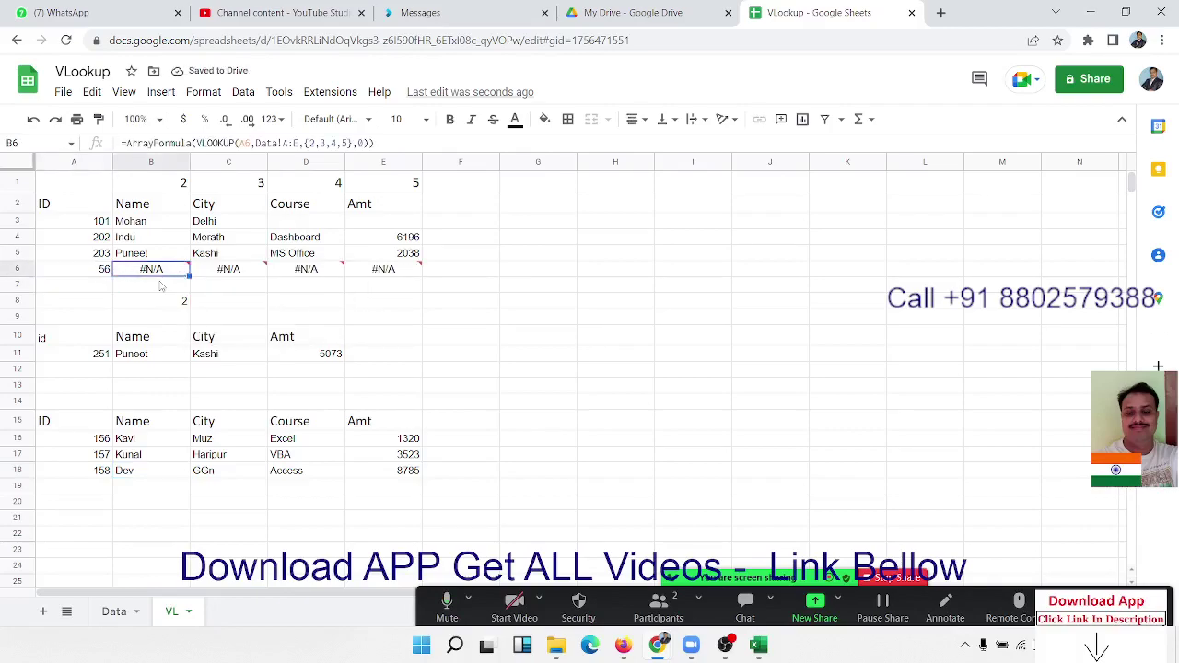
Step: Try wrapping B6's ArrayFormula in IF, then cancel and leave it unchanged
click(126, 144)
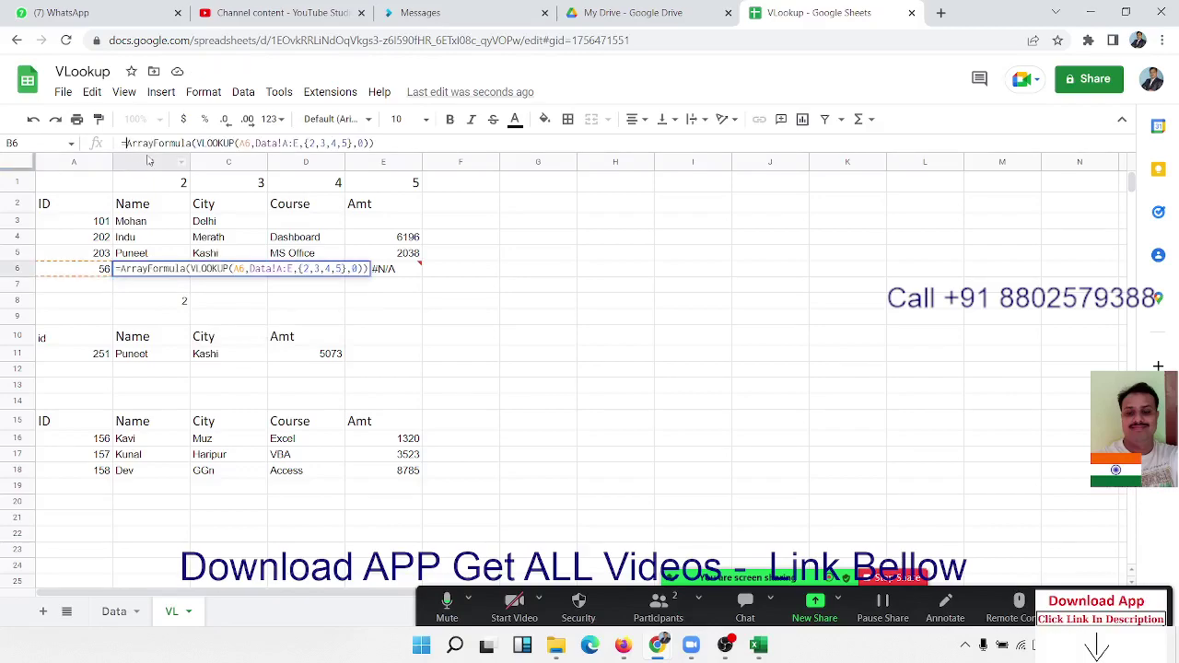
text(if)
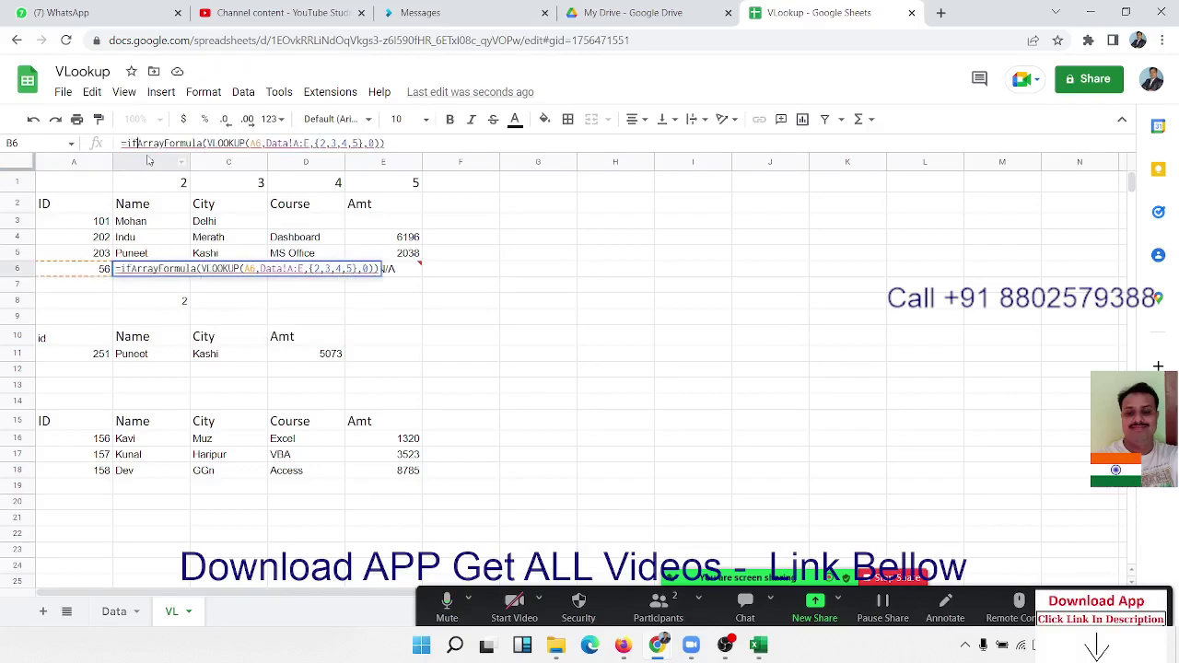
key(Escape)
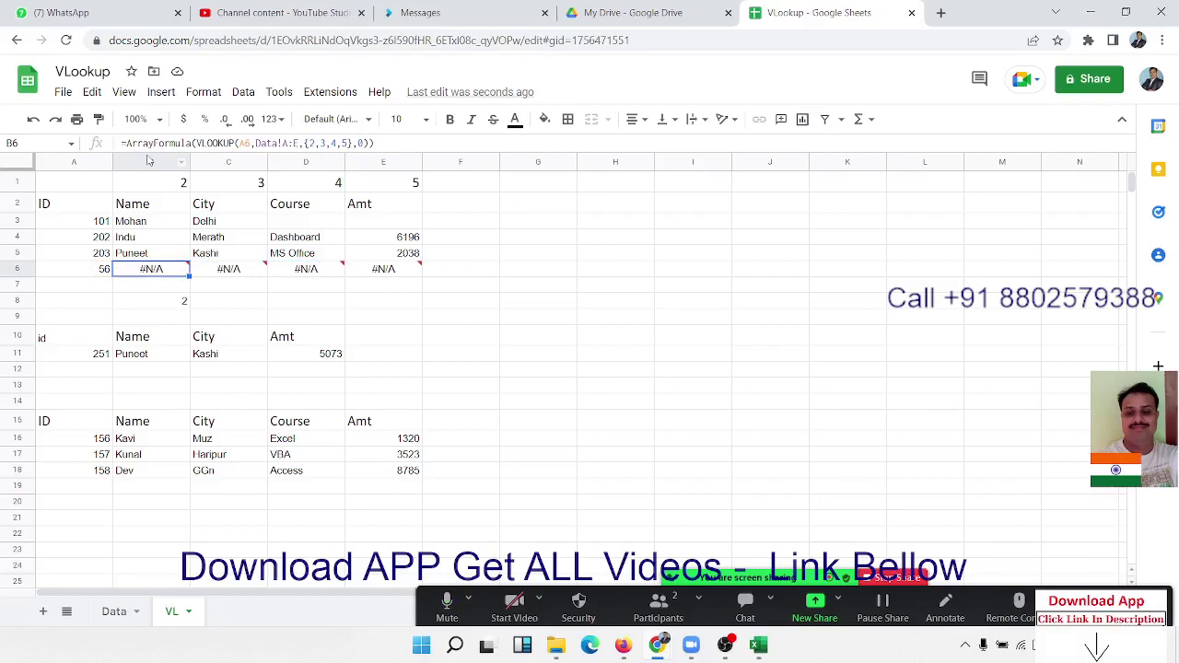
click(122, 143)
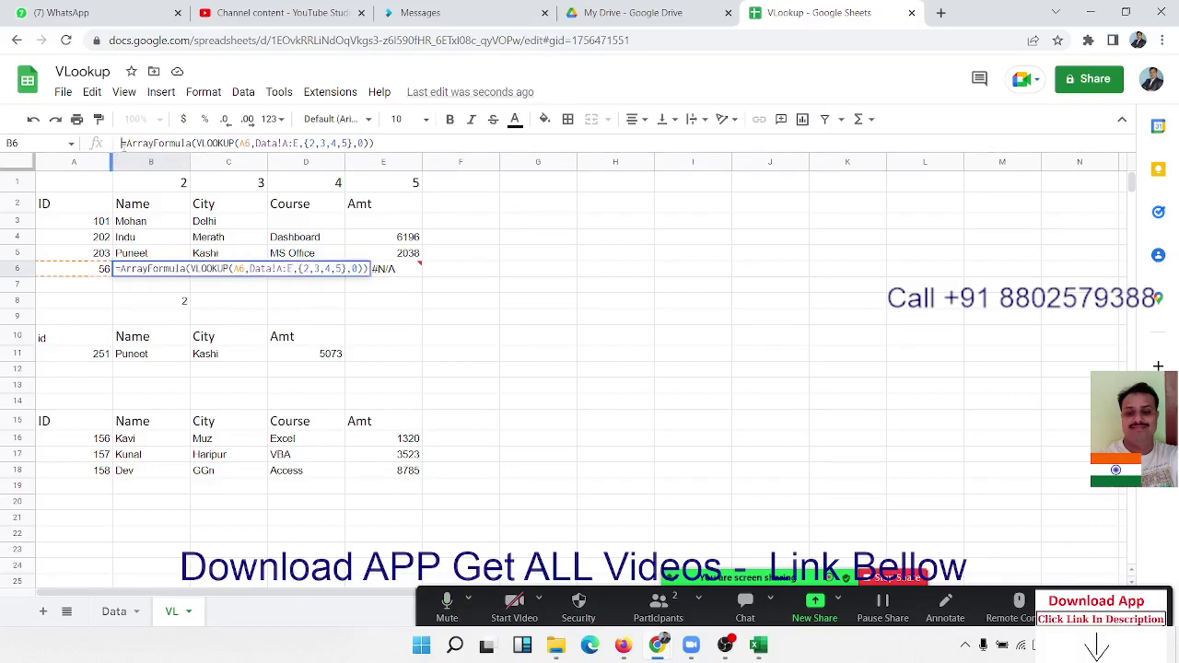
key(Escape)
click(158, 474)
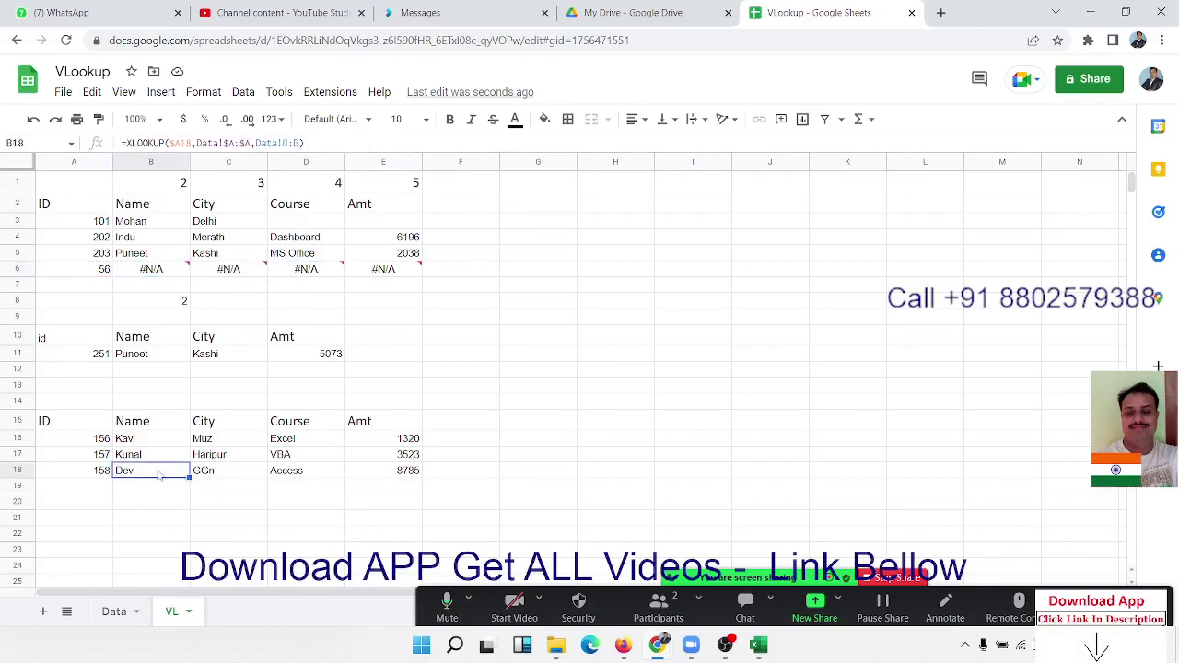
Step: Give B18's XLOOKUP an empty-text "" if-not-found value
double_click(159, 475)
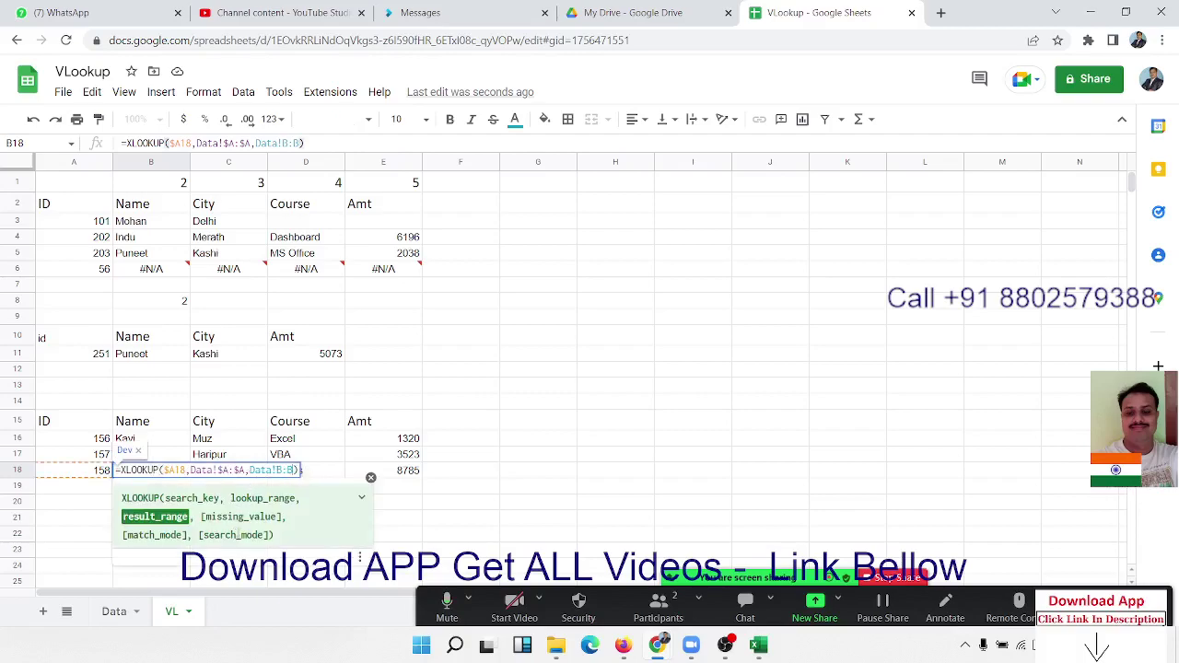
text(,)
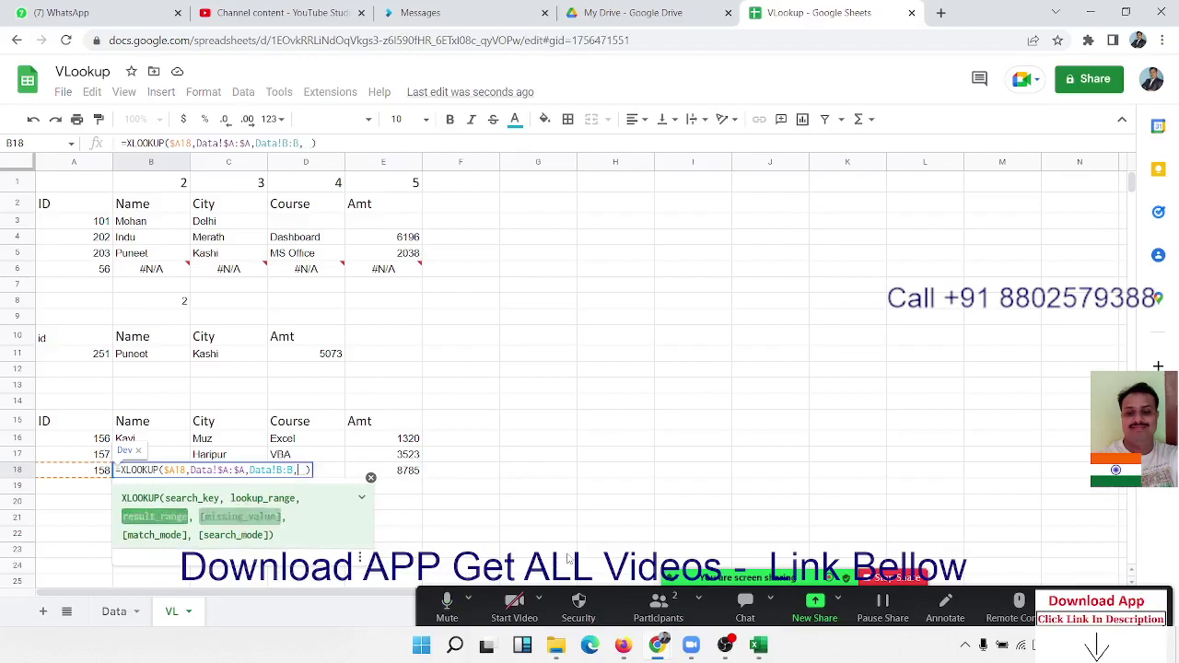
key(BackSpace)
text("")
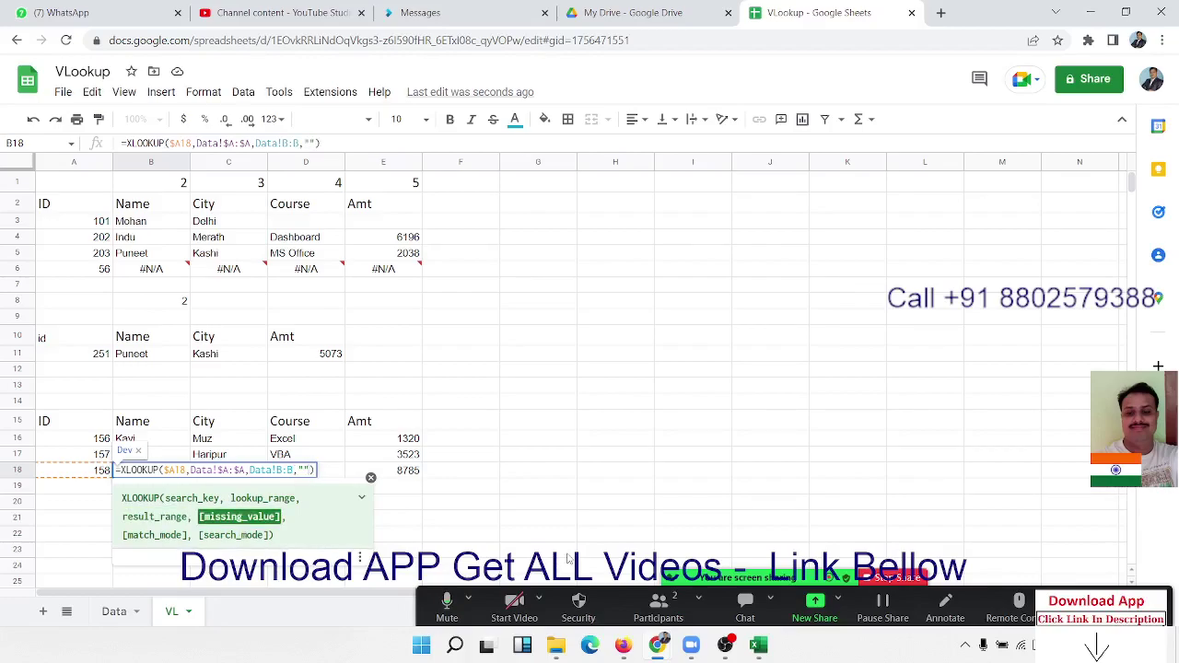
key(Return)
key(Up)
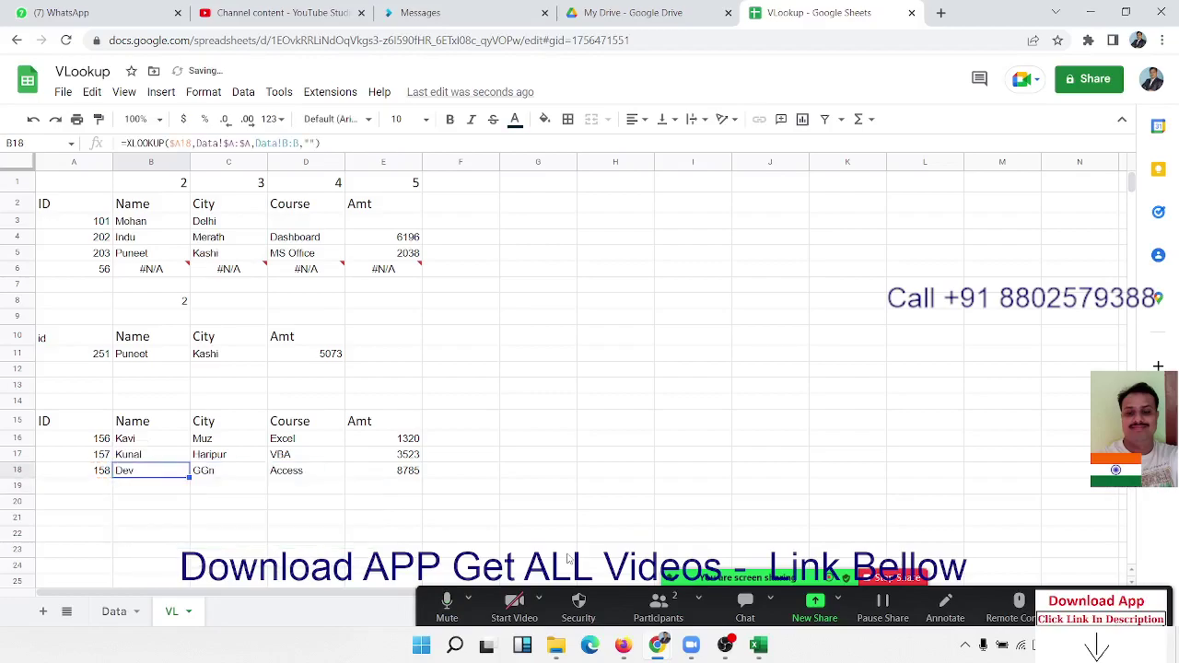
key(shift+Right)
key(shift+Right)
key(shift+Right)
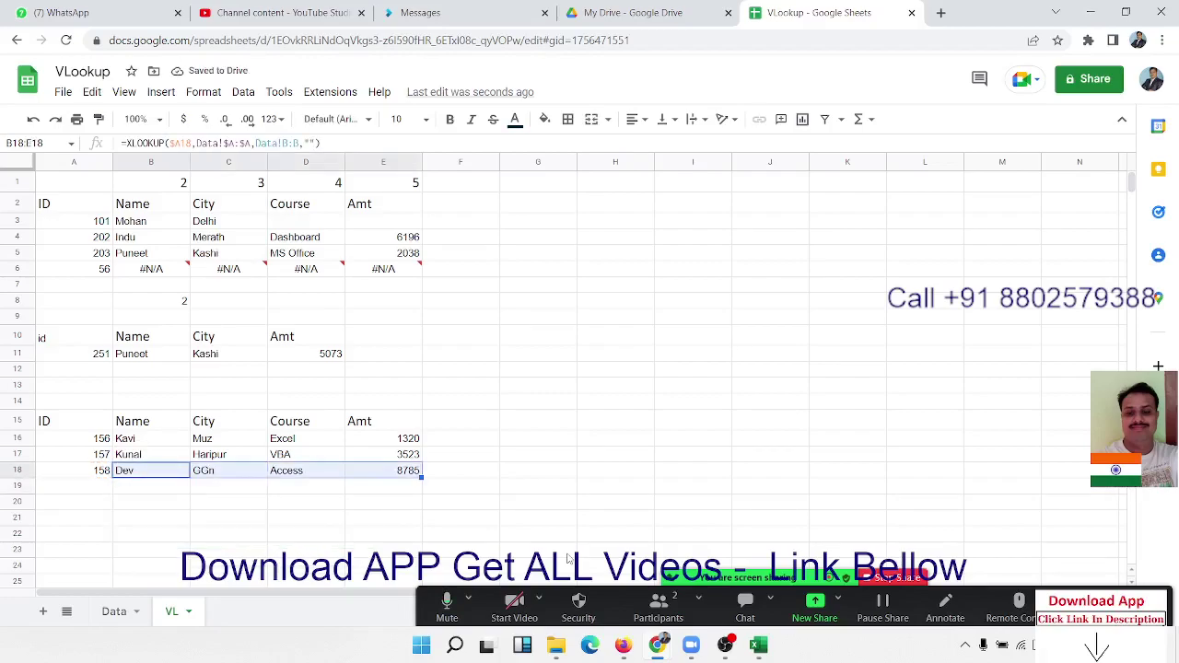
Step: Change A18's ID to 58 and review the column B formulas up to B6's #N/A
key(Left)
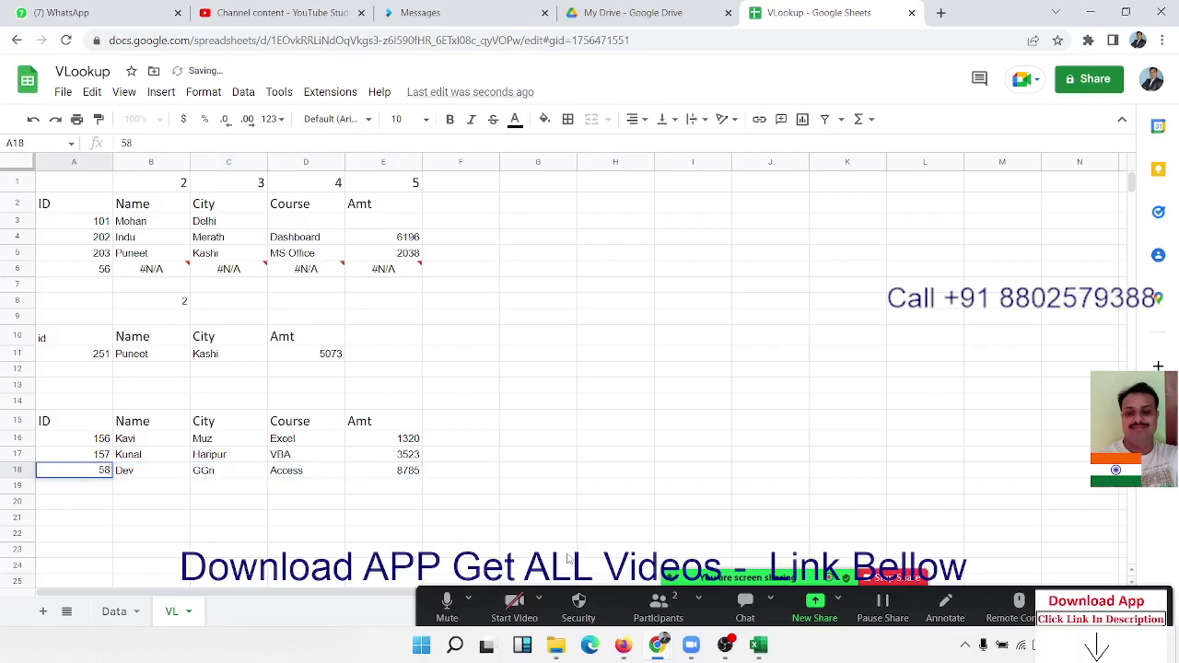
key(Delete)
text(58)
key(Tab)
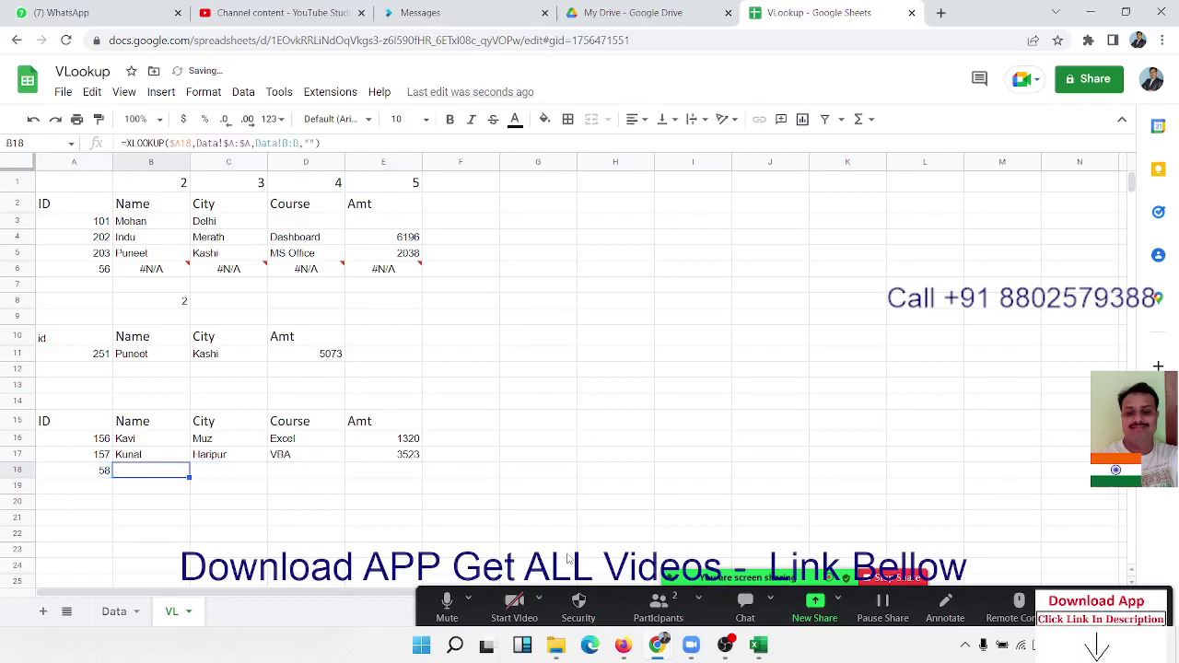
key(Up)
key(Up)
key(Up)
key(Up)
key(Up)
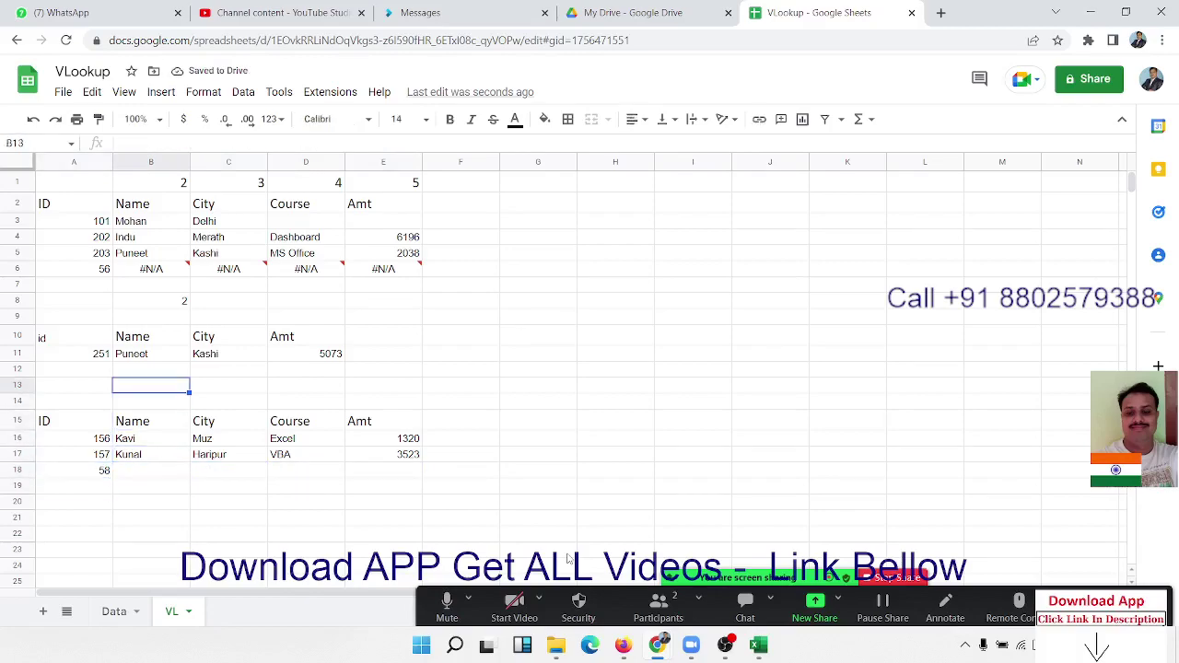
key(Up)
key(Up)
key(Up)
key(Up)
key(Down)
key(Down)
key(Down)
key(Down)
key(Down)
key(Down)
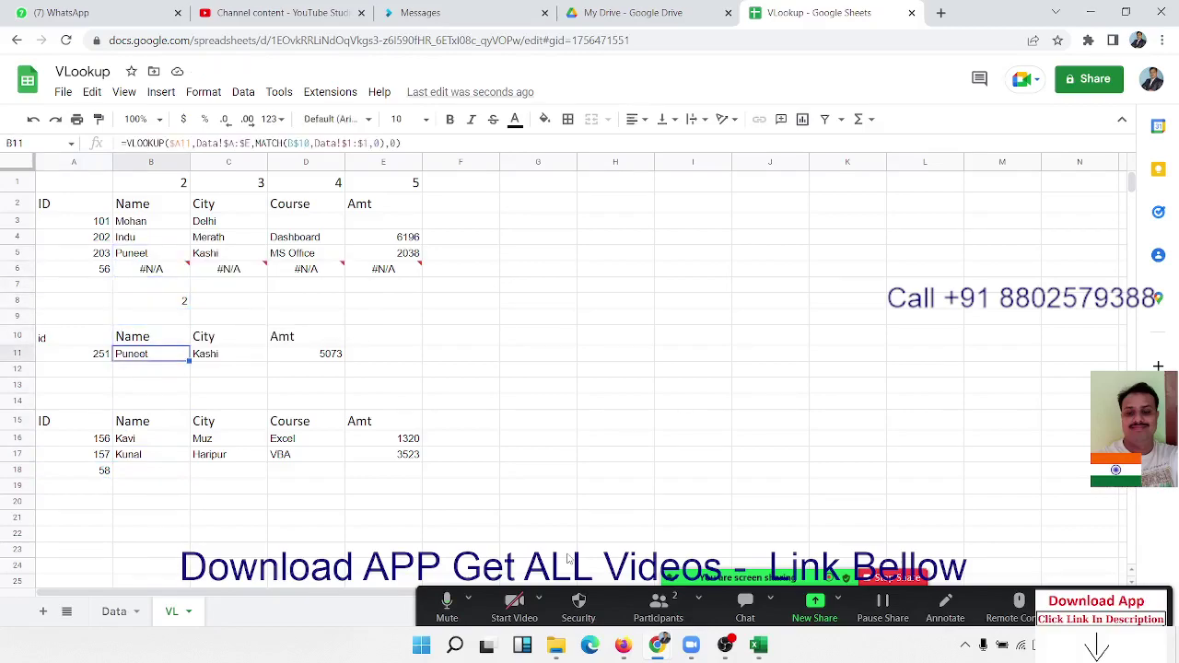
key(Down)
key(Down)
key(Down)
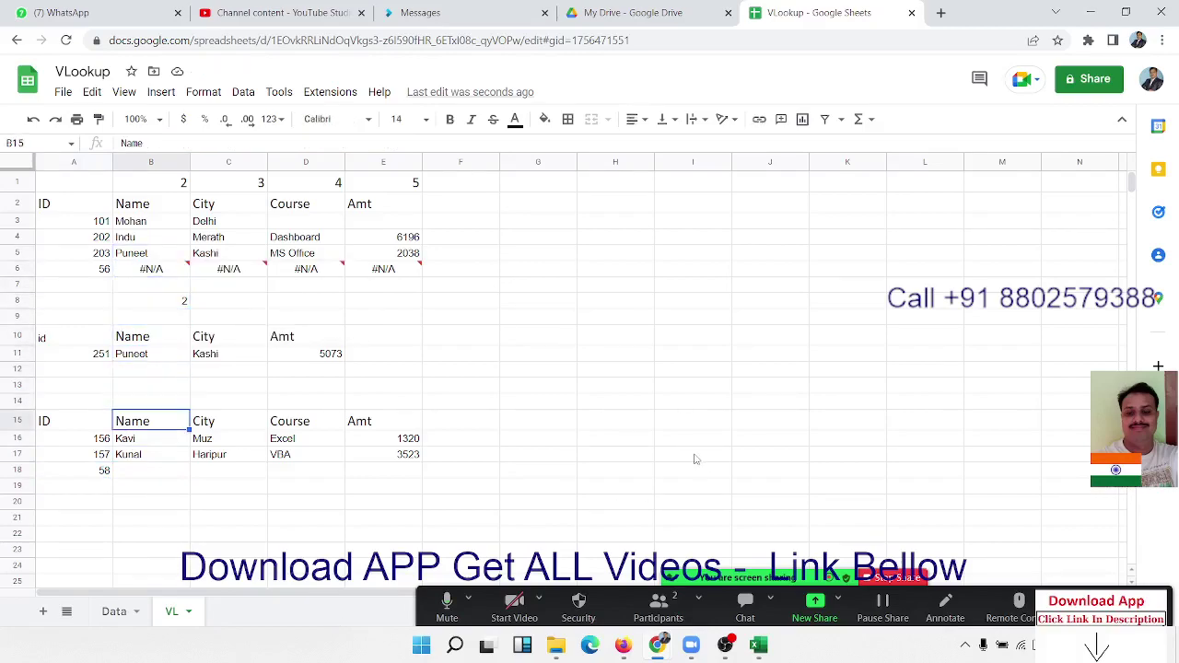
click(161, 269)
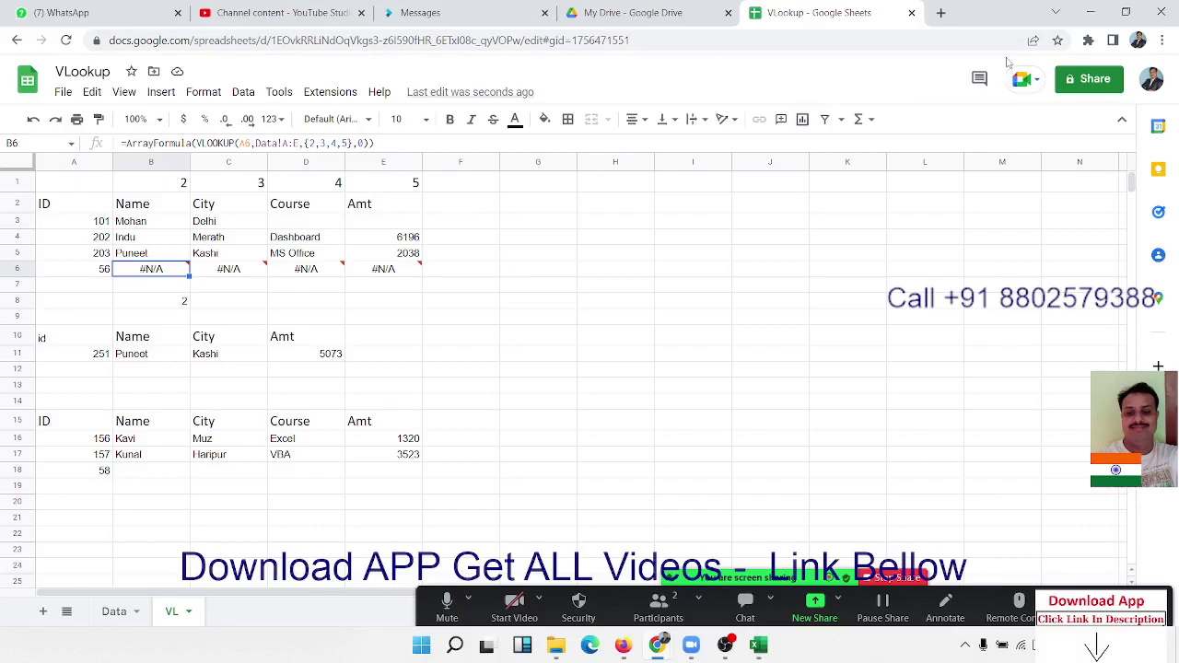
Step: Switch General access from Restricted to Anyone with the link as viewer and copy the link
click(1085, 79)
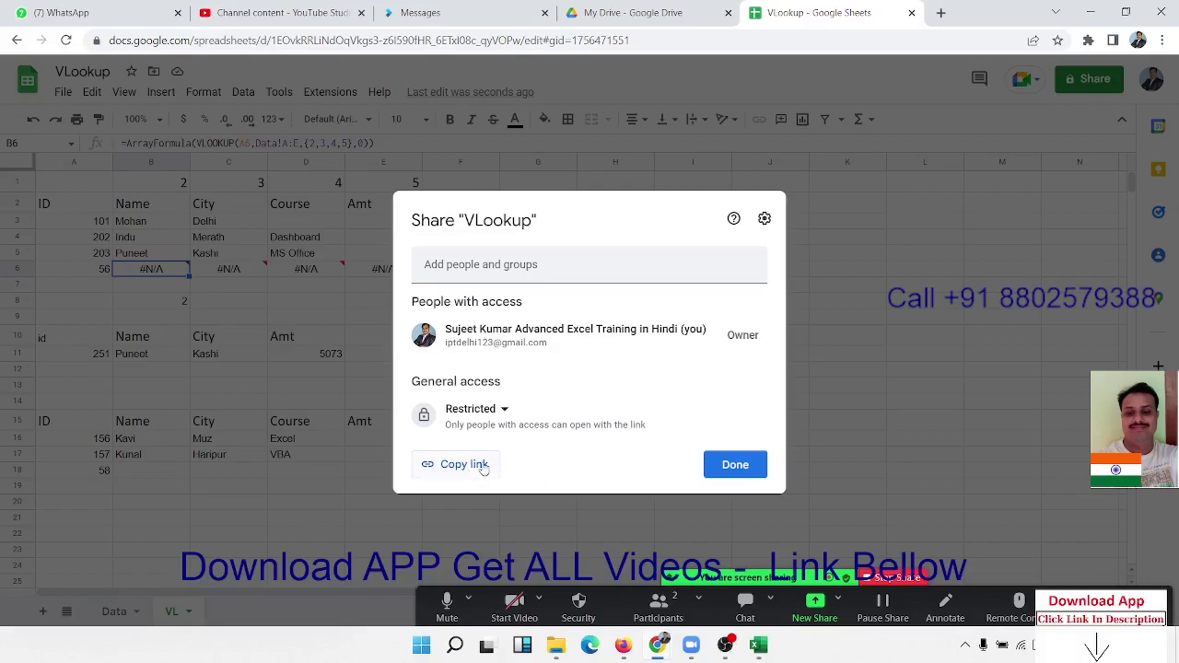
click(468, 473)
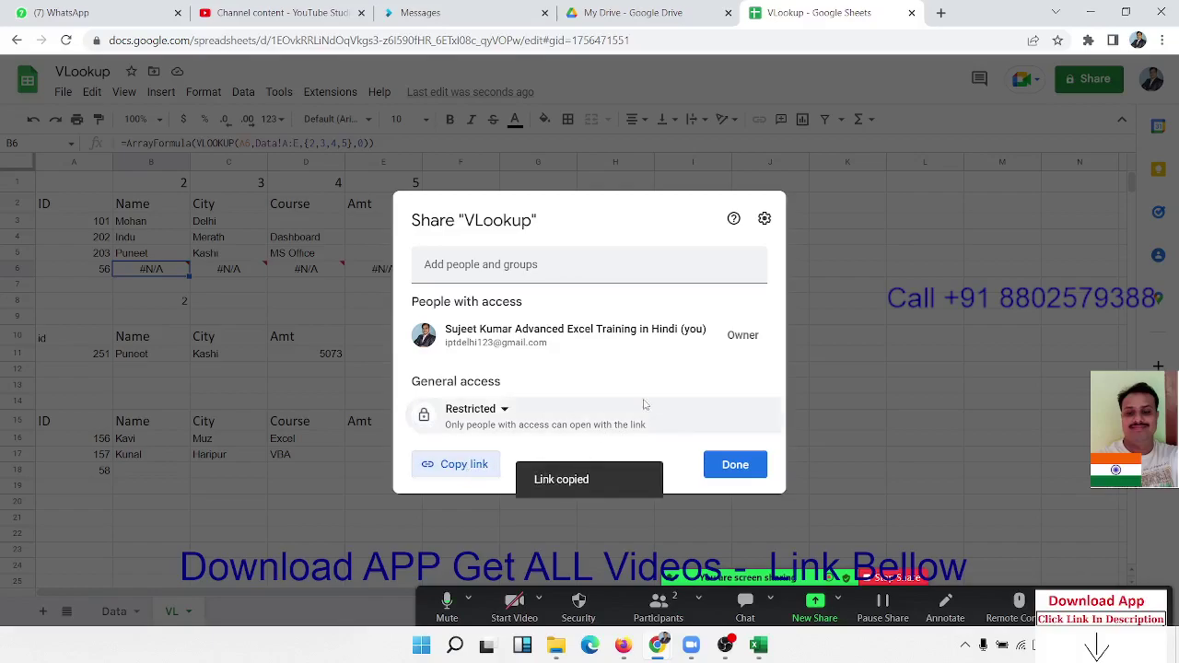
click(509, 414)
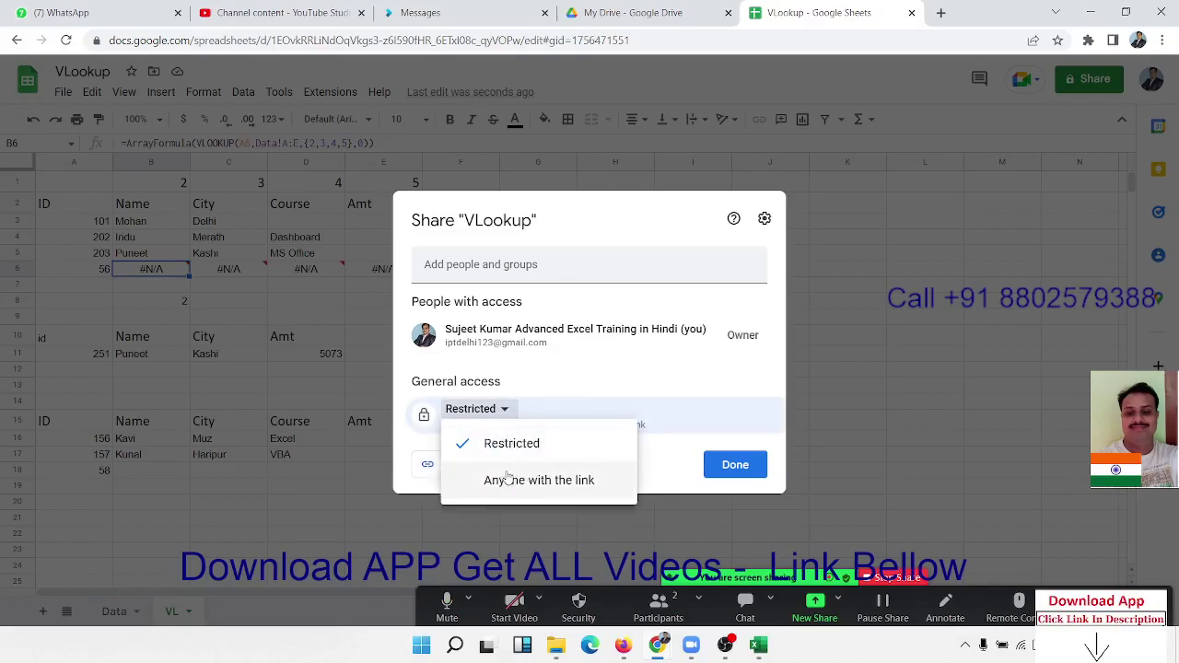
click(507, 476)
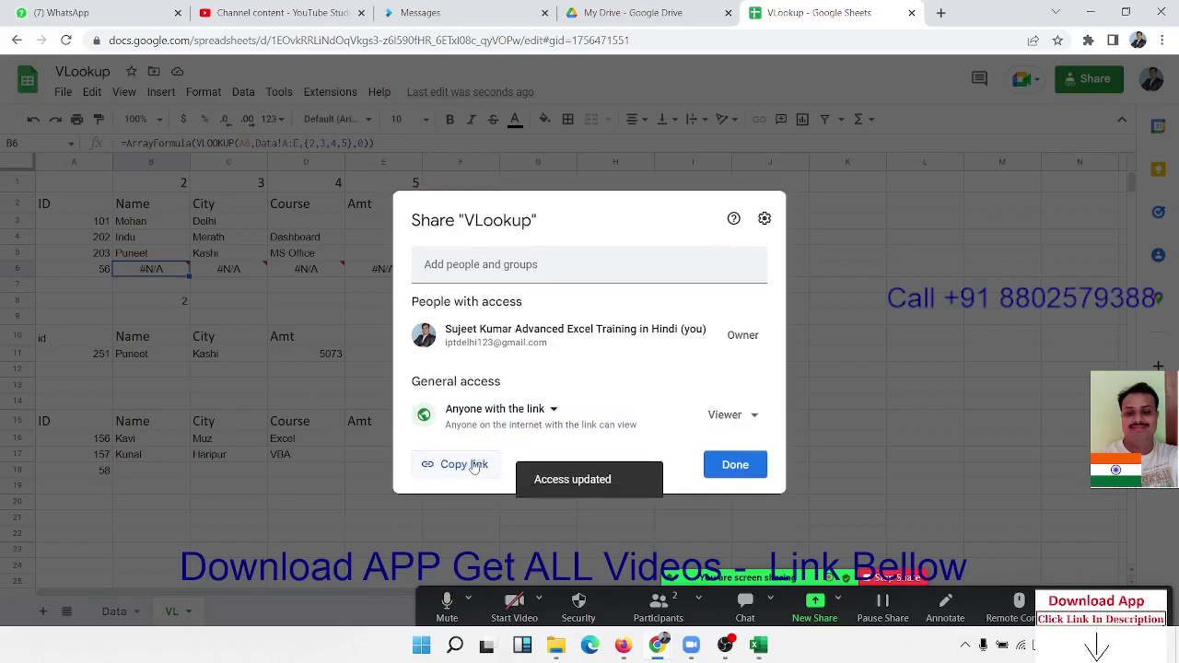
click(471, 467)
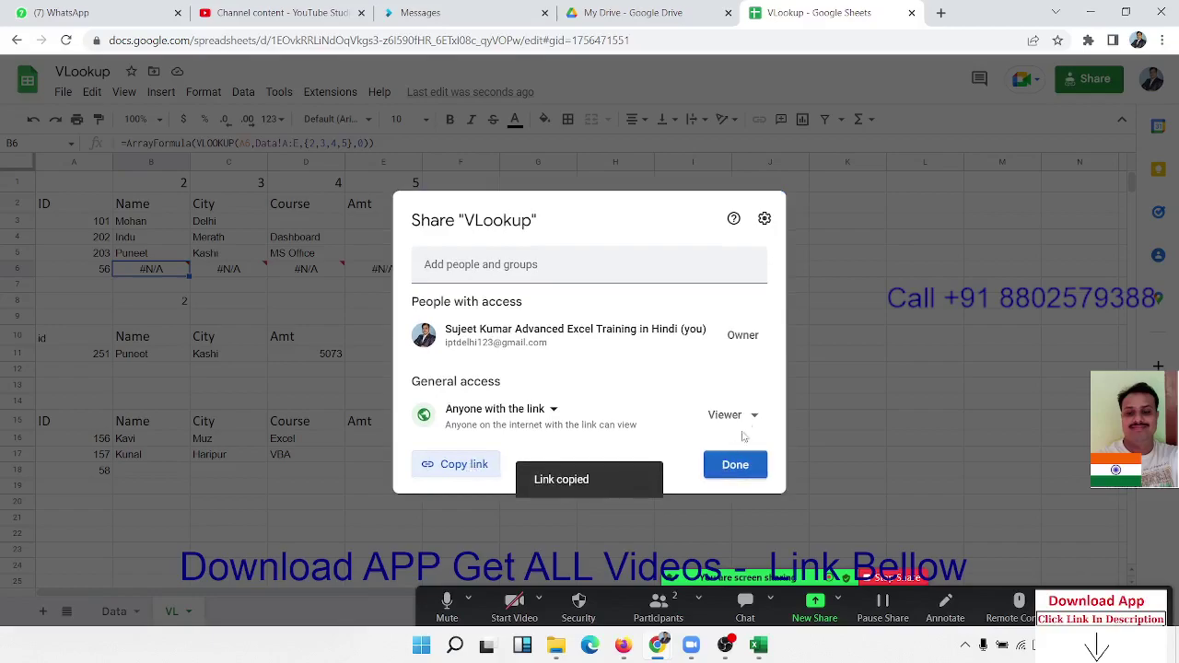
click(734, 465)
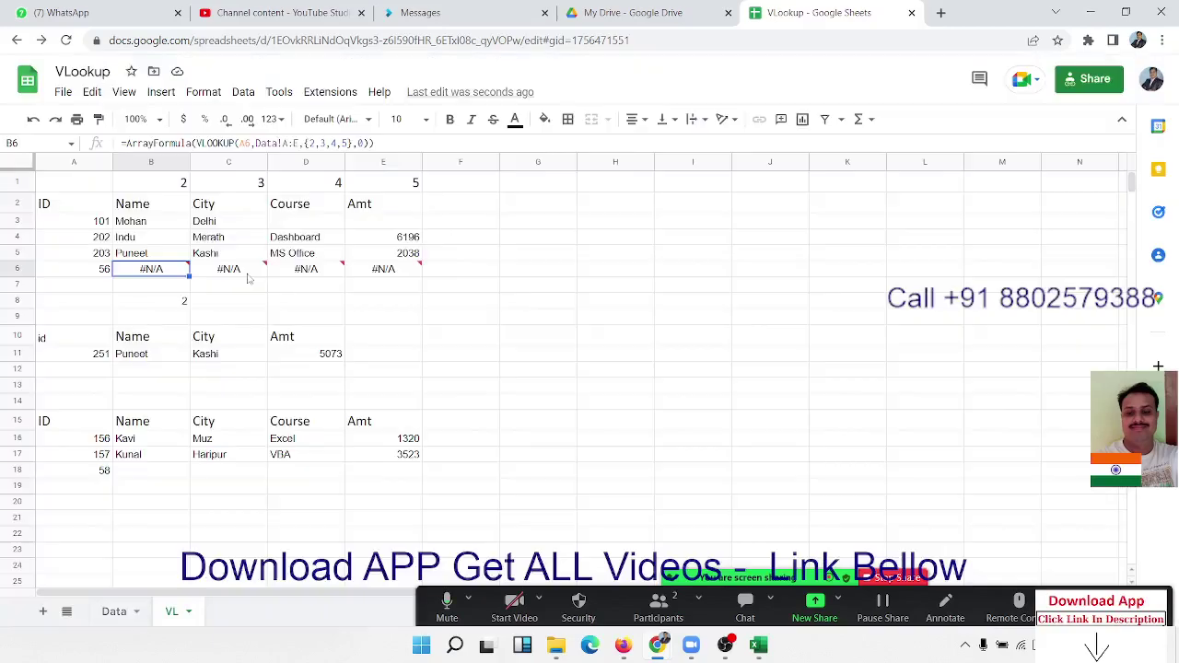
click(152, 253)
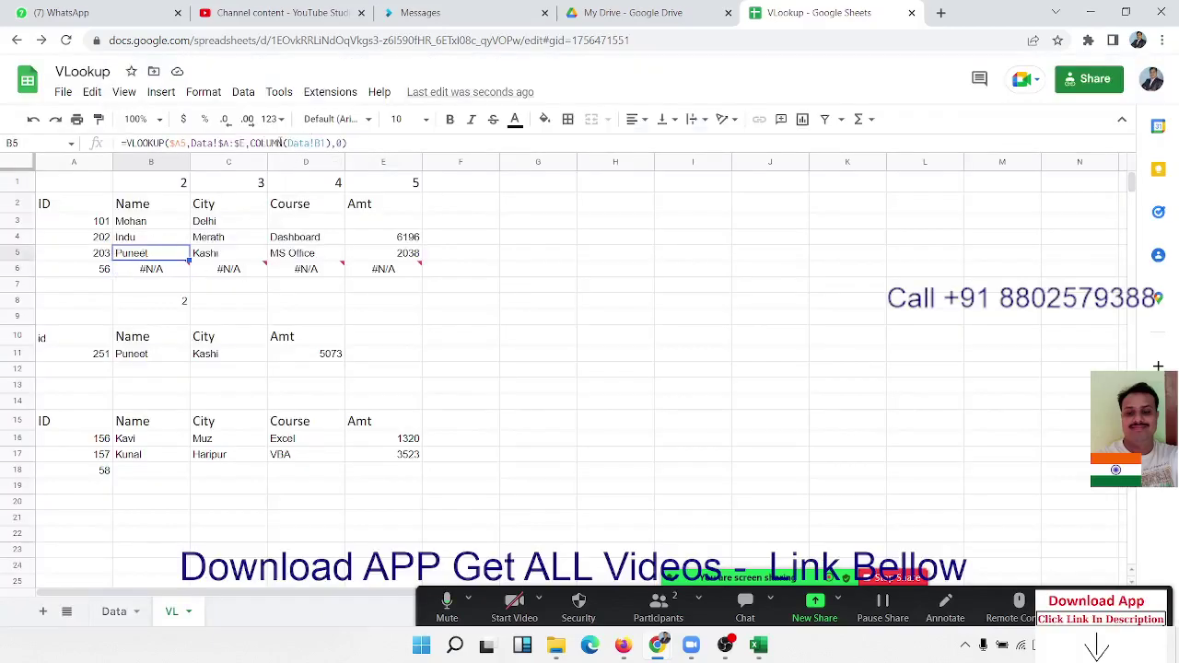
click(156, 223)
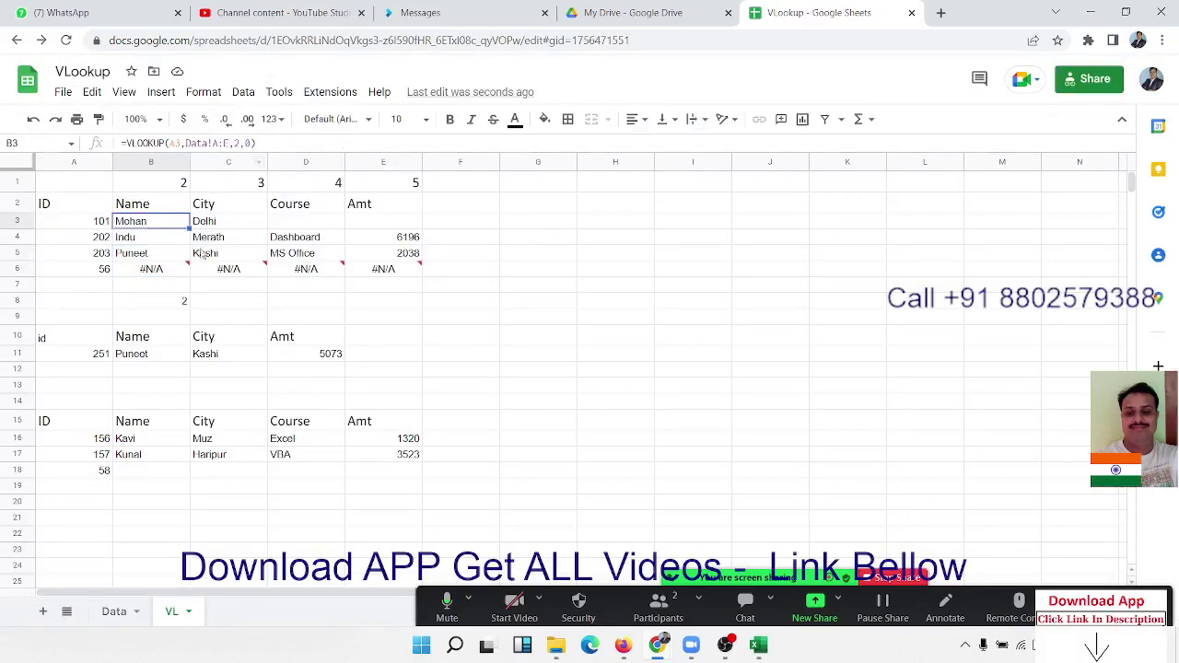
click(153, 270)
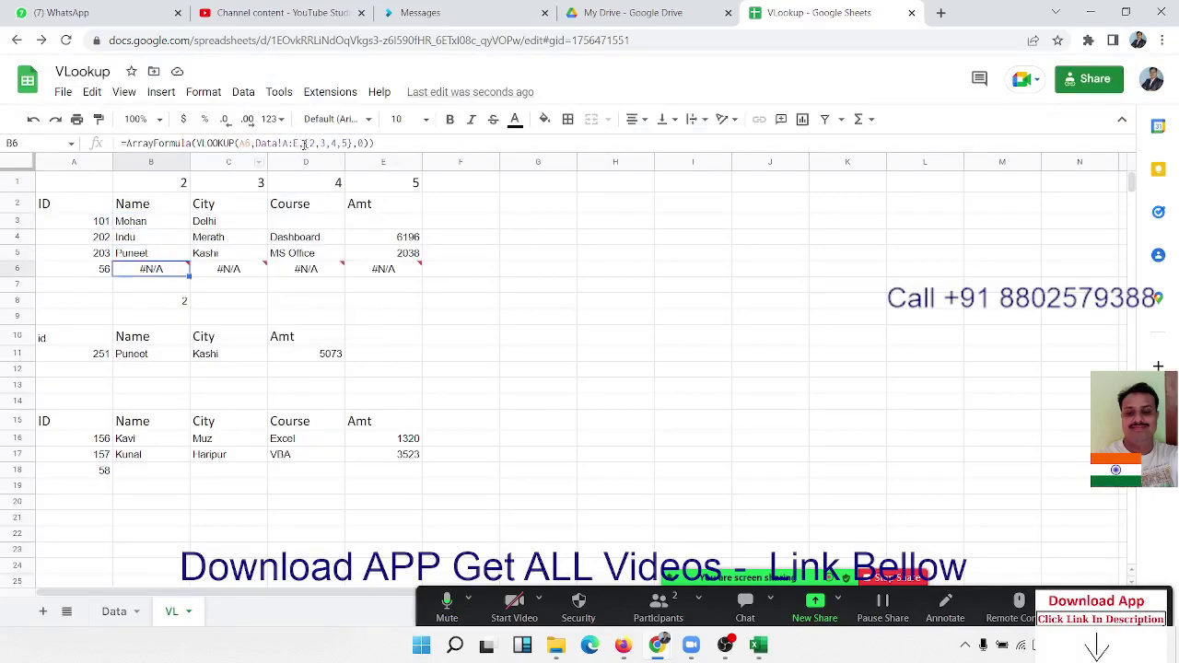
drag(304, 143, 353, 144)
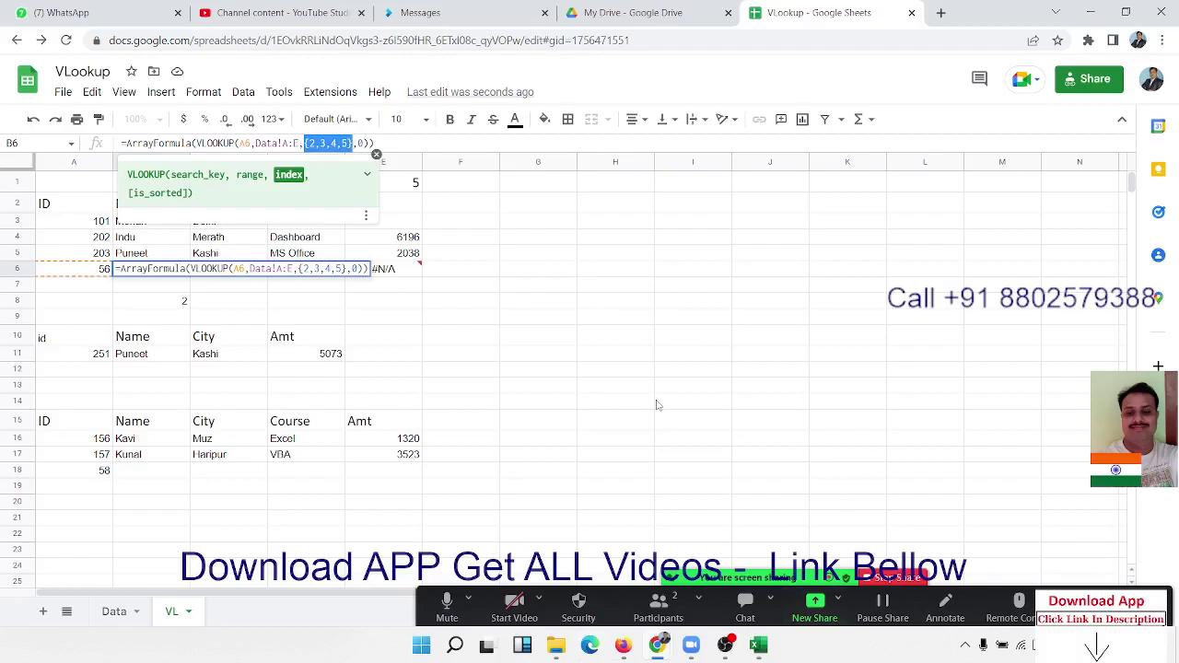
key(Return)
mouse_move(635, 653)
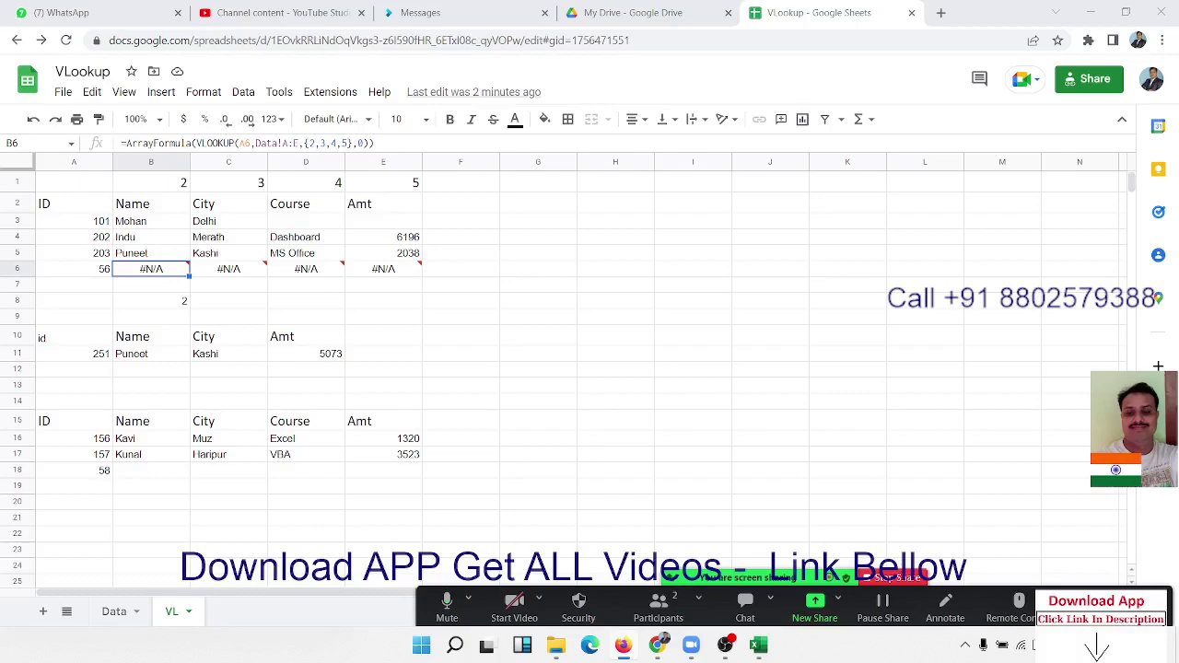
click(166, 223)
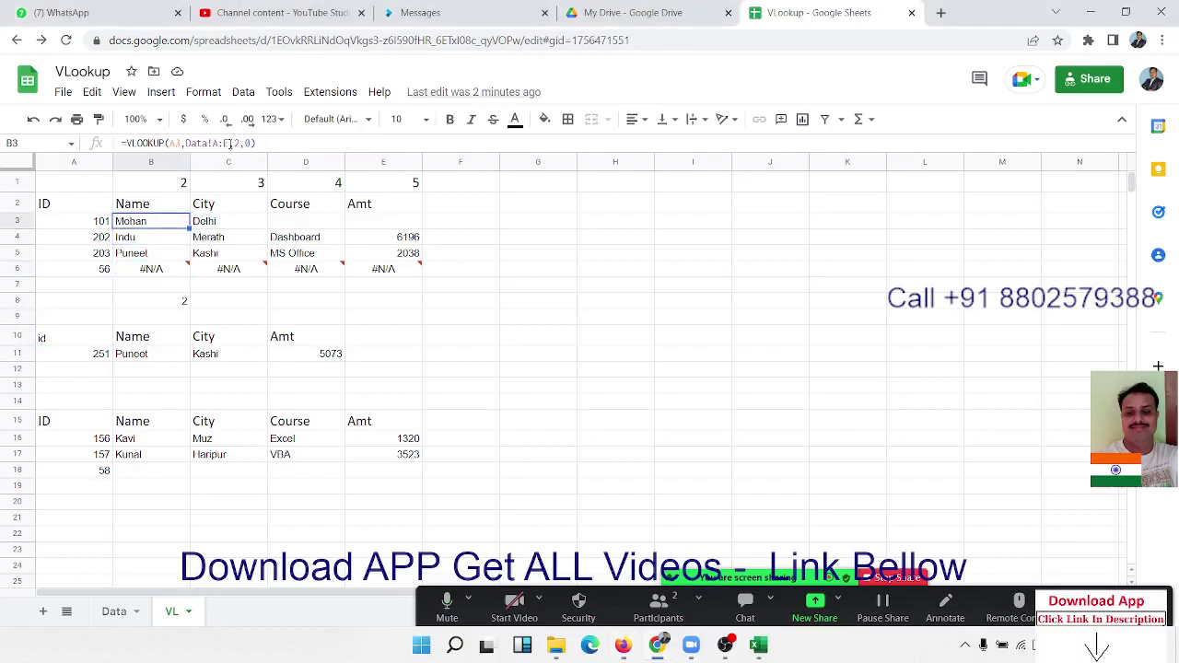
click(158, 241)
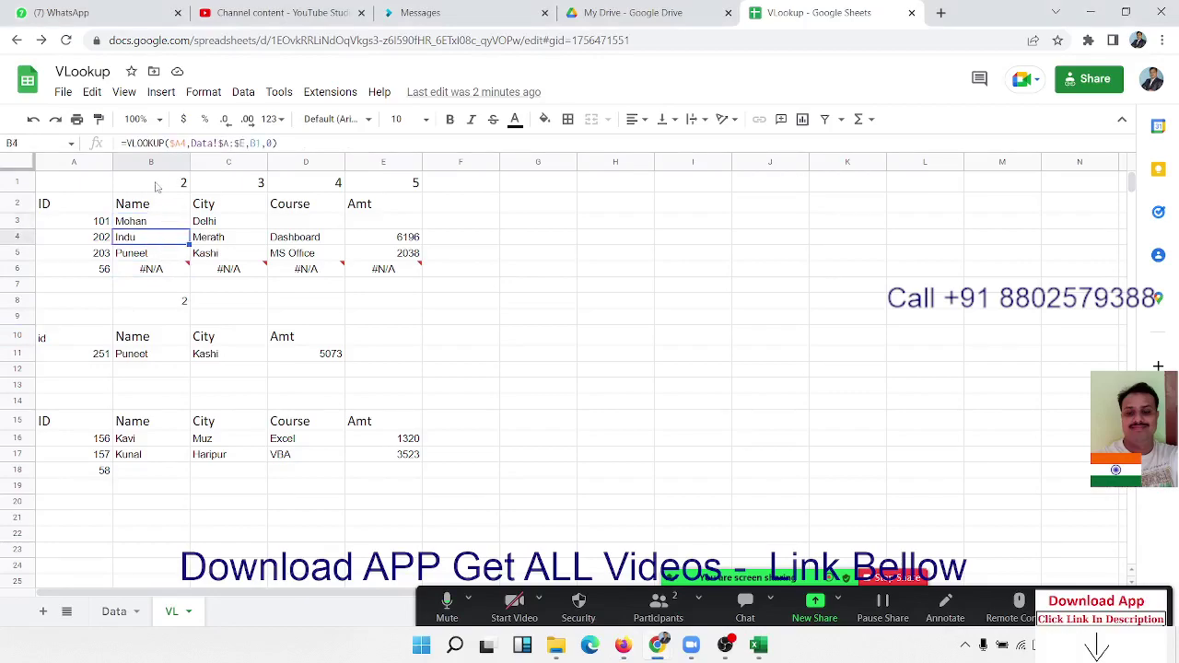
click(151, 256)
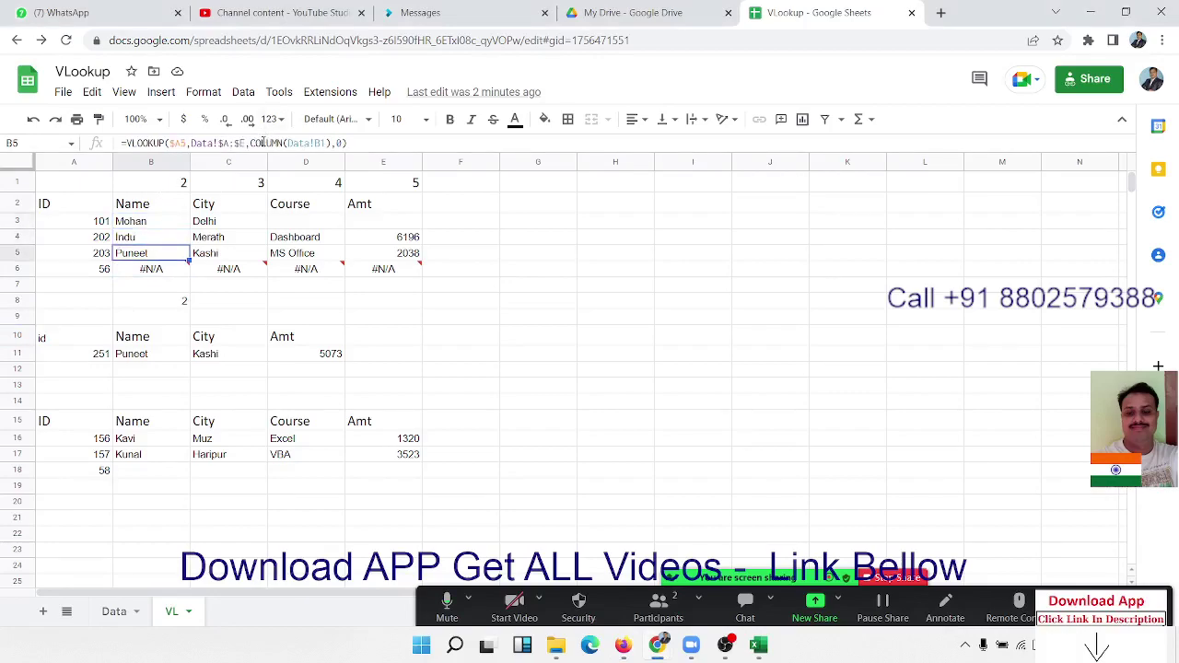
click(151, 276)
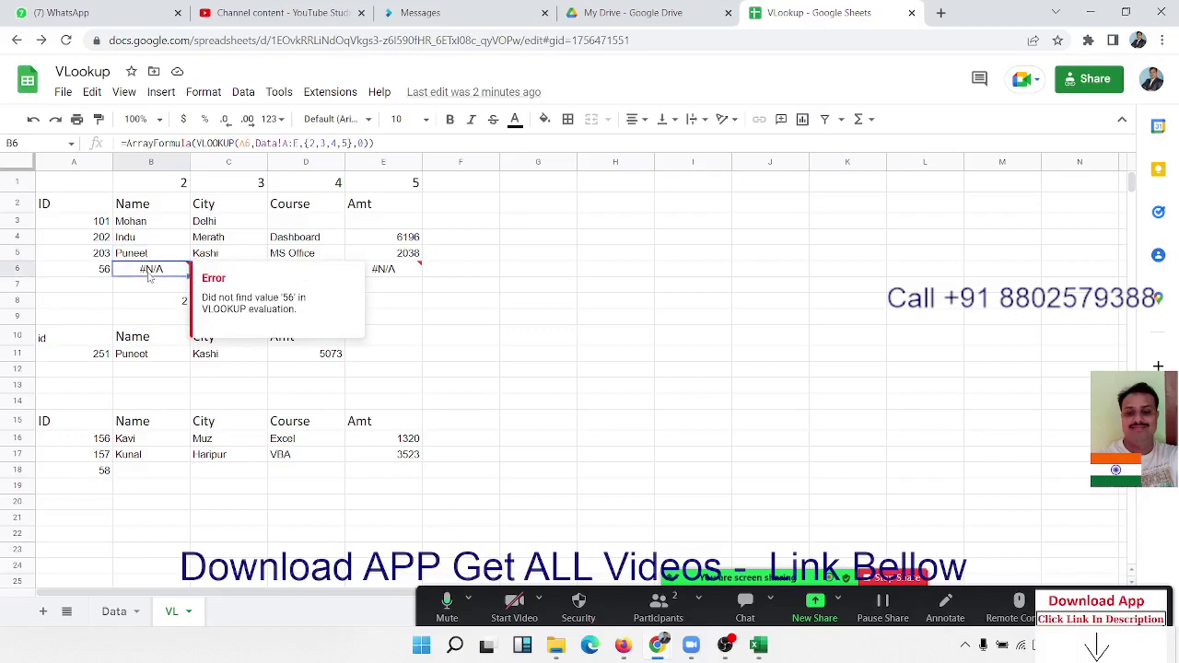
click(139, 362)
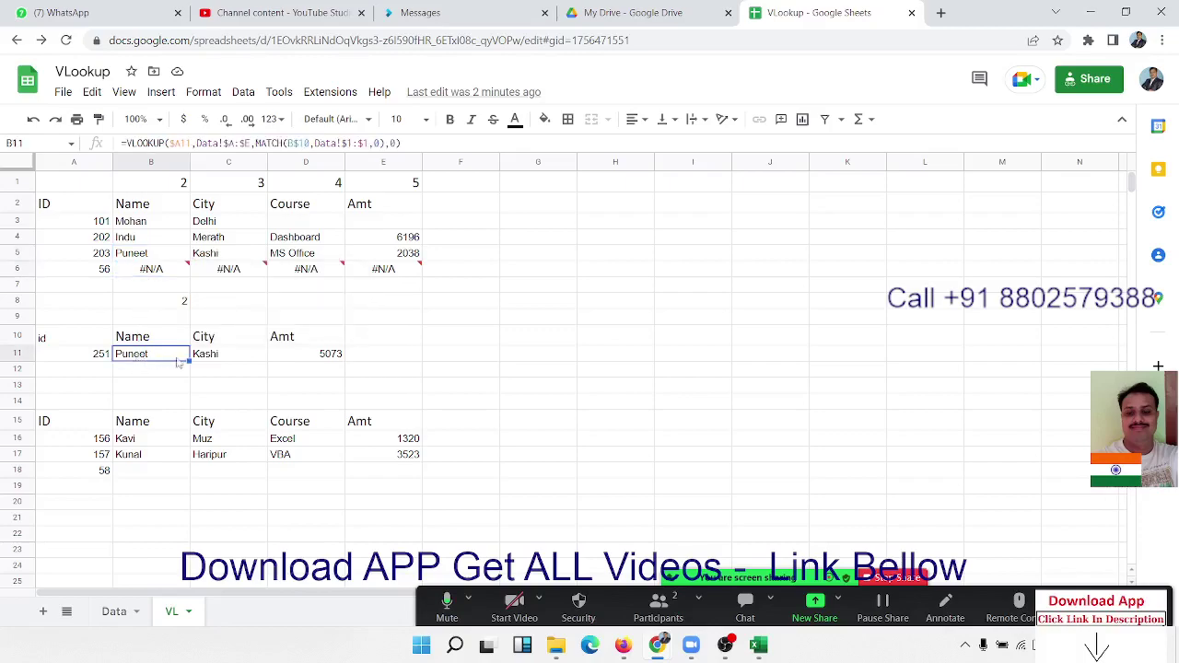
click(175, 455)
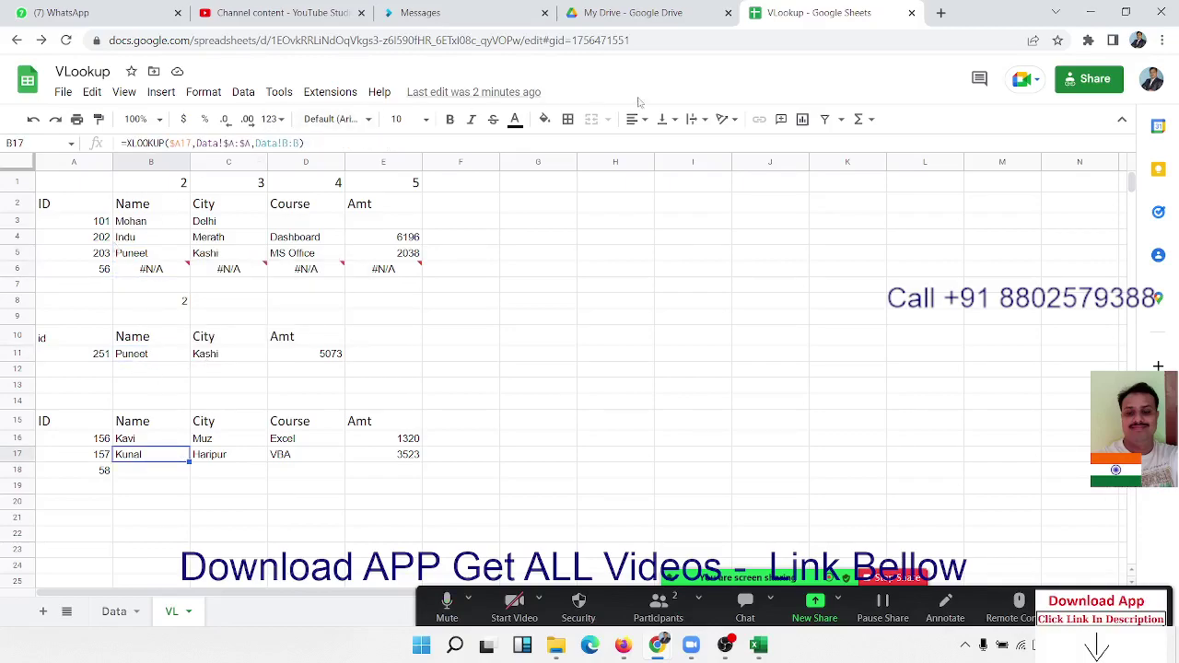
Step: Replace ID 56 with 156 in A6 so row 6 returns Muz, Excel and 1320
click(109, 274)
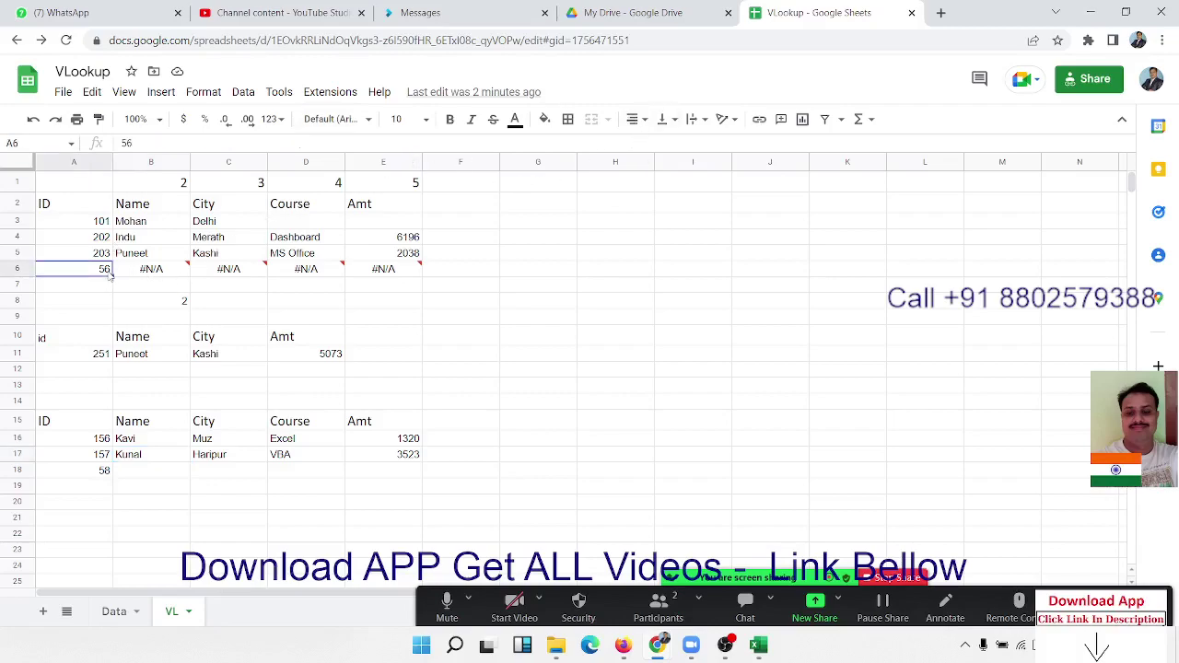
text(156)
key(Return)
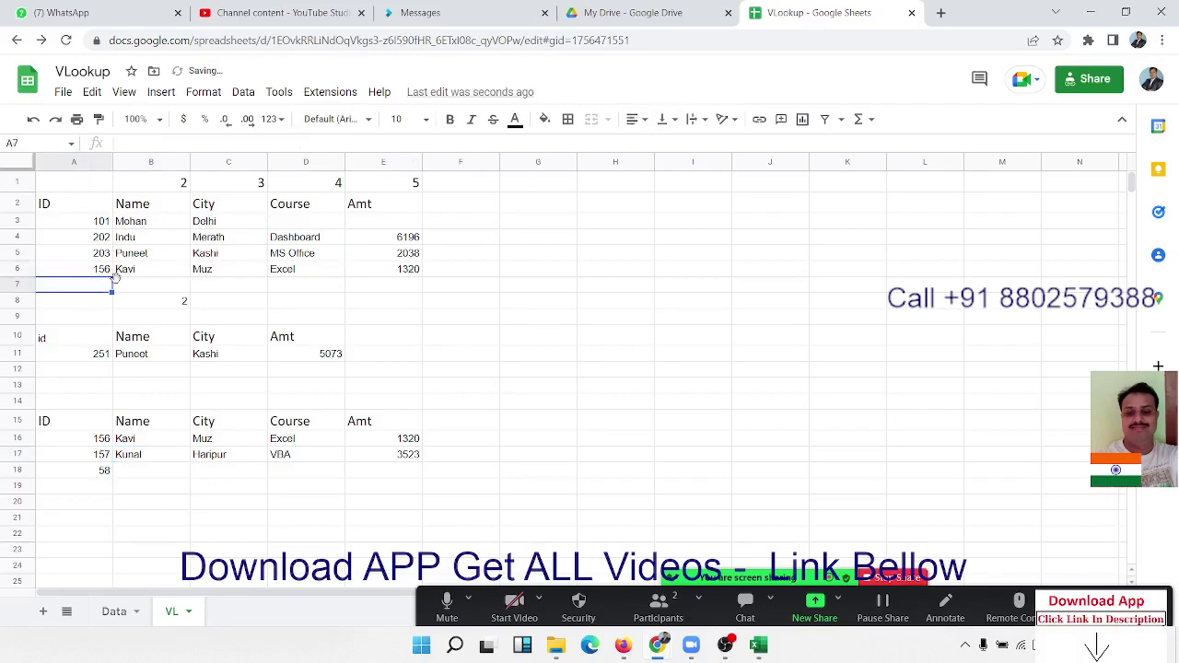
click(145, 288)
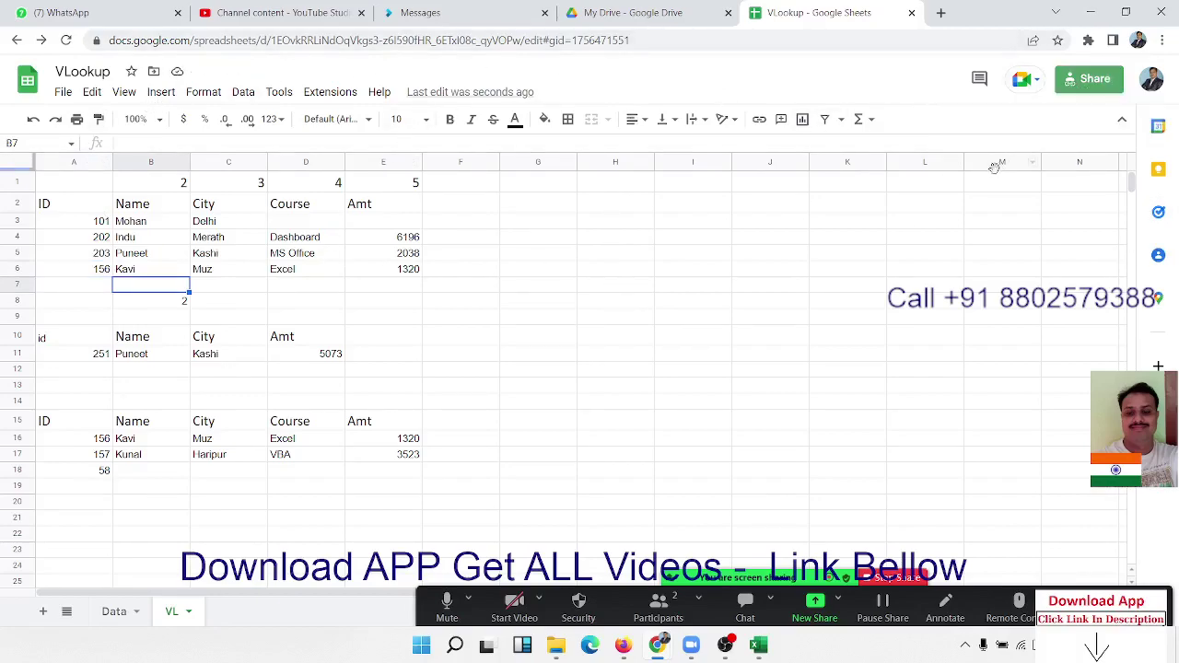
Step: Change the link role from Viewer to Editor, copy the link, and close the VLookup tab
click(1086, 81)
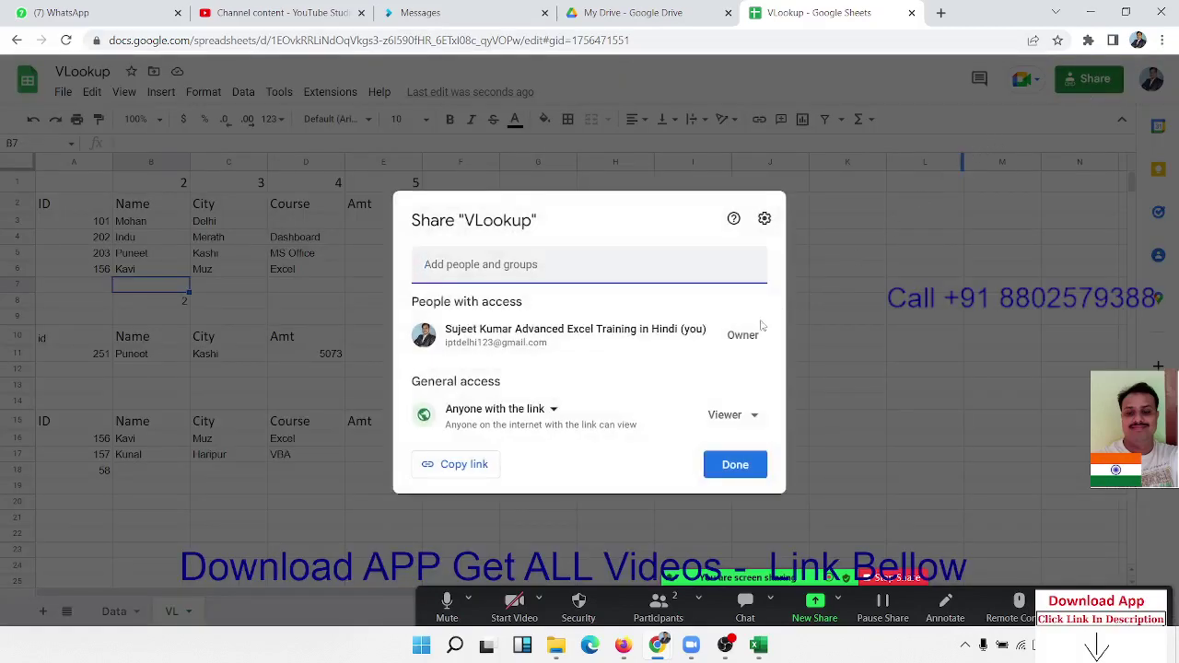
click(733, 414)
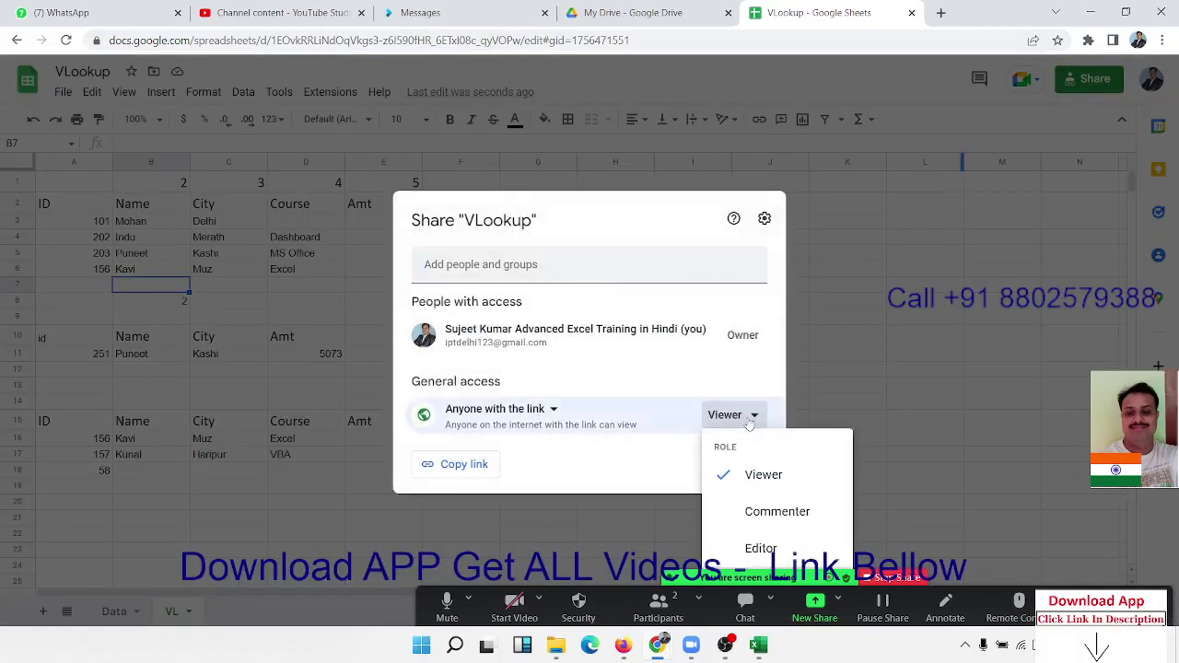
click(761, 549)
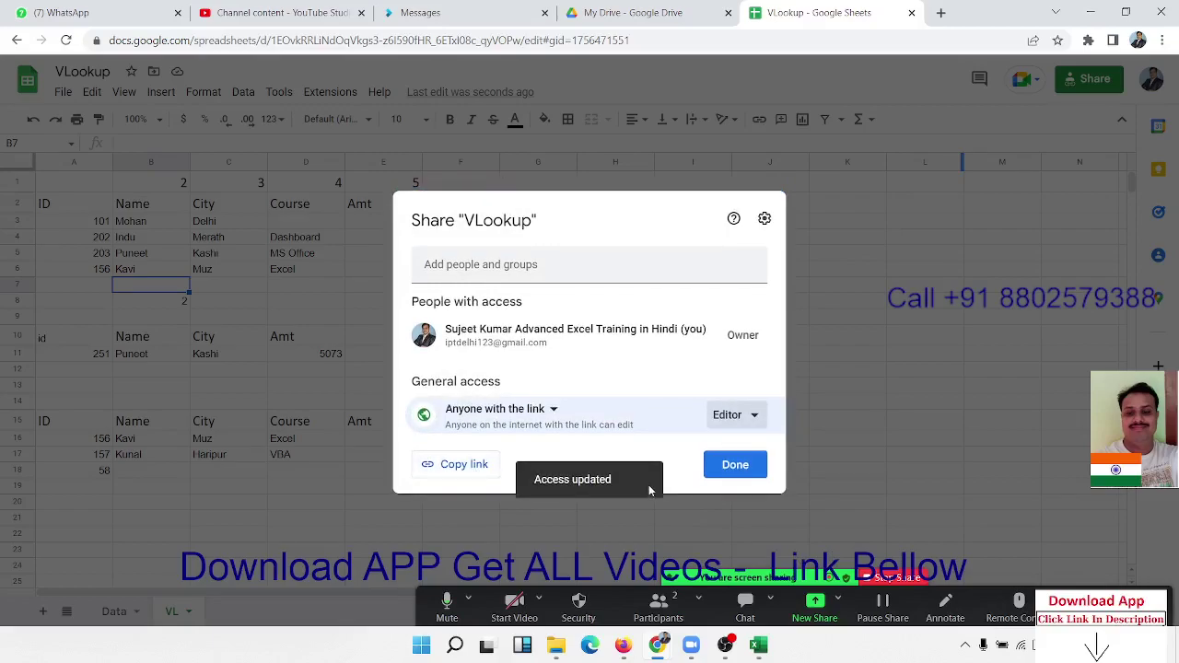
click(495, 472)
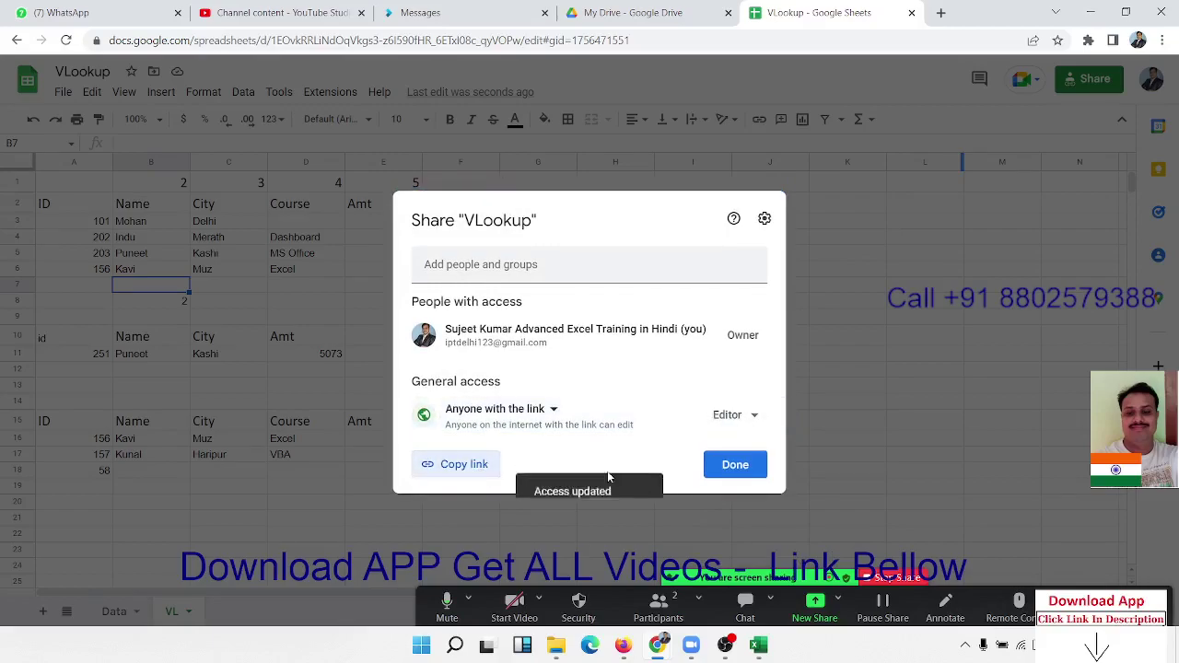
click(756, 471)
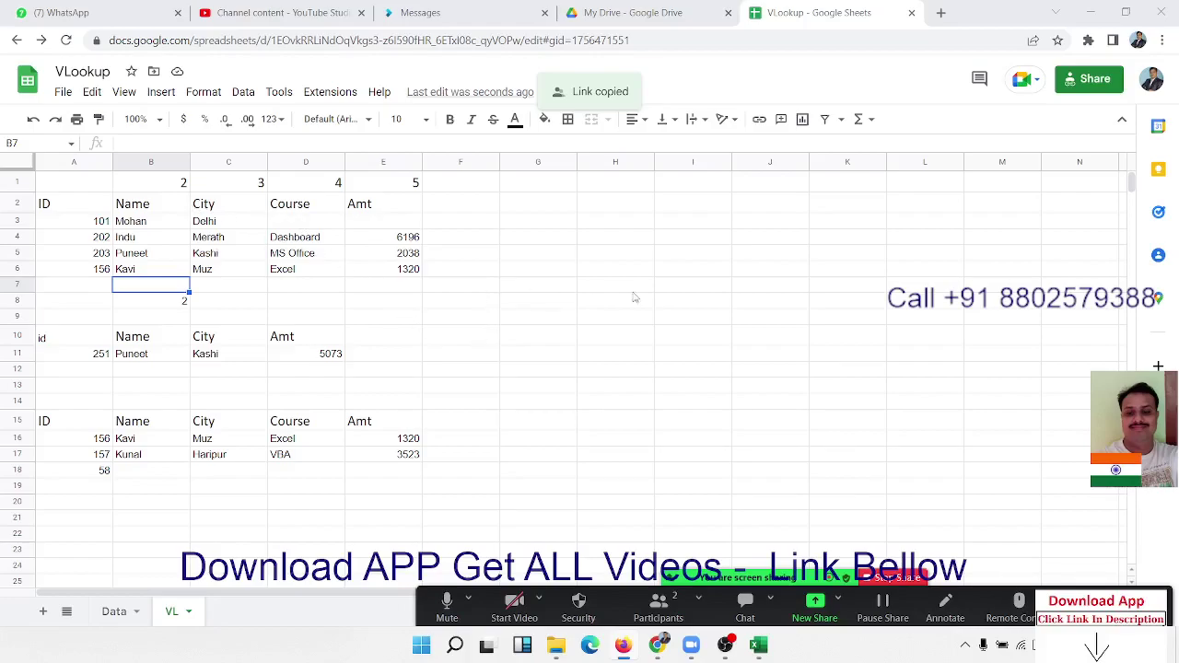
click(912, 13)
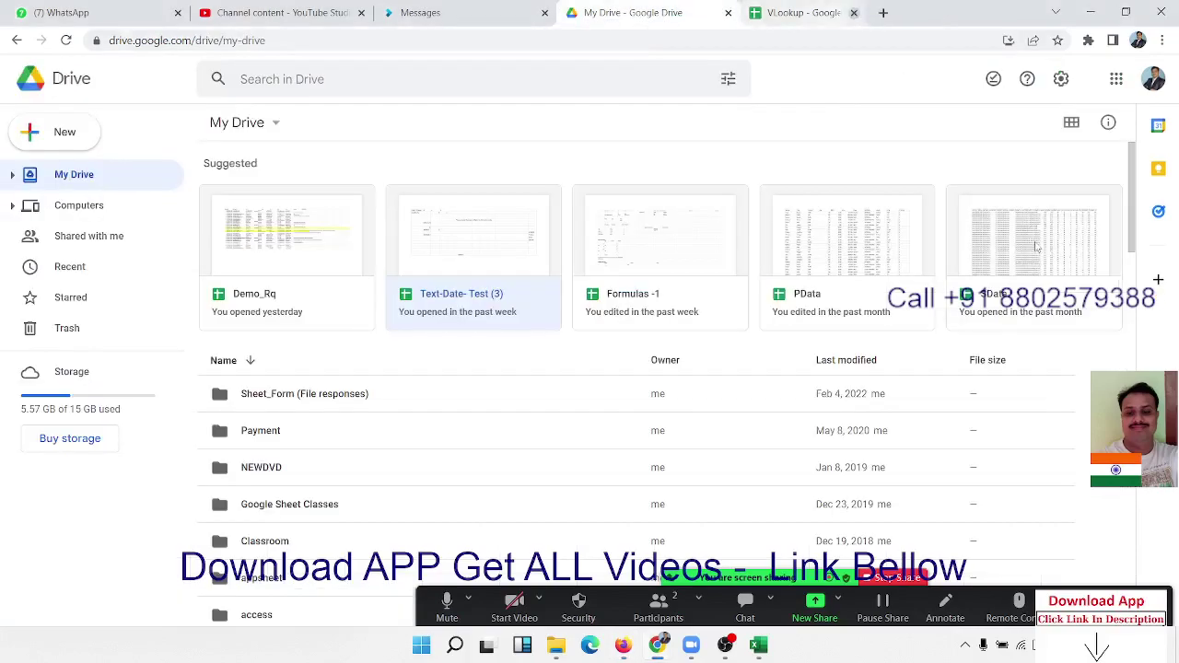